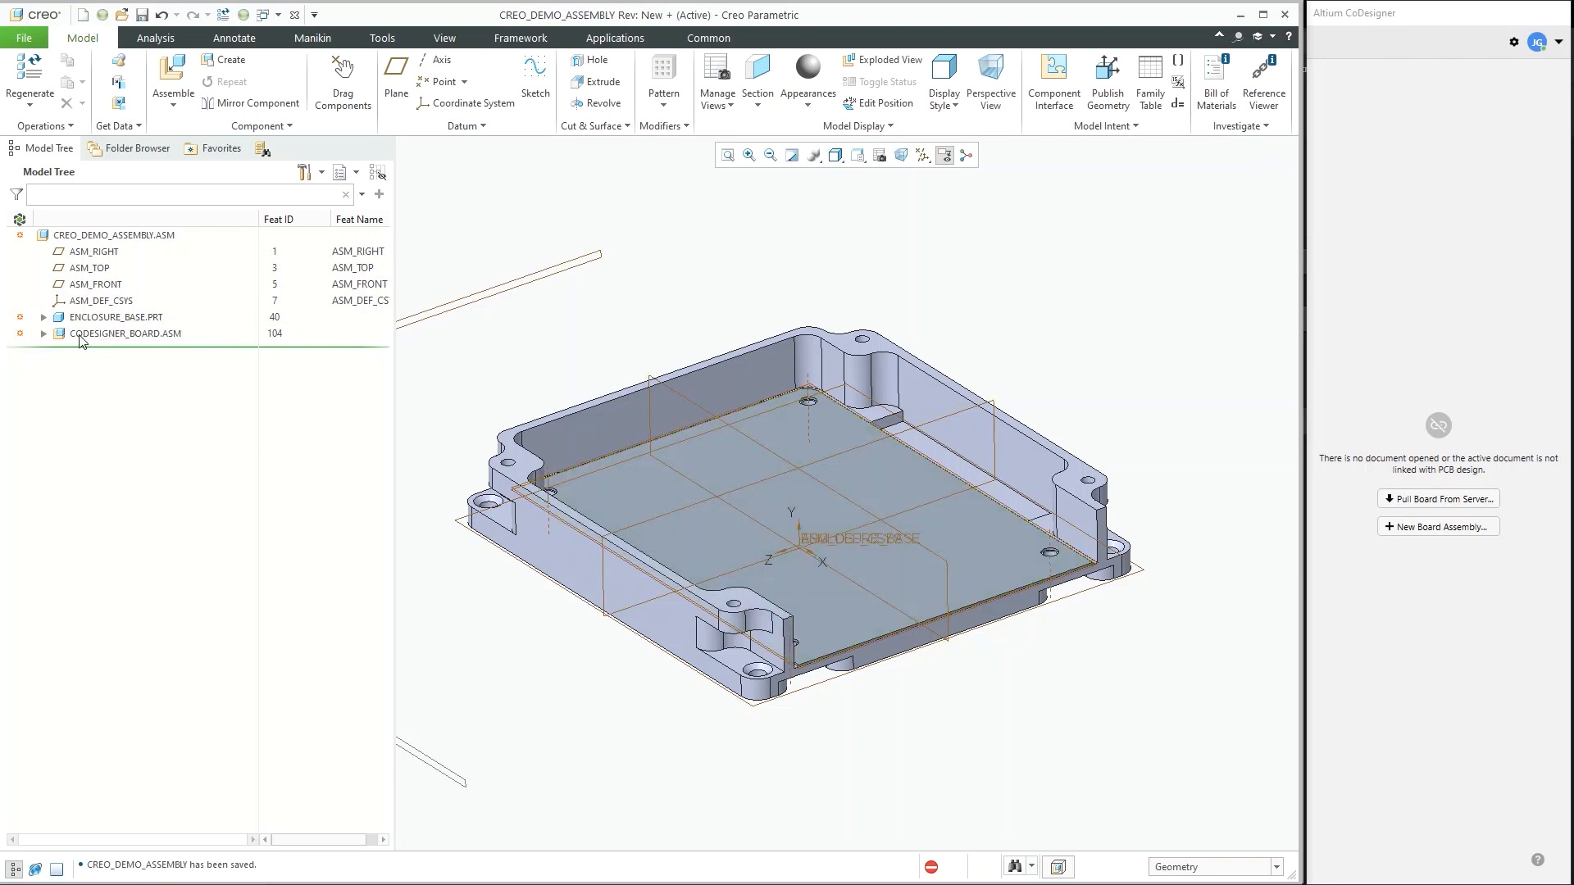
- Examine the components of CODESIGNER_BOARD.ASM and how the board sits in the enclosure base
{"action": "left_click", "coordinate": [43, 334]}
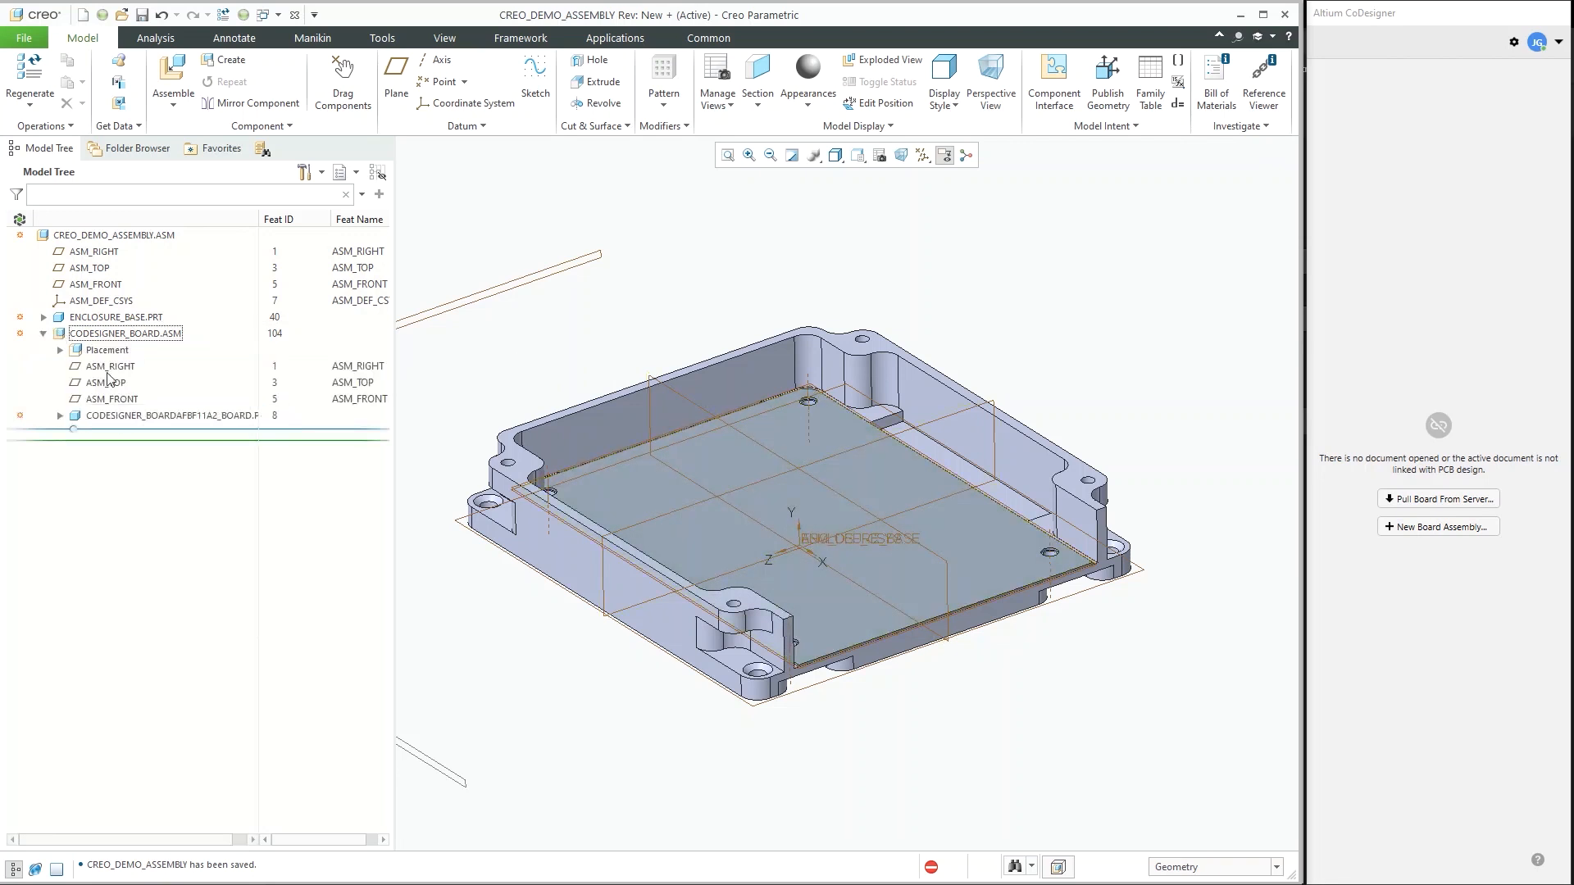
{"action": "left_click", "coordinate": [170, 418]}
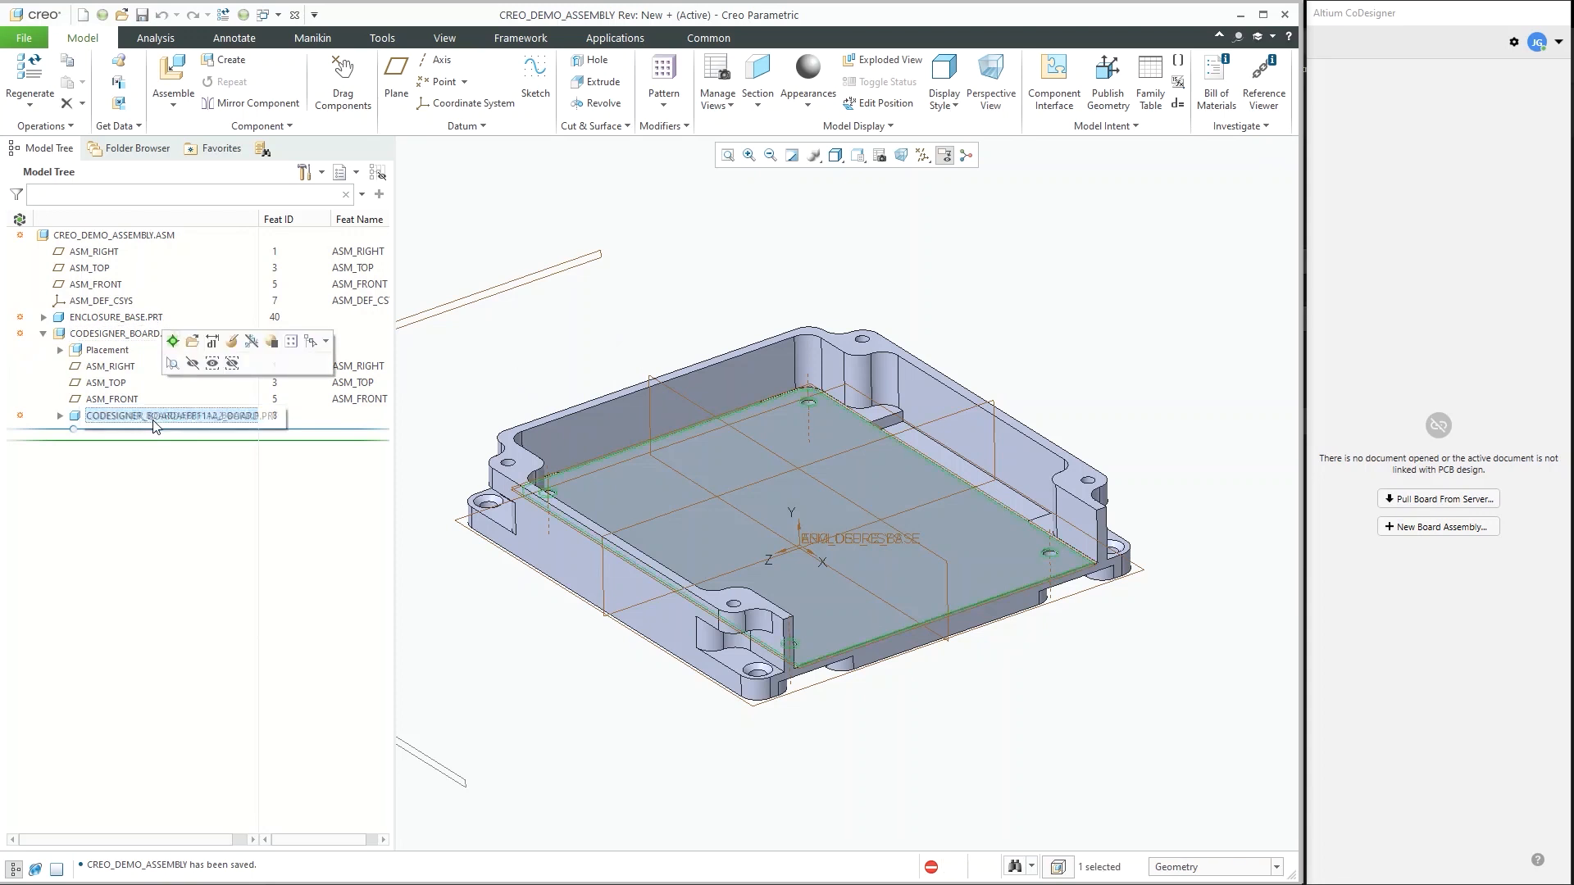
{"action": "left_click", "coordinate": [43, 334]}
{"action": "left_click", "coordinate": [536, 321]}
{"action": "middle_click_drag", "start_coordinate": [699, 408], "coordinate": [824, 469]}
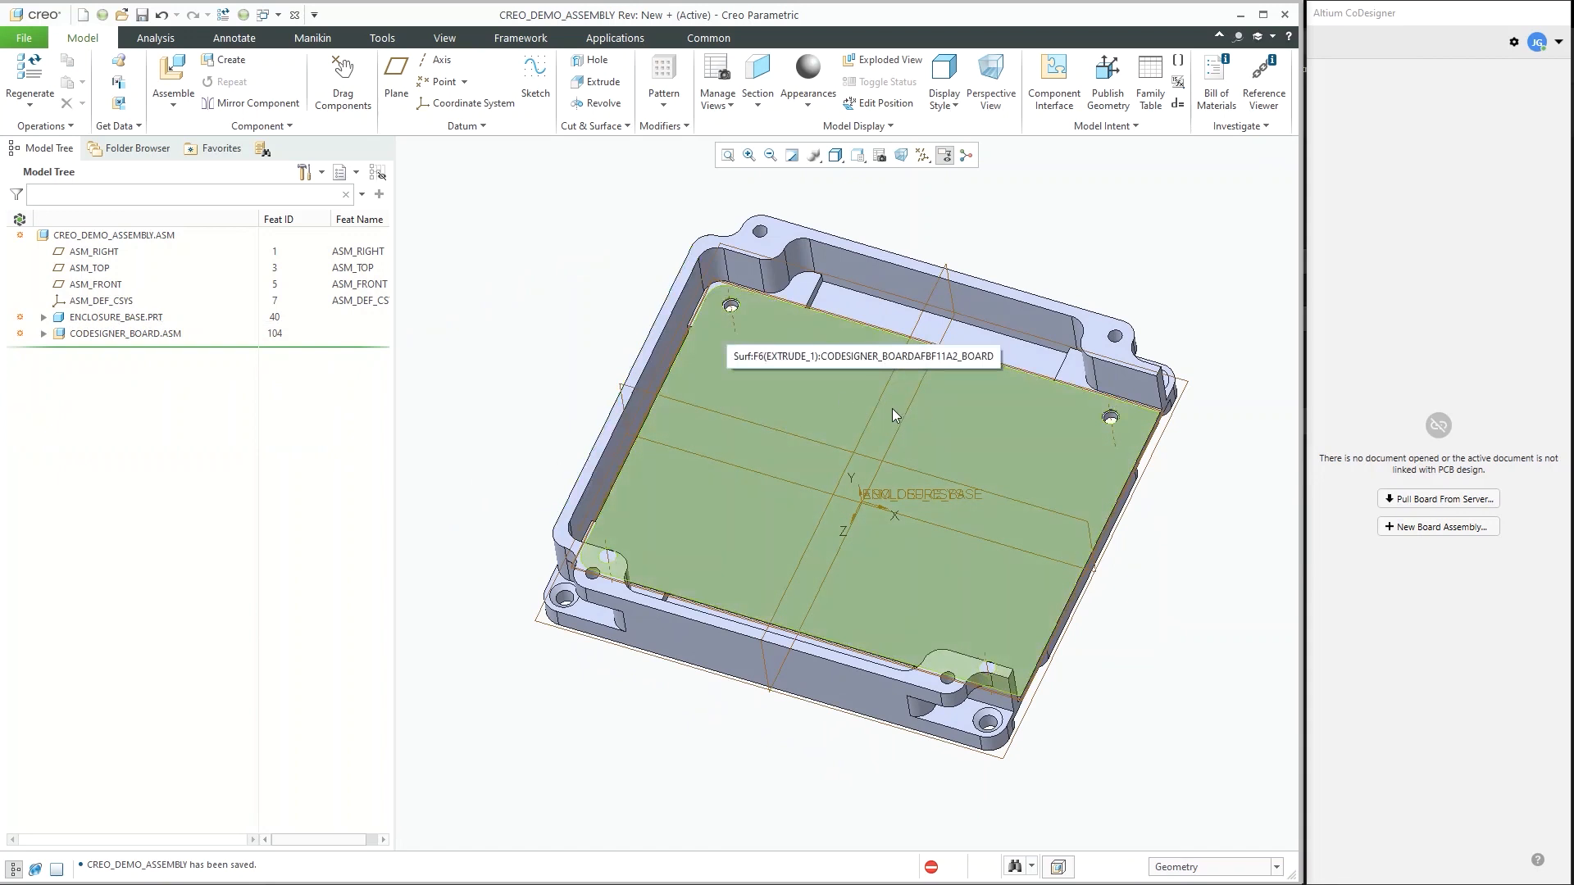
- Open the BOARD_OUTLINE sketch under the board's Extrude 1, examine its offsets and corner radii, and exit it
{"action": "left_click", "coordinate": [805, 378]}
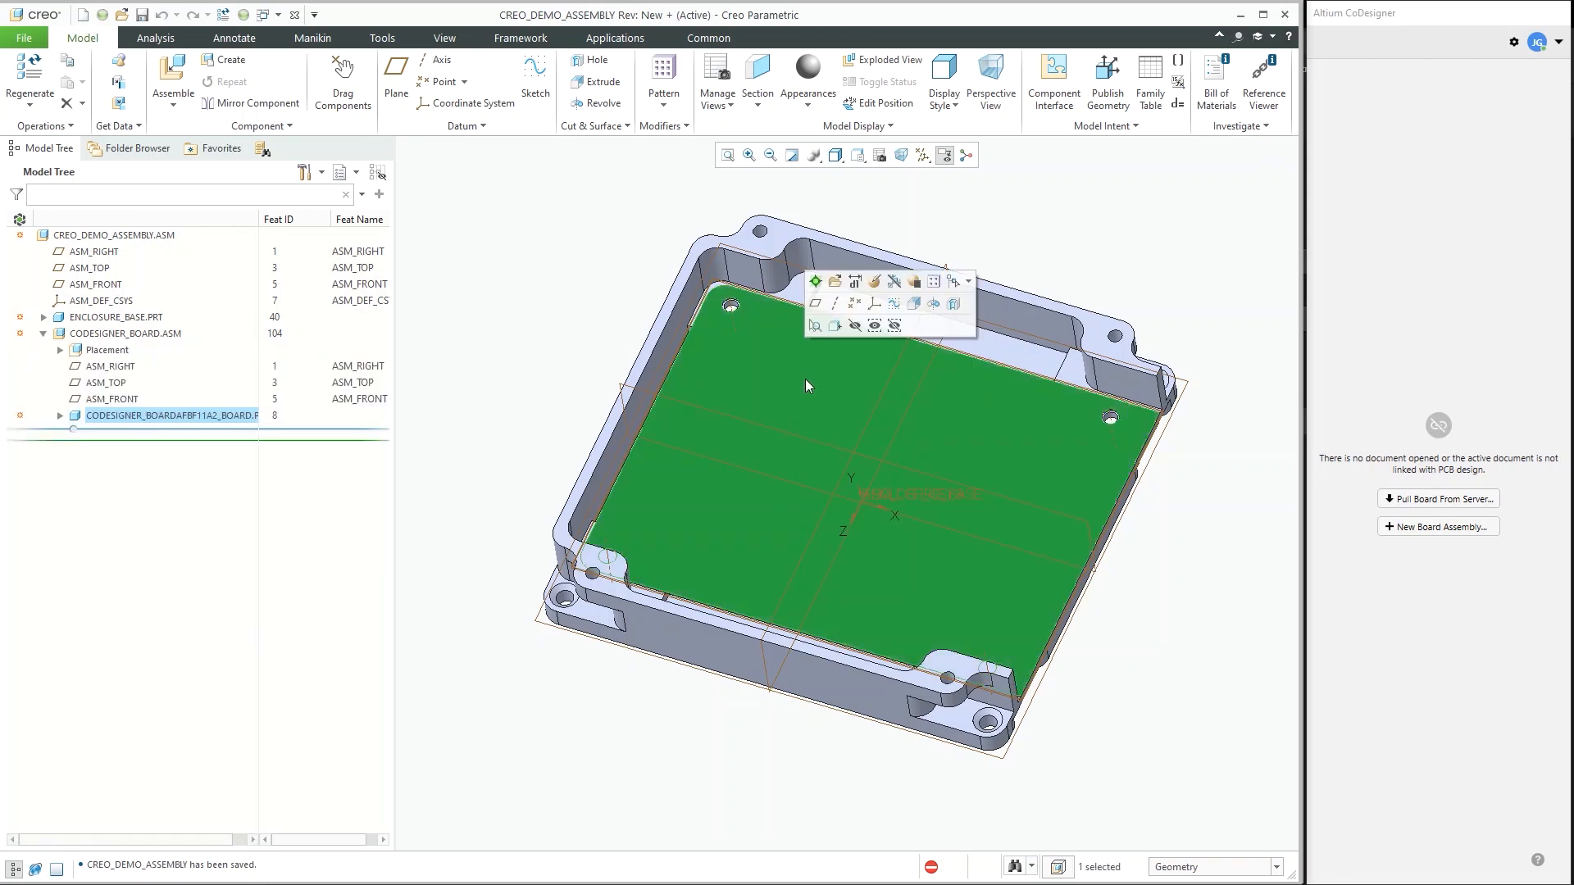
{"action": "left_click", "coordinate": [60, 417]}
{"action": "left_click", "coordinate": [75, 530]}
{"action": "left_click", "coordinate": [154, 547]}
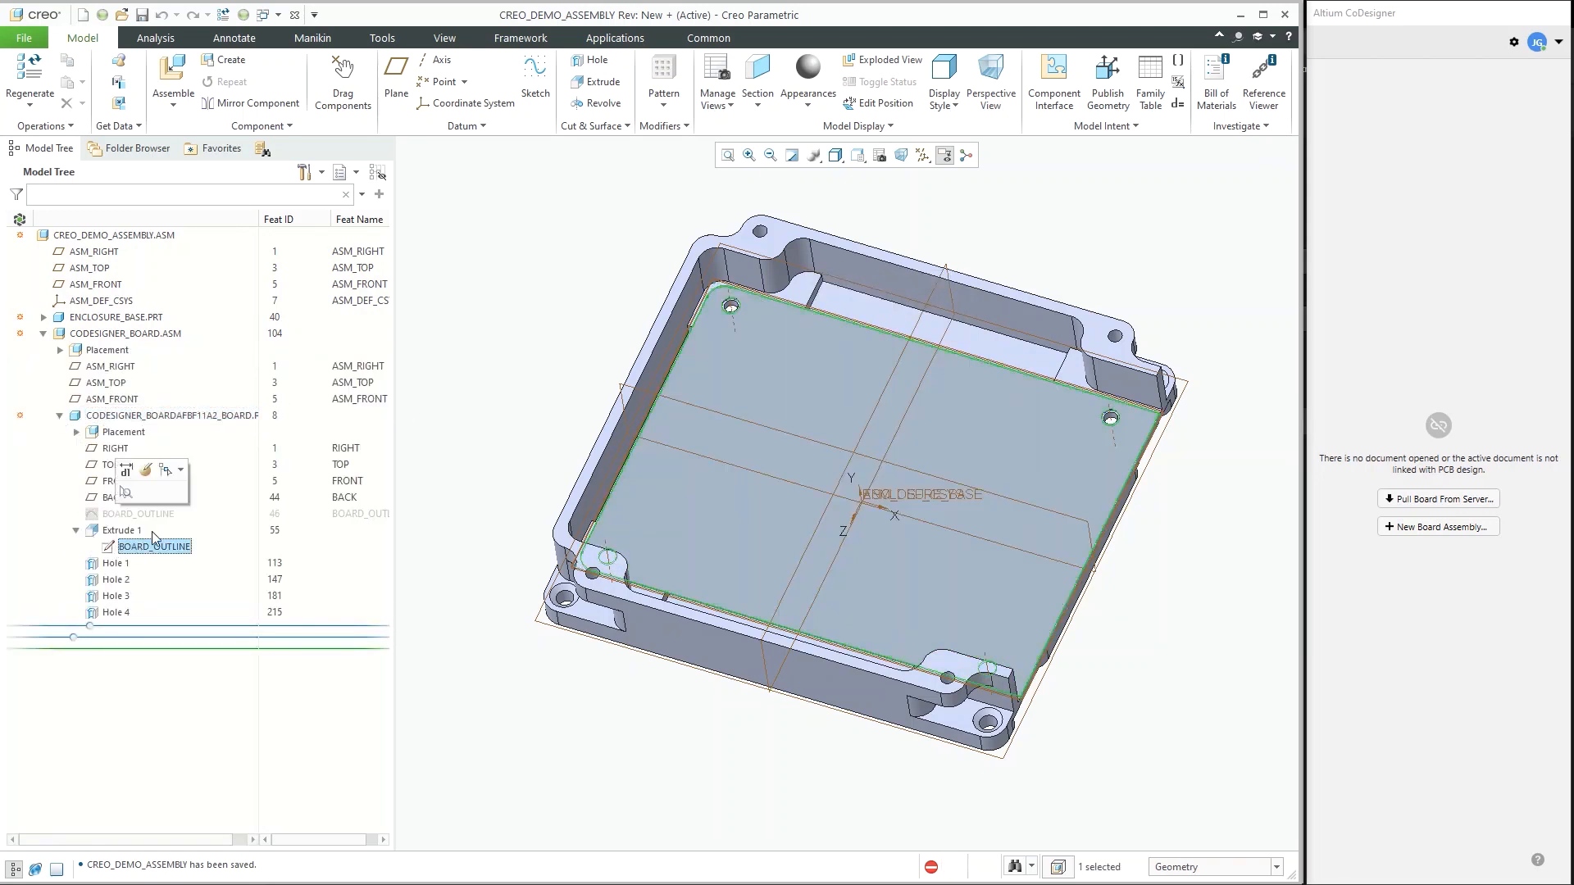
{"action": "left_click", "coordinate": [144, 474]}
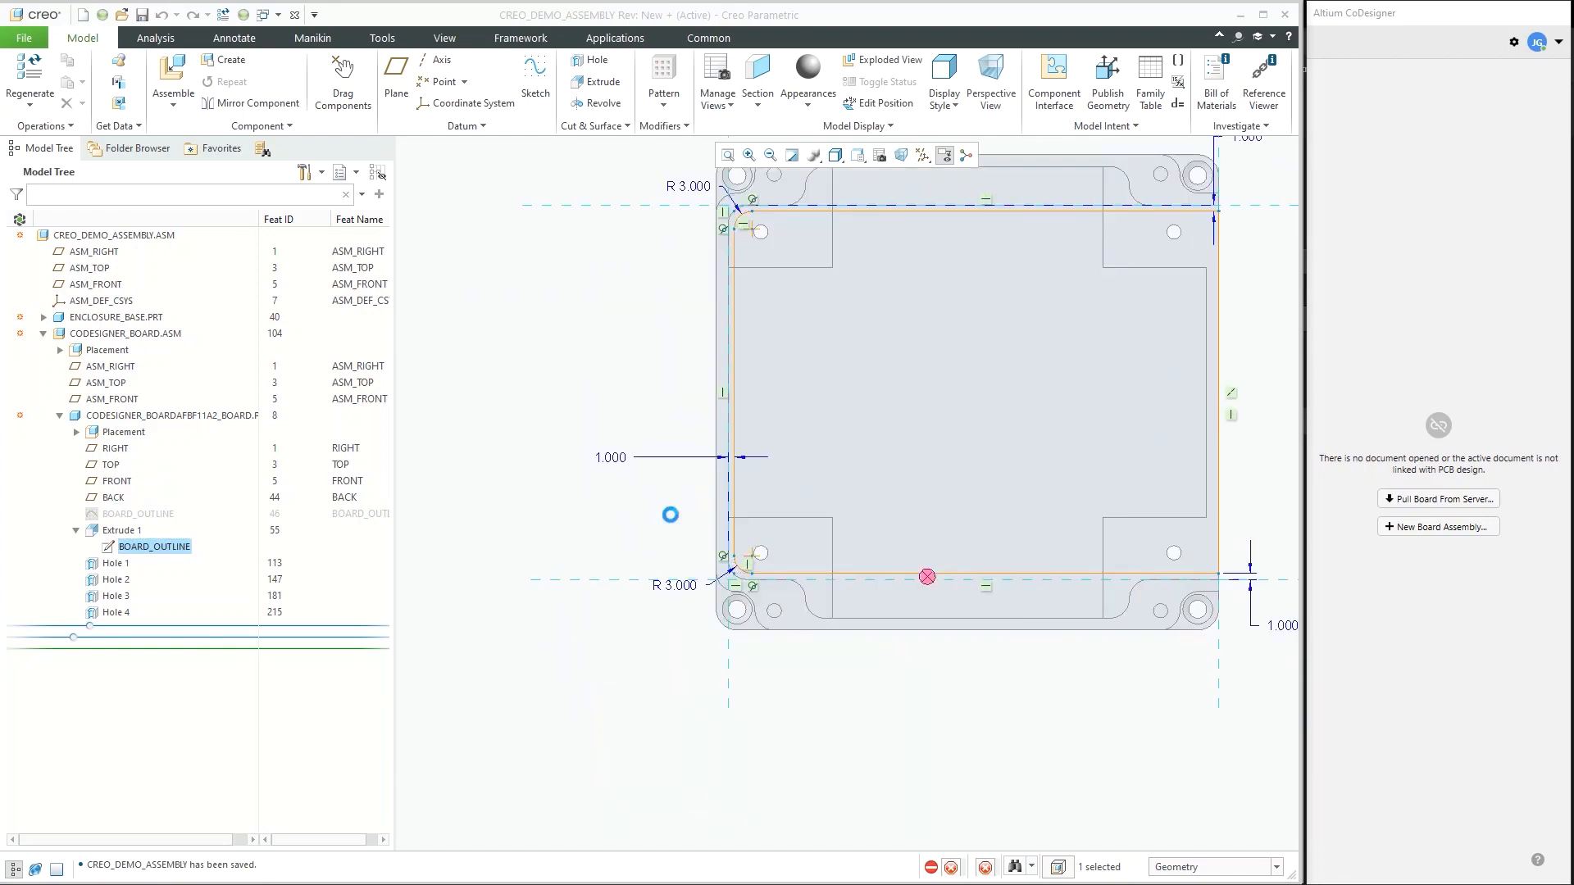
{"action": "middle_click_drag", "start_coordinate": [1089, 509], "coordinate": [764, 773], "text": "shift"}
{"action": "middle_click_drag", "start_coordinate": [819, 429], "coordinate": [773, 535], "text": "shift"}
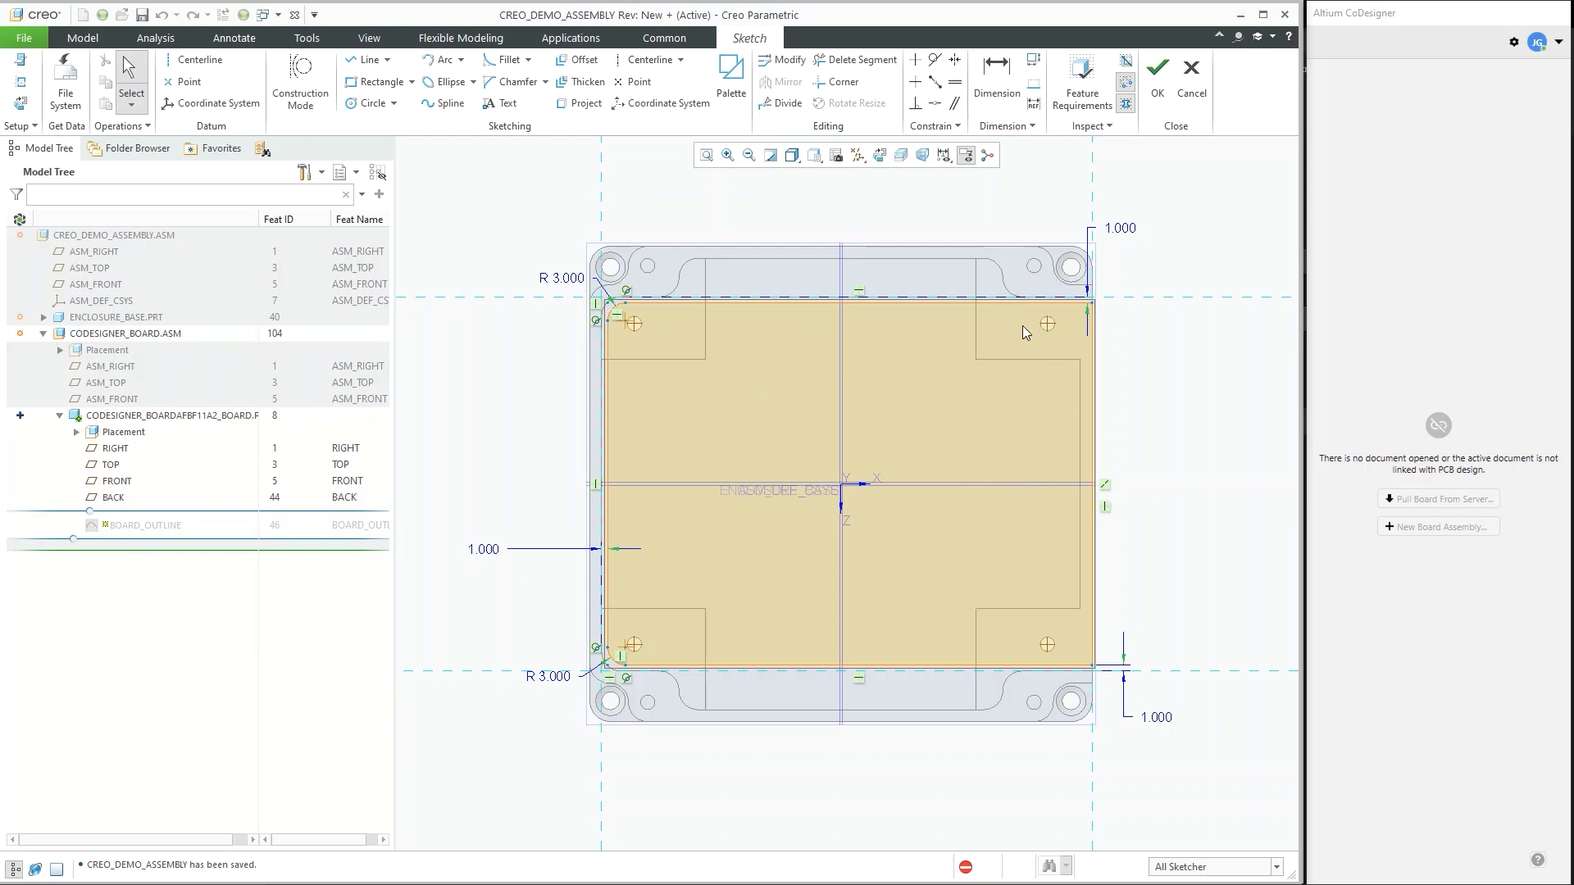
{"action": "scroll", "coordinate": [1022, 317], "scroll_direction": "up", "scroll_amount": 1}
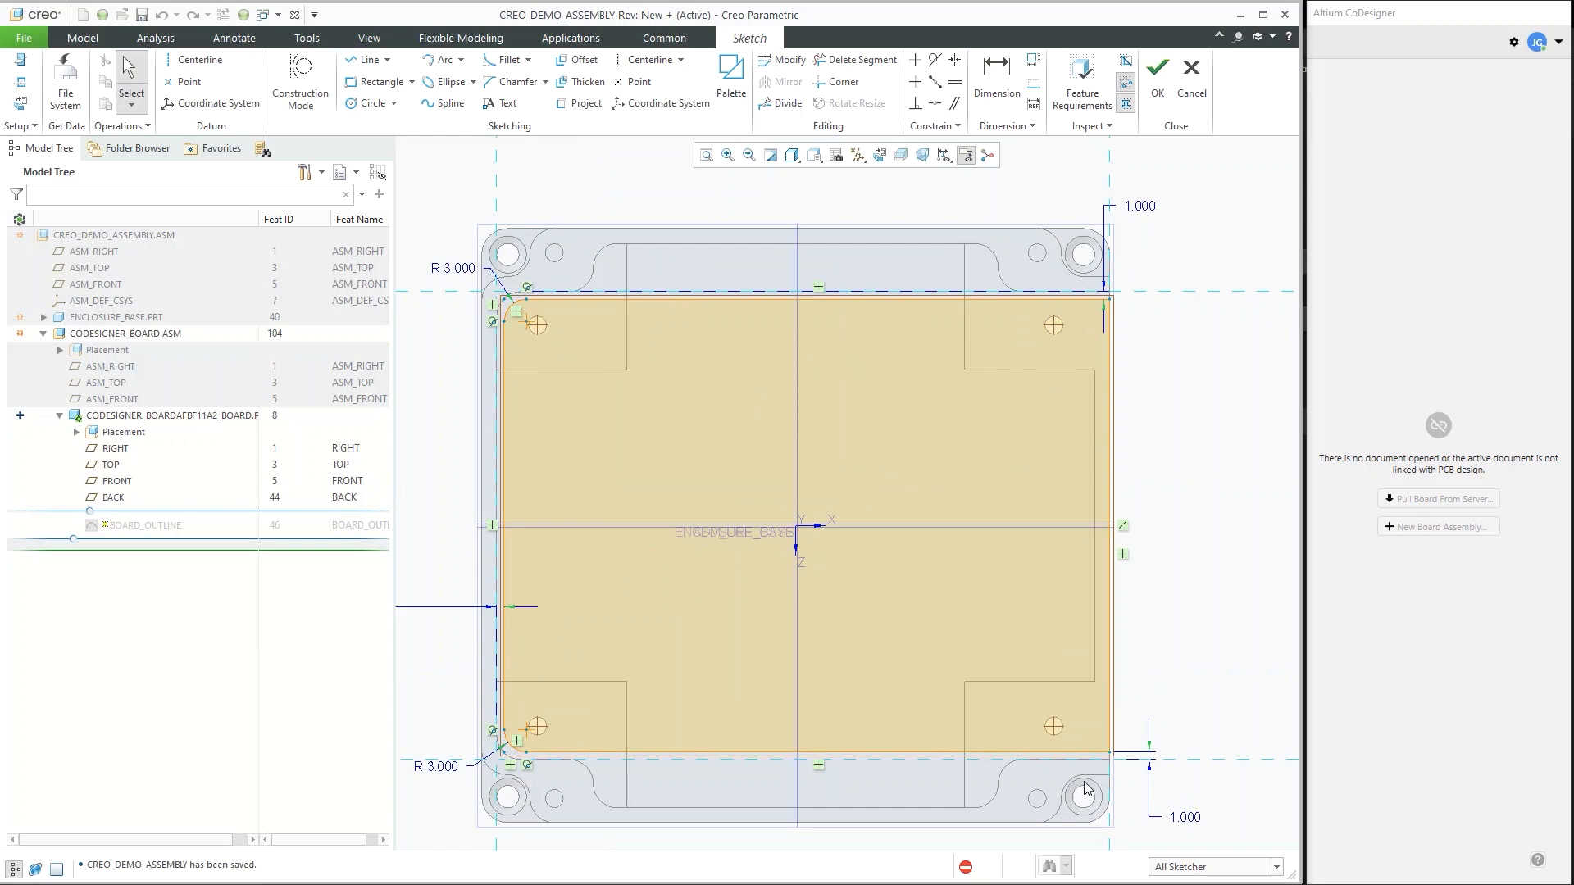
{"action": "left_click", "coordinate": [1157, 75]}
- Examine the board's mounting holes and its fit inside the enclosure base from several angles
{"action": "middle_click_drag", "start_coordinate": [1101, 460], "coordinate": [1000, 550]}
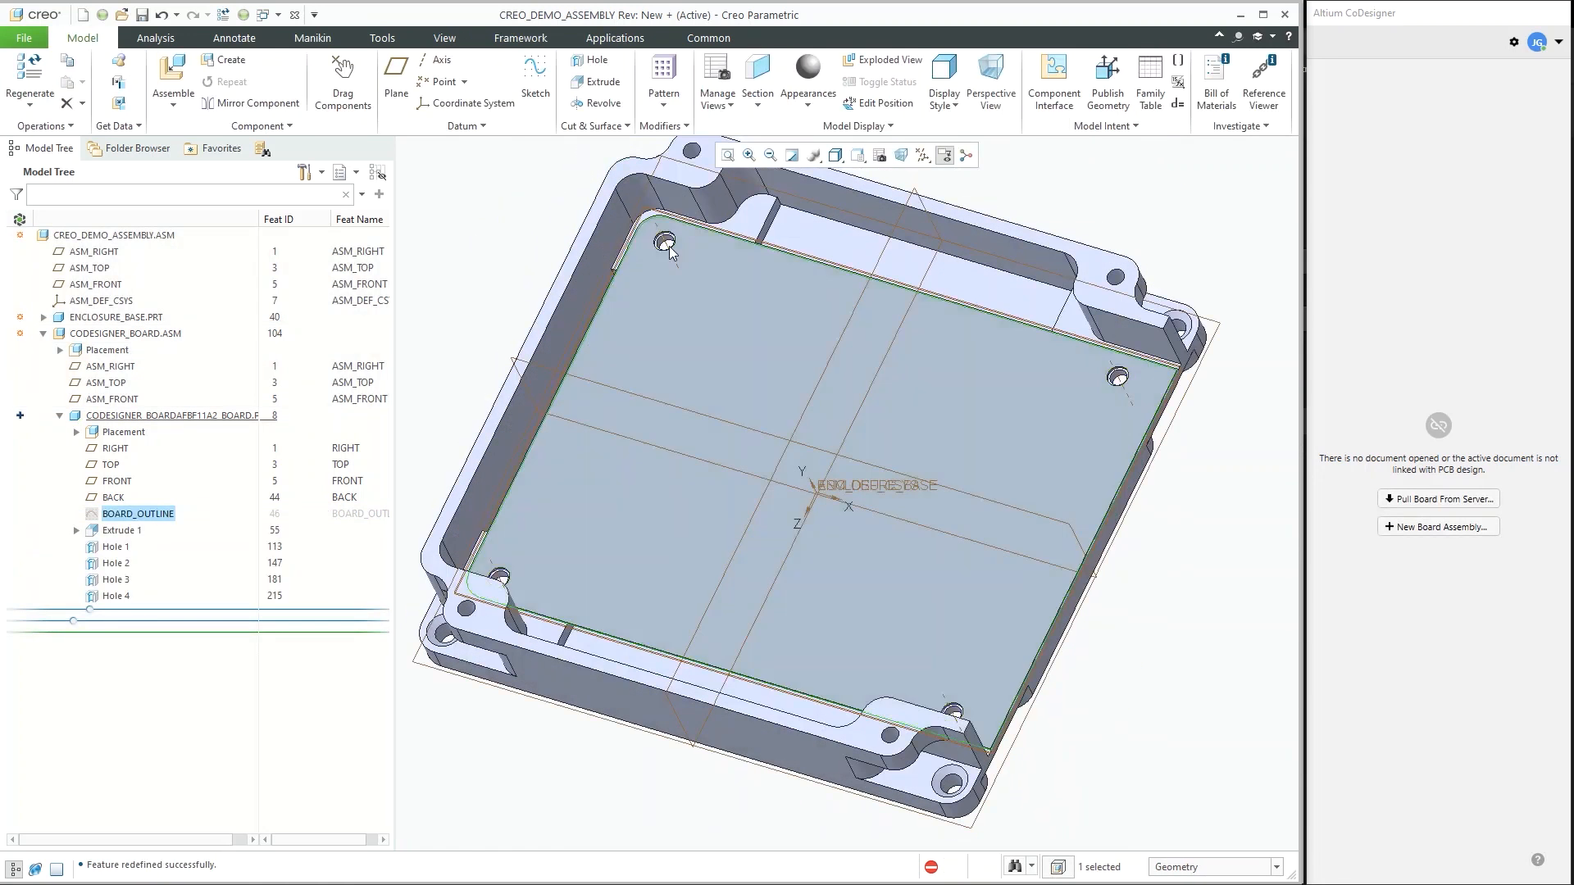
{"action": "scroll", "coordinate": [669, 250], "scroll_direction": "up", "scroll_amount": 5}
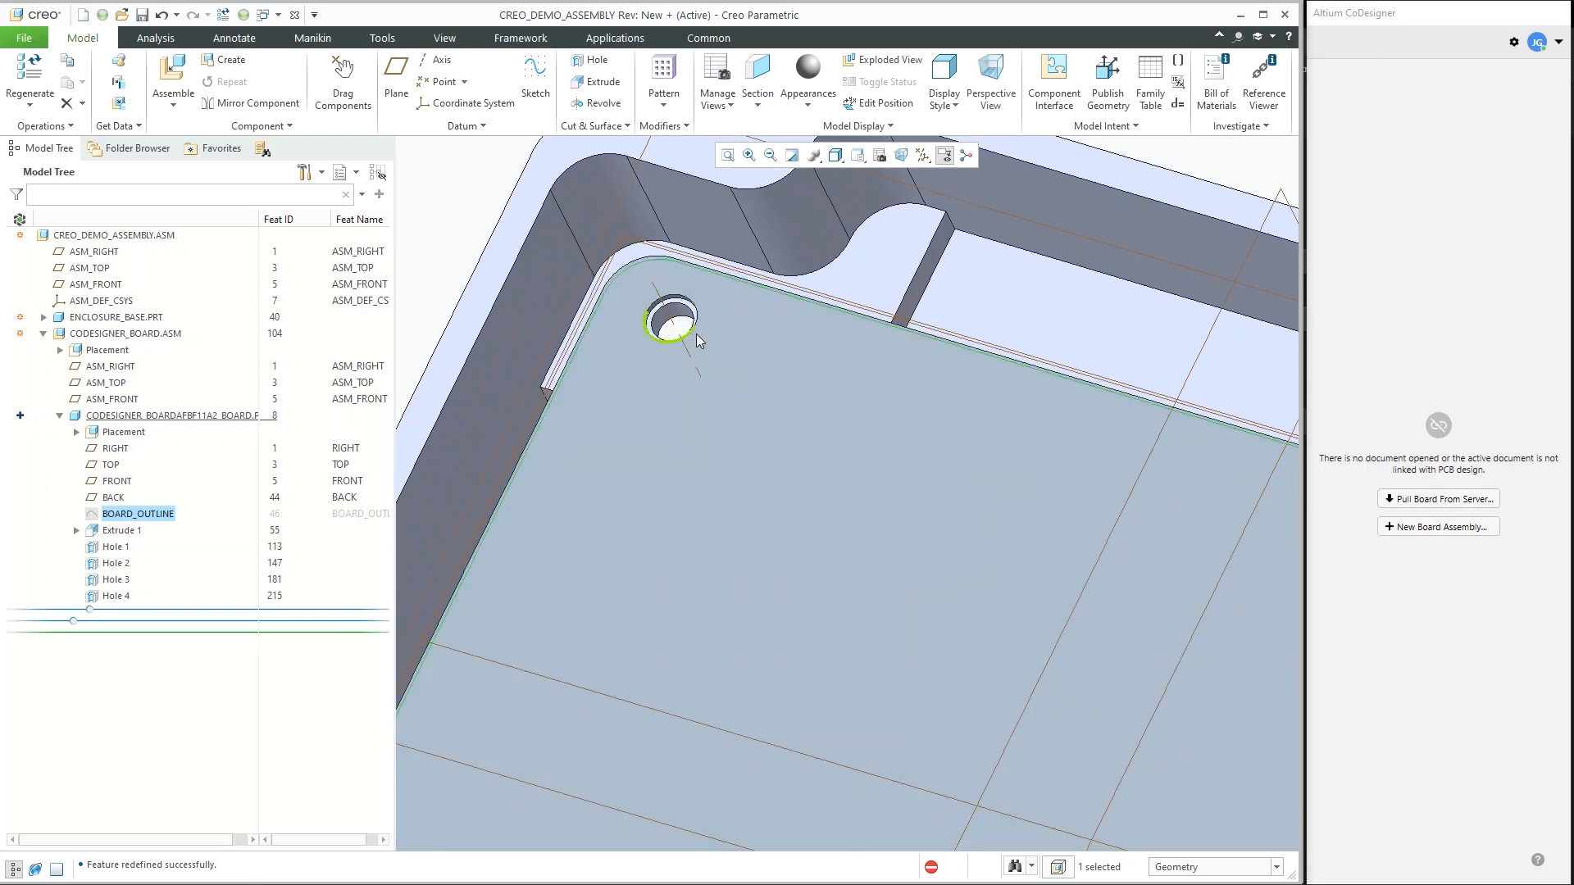
{"action": "scroll", "coordinate": [697, 335], "scroll_direction": "down", "scroll_amount": 2}
{"action": "mouse_move", "coordinate": [1164, 638]}
{"action": "middle_mouse_down", "text": "shift"}
{"action": "mouse_move", "coordinate": [861, 471]}
{"action": "mouse_move", "coordinate": [821, 469]}
{"action": "mouse_move", "coordinate": [908, 507]}
{"action": "mouse_move", "coordinate": [871, 509]}
{"action": "mouse_move", "coordinate": [909, 542]}
{"action": "middle_mouse_up", "text": "shift"}
{"action": "scroll", "coordinate": [947, 470], "scroll_direction": "down", "scroll_amount": 5}
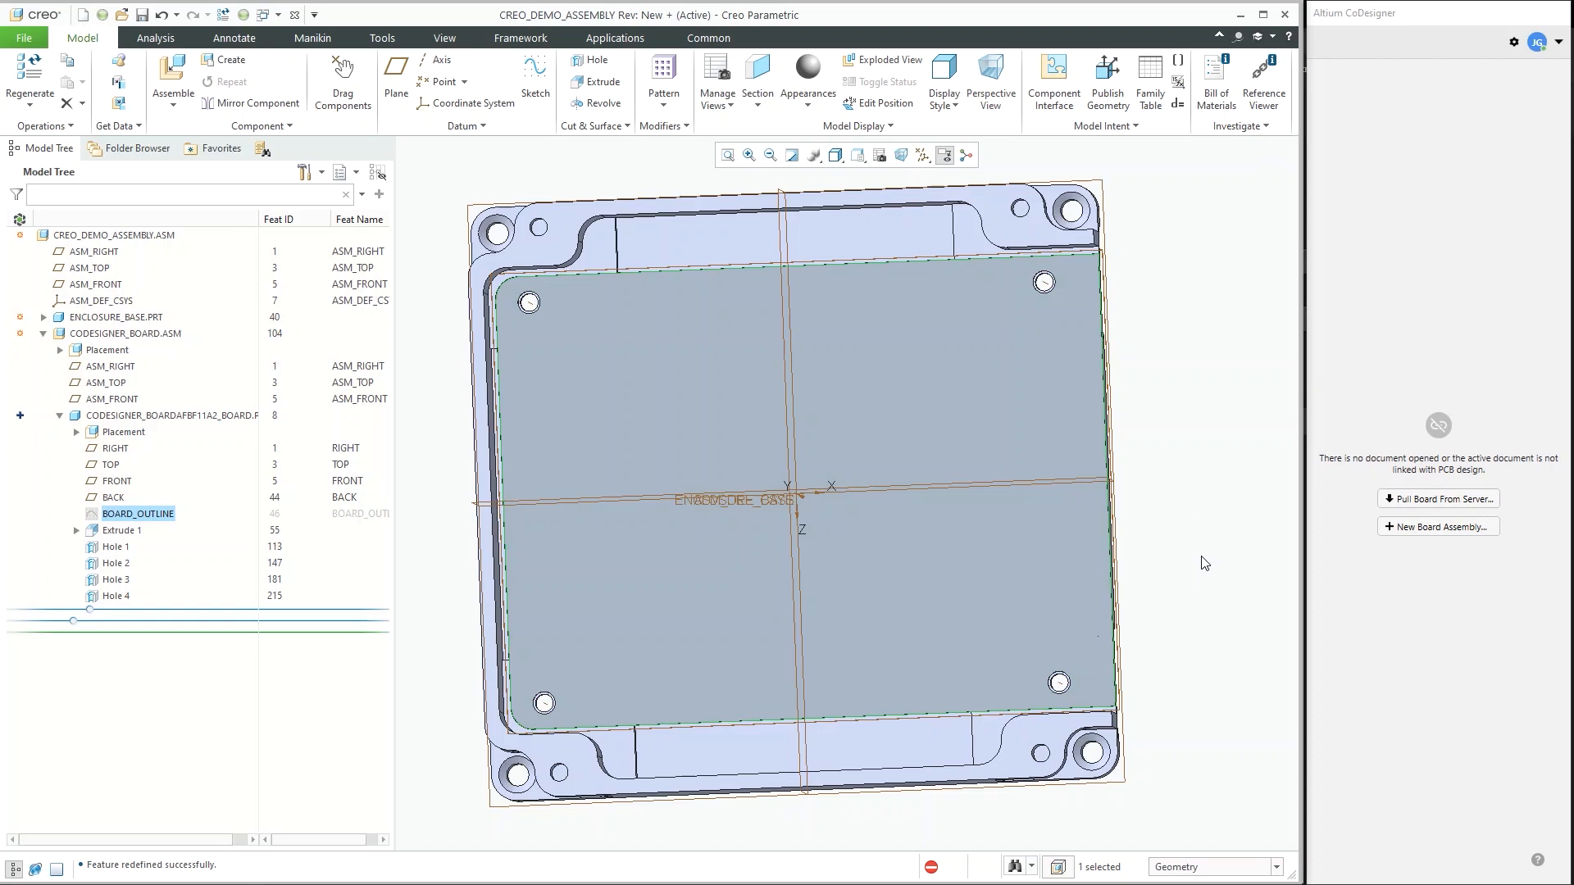
{"action": "middle_click_drag", "start_coordinate": [956, 511], "coordinate": [940, 471]}
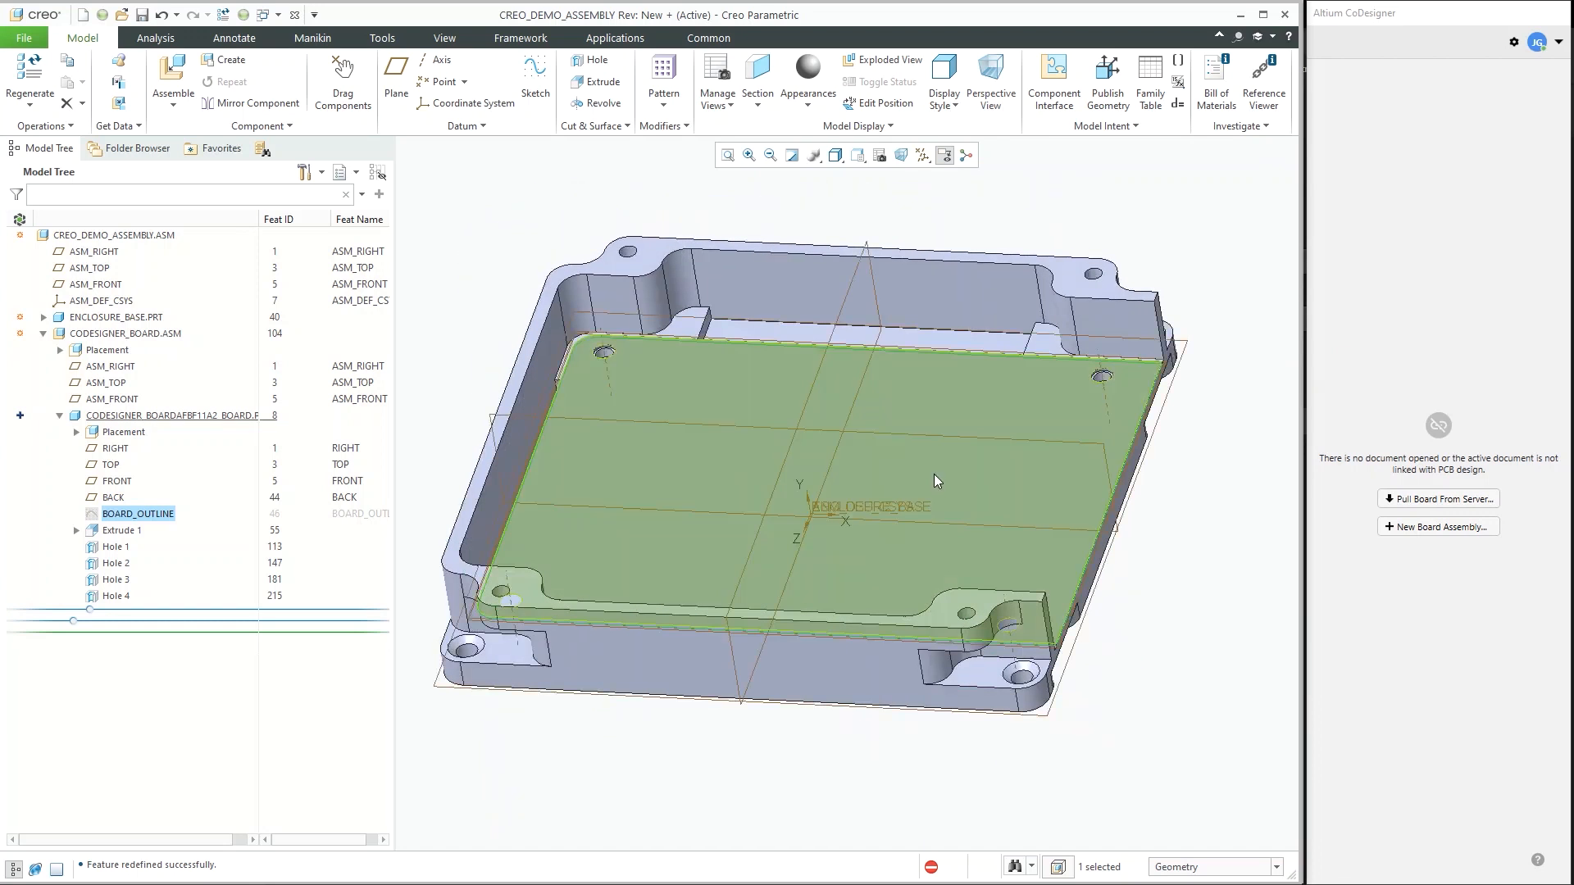
{"action": "left_click", "coordinate": [1189, 710]}
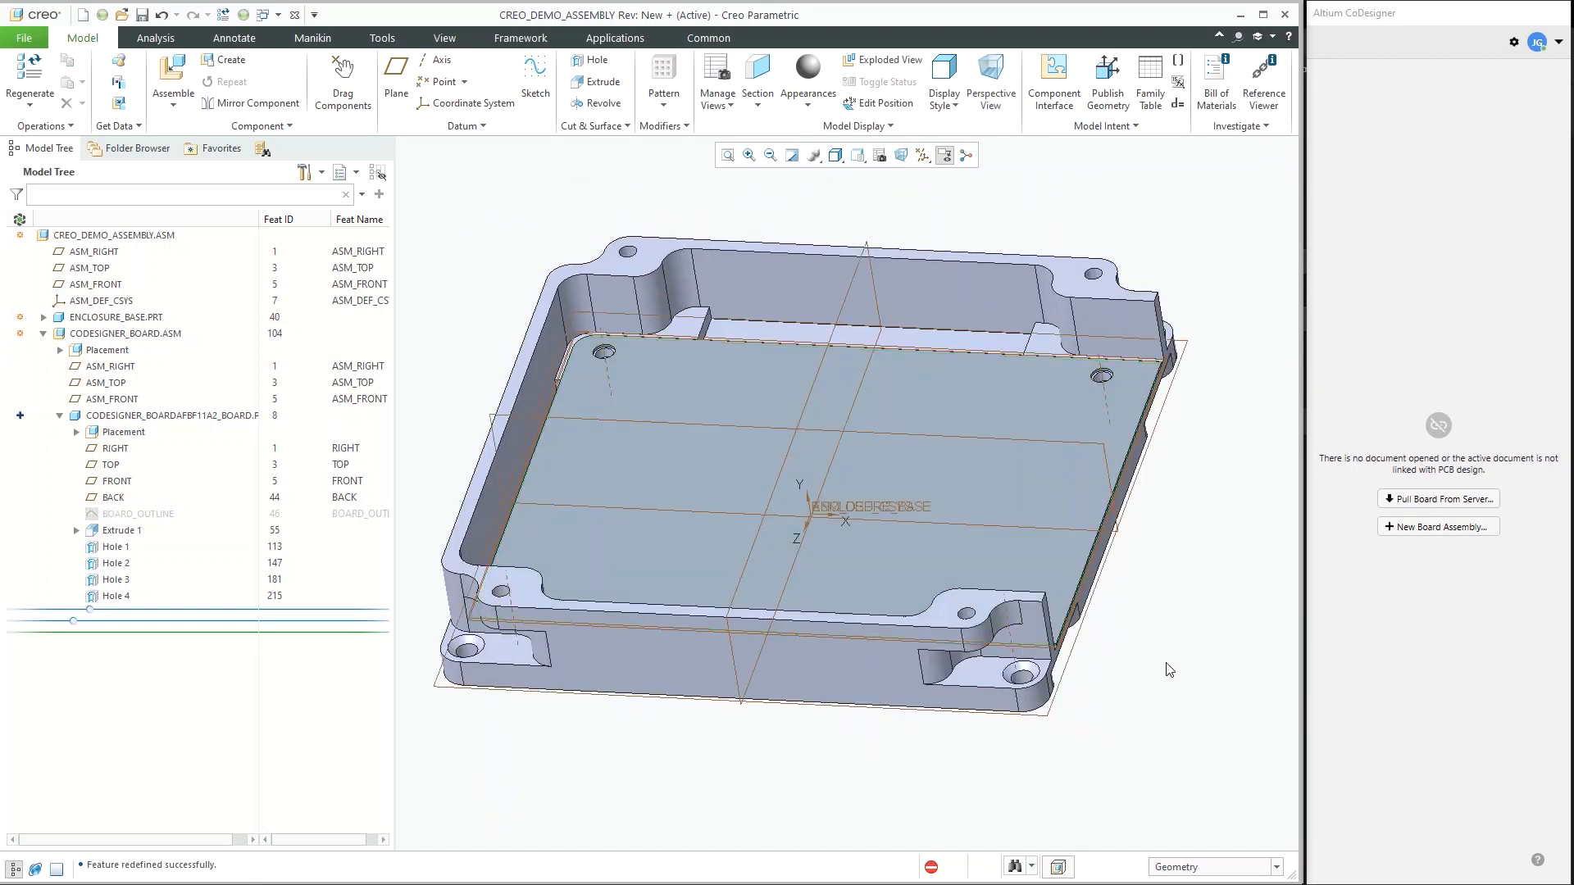
{"action": "middle_click_drag", "start_coordinate": [1015, 518], "coordinate": [967, 479]}
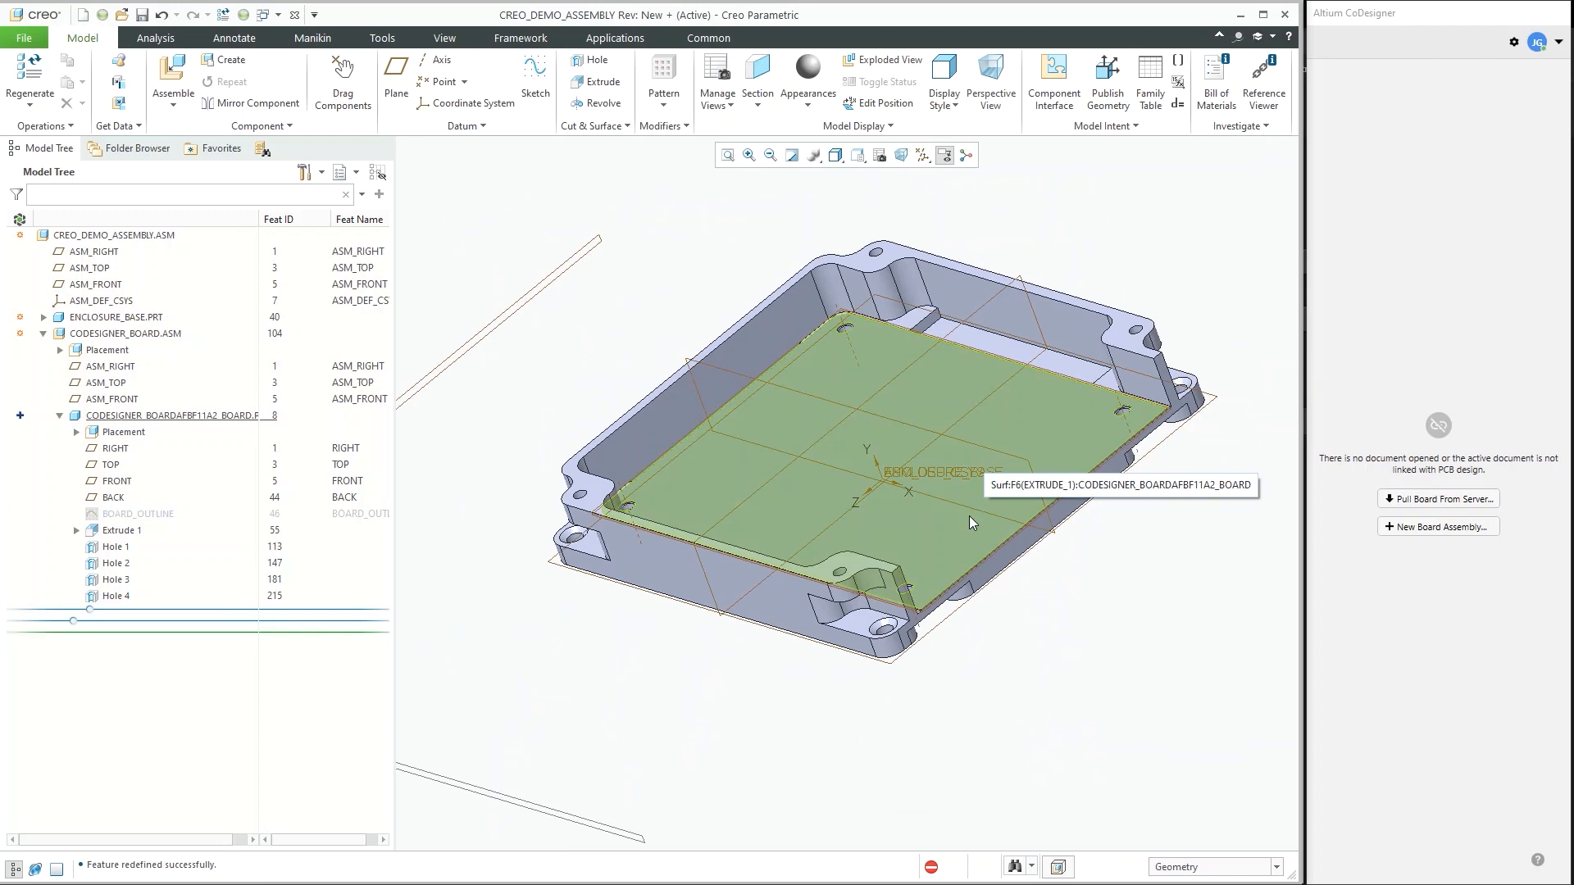
- Open the CODESIGNER_BOARD subassembly in its own window
{"action": "left_click", "coordinate": [1410, 17]}
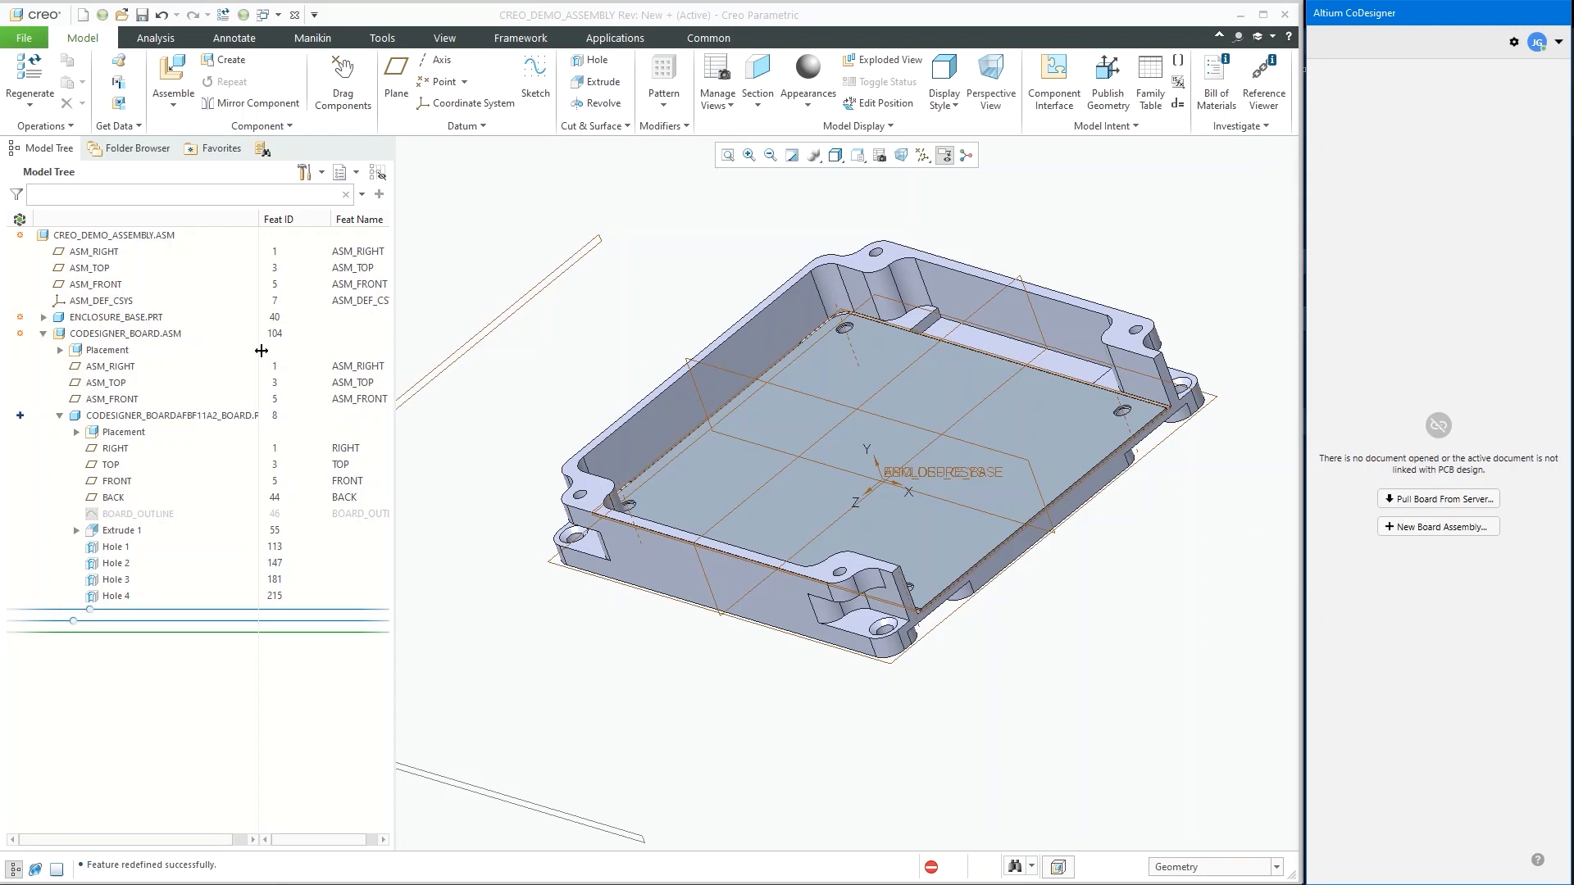
{"action": "left_click", "coordinate": [154, 335]}
{"action": "right_click", "coordinate": [152, 334]}
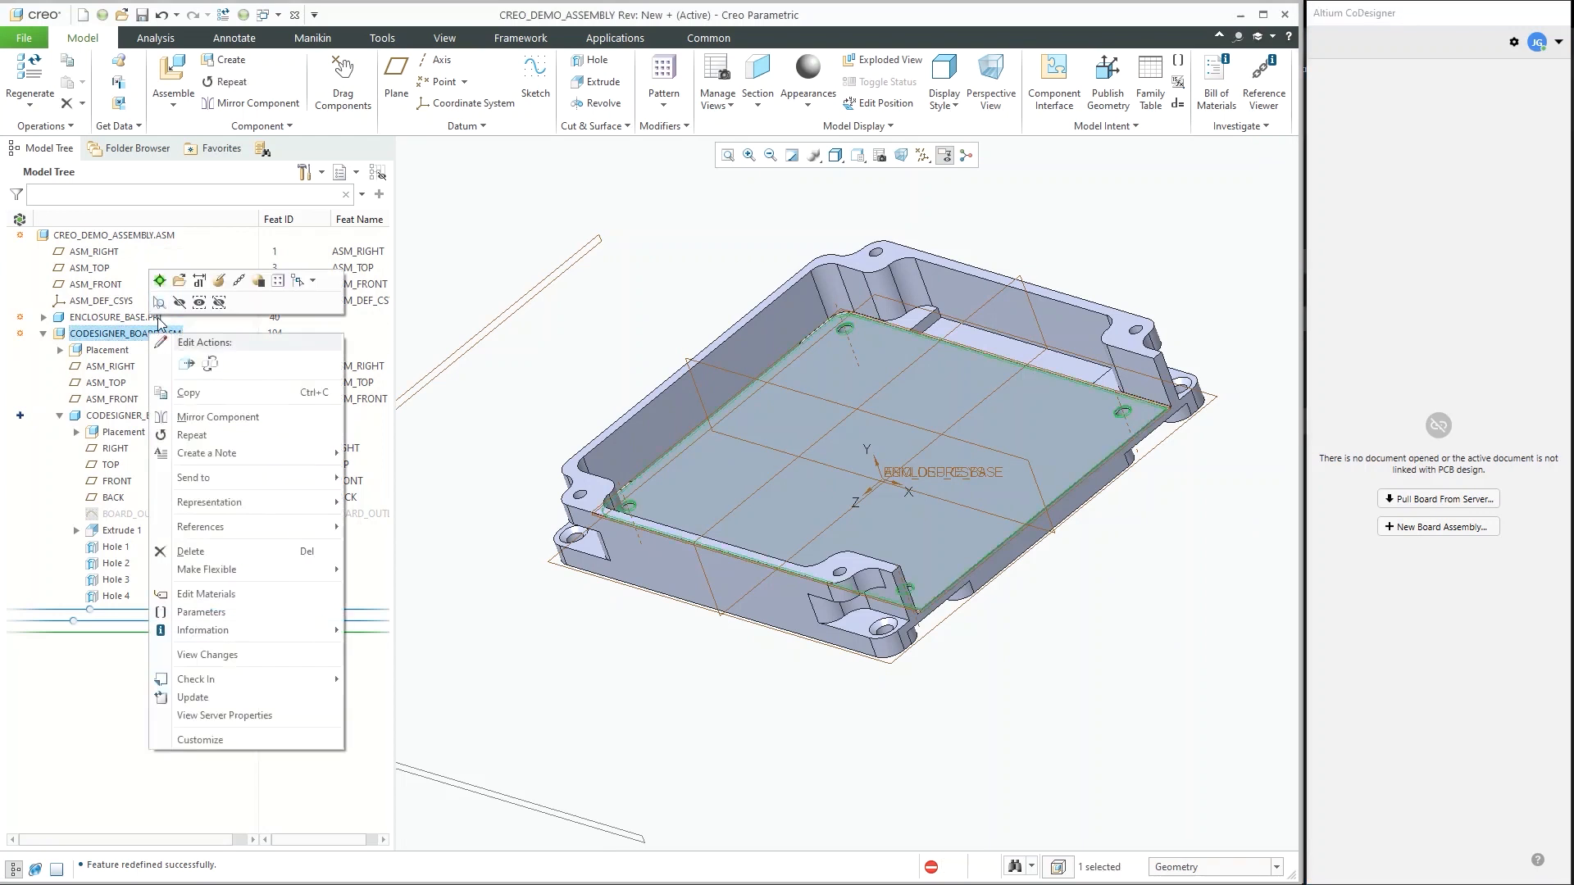
{"action": "left_click", "coordinate": [186, 282]}
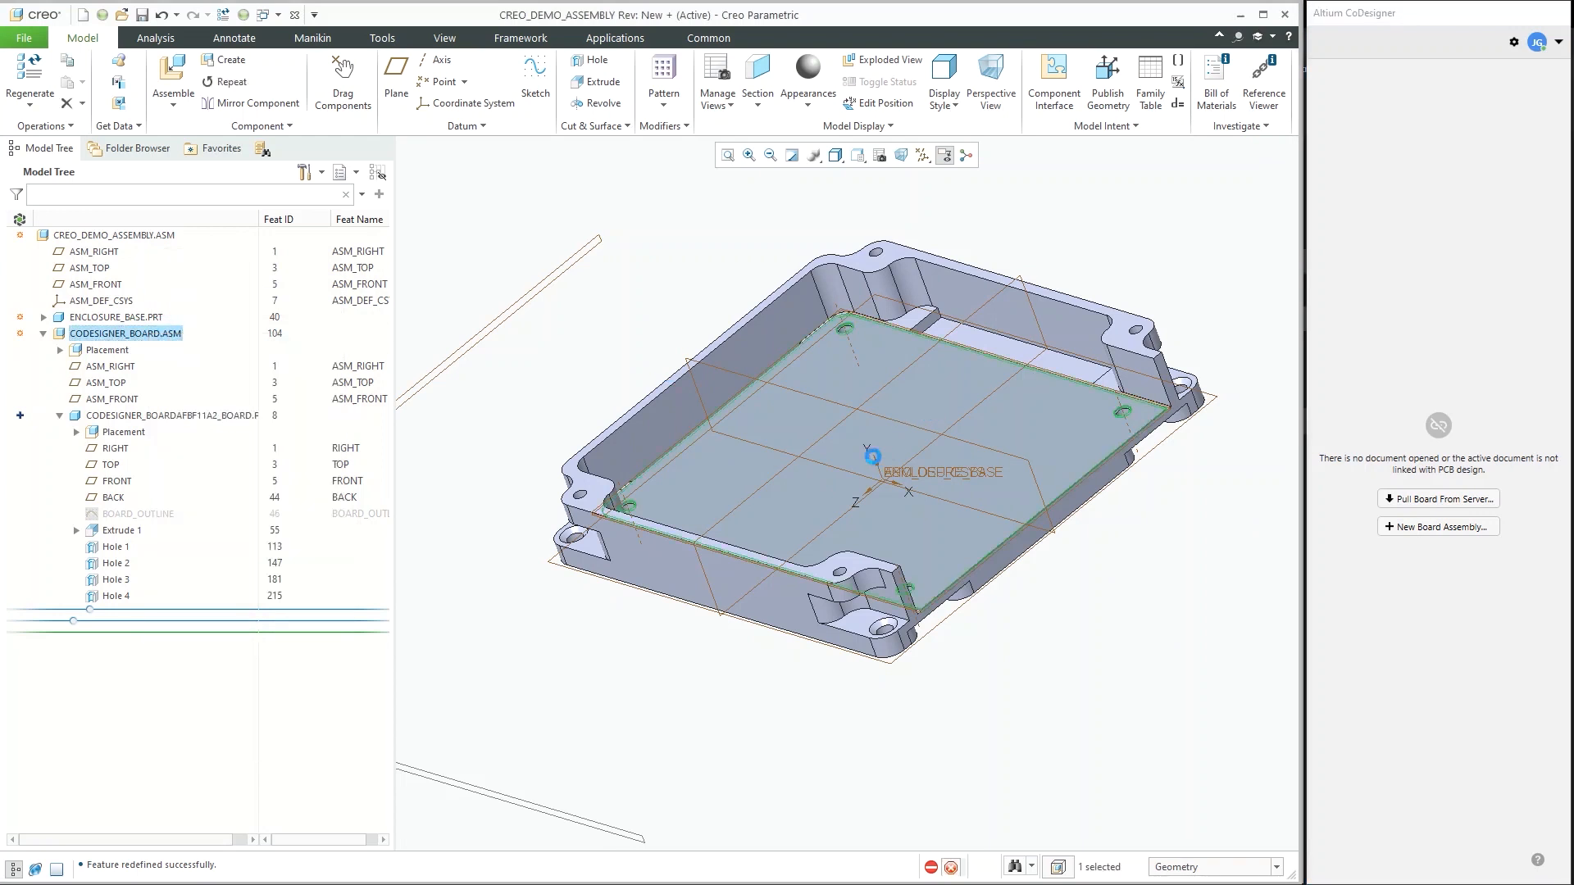
{"action": "middle_click_drag", "start_coordinate": [930, 419], "coordinate": [802, 473]}
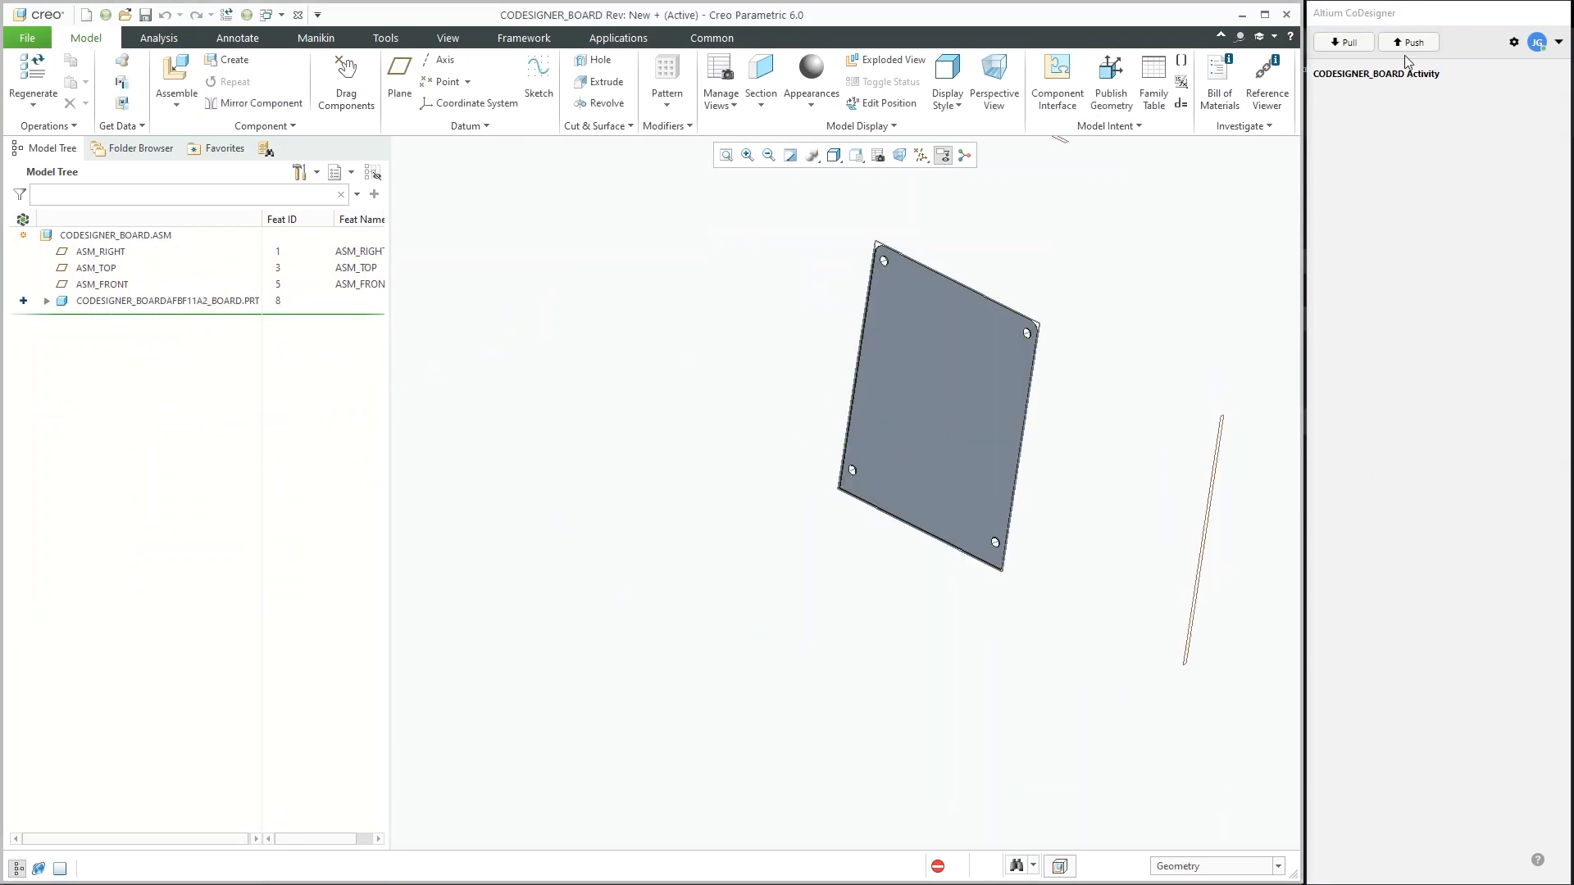
- Push the board to the server through Altium CoDesigner with the comment "Created in Creo" and dismiss the warning
{"action": "left_click", "coordinate": [1412, 15]}
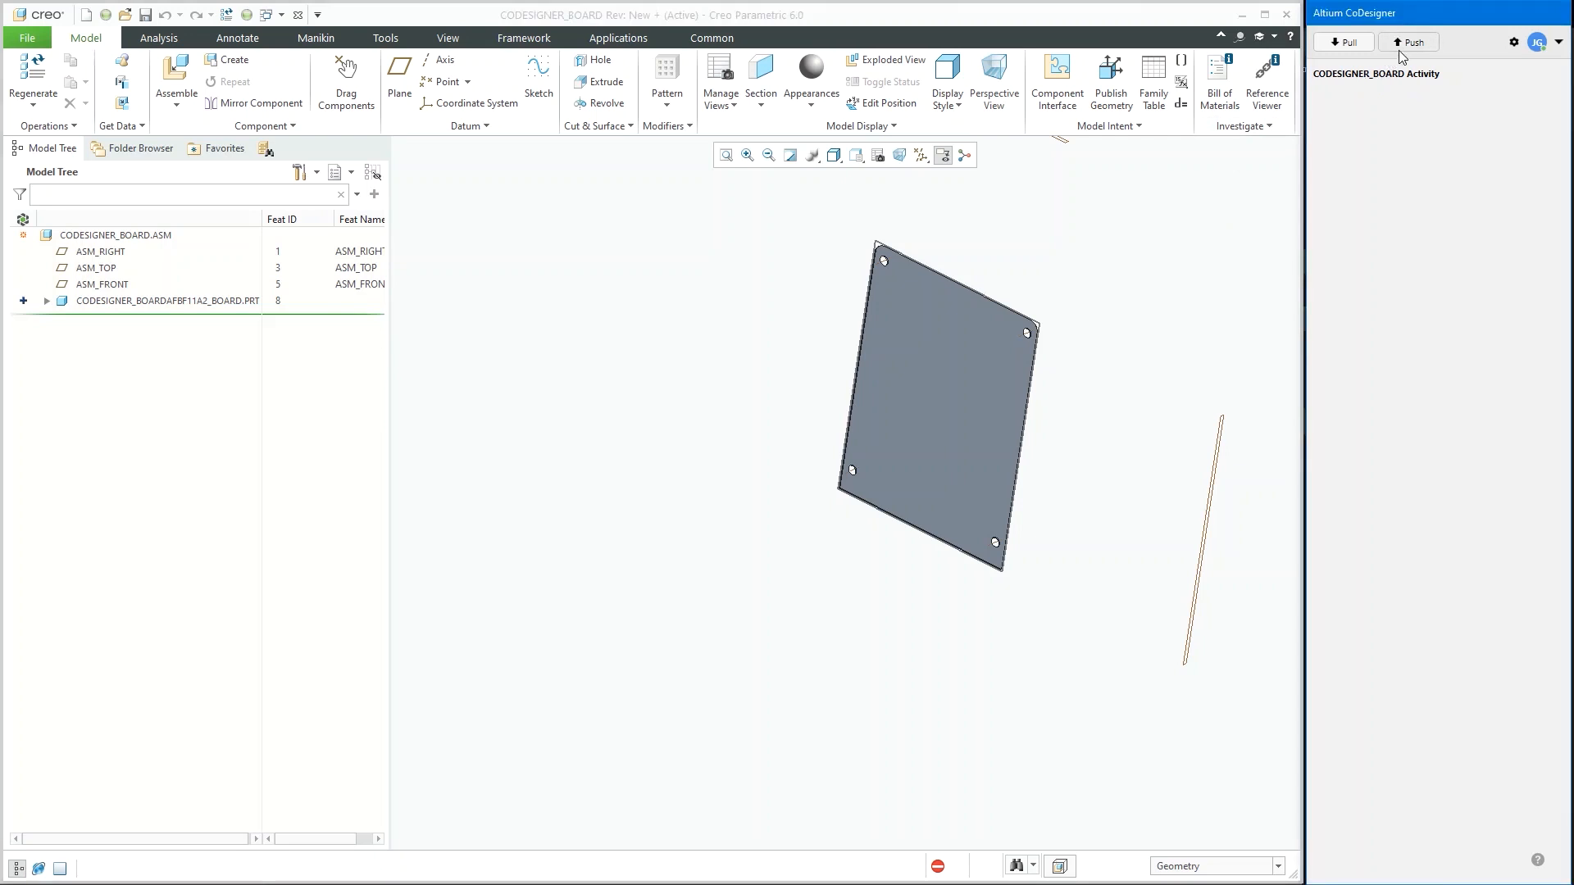
{"action": "left_click", "coordinate": [1404, 45]}
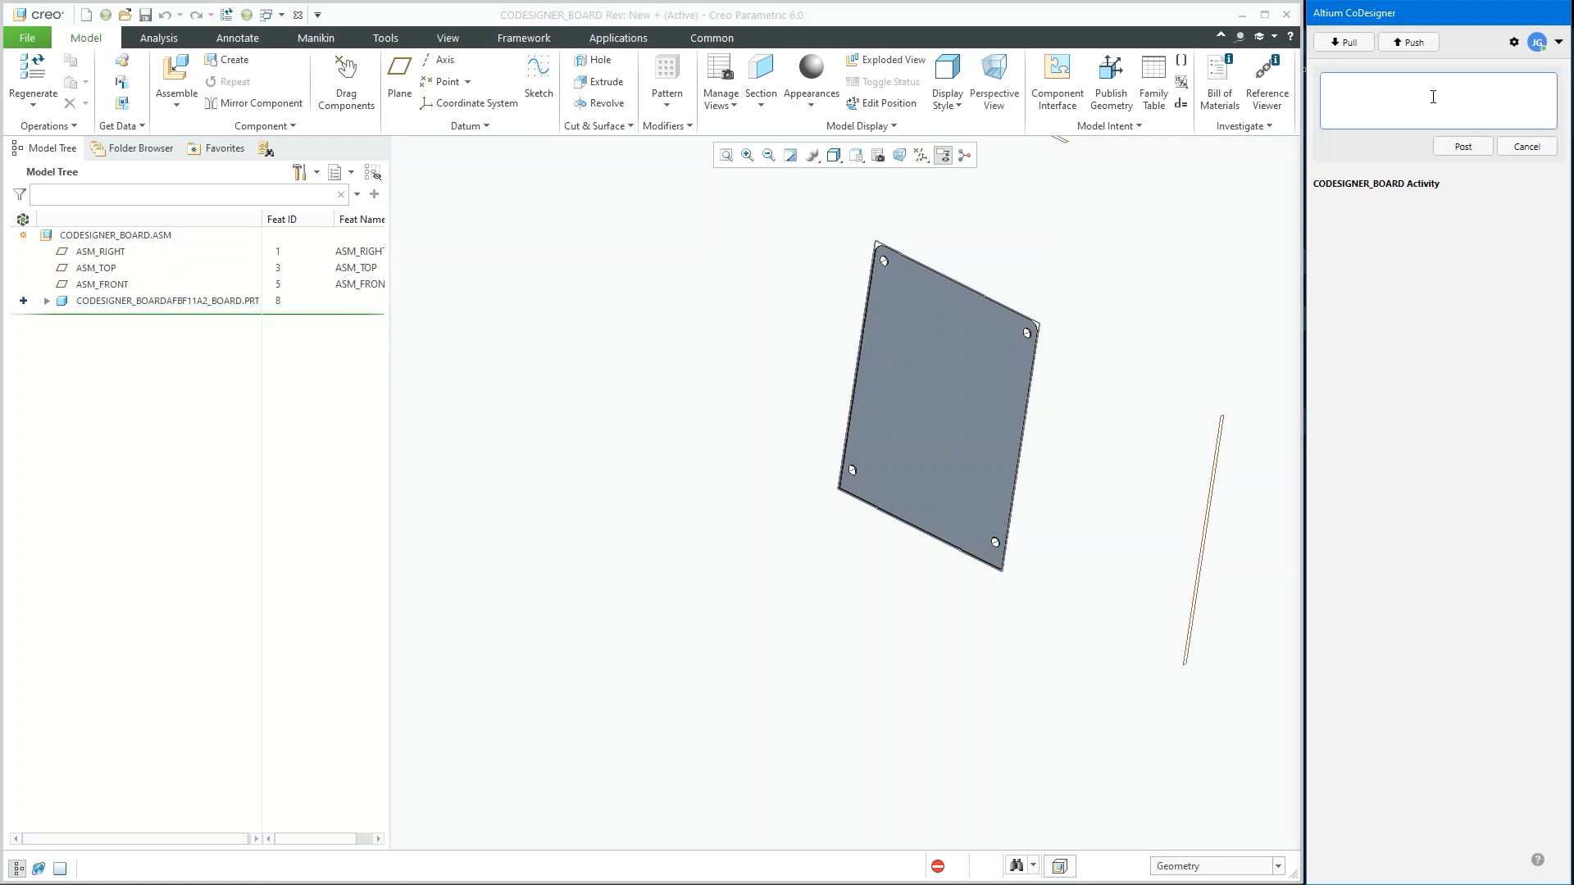
{"action": "type", "text": "Created in Creo"}
{"action": "left_click", "coordinate": [1464, 146]}
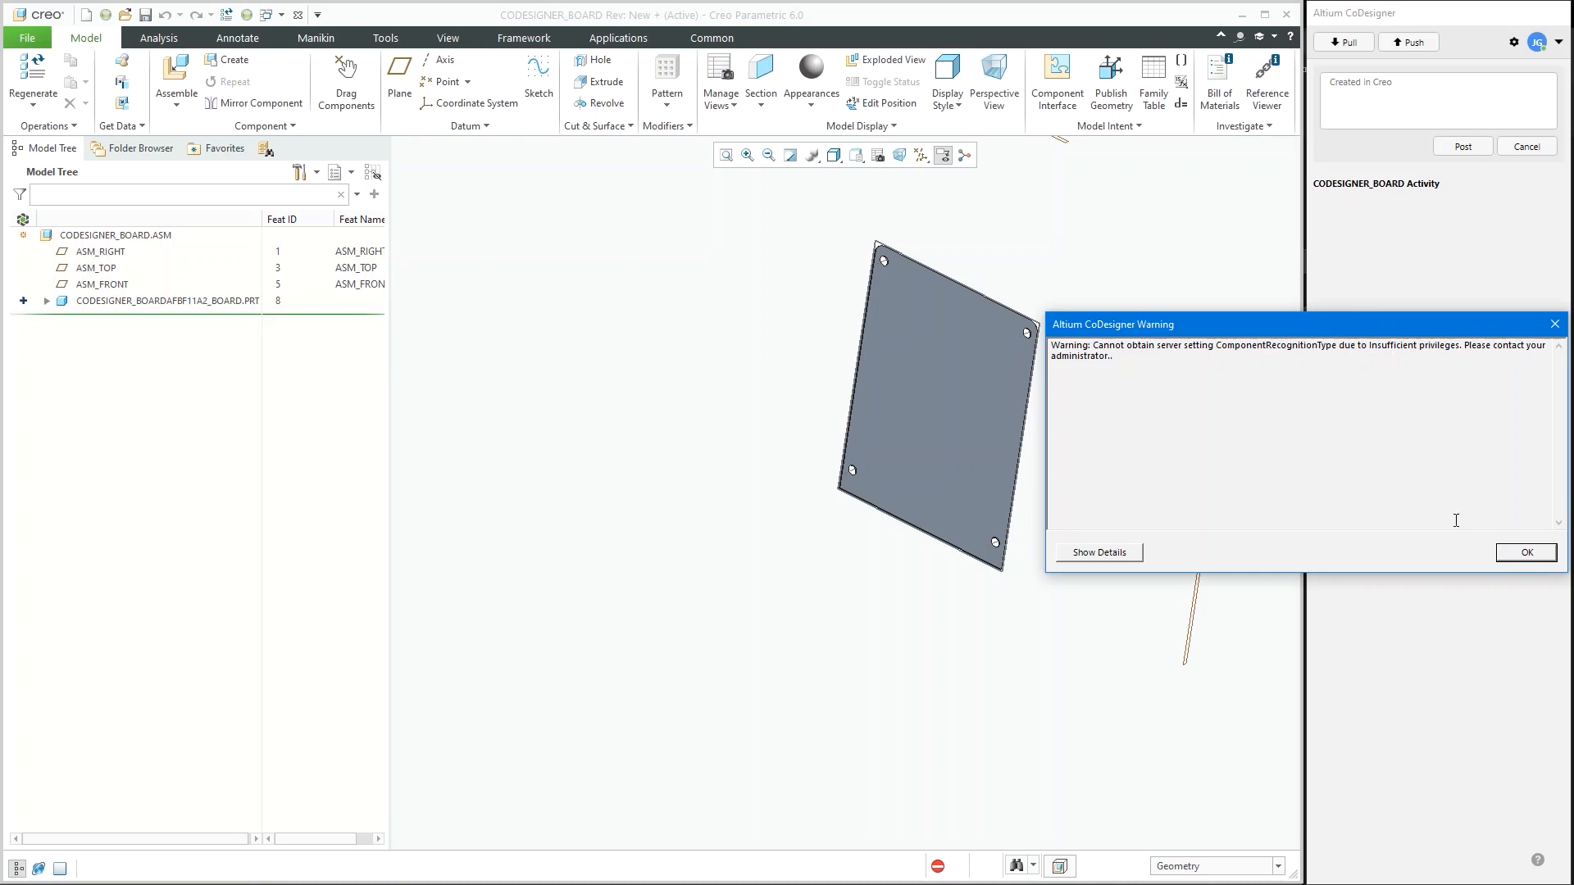
{"action": "left_click", "coordinate": [1521, 551]}
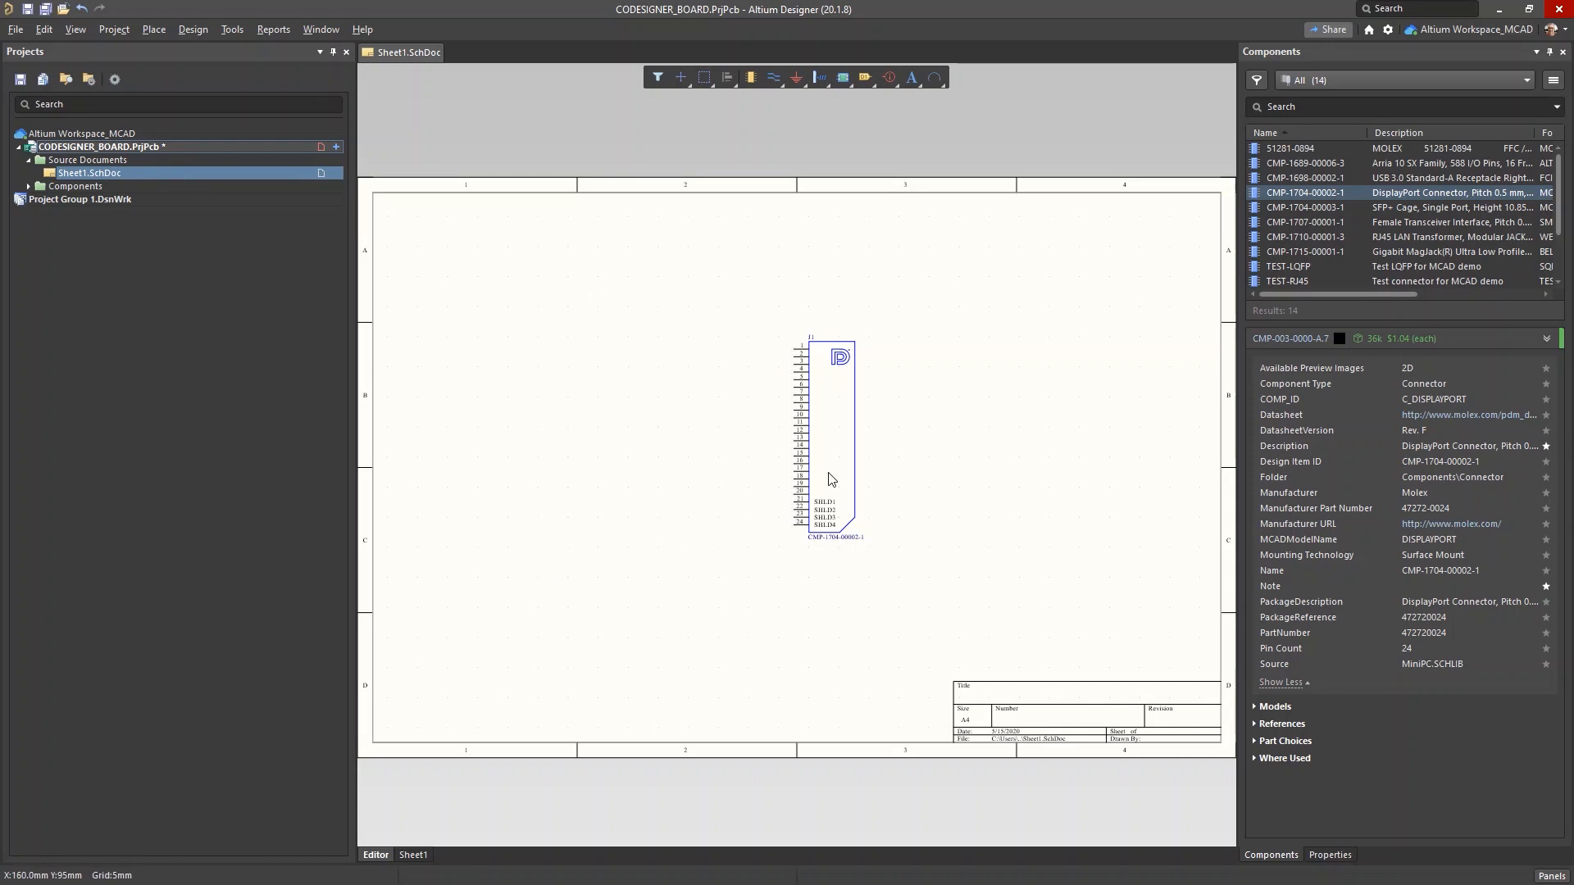
- Switch to Altium Designer, add a new PCB document to the CODESIGNER_BOARD project and show MCAD CoDesigner
{"action": "right_click", "coordinate": [76, 180]}
{"action": "right_click", "coordinate": [82, 147]}
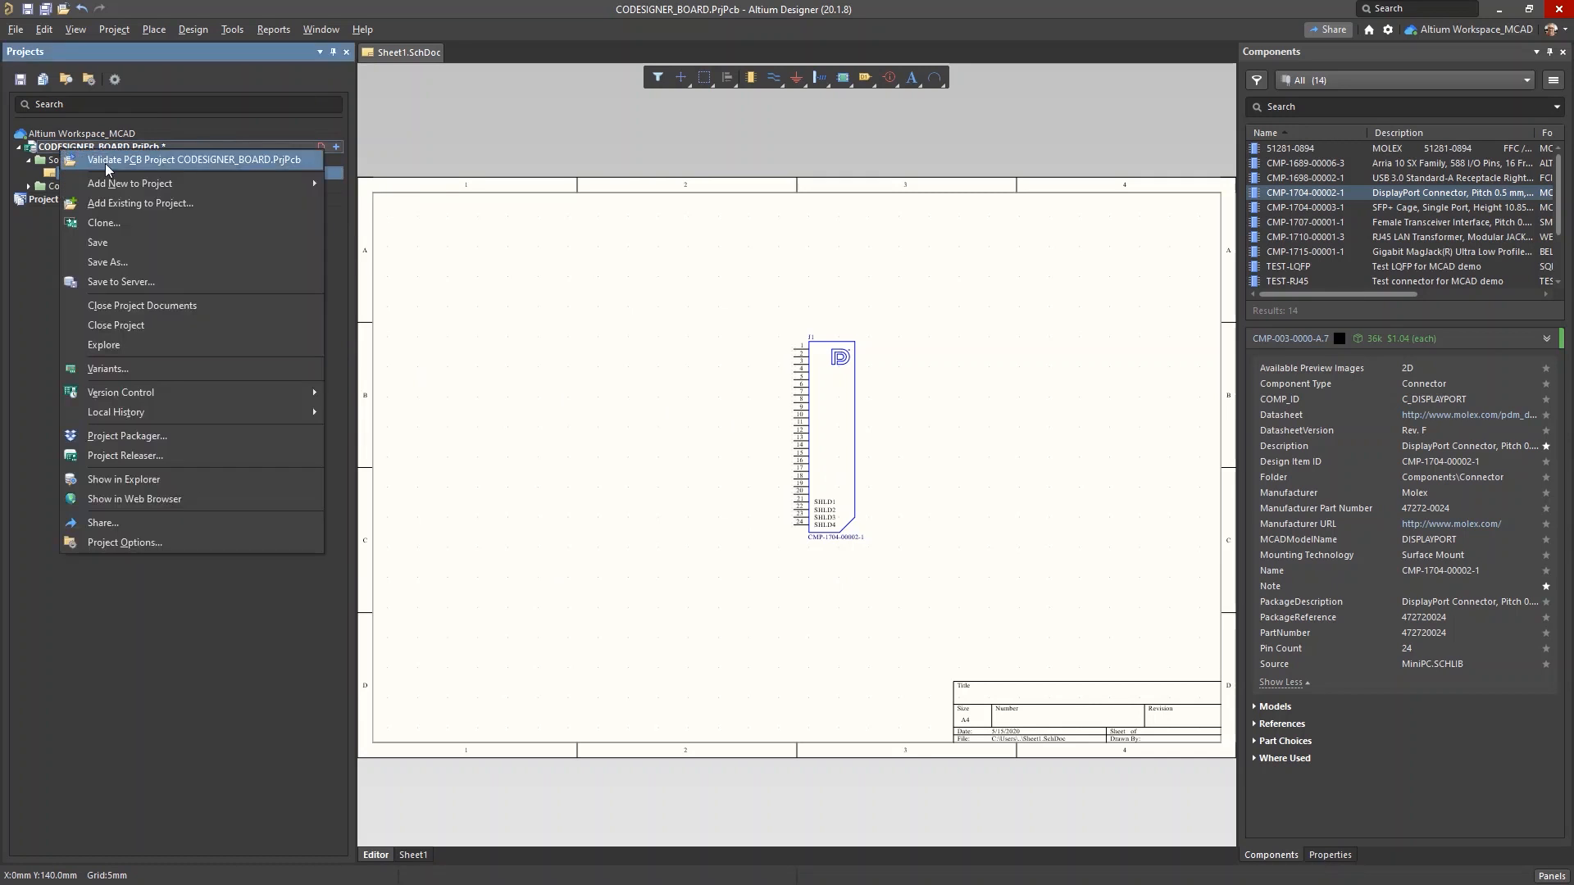
{"action": "left_click", "coordinate": [664, 369]}
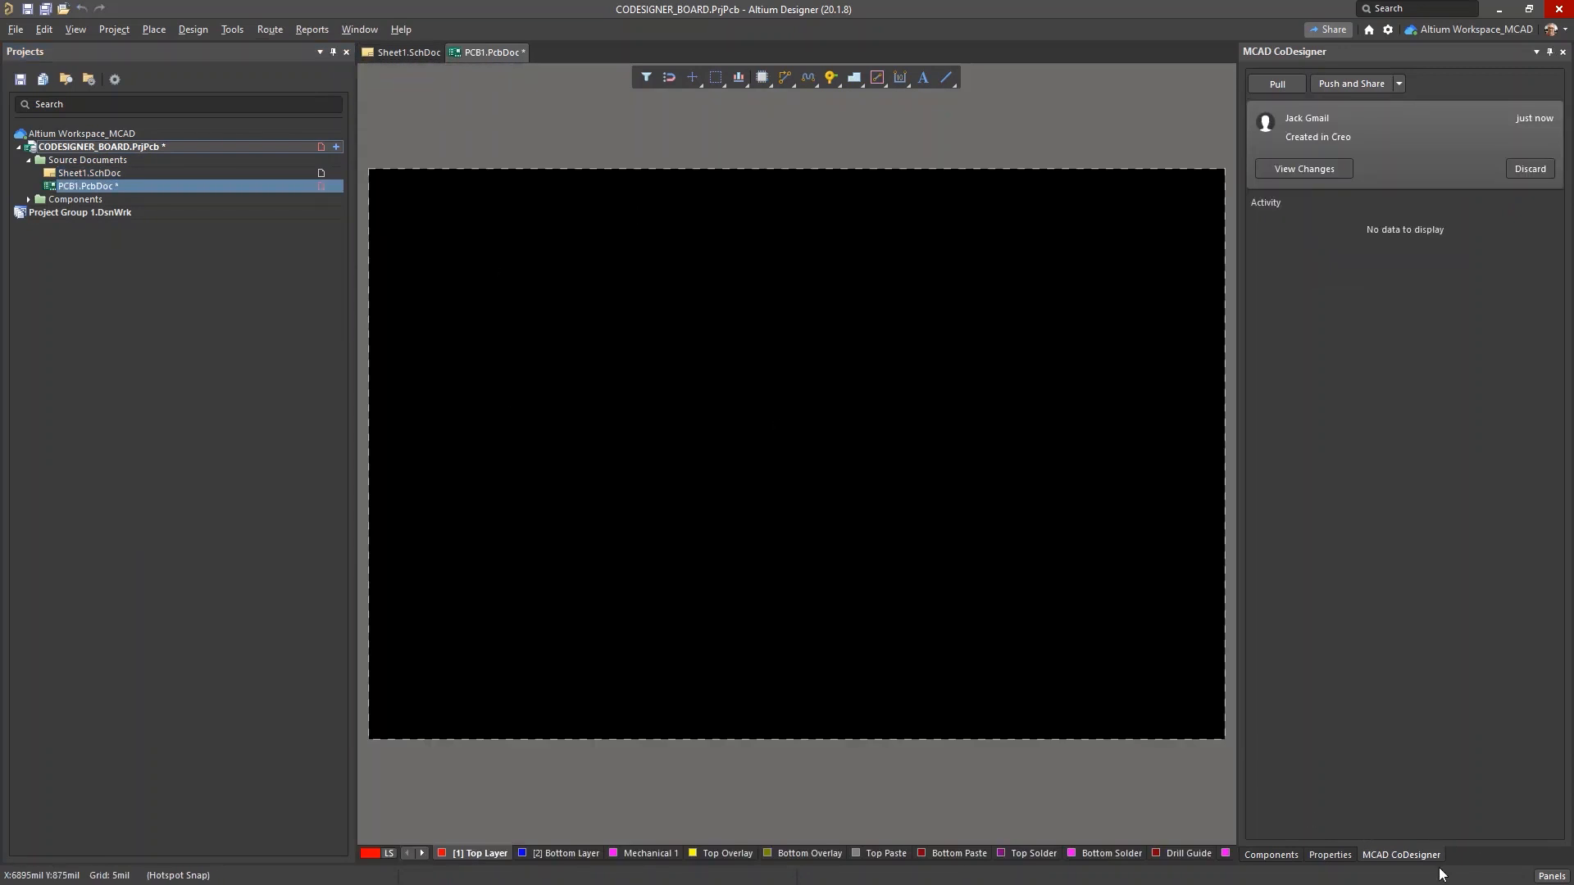
- Review the incoming board outline shape and the four added holes, and apply the changes to the PCB
{"action": "left_click", "coordinate": [1316, 167]}
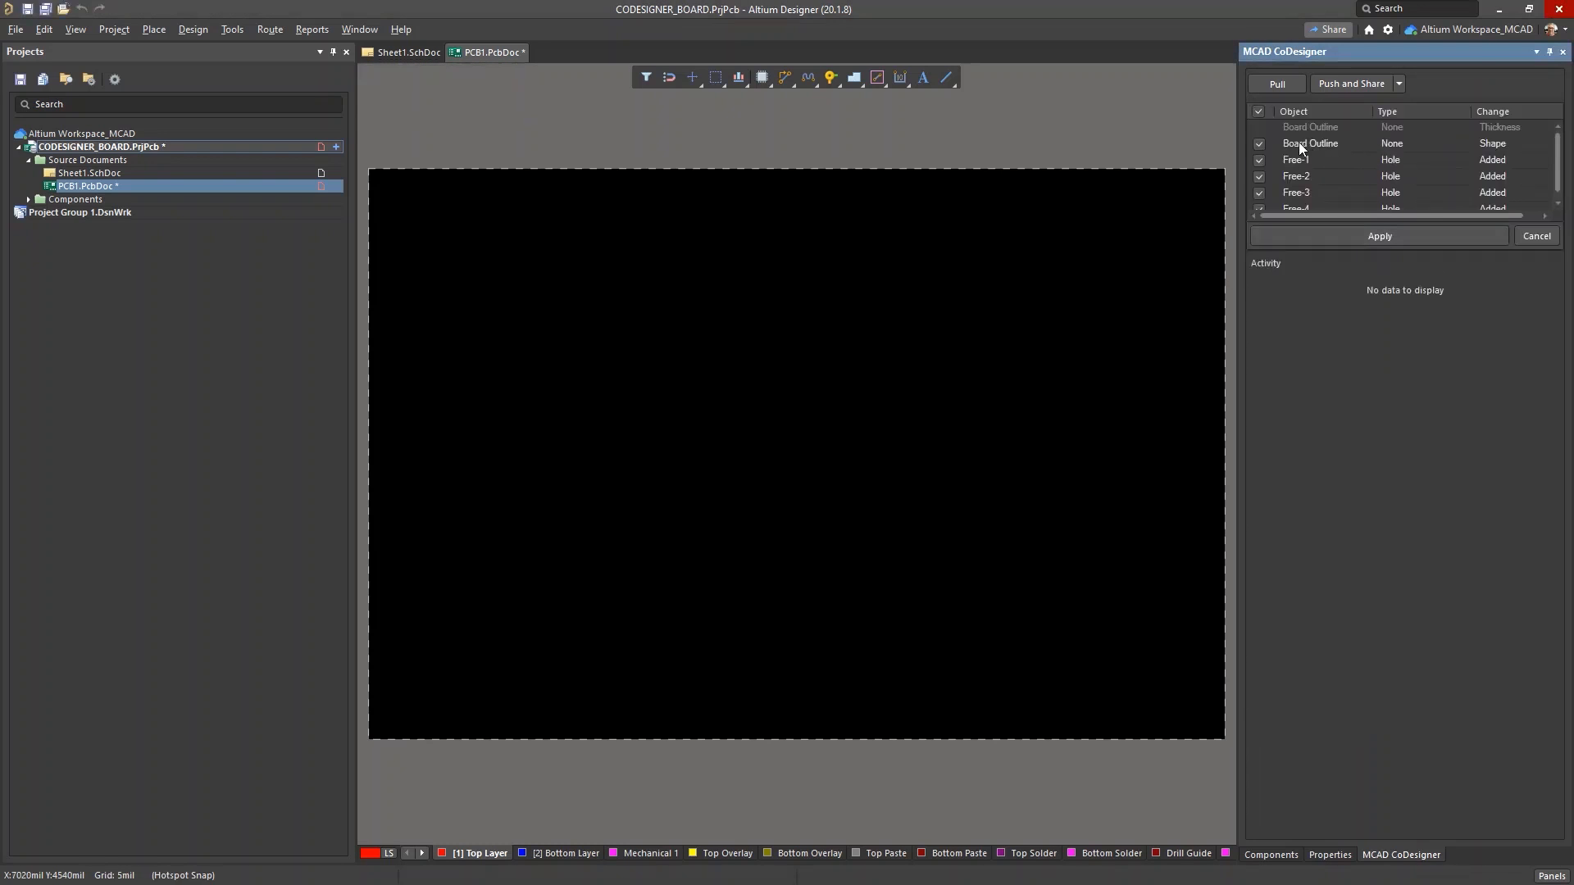
{"action": "left_click", "coordinate": [1349, 147]}
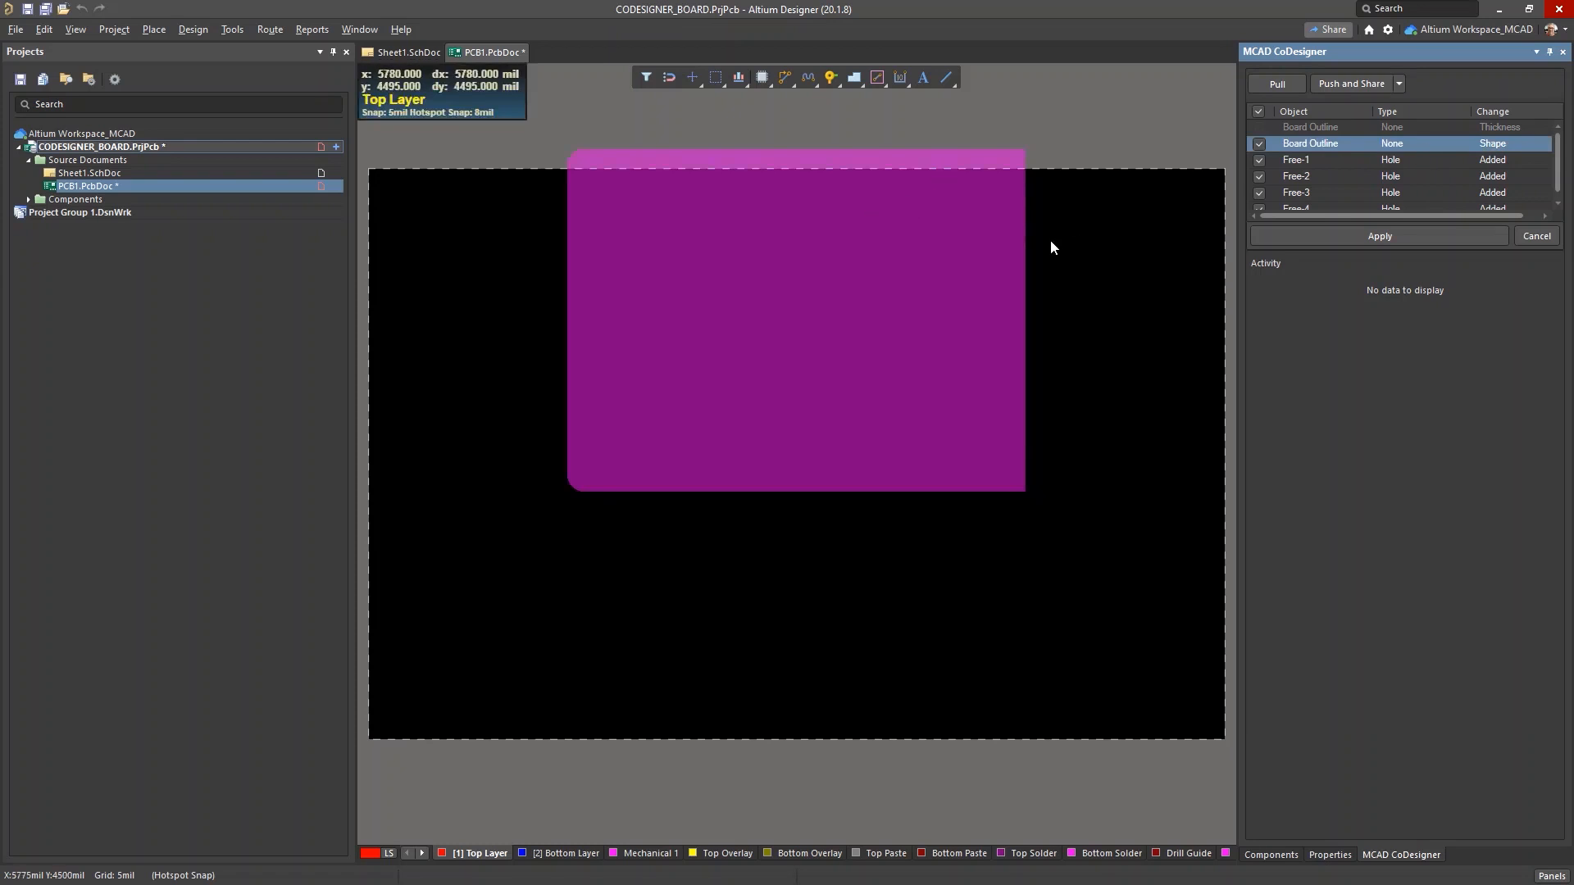
{"action": "left_click", "coordinate": [1305, 162]}
{"action": "left_click", "coordinate": [1318, 177]}
{"action": "left_click", "coordinate": [1320, 195]}
{"action": "left_click", "coordinate": [1321, 205]}
{"action": "left_click", "coordinate": [1311, 136]}
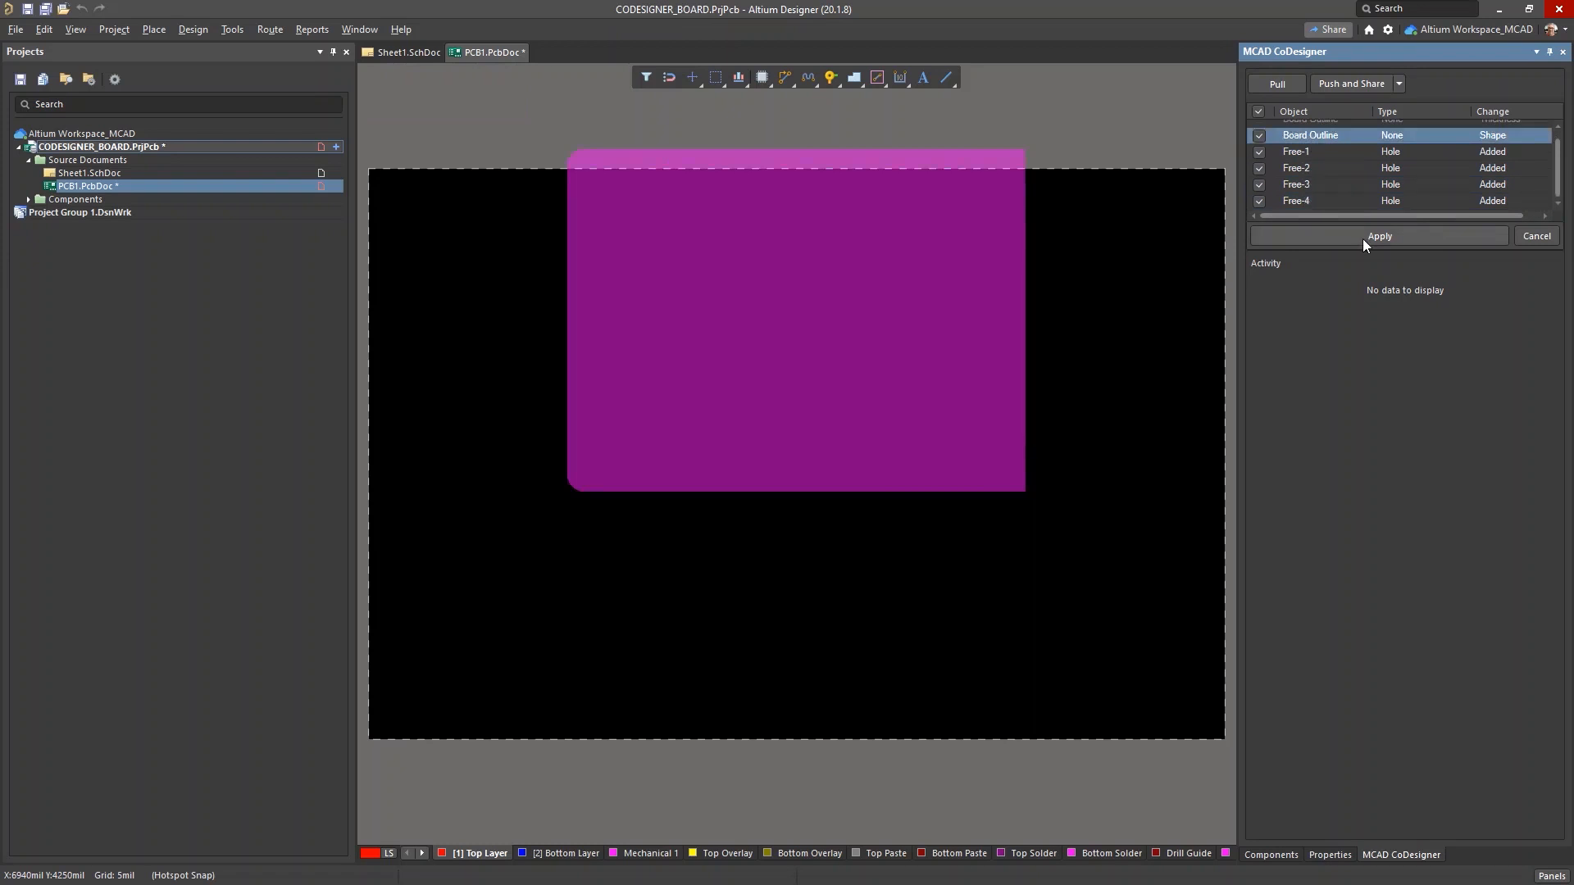
{"action": "left_click", "coordinate": [1363, 238]}
- Inspect the board outline and holes in 3D and return to the 2D view
{"action": "right_click_drag", "start_coordinate": [908, 376], "coordinate": [789, 238]}
{"action": "key", "text": "3"}
{"action": "right_click_drag", "start_coordinate": [861, 574], "coordinate": [845, 674], "text": "shift"}
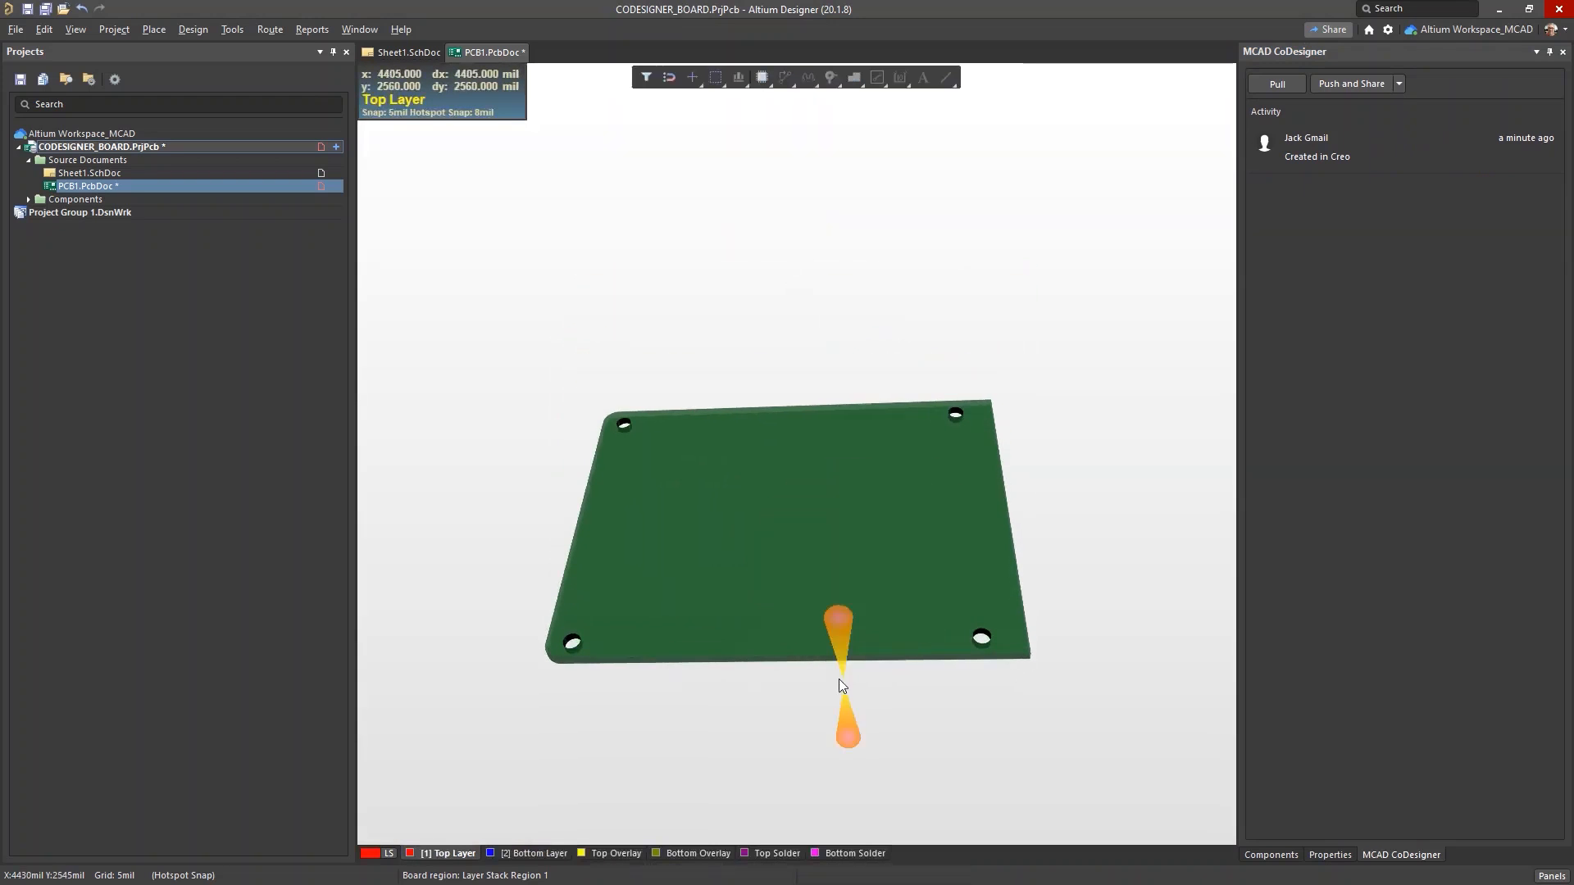
{"action": "key", "text": "2"}
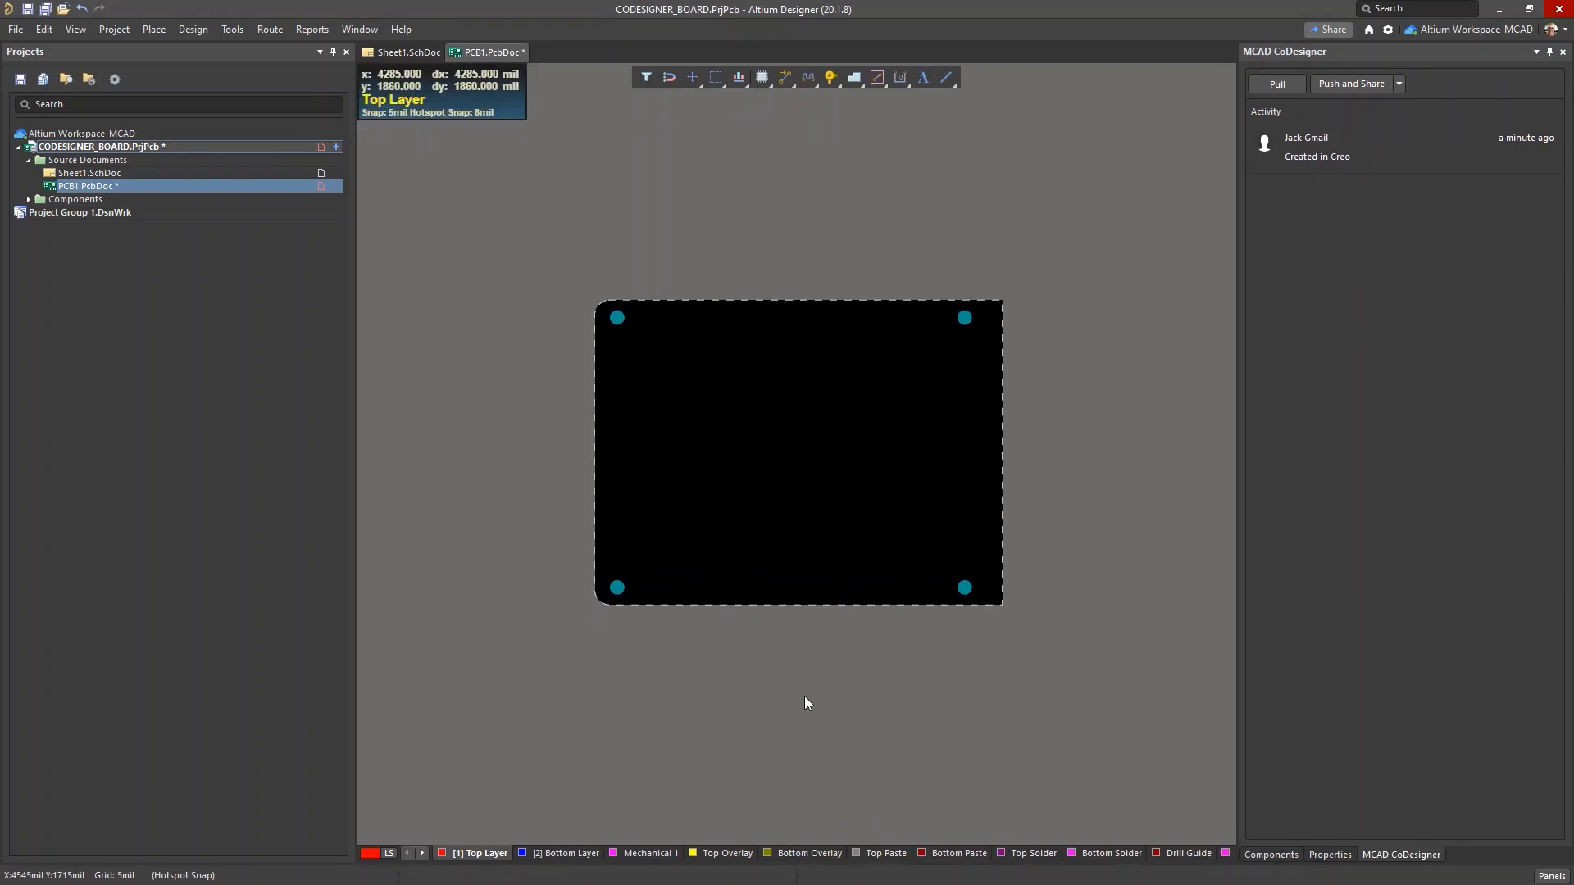
- Inspect the pad properties of the board's lower-left mounting hole and deselect it
{"action": "left_click", "coordinate": [616, 588]}
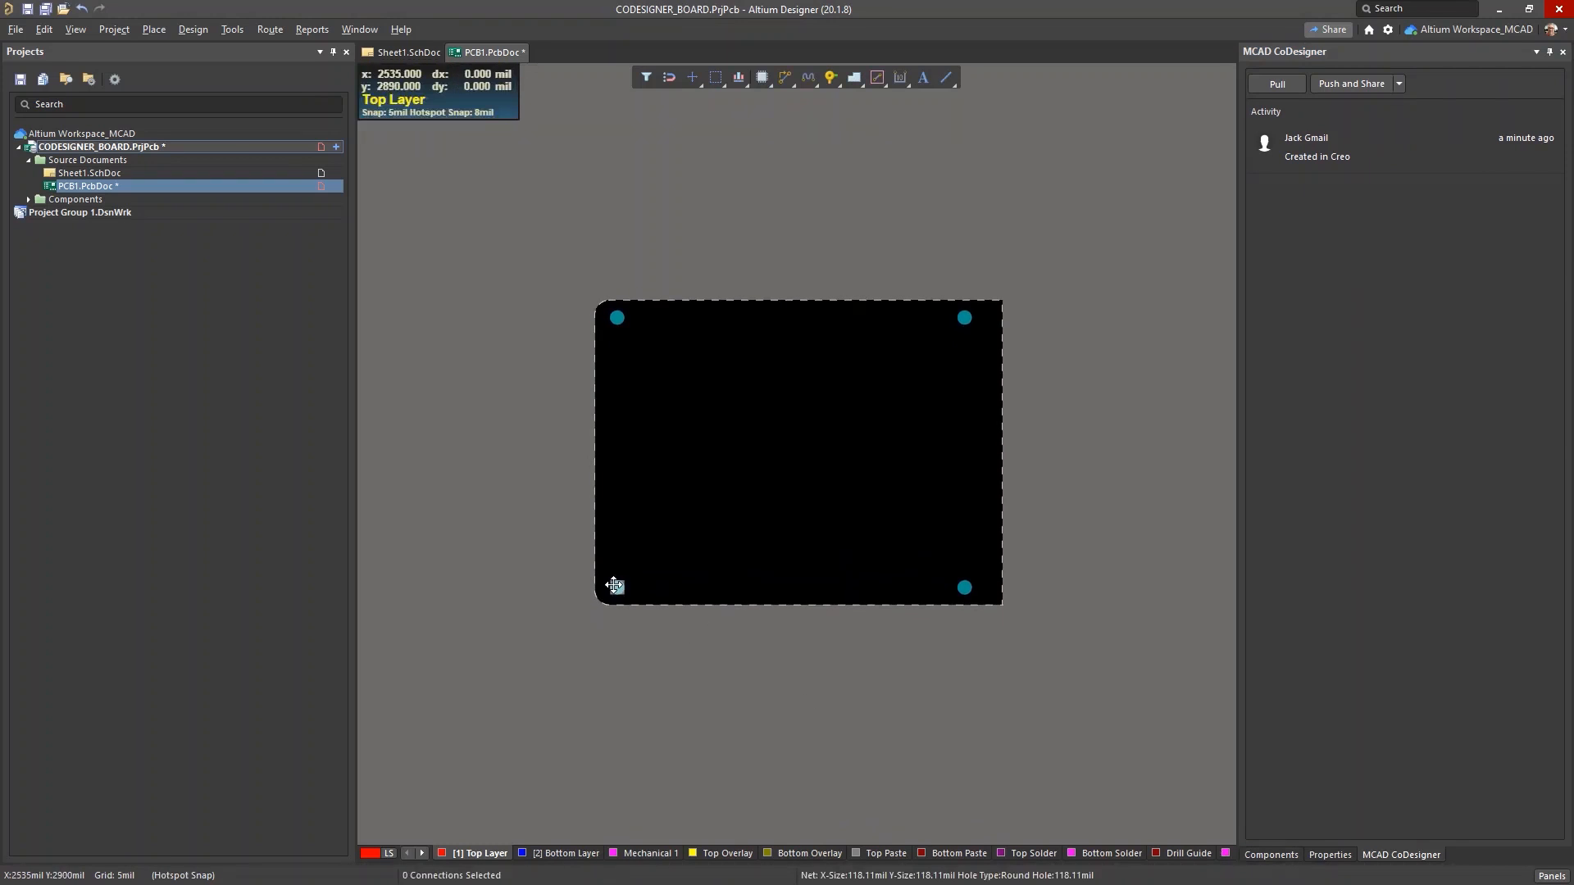
{"action": "left_click", "coordinate": [1329, 854]}
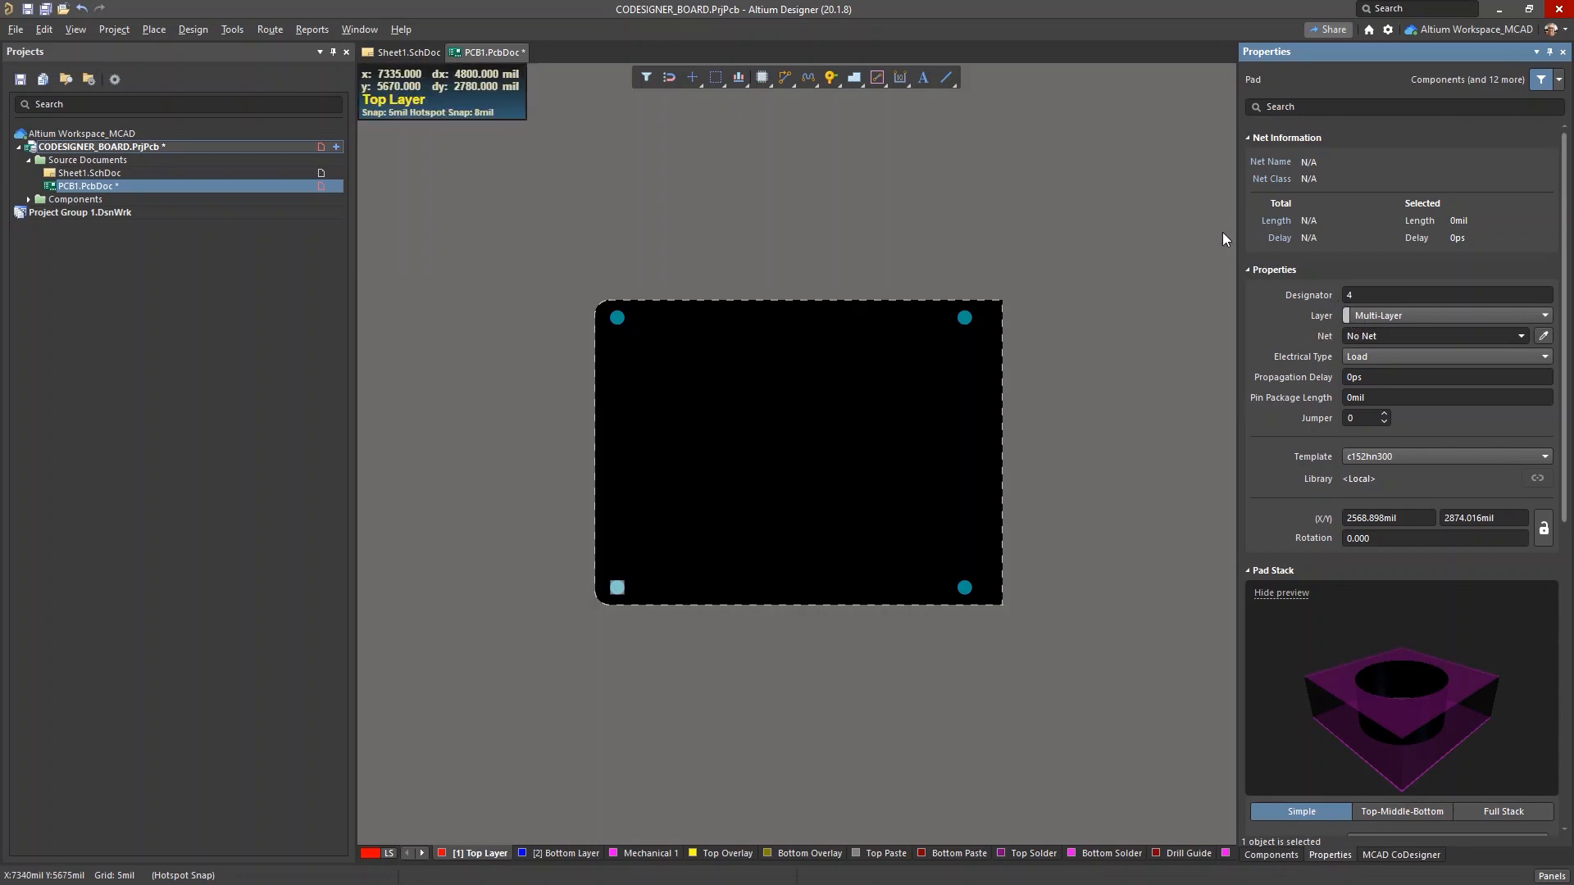
{"action": "left_click", "coordinate": [831, 283]}
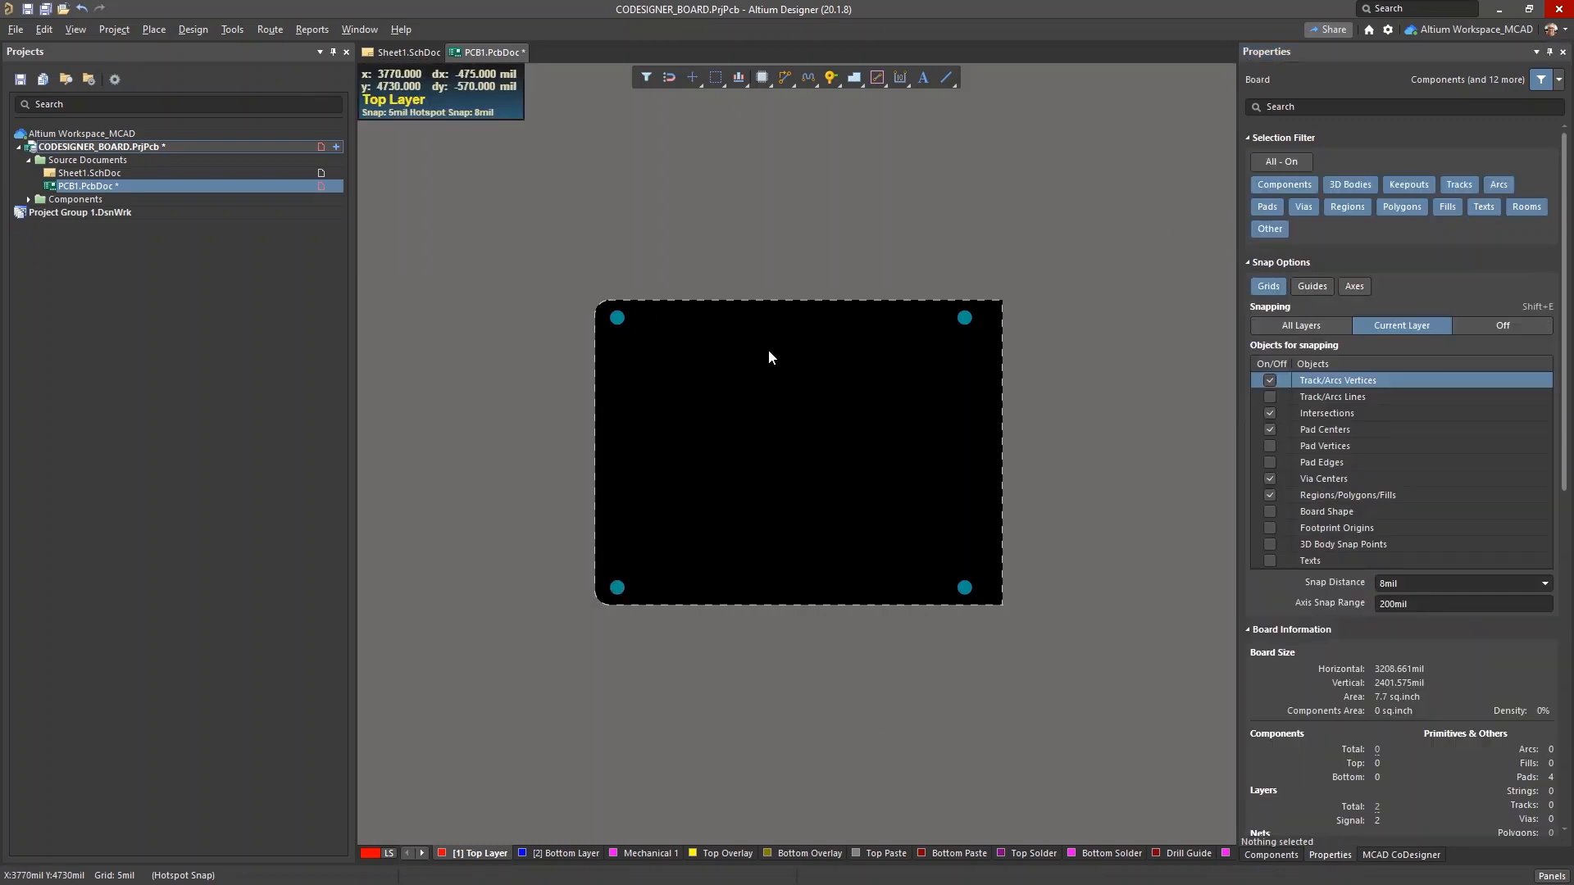
- Set the Dielectric 1 core thickness to 120 mil in the PCB's layer stack, then close the stackup and save its changes
{"action": "left_click", "coordinate": [203, 32]}
{"action": "left_click", "coordinate": [256, 200]}
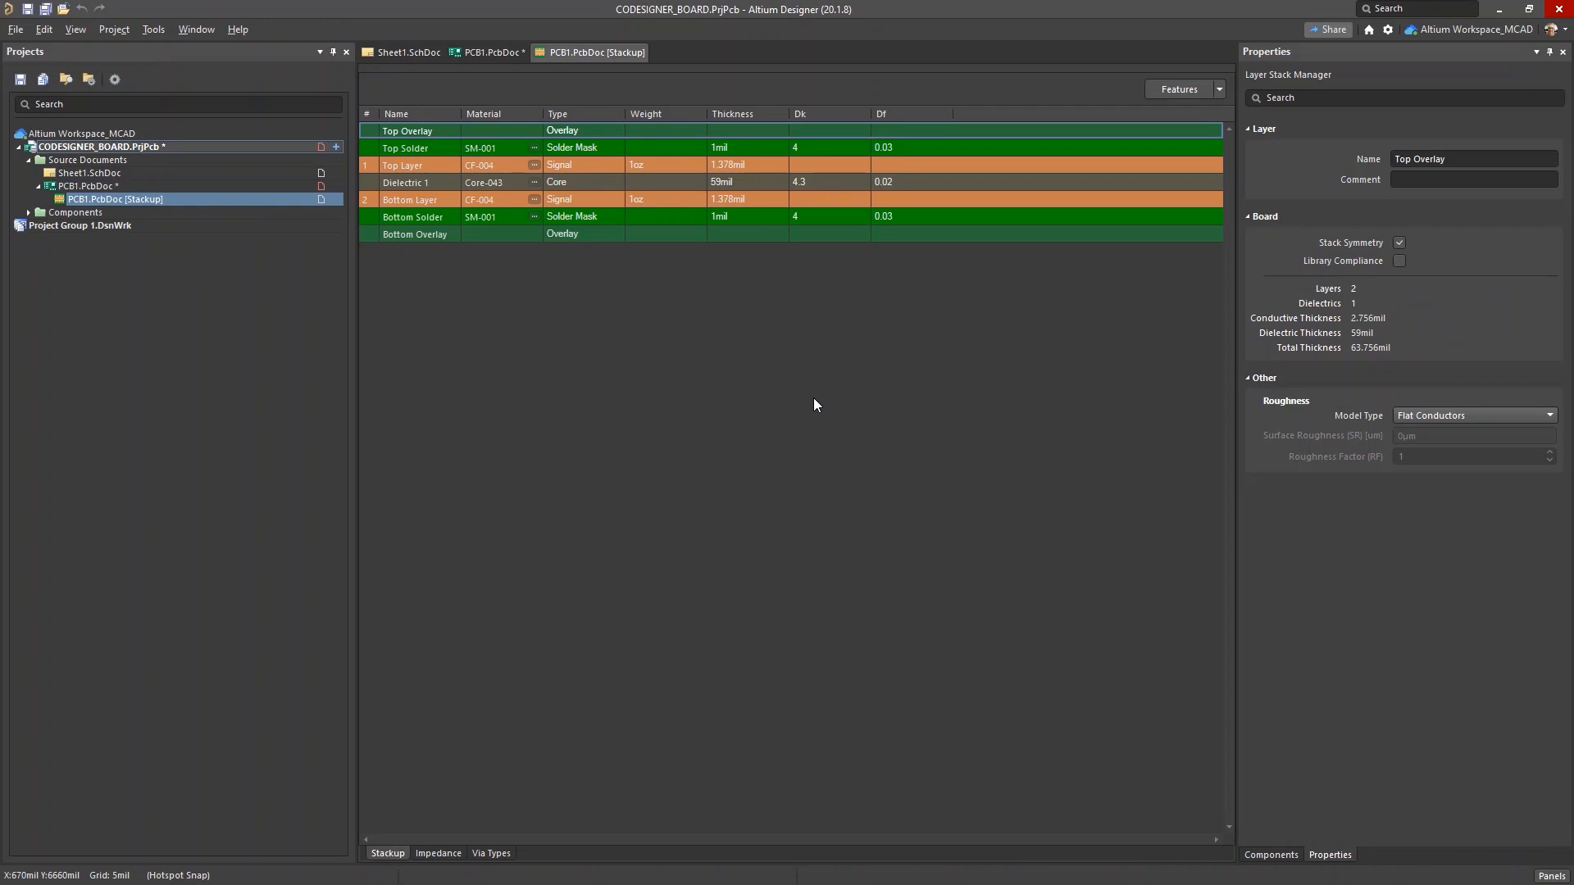
{"action": "left_click", "coordinate": [751, 184]}
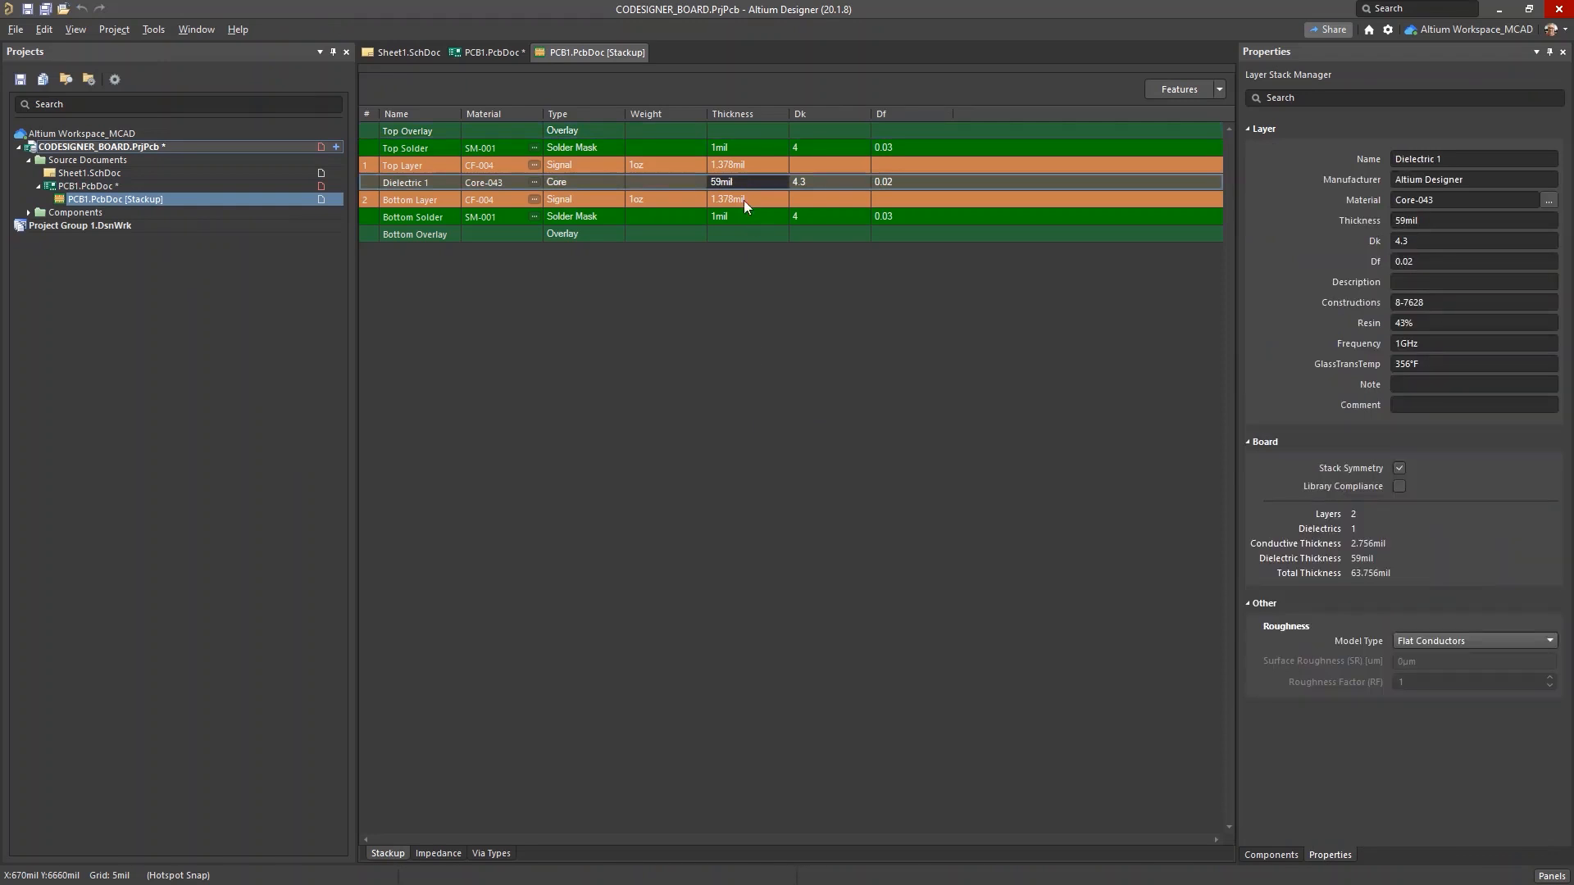
{"action": "double_click", "coordinate": [739, 183]}
{"action": "type", "text": "120"}
{"action": "key", "text": "Return"}
{"action": "right_click", "coordinate": [572, 51]}
{"action": "left_click", "coordinate": [587, 59]}
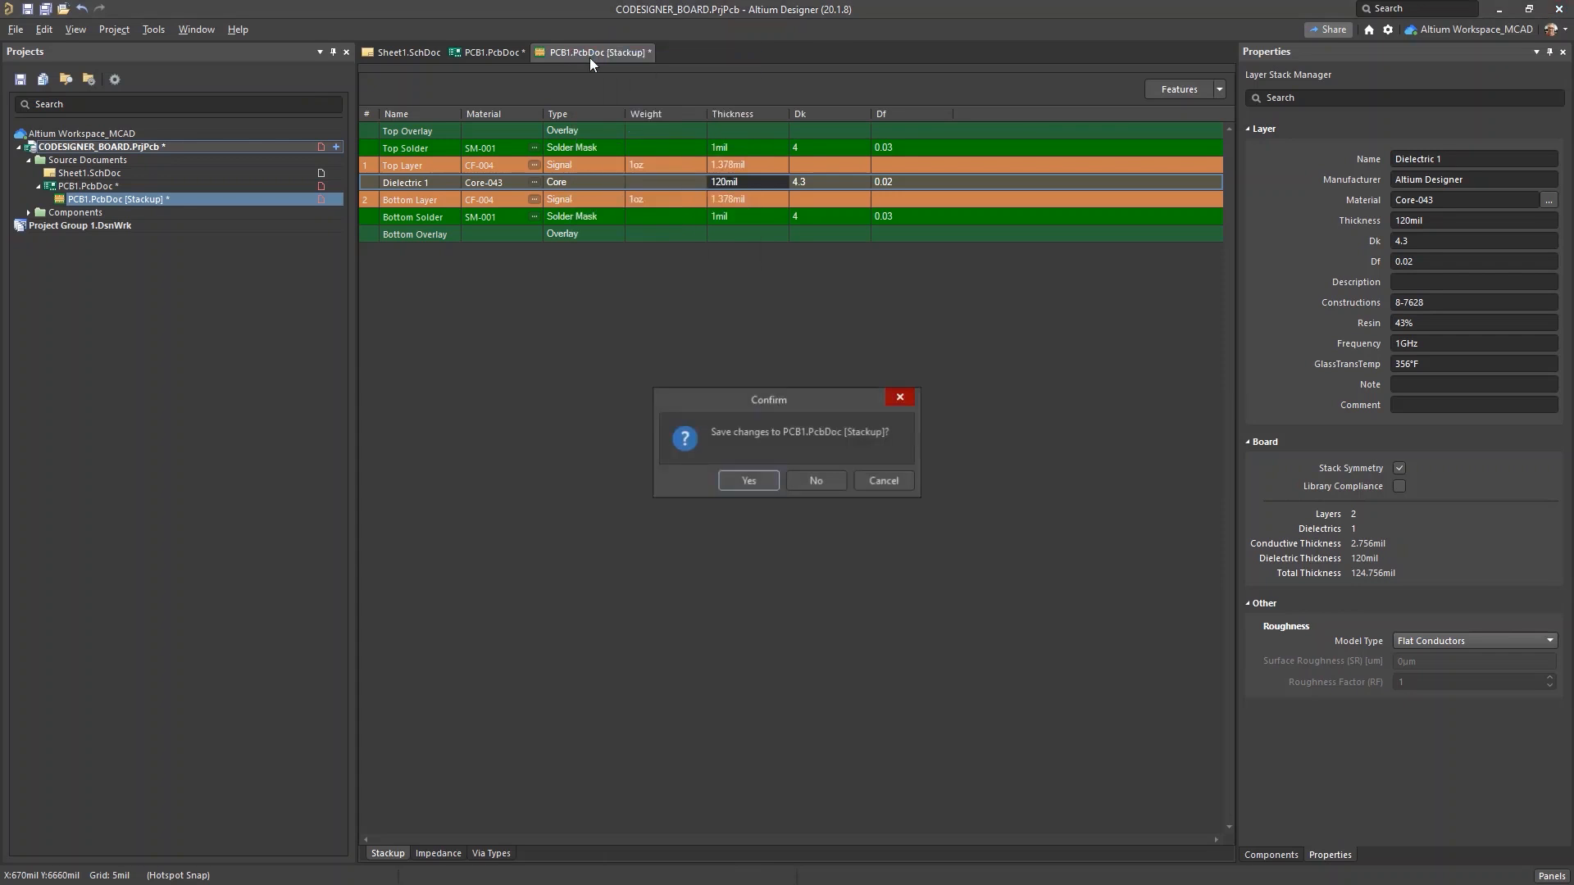
{"action": "left_click", "coordinate": [765, 482]}
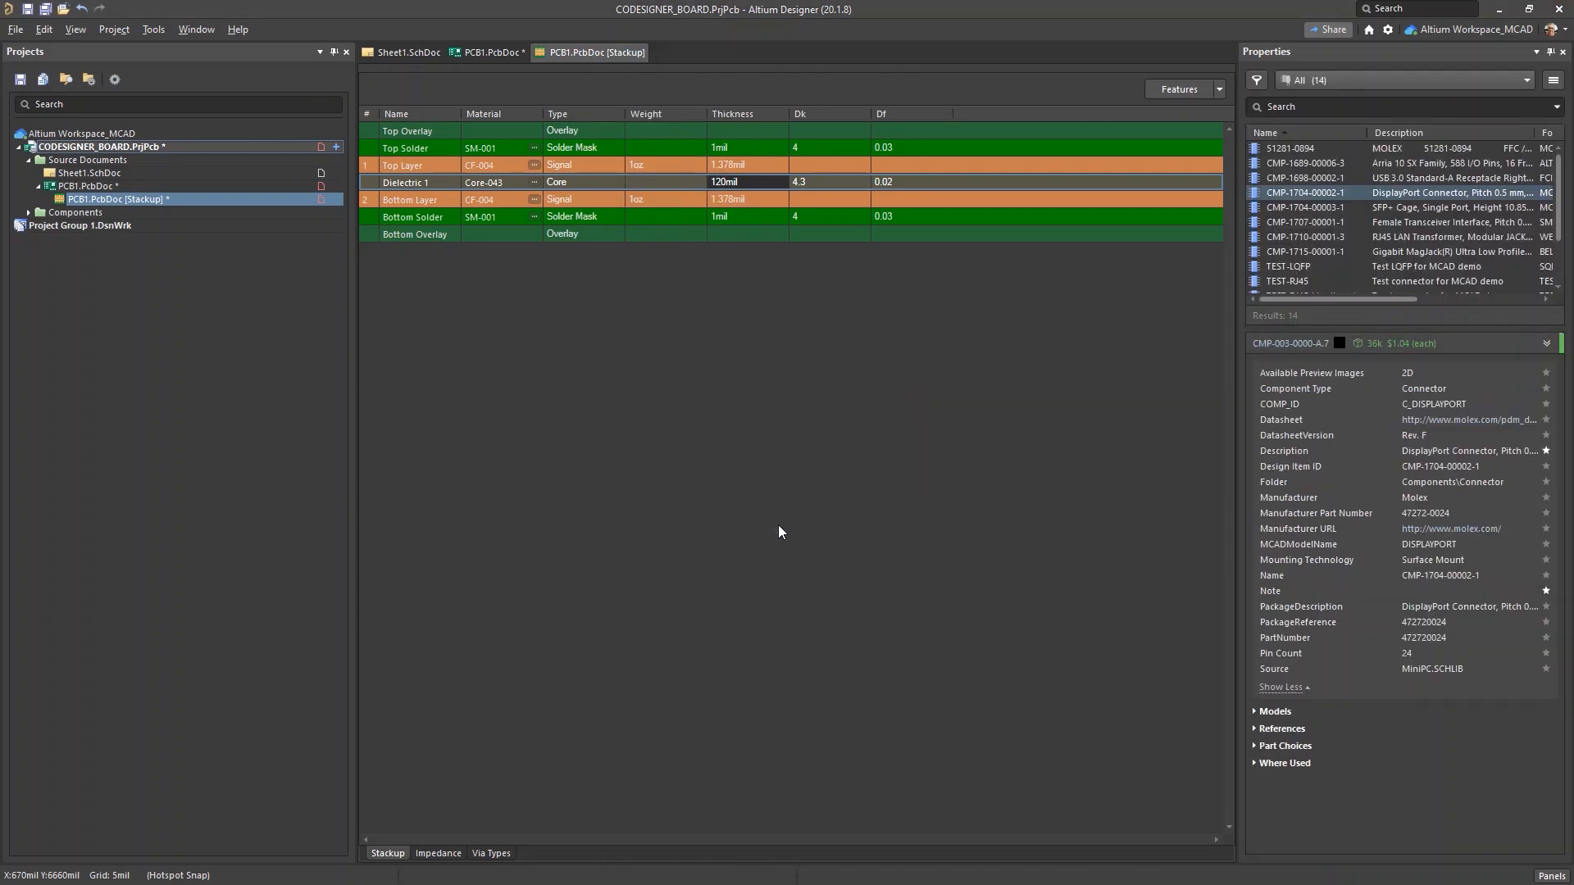
- Inspect the board's thickness from an angle in 3D and return to the 2D view
{"action": "key", "text": "3"}
{"action": "right_click_drag", "start_coordinate": [854, 730], "coordinate": [928, 599], "text": "shift"}
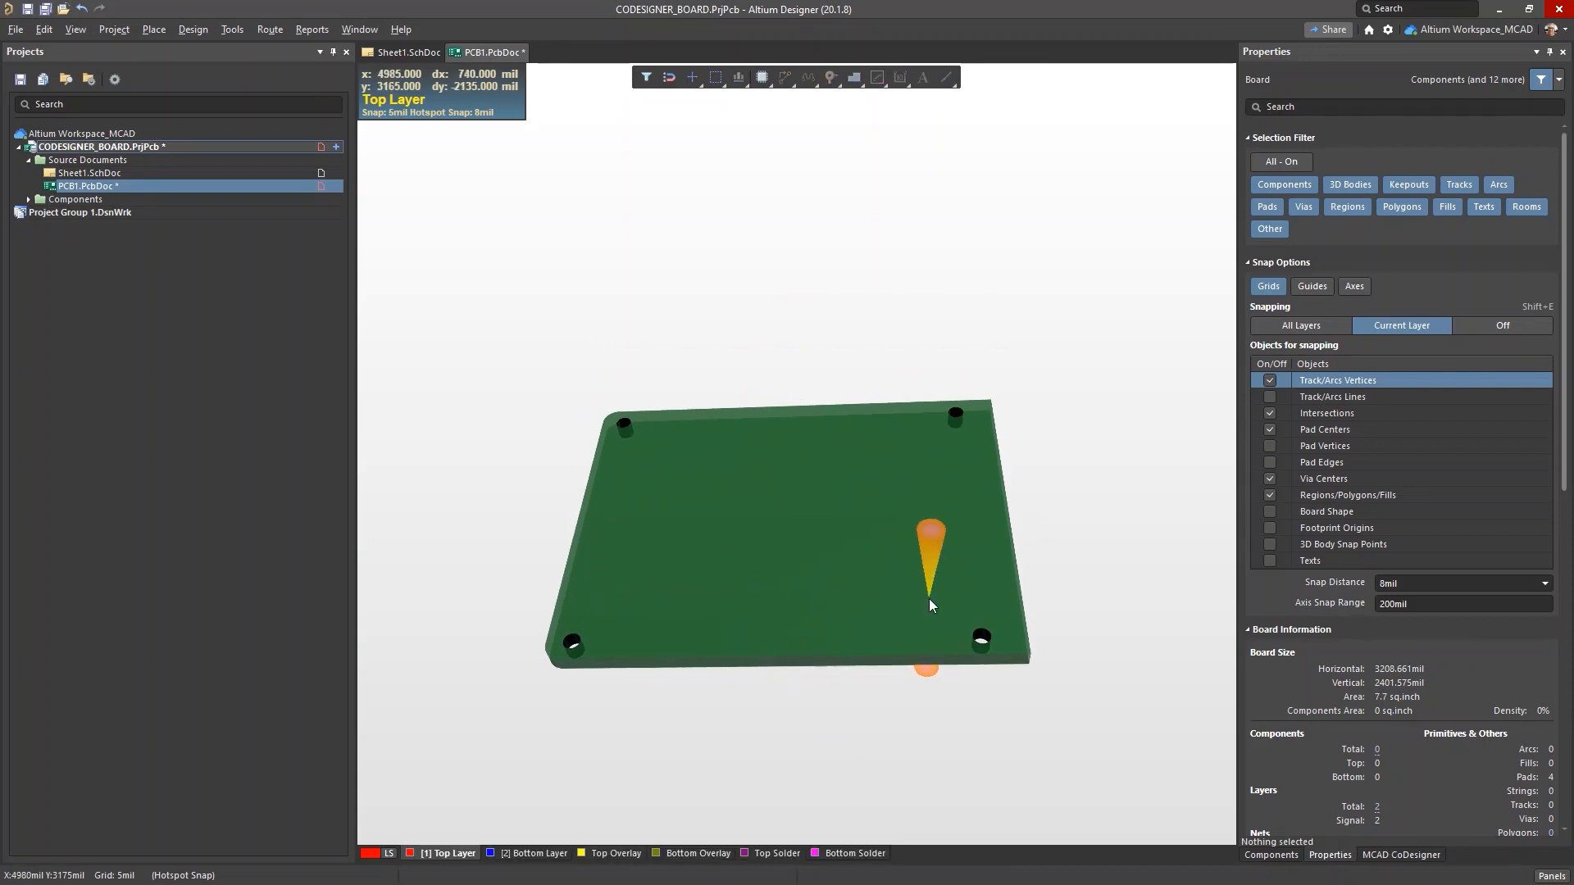
{"action": "key", "text": "2"}
- Save the PCB document as PCB1.PcbDoc in the CODESIGNER_BOARD project folder
{"action": "double_click", "coordinate": [112, 176]}
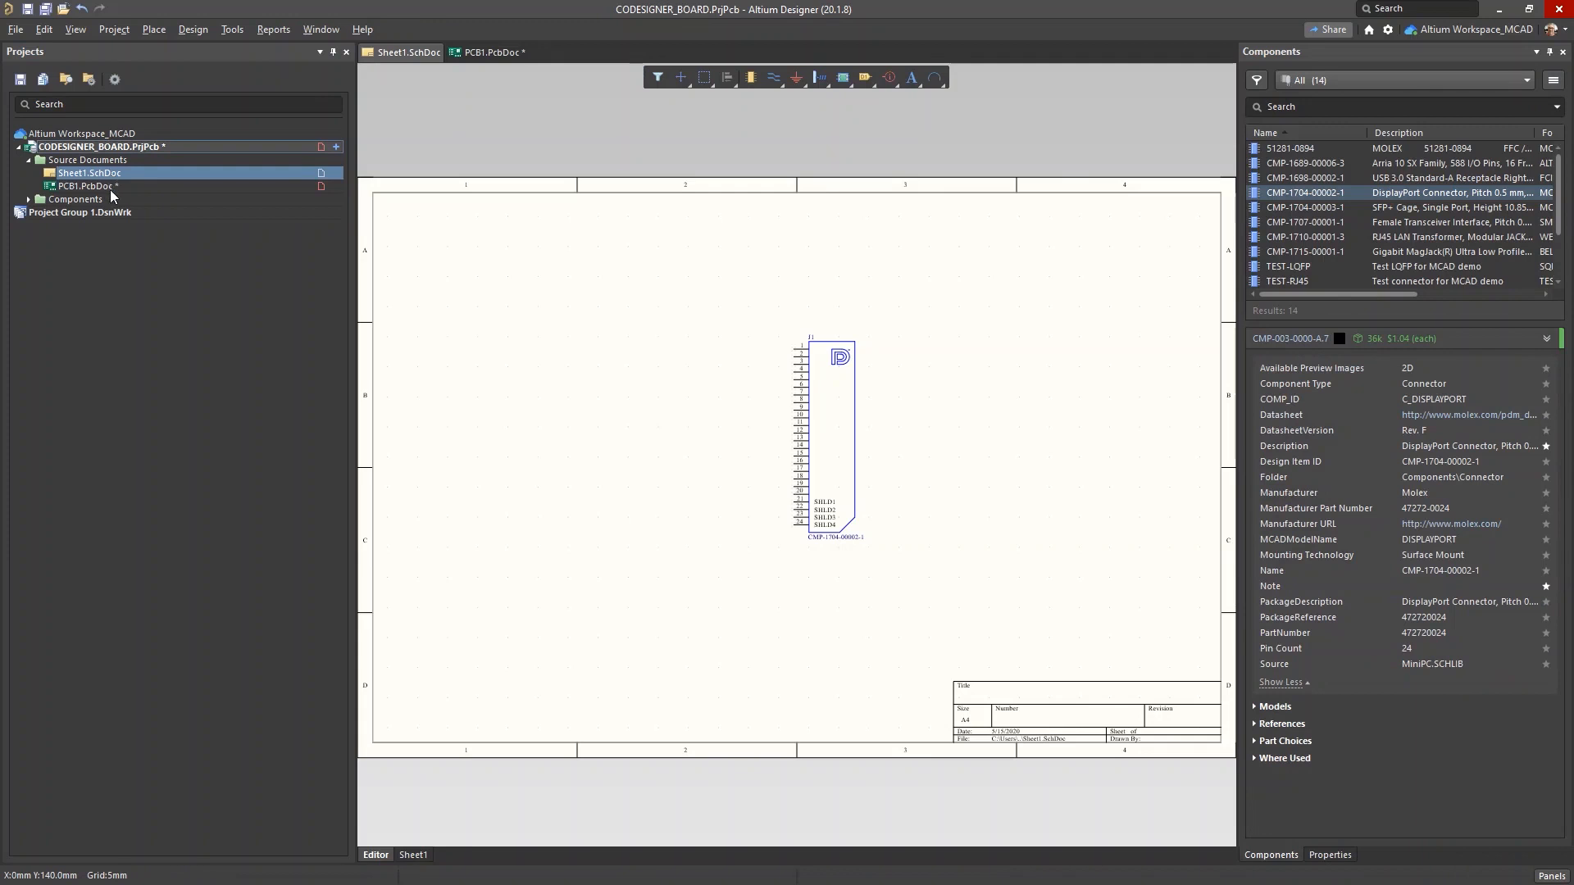
{"action": "left_click", "coordinate": [110, 188]}
{"action": "left_click", "coordinate": [30, 11]}
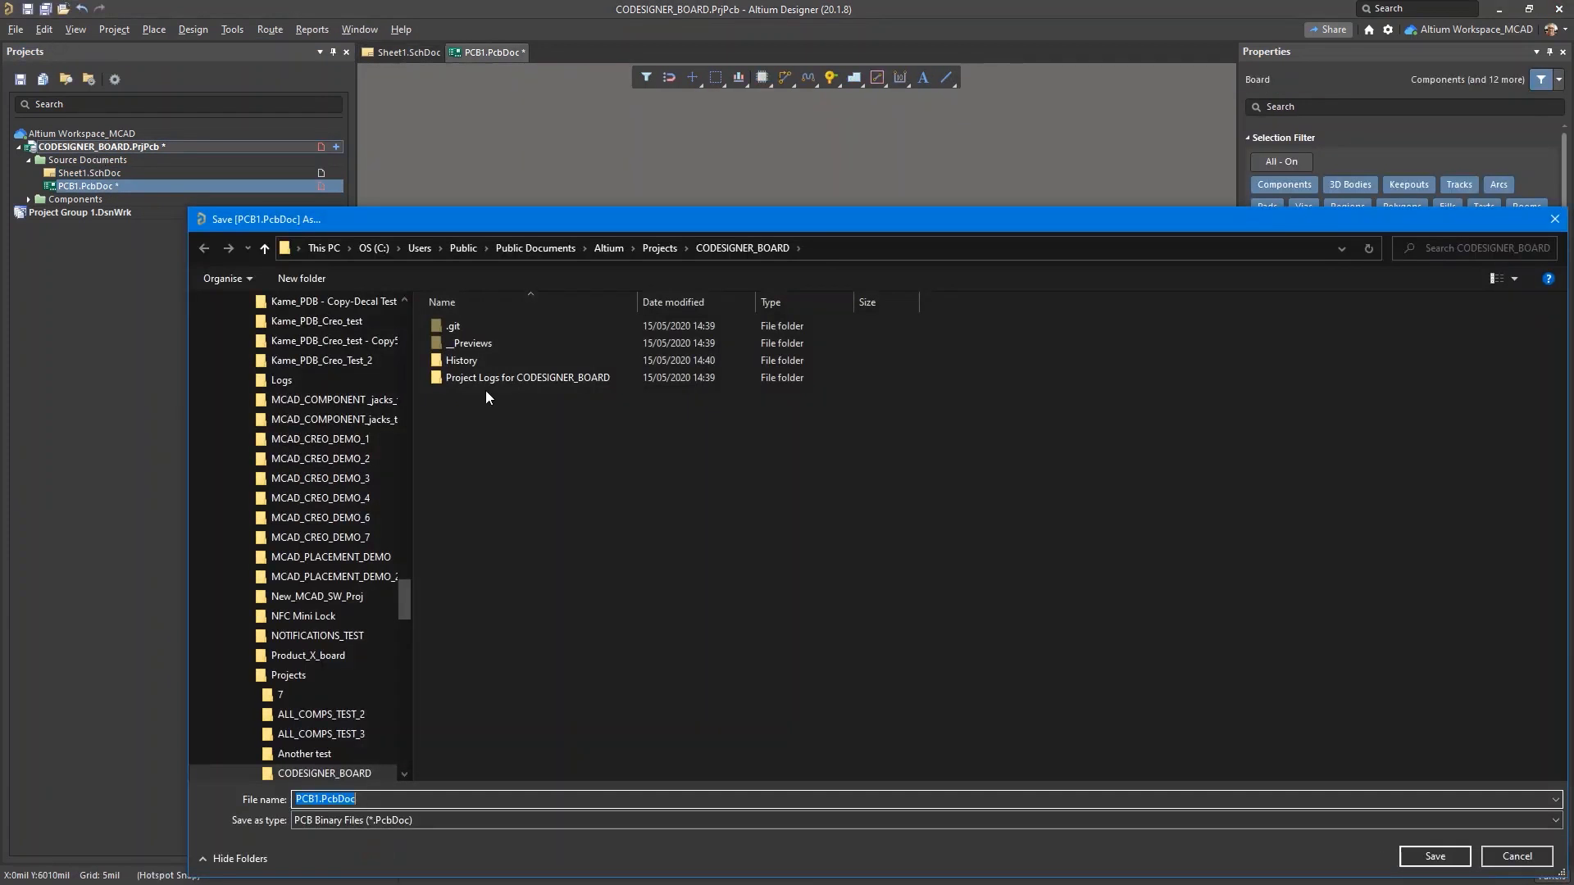
{"action": "key", "text": "Return"}
- Update PCB1.PcbDoc from the schematic Sheet1.SchDoc, executing the change order that adds J1, its component class and room
{"action": "left_click", "coordinate": [121, 176]}
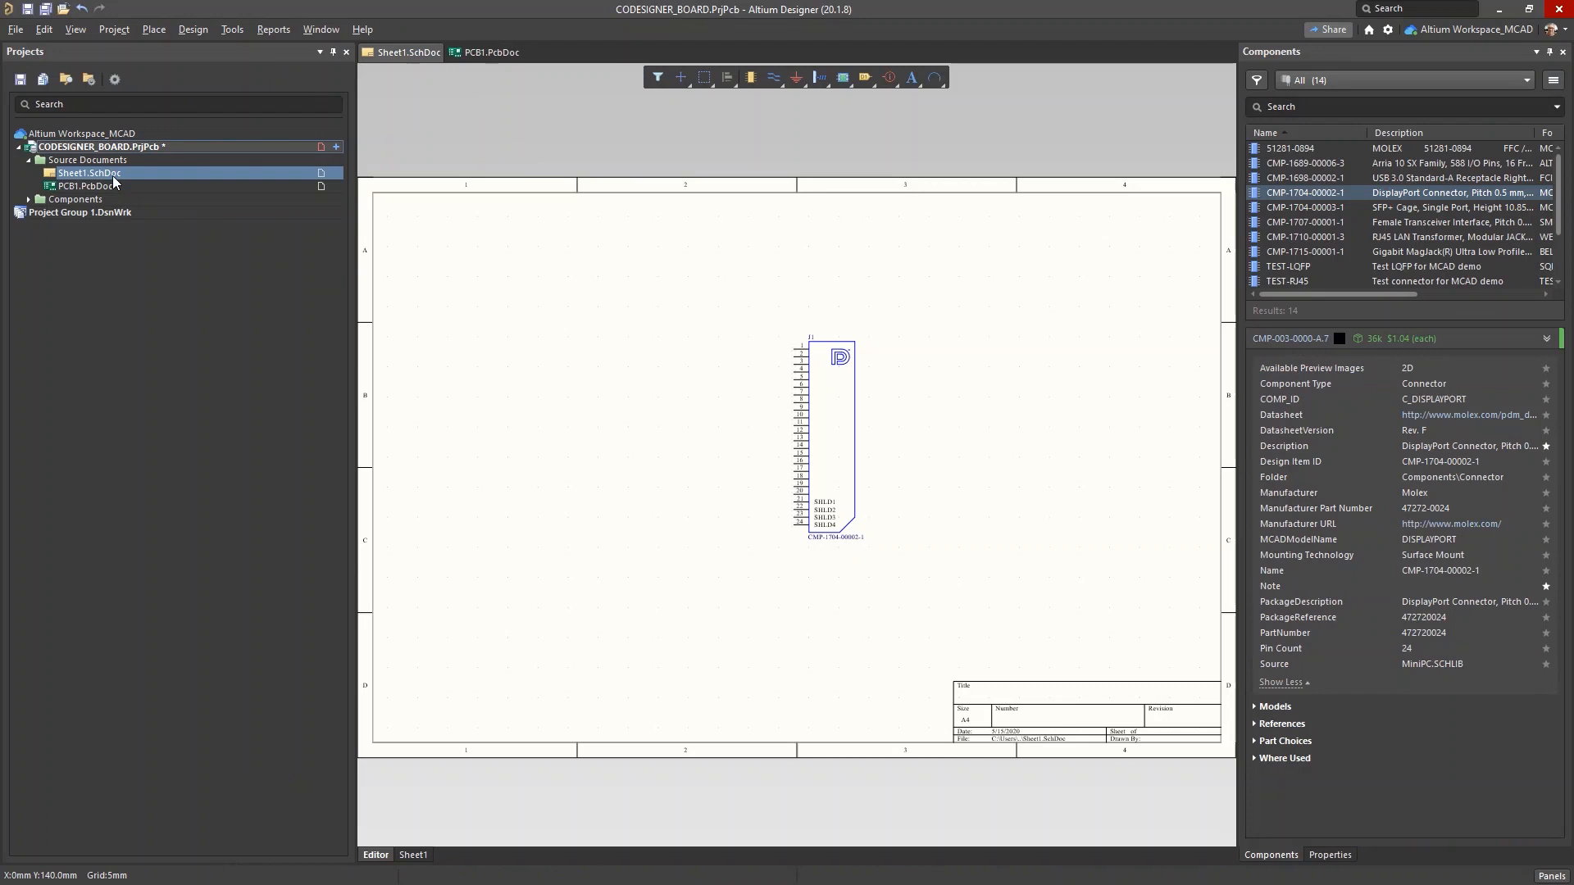
{"action": "left_click", "coordinate": [158, 36]}
{"action": "left_click", "coordinate": [185, 49]}
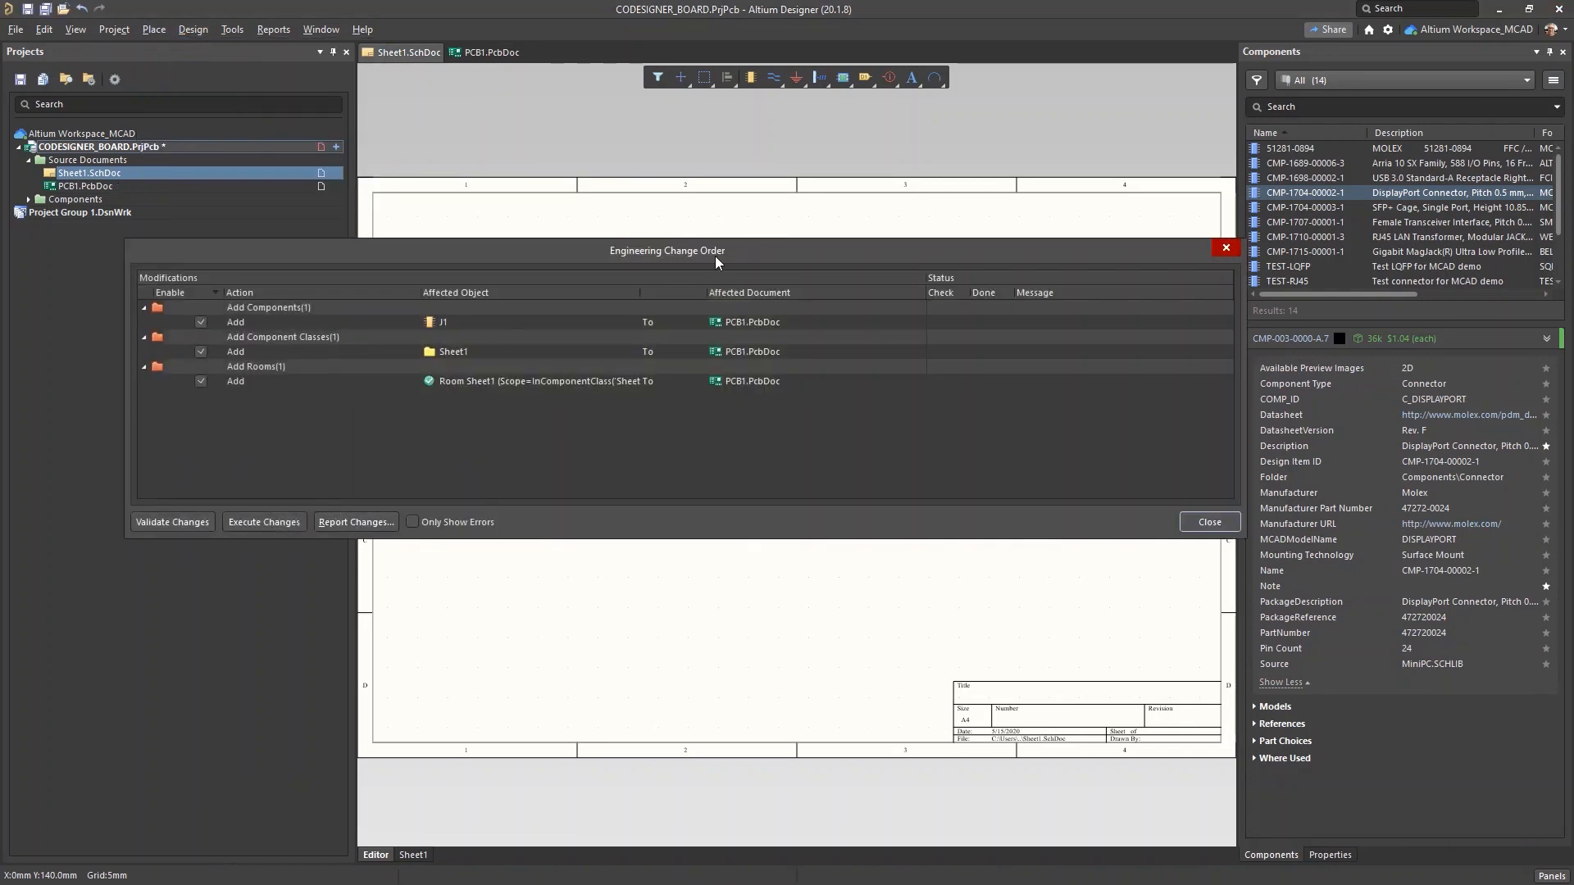
{"action": "left_click", "coordinate": [233, 523]}
{"action": "left_click", "coordinate": [1210, 523]}
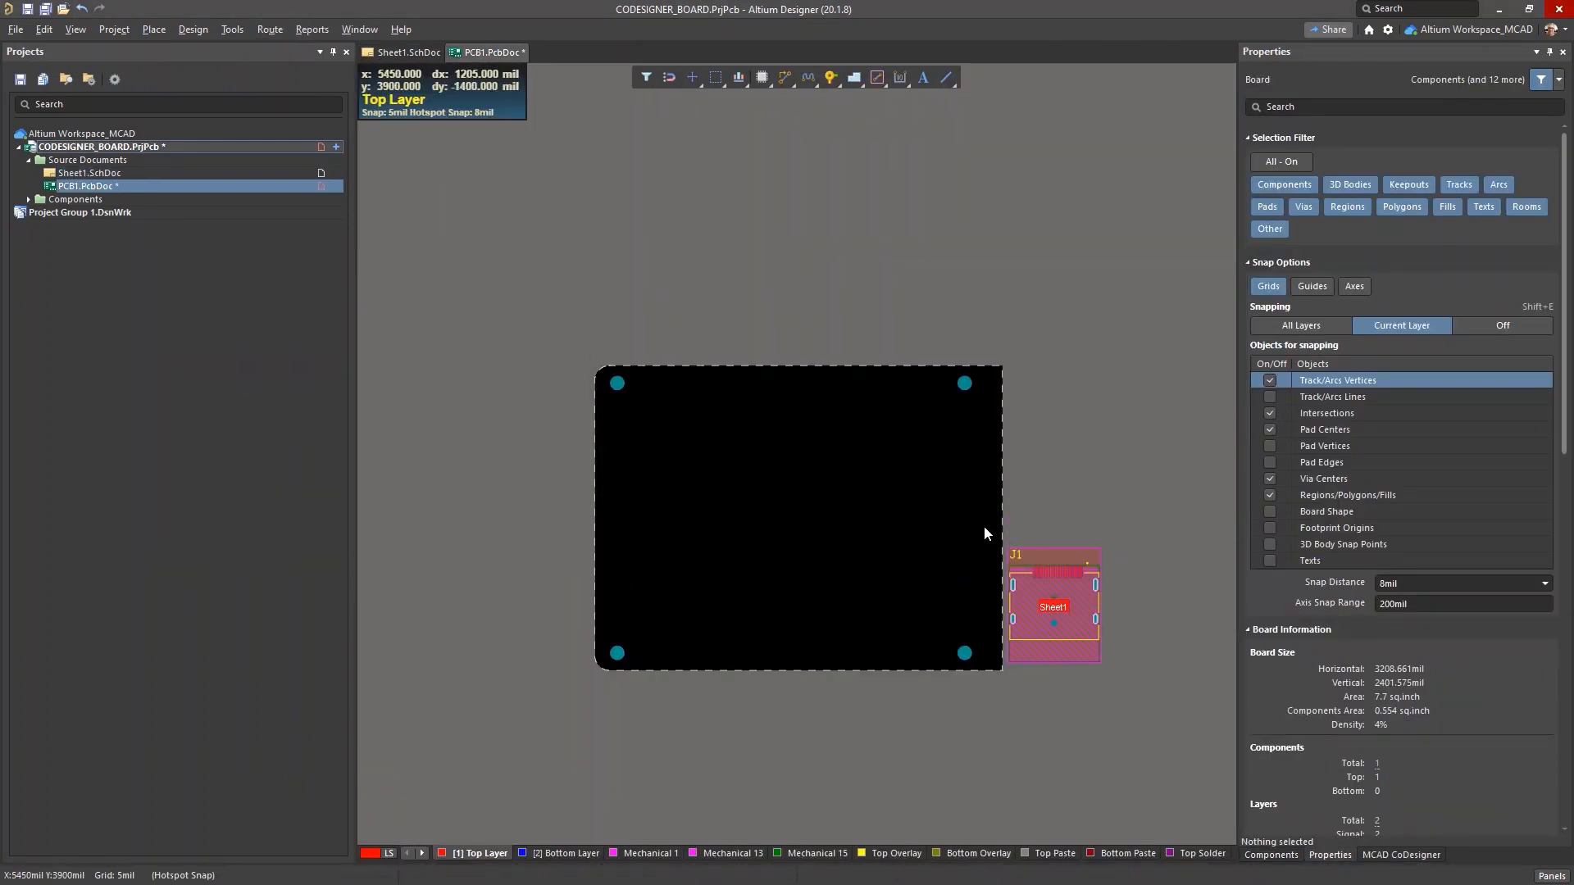
- Move connector J1 onto the board near the upper-right mounting hole and rotate it a quarter turn
{"action": "left_click", "coordinate": [1061, 548]}
{"action": "left_click_drag", "start_coordinate": [1061, 549], "coordinate": [954, 384]}
{"action": "key", "text": "space"}
{"action": "scroll", "coordinate": [1011, 421], "scroll_direction": "up", "scroll_amount": 3, "text": "ctrl"}
{"action": "right_click_drag", "start_coordinate": [1019, 434], "coordinate": [1111, 418]}
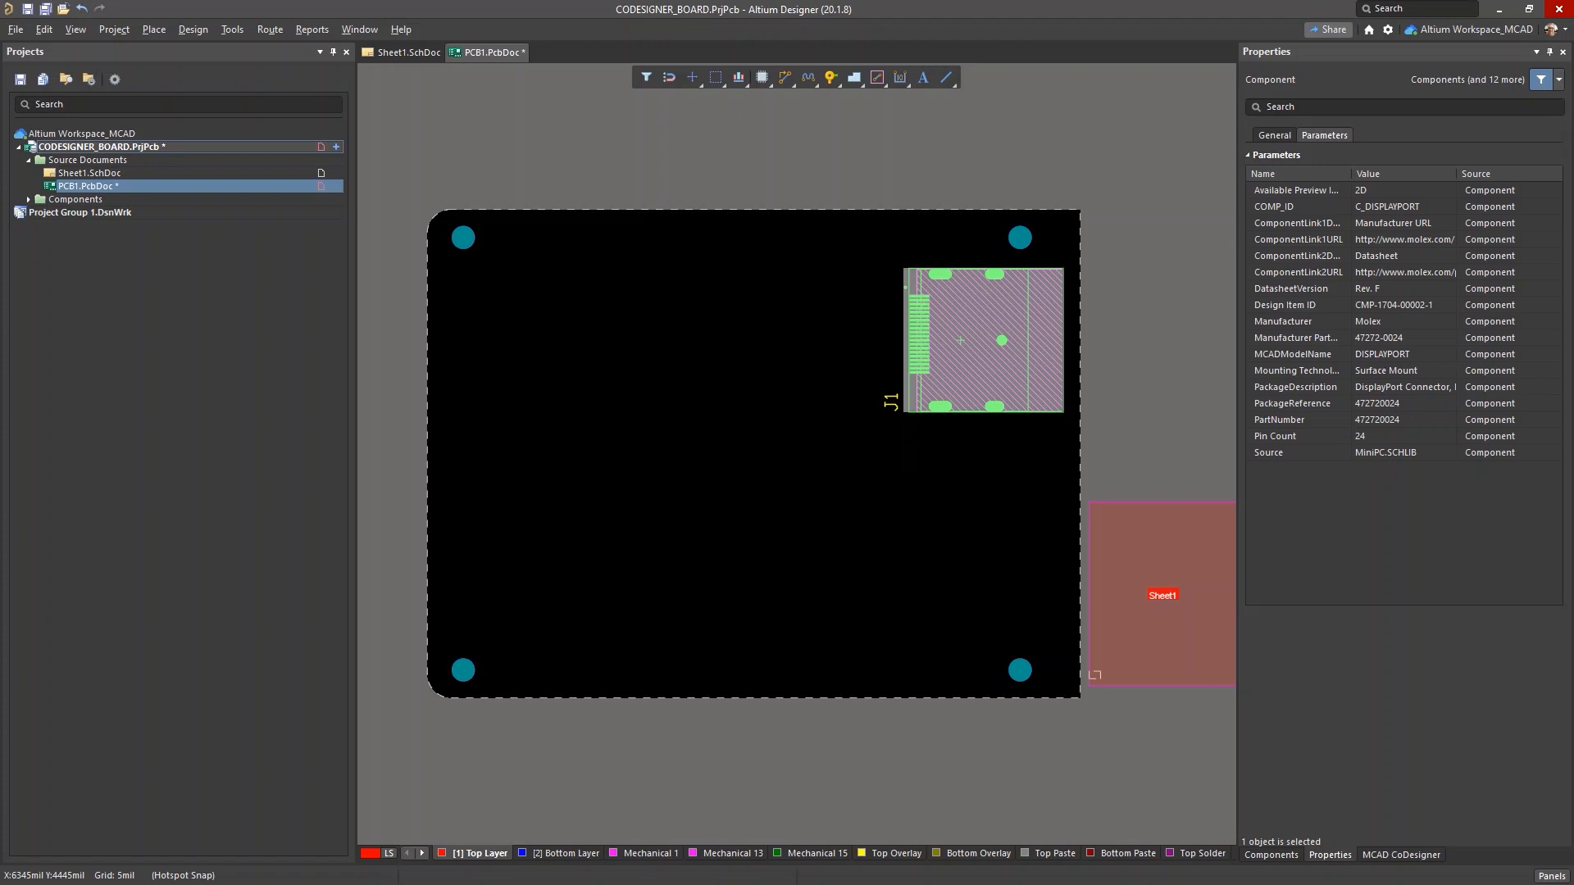
{"action": "key", "text": "shift+h"}
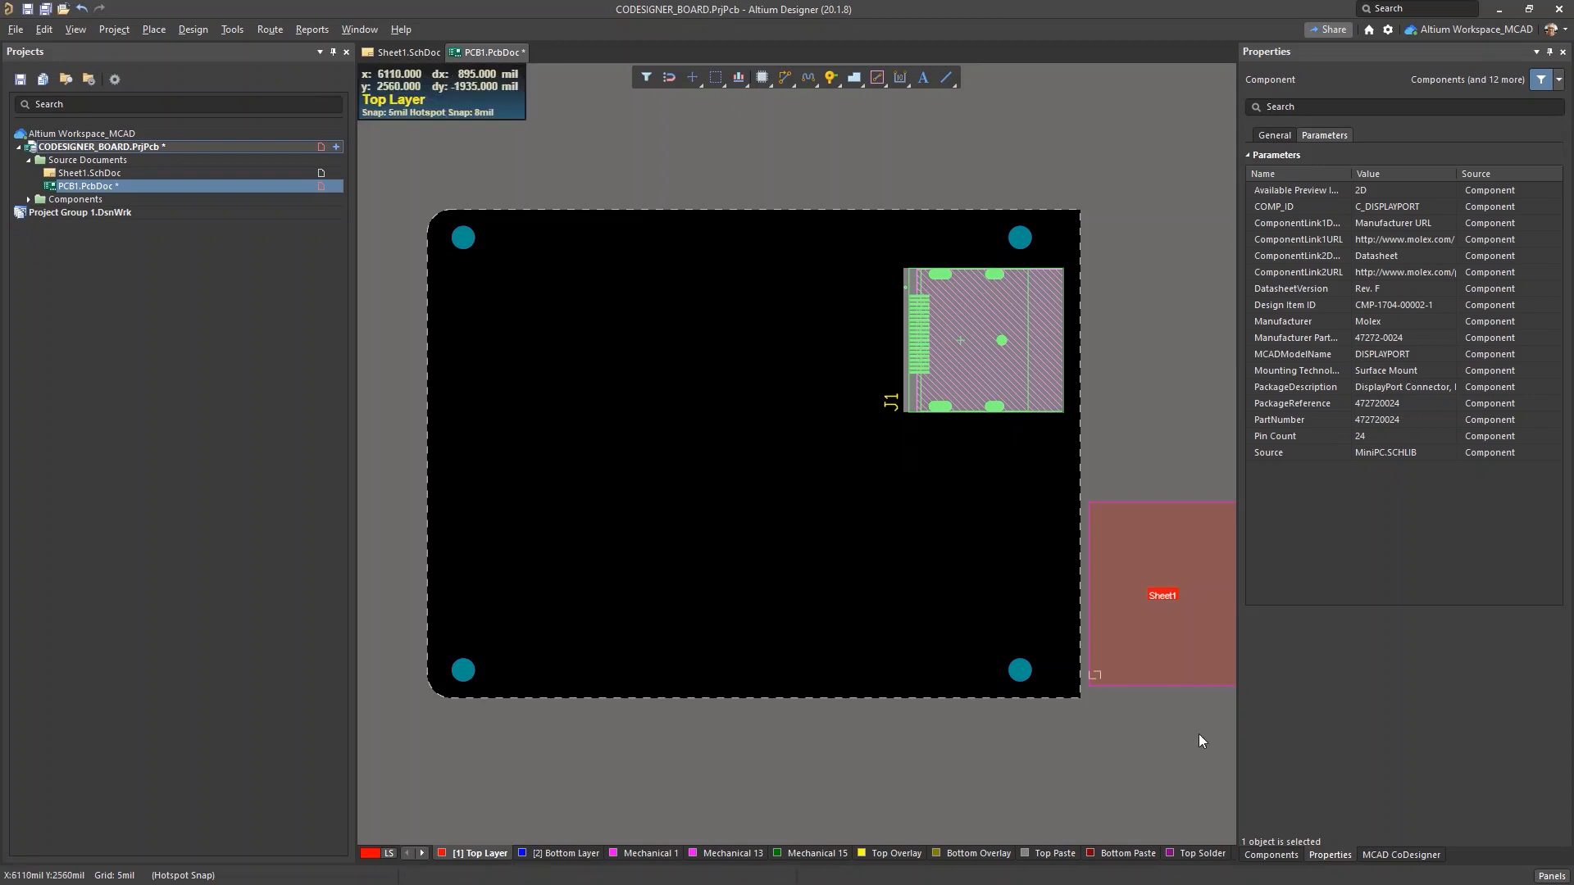
- Push the board through MCAD CoDesigner with the comment "Defined layer stack. Placed J1 - please finalise position."
{"action": "left_click", "coordinate": [1401, 855]}
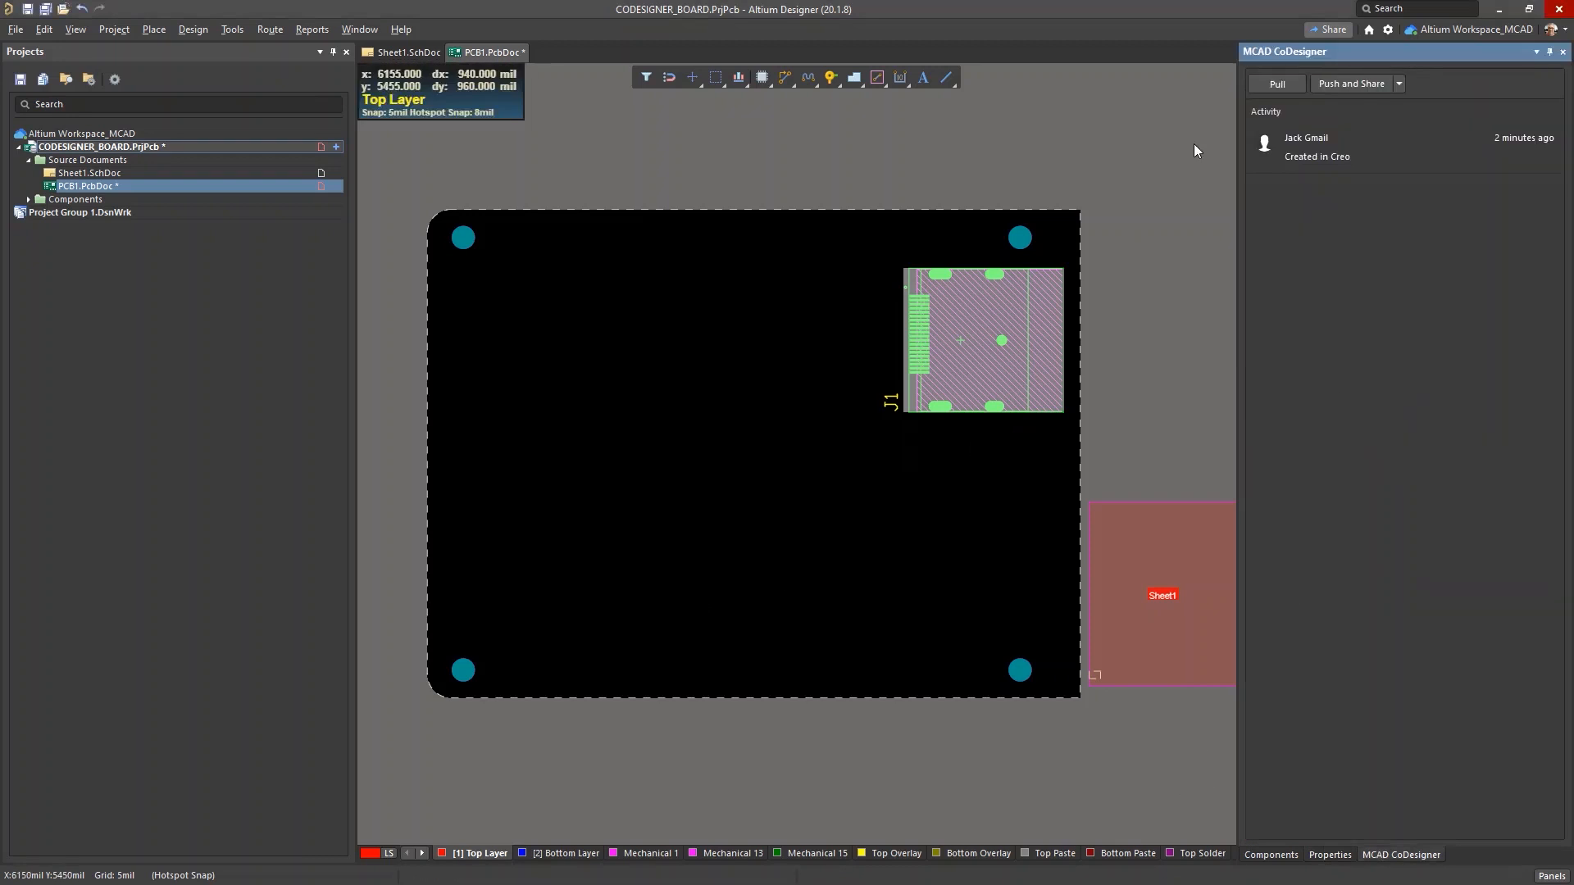
{"action": "left_click", "coordinate": [1397, 85]}
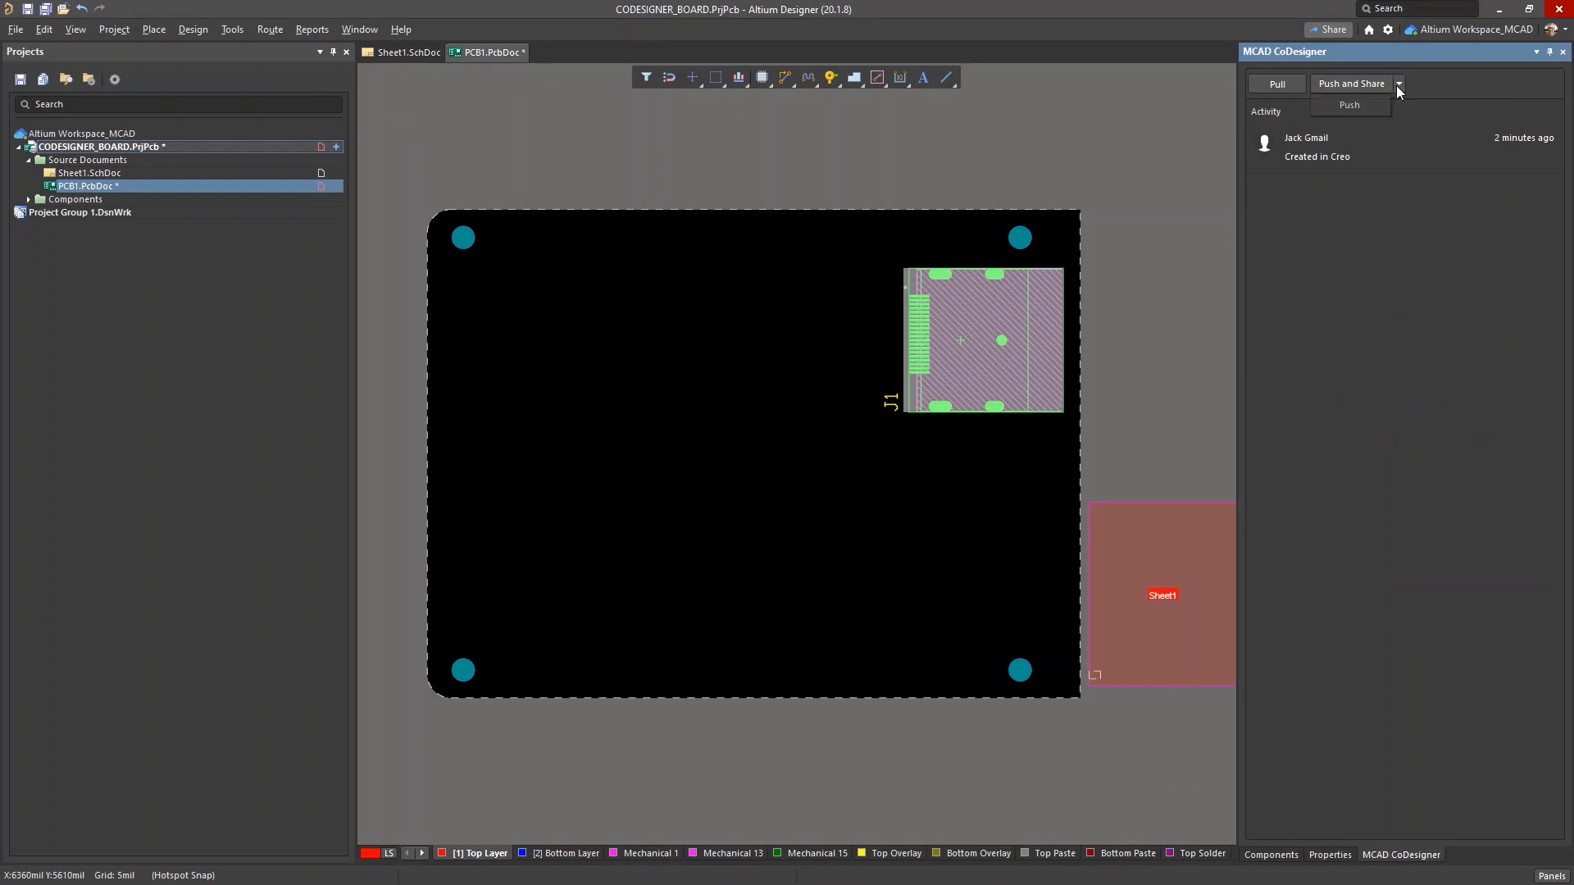
{"action": "left_click", "coordinate": [1363, 103]}
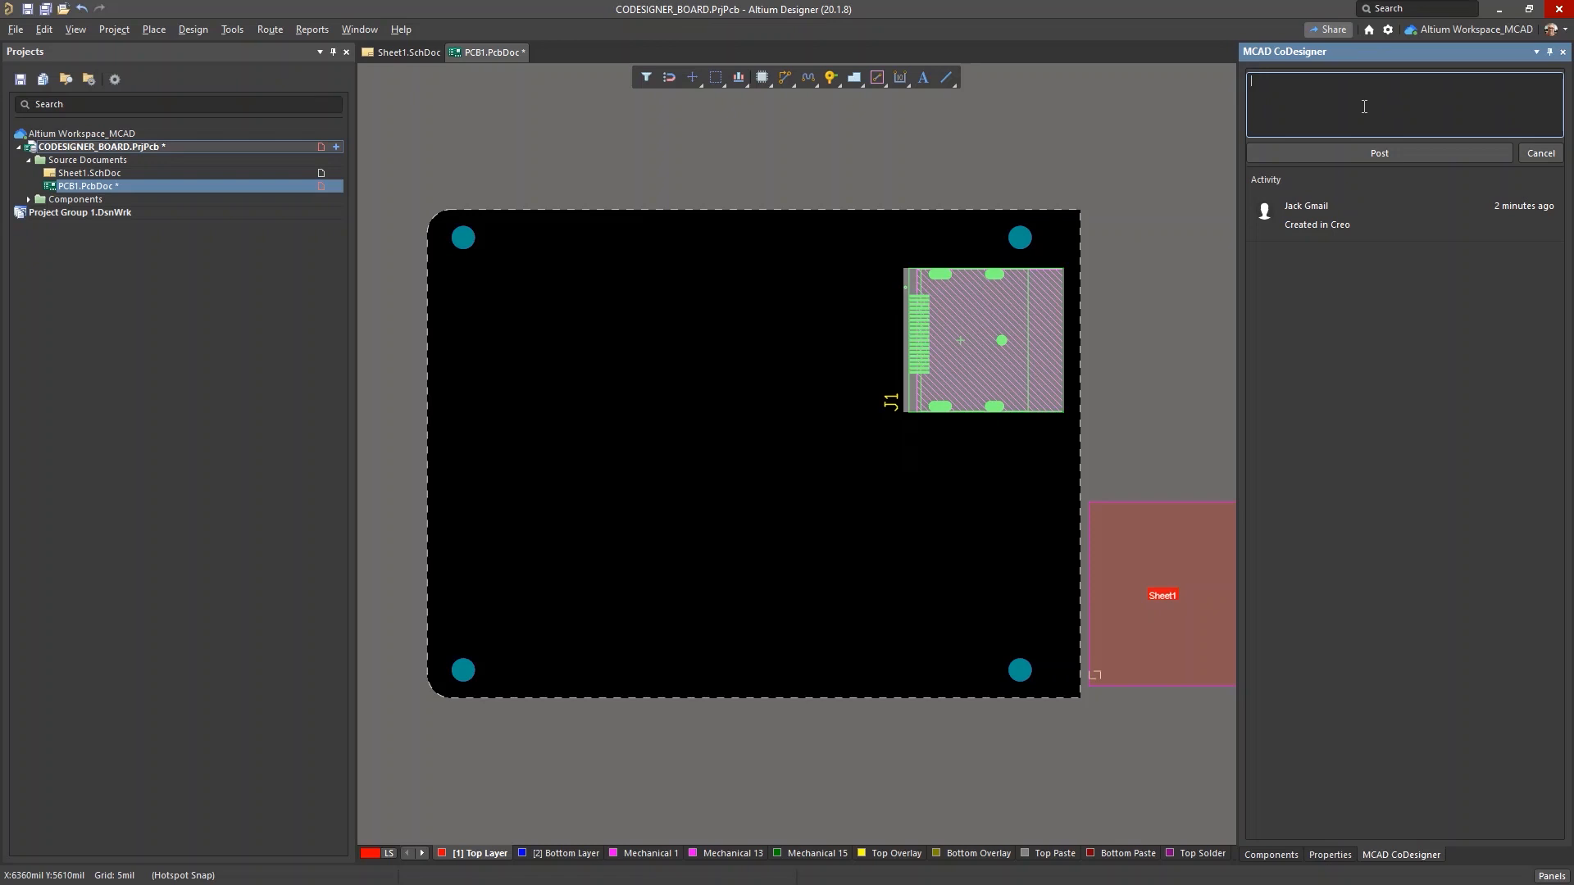
{"action": "type", "text": "Defined layer stack.  Placed J1 - please finalise position."}
{"action": "left_click", "coordinate": [1402, 153]}
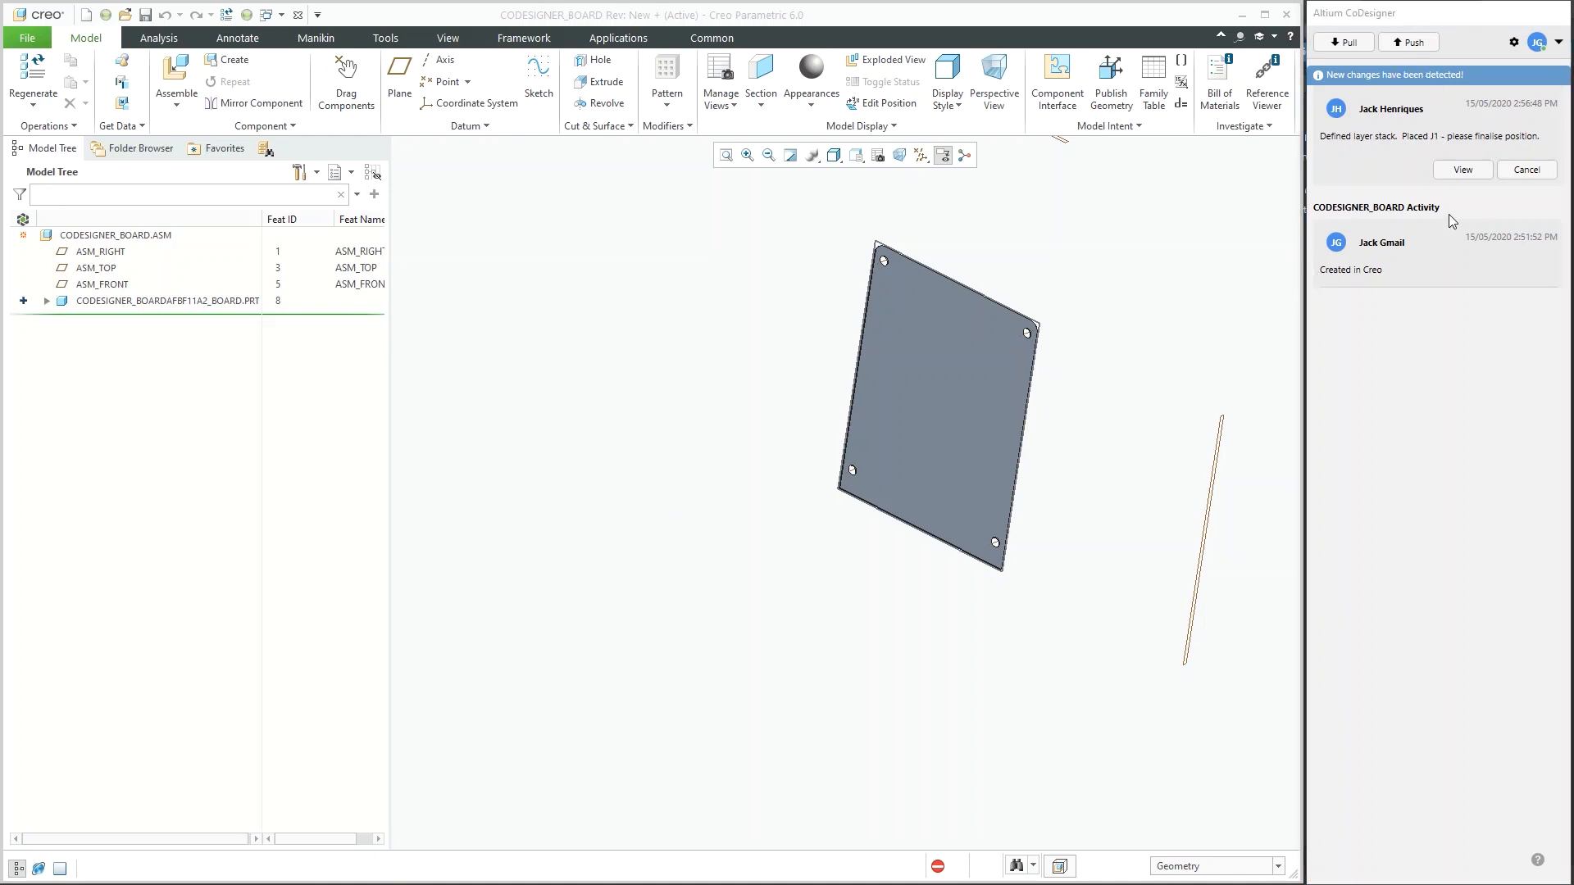
- Switch to Creo, review the incoming CoDesigner changes and apply all of them to the board assembly
{"action": "left_click", "coordinate": [1460, 170]}
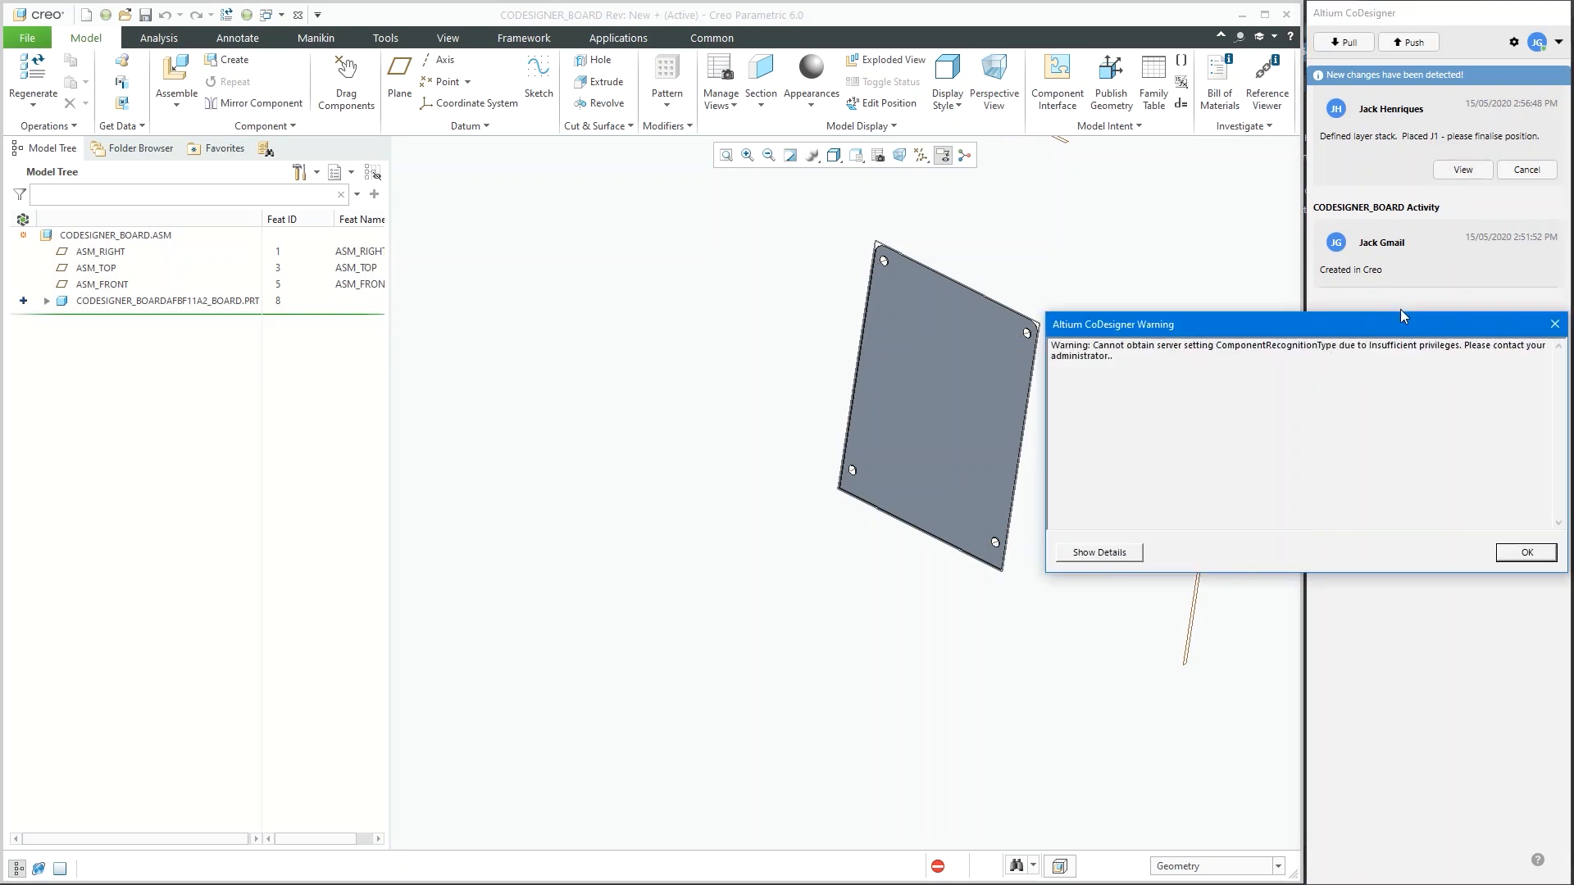
{"action": "left_click", "coordinate": [1527, 552]}
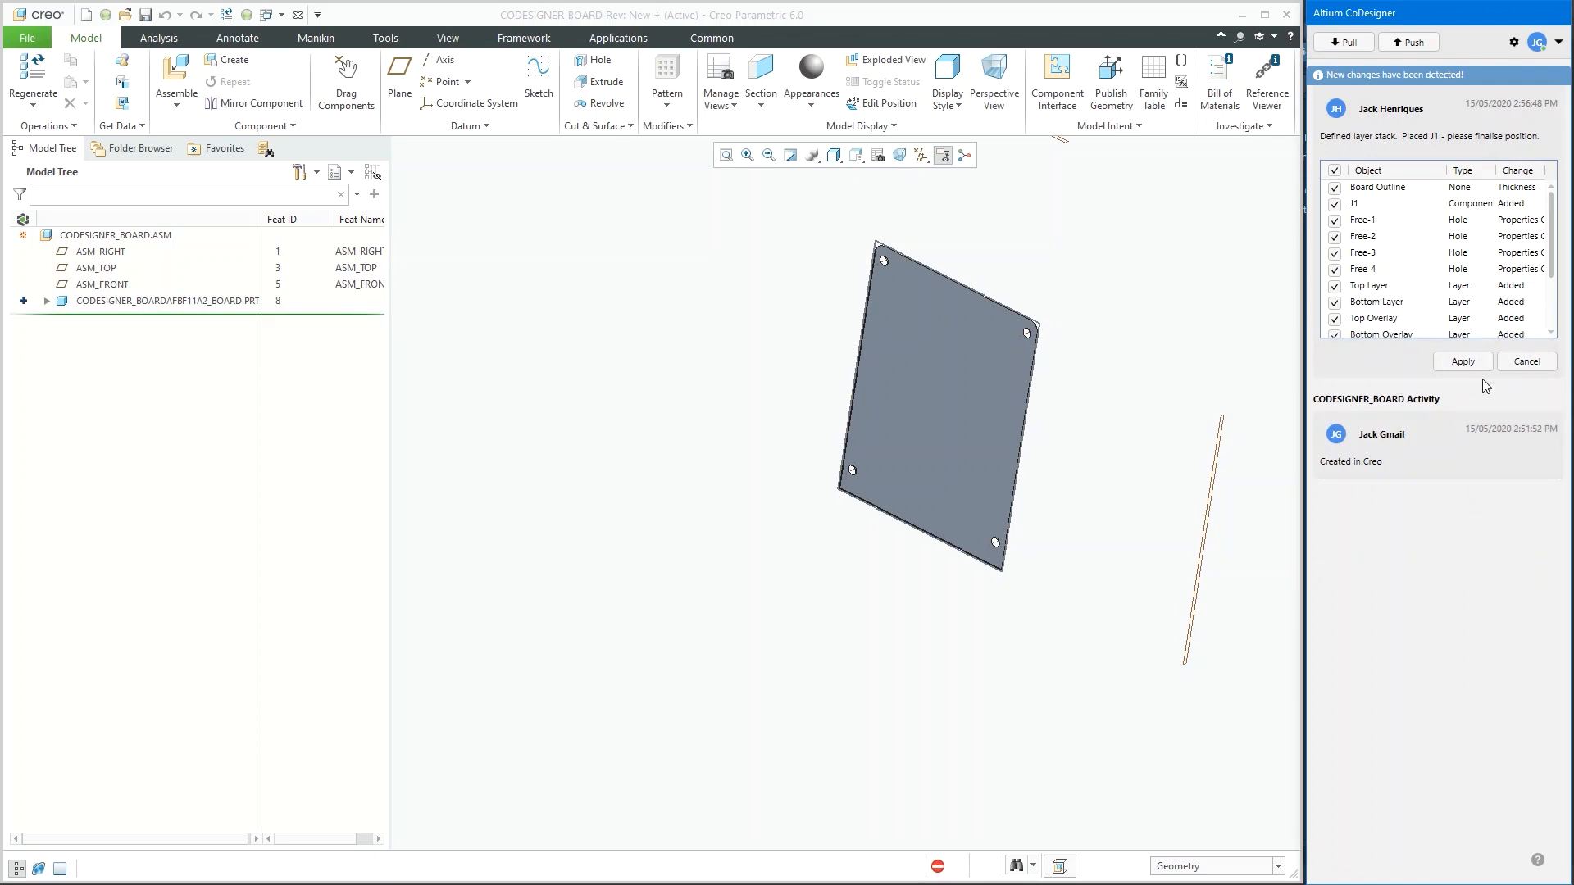
{"action": "left_click", "coordinate": [1465, 363]}
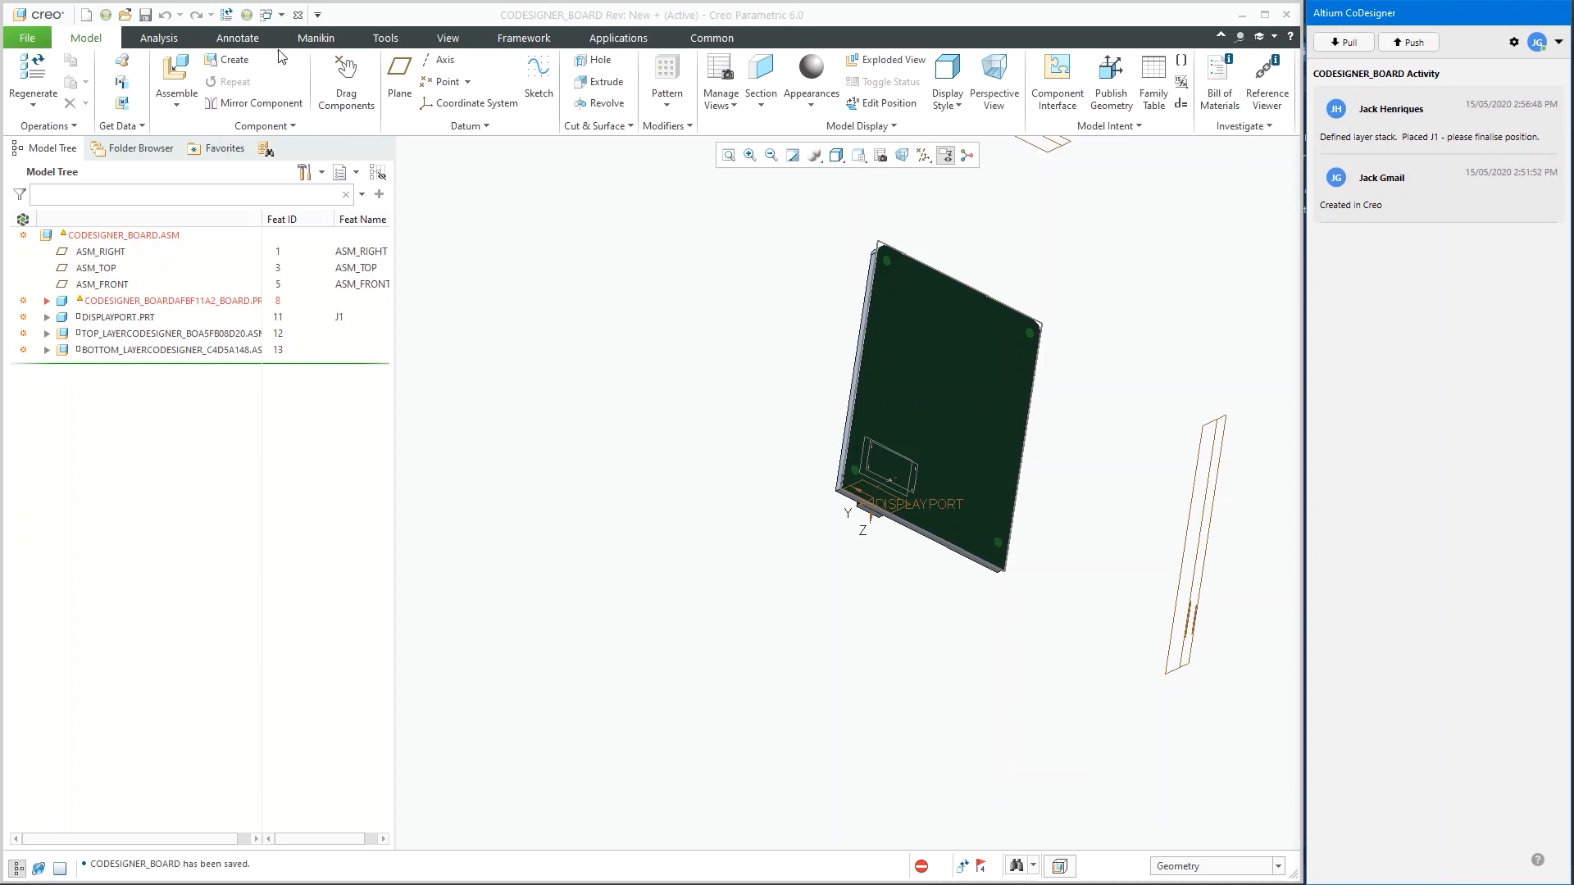
- Open CREO_DEMO_ASSEMBLY.ASM, activate the board part inside it, and edit and accept the definition of Hole 1
{"action": "left_click", "coordinate": [268, 15]}
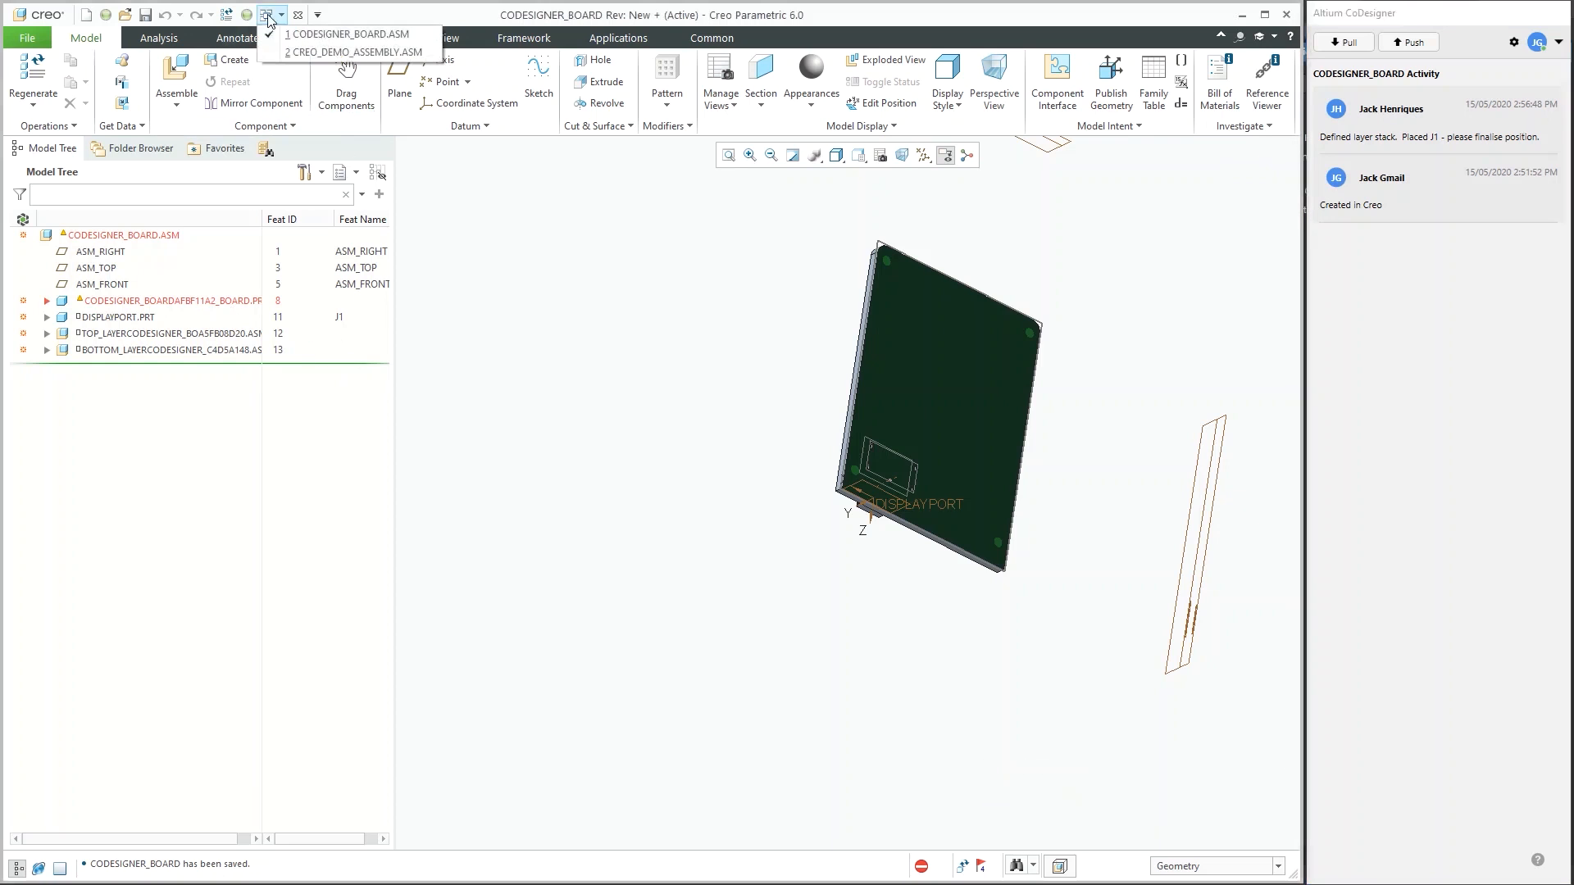
{"action": "left_click", "coordinate": [331, 54]}
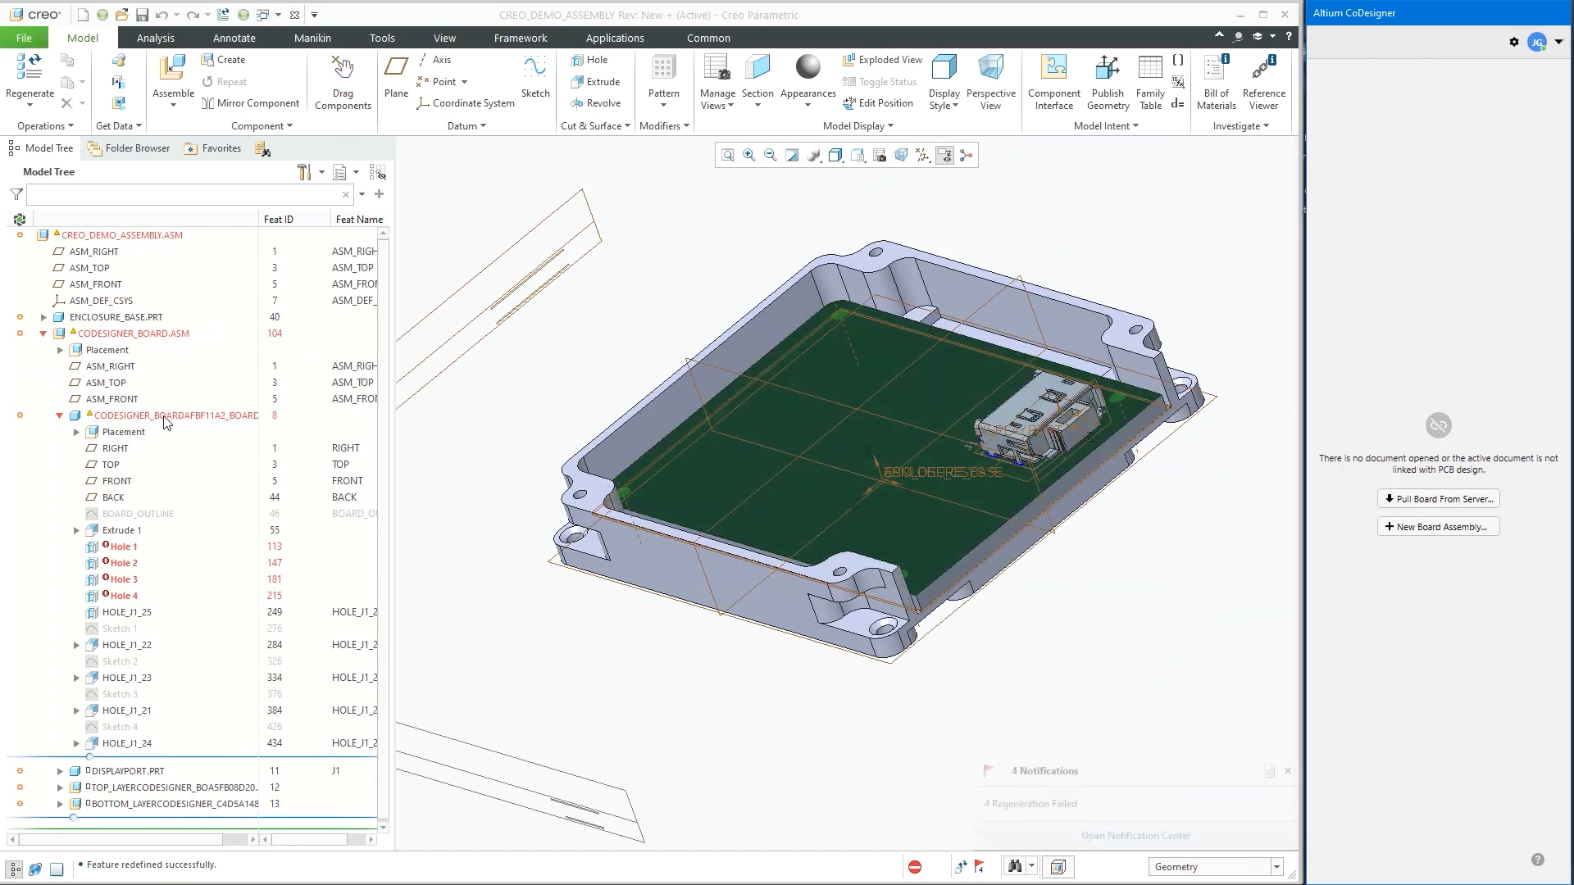
{"action": "left_click", "coordinate": [166, 418]}
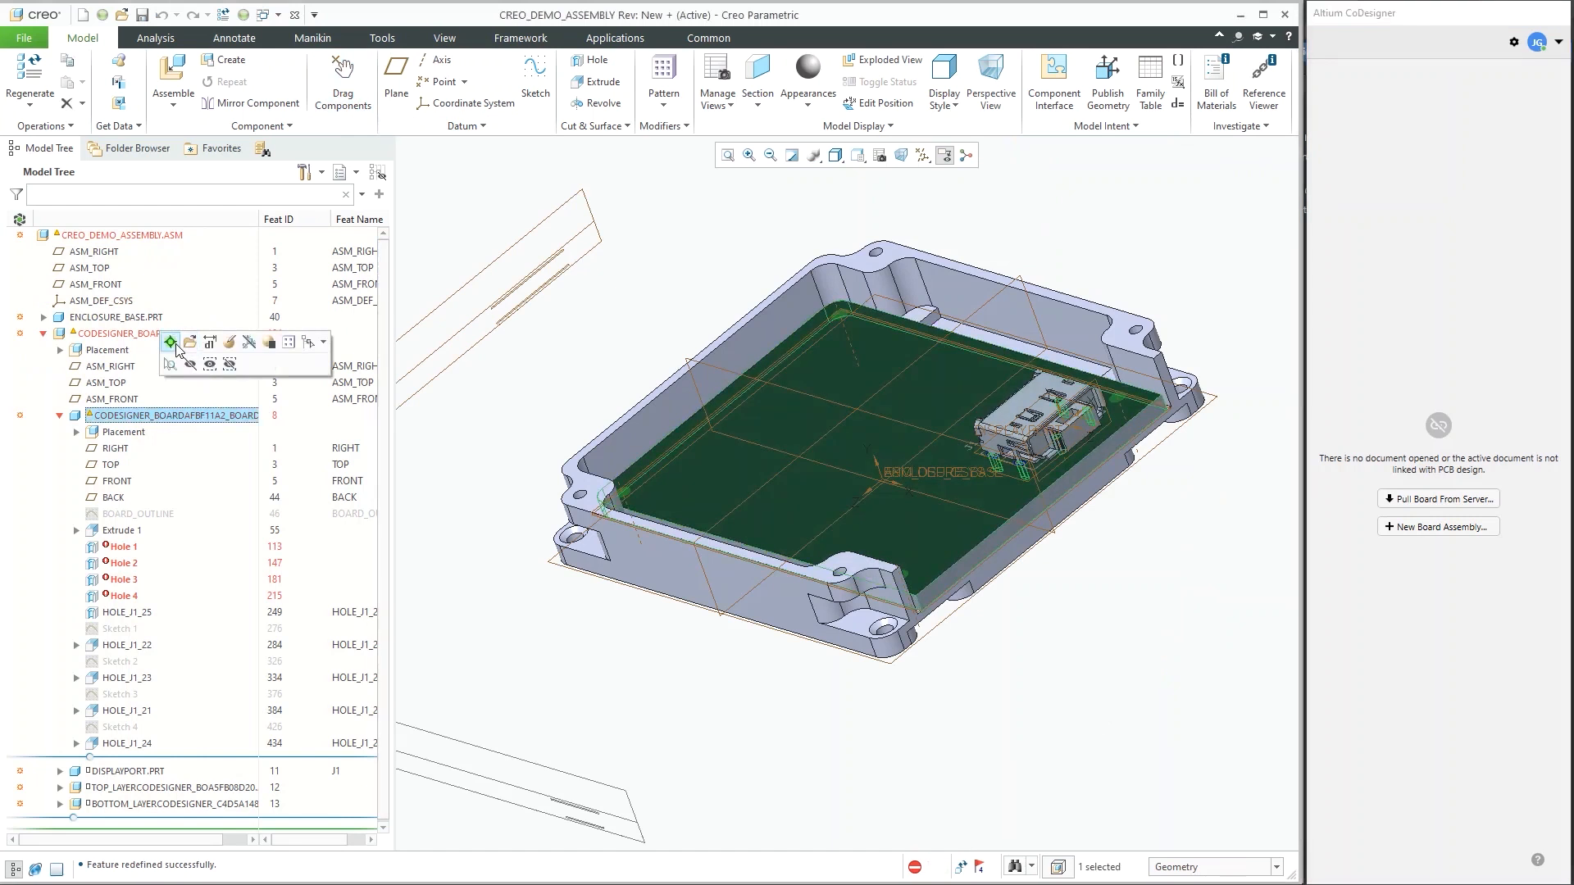
{"action": "left_click", "coordinate": [173, 343]}
{"action": "left_click", "coordinate": [125, 547]}
{"action": "left_click", "coordinate": [133, 475]}
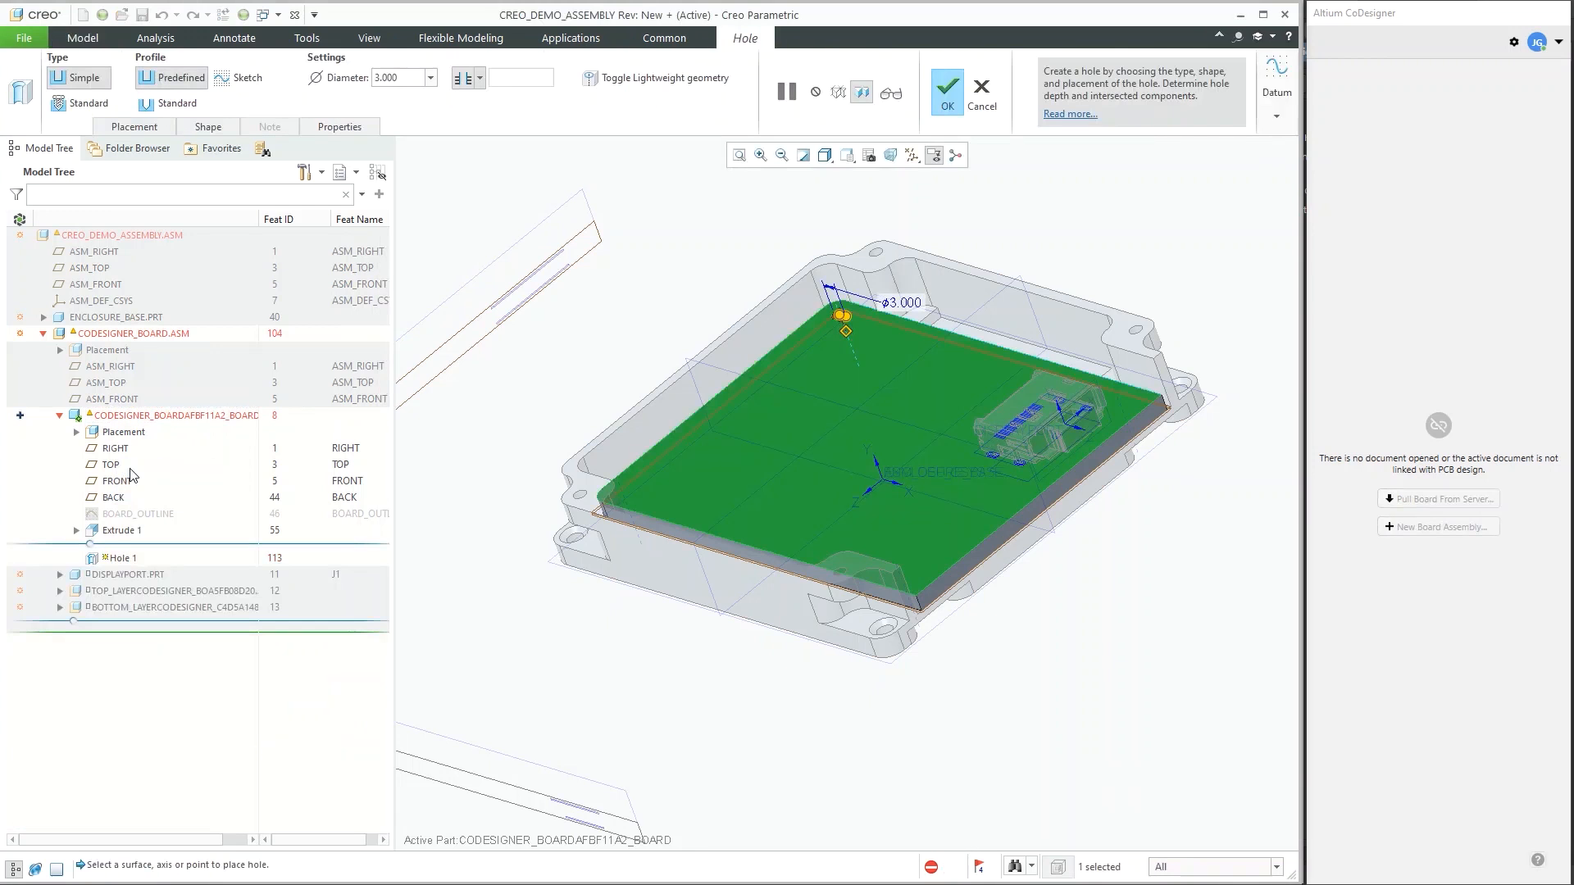
{"action": "left_click", "coordinate": [941, 100]}
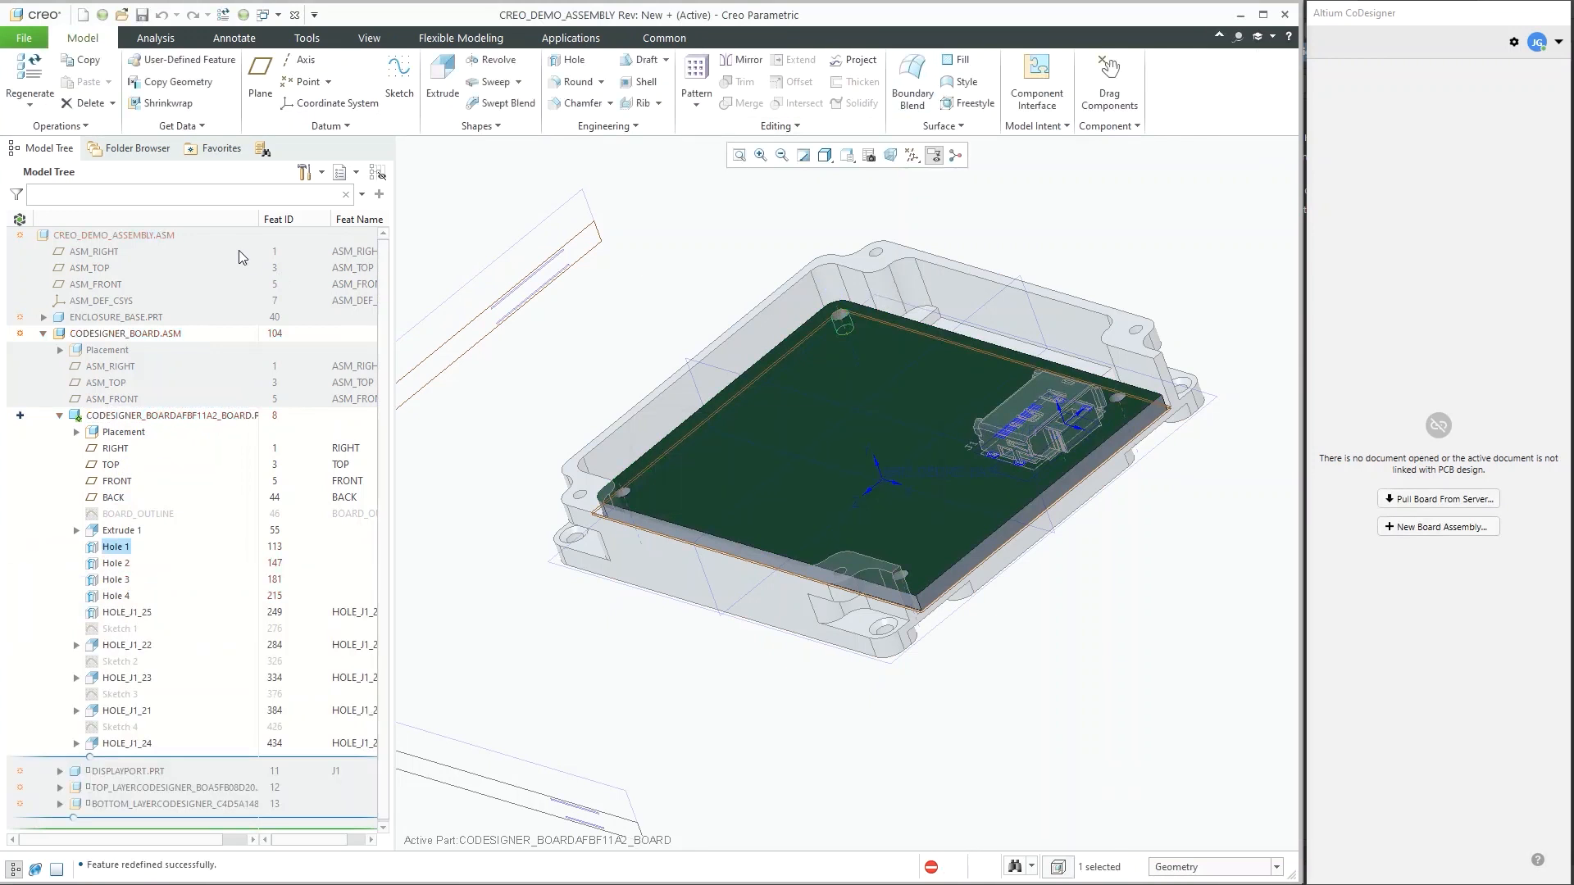
- Activate the top-level CREO_DEMO_ASSEMBLY.ASM again and switch back to the CODESIGNER_BOARD.ASM window
{"action": "left_click", "coordinate": [82, 235]}
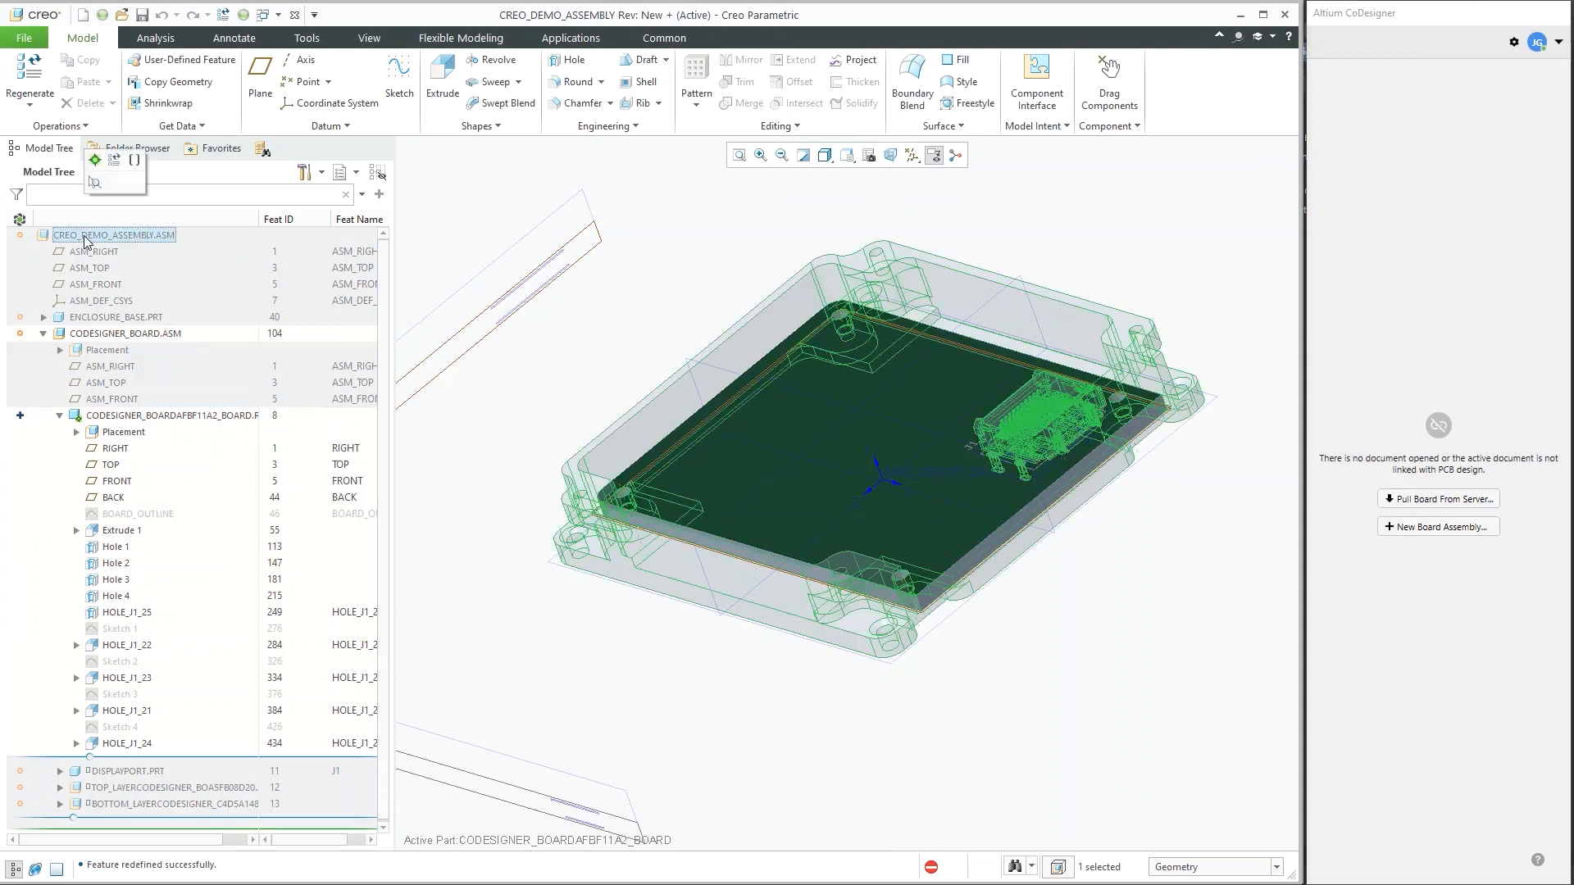
{"action": "left_click", "coordinate": [95, 157]}
{"action": "left_click", "coordinate": [316, 17]}
{"action": "left_click", "coordinate": [344, 50]}
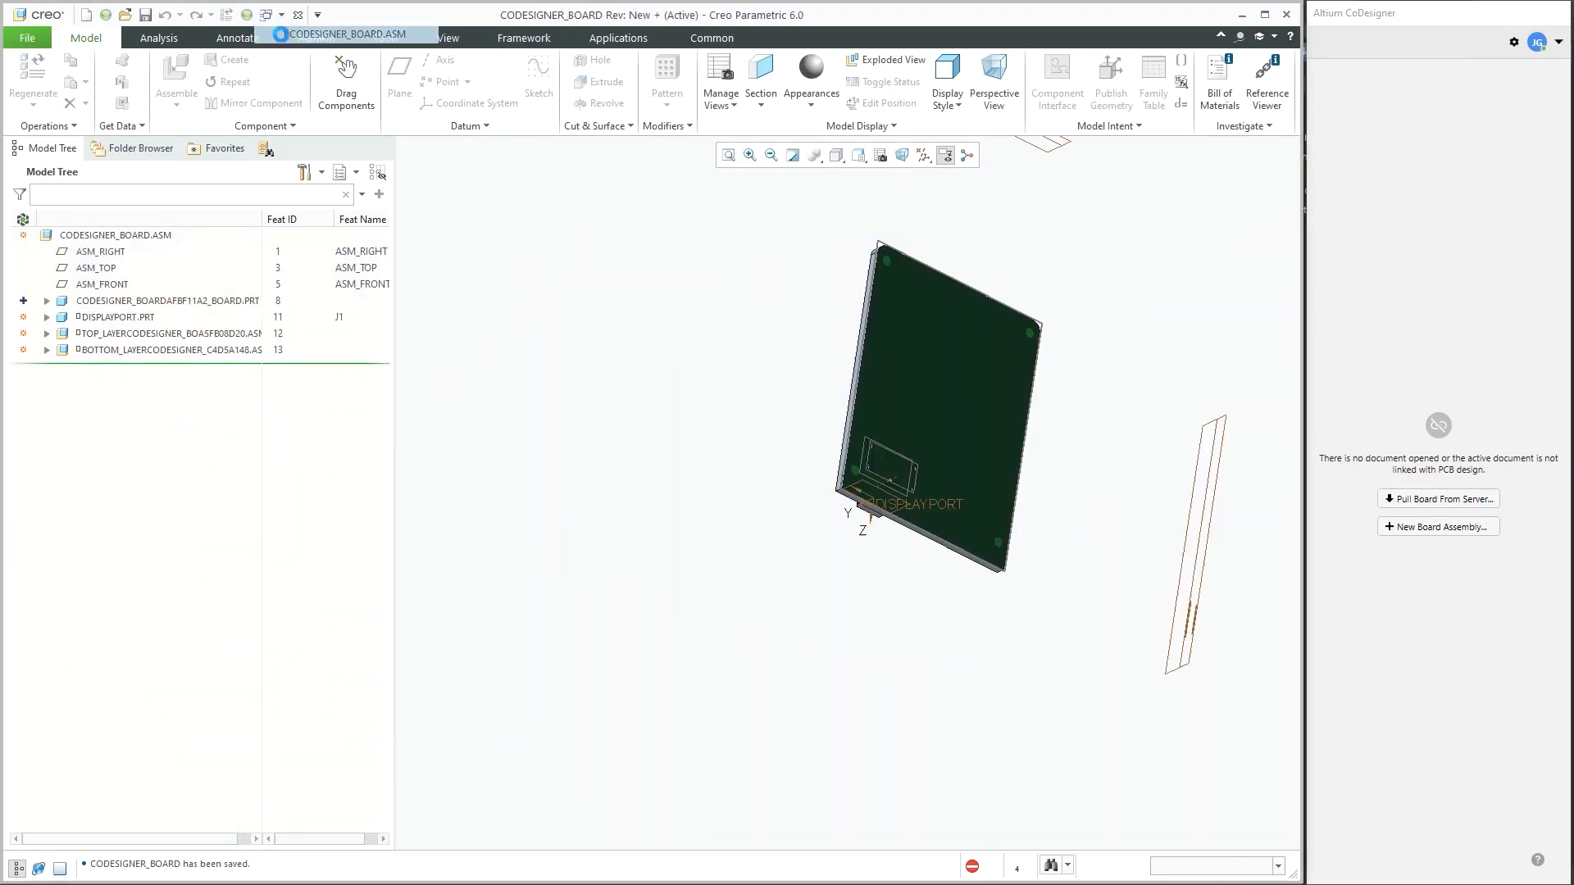
- Inspect the placed connector on the board and review the parameters of DISPLAYPORT.PRT down to COMP_ID
{"action": "middle_click_drag", "start_coordinate": [783, 451], "coordinate": [1056, 339]}
{"action": "middle_click_drag", "start_coordinate": [780, 475], "coordinate": [914, 468], "text": "shift"}
{"action": "scroll", "coordinate": [926, 506], "scroll_direction": "down", "scroll_amount": 3}
{"action": "middle_click_drag", "start_coordinate": [1029, 534], "coordinate": [943, 522]}
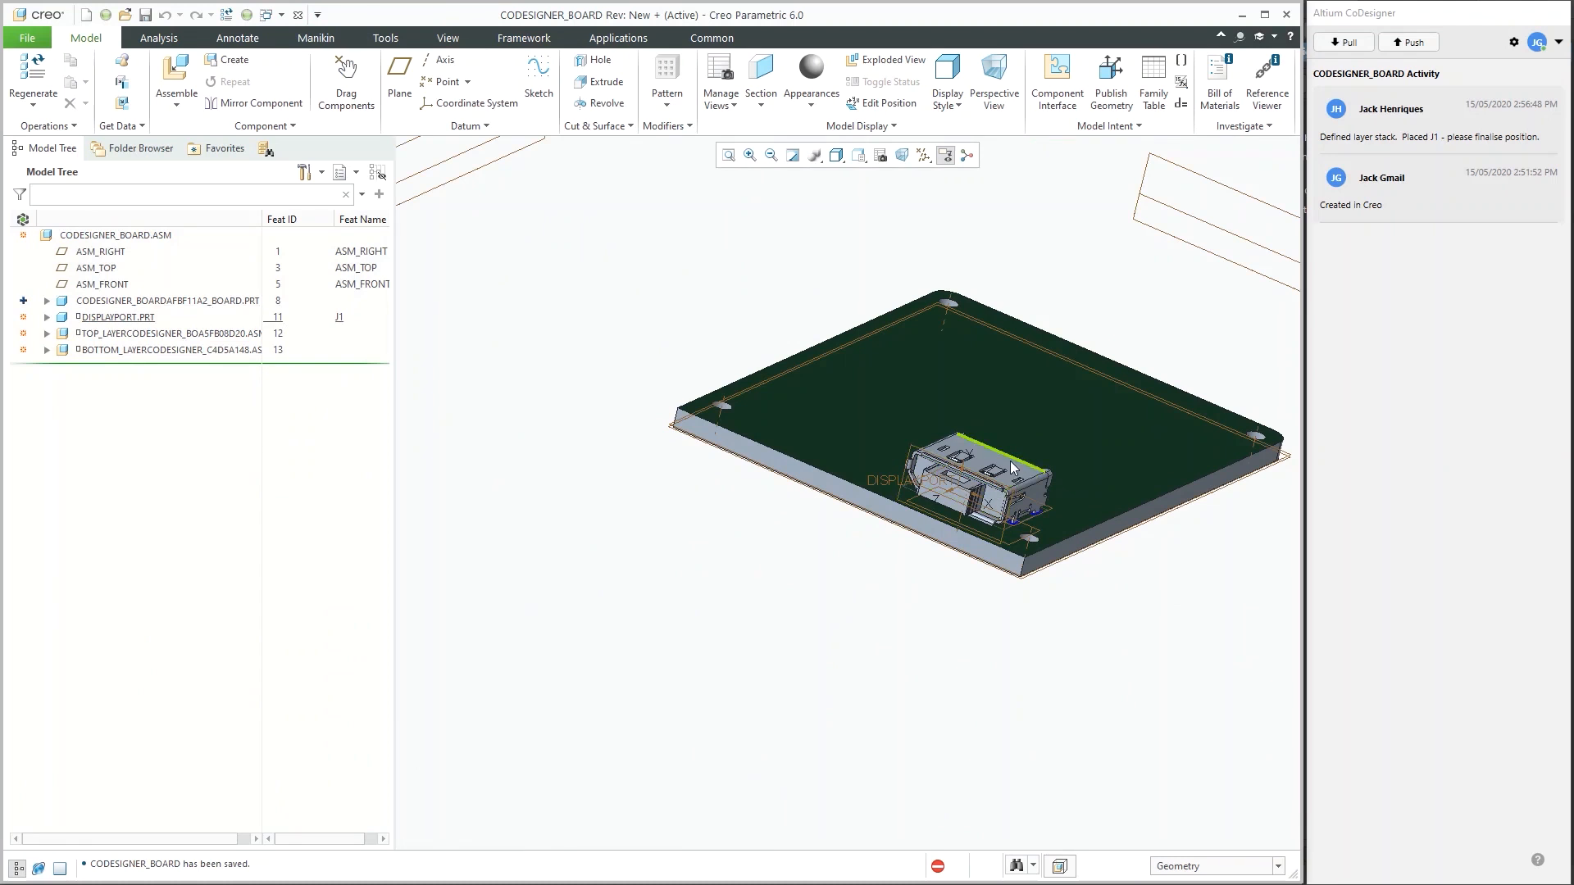
{"action": "right_click", "coordinate": [138, 318]}
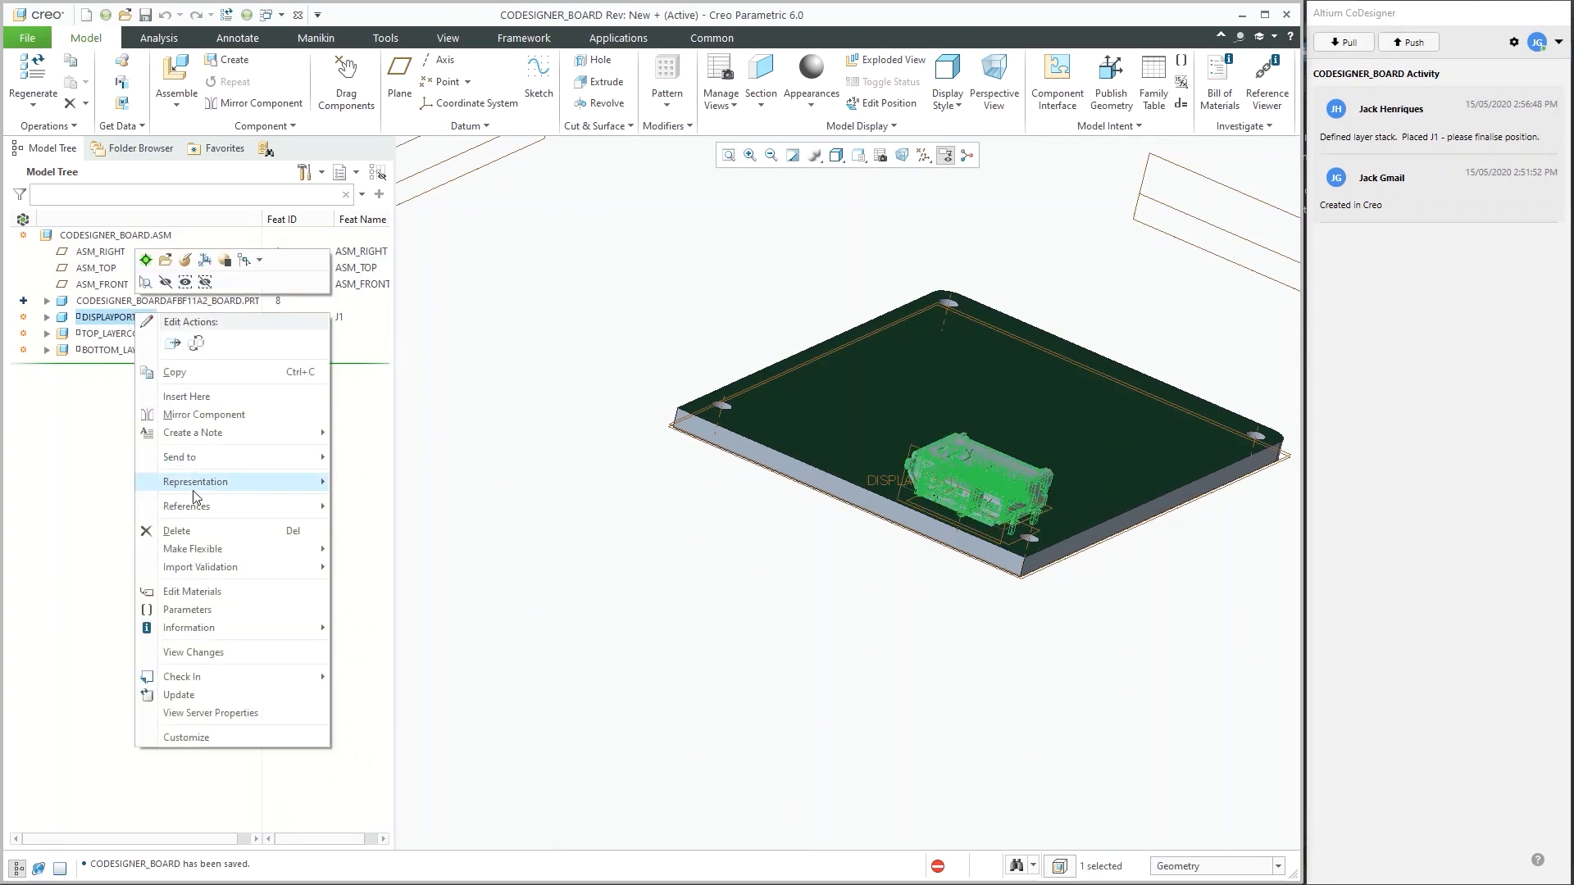
{"action": "left_click", "coordinate": [186, 611]}
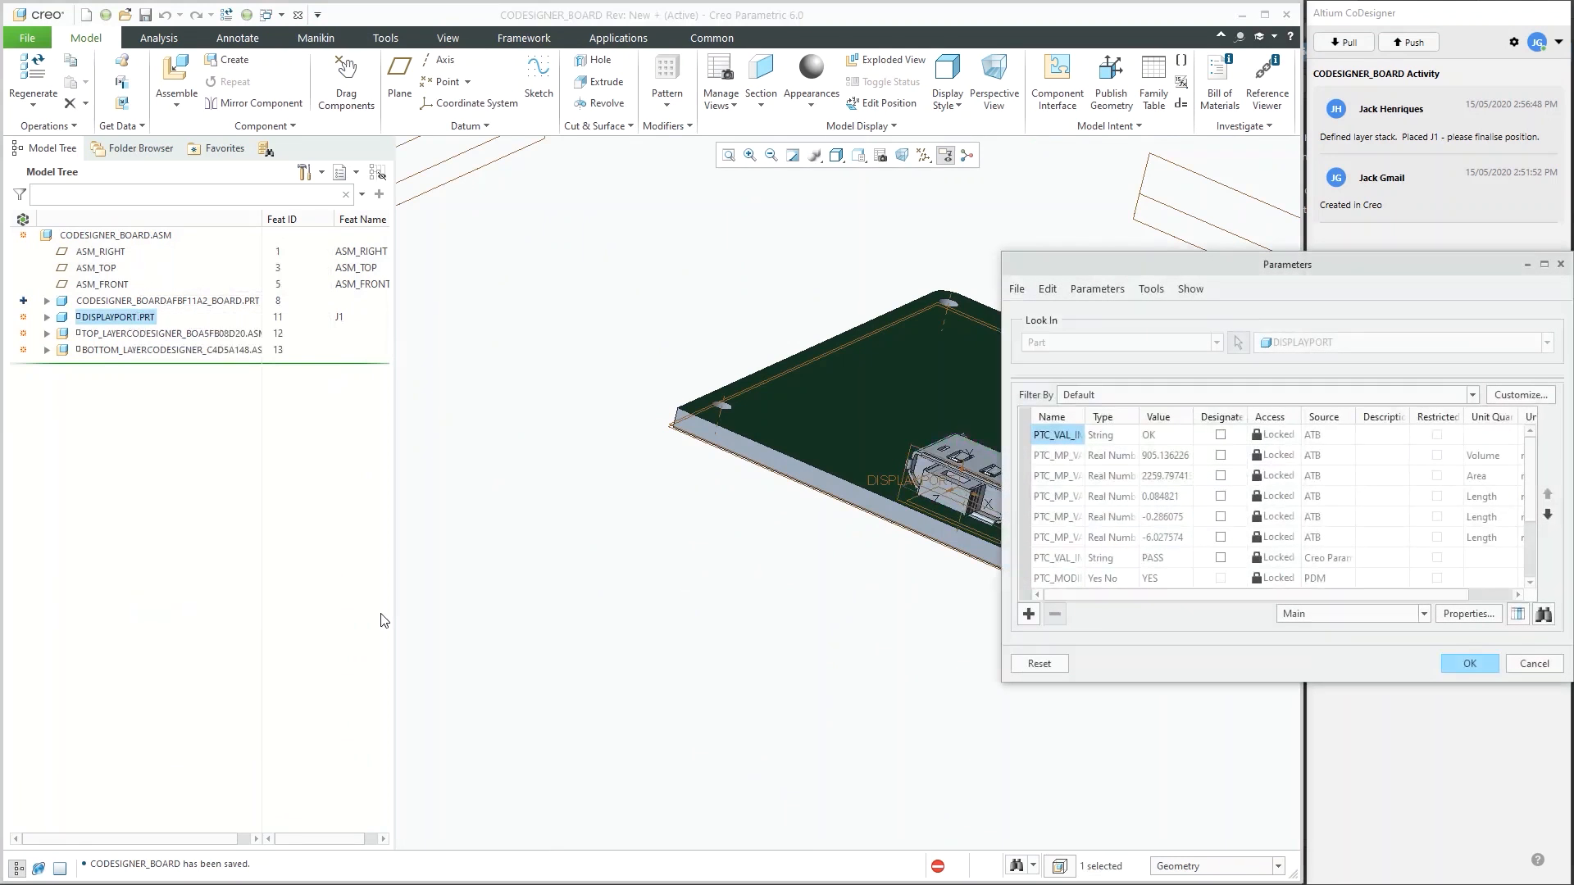
{"action": "left_click_drag", "start_coordinate": [1216, 273], "coordinate": [952, 132]}
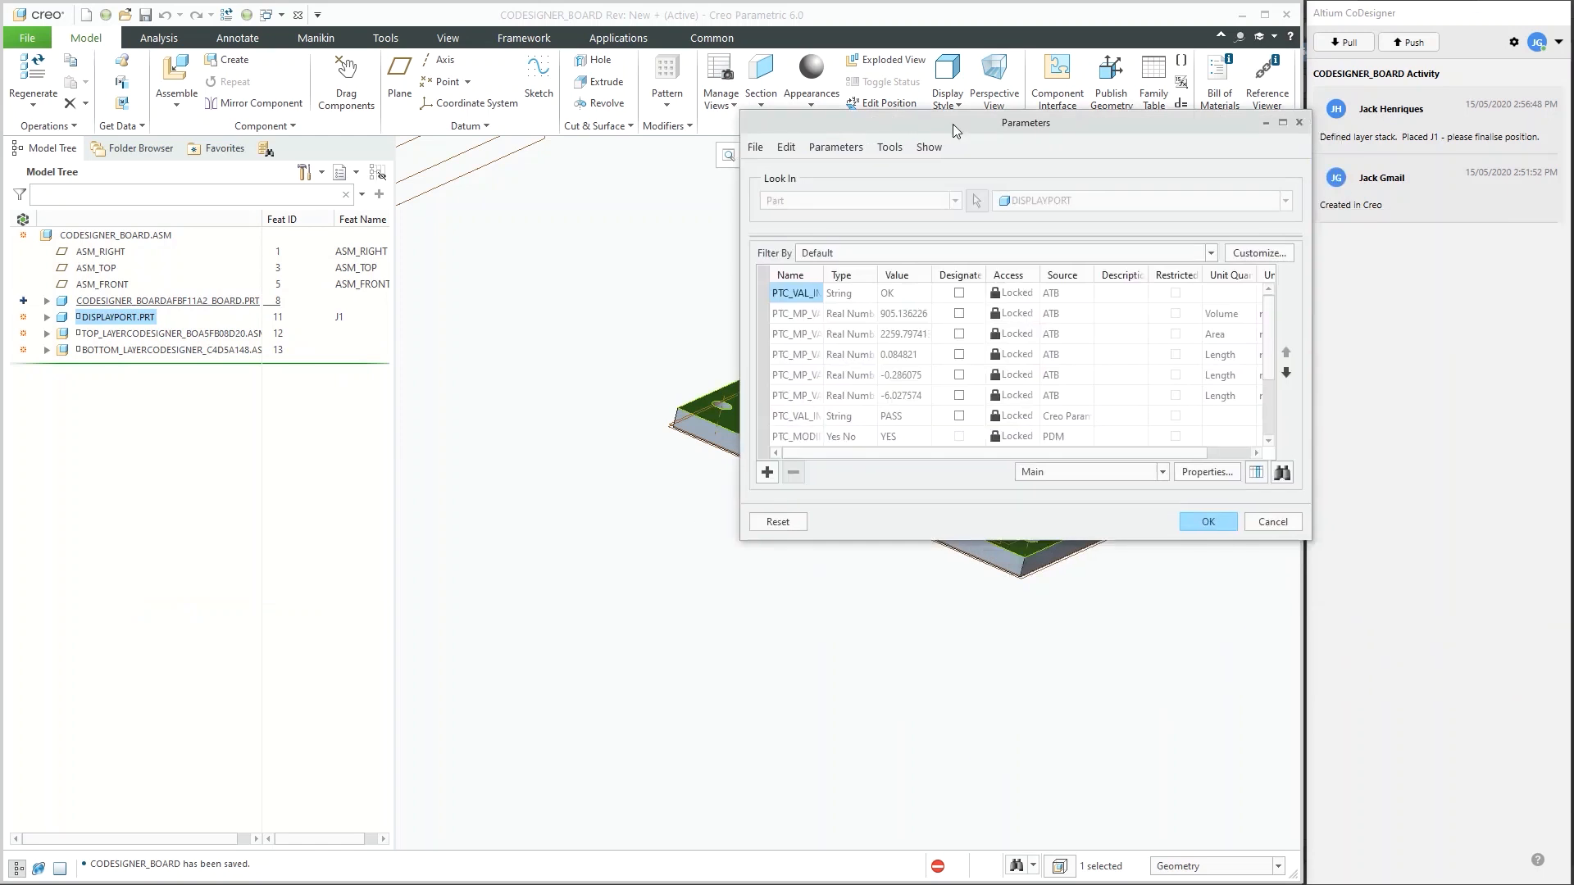
{"action": "left_click_drag", "start_coordinate": [1064, 542], "coordinate": [1031, 782]}
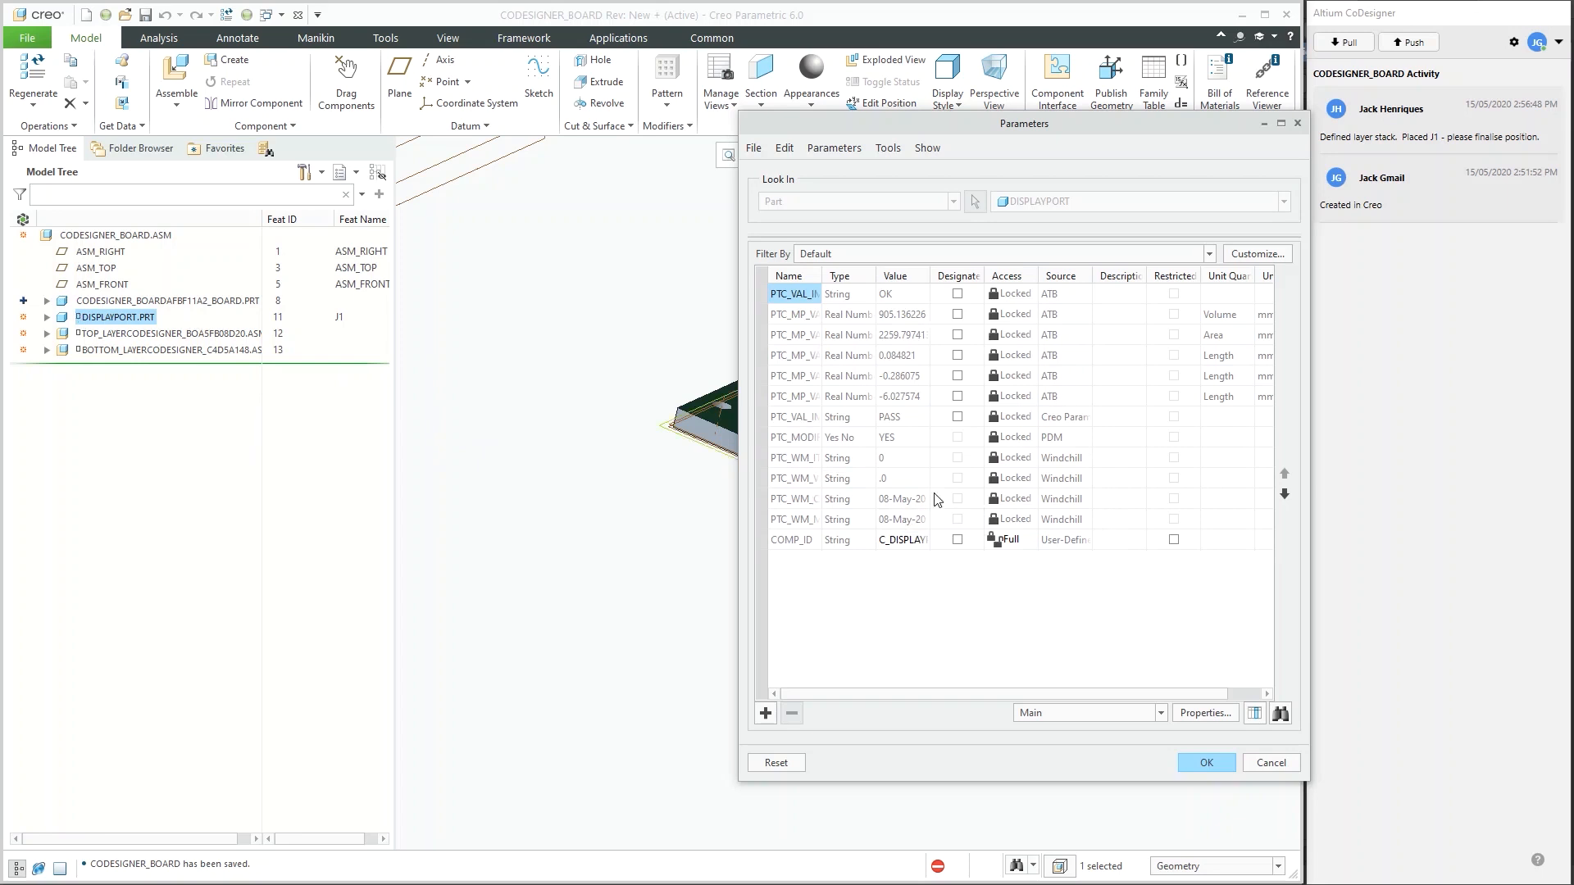
{"action": "left_click", "coordinate": [1202, 764]}
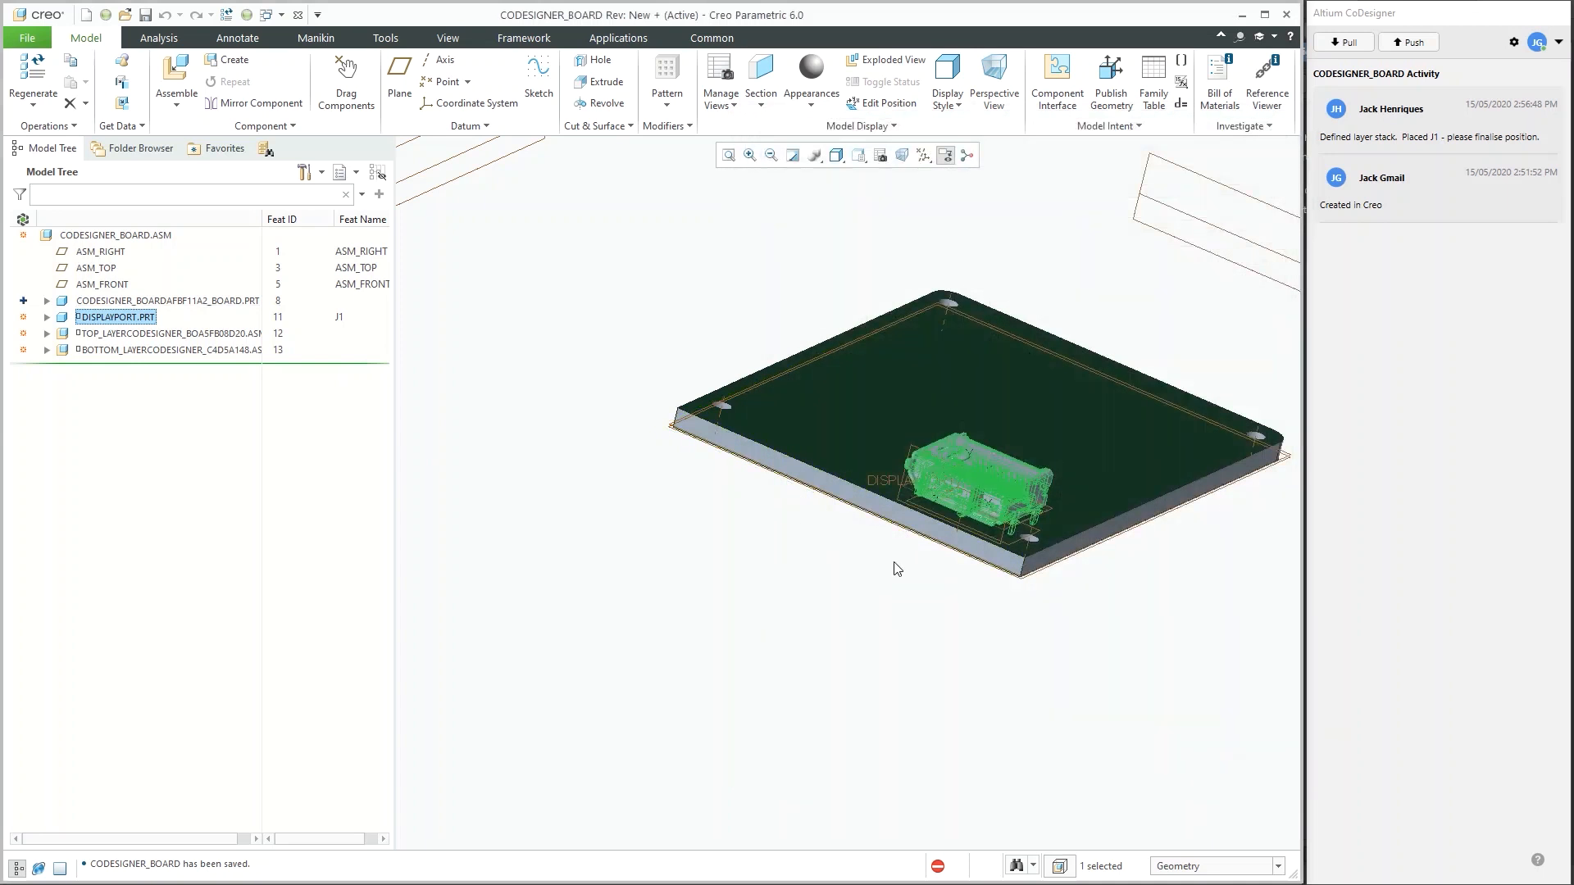
- Check the MCAD CoDesigner model mapping settings in the browser, return to Creo and deselect the connector
{"action": "mouse_move", "coordinate": [801, 503]}
{"action": "middle_mouse_down"}
{"action": "mouse_move", "coordinate": [689, 503]}
{"action": "mouse_move", "coordinate": [780, 519]}
{"action": "mouse_move", "coordinate": [785, 542]}
{"action": "mouse_move", "coordinate": [731, 534]}
{"action": "mouse_move", "coordinate": [969, 664]}
{"action": "middle_mouse_up"}
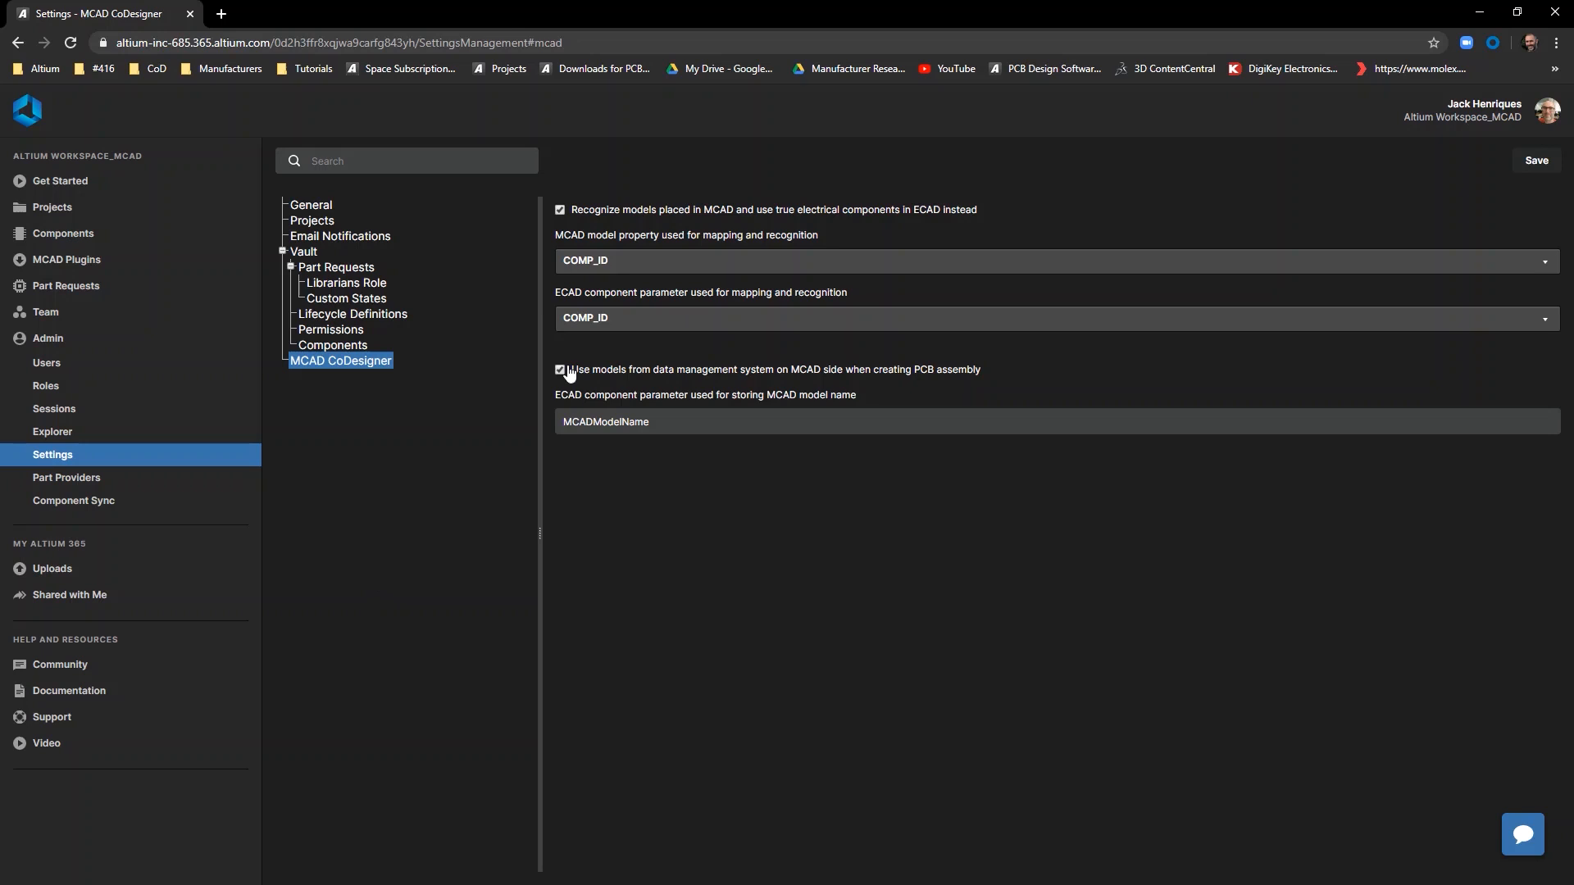
{"action": "left_click", "coordinate": [1475, 20]}
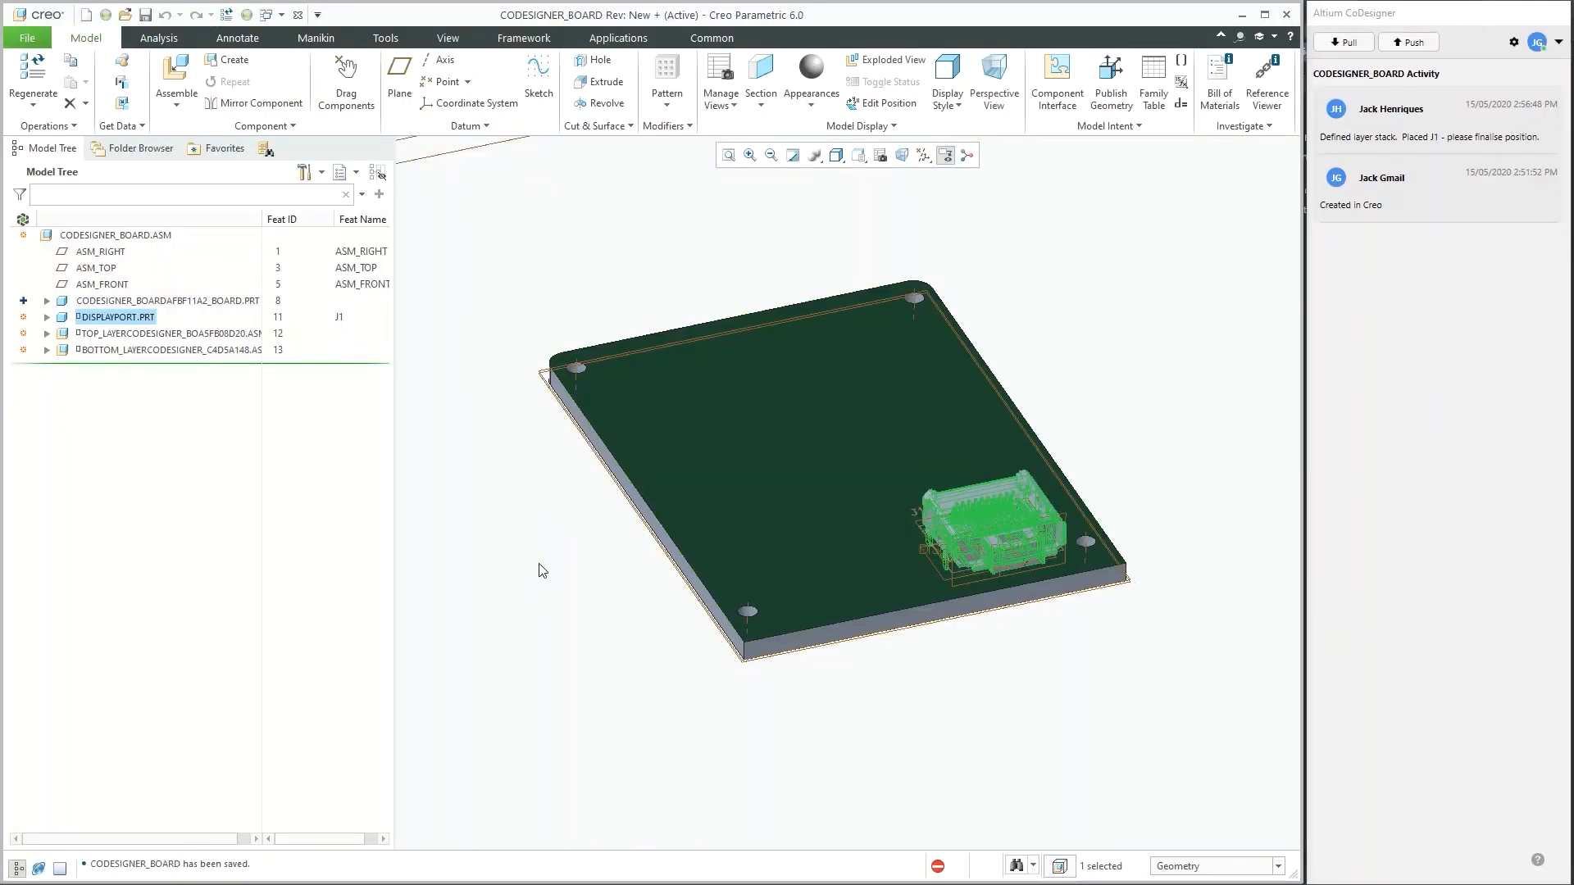
{"action": "left_click", "coordinate": [616, 586]}
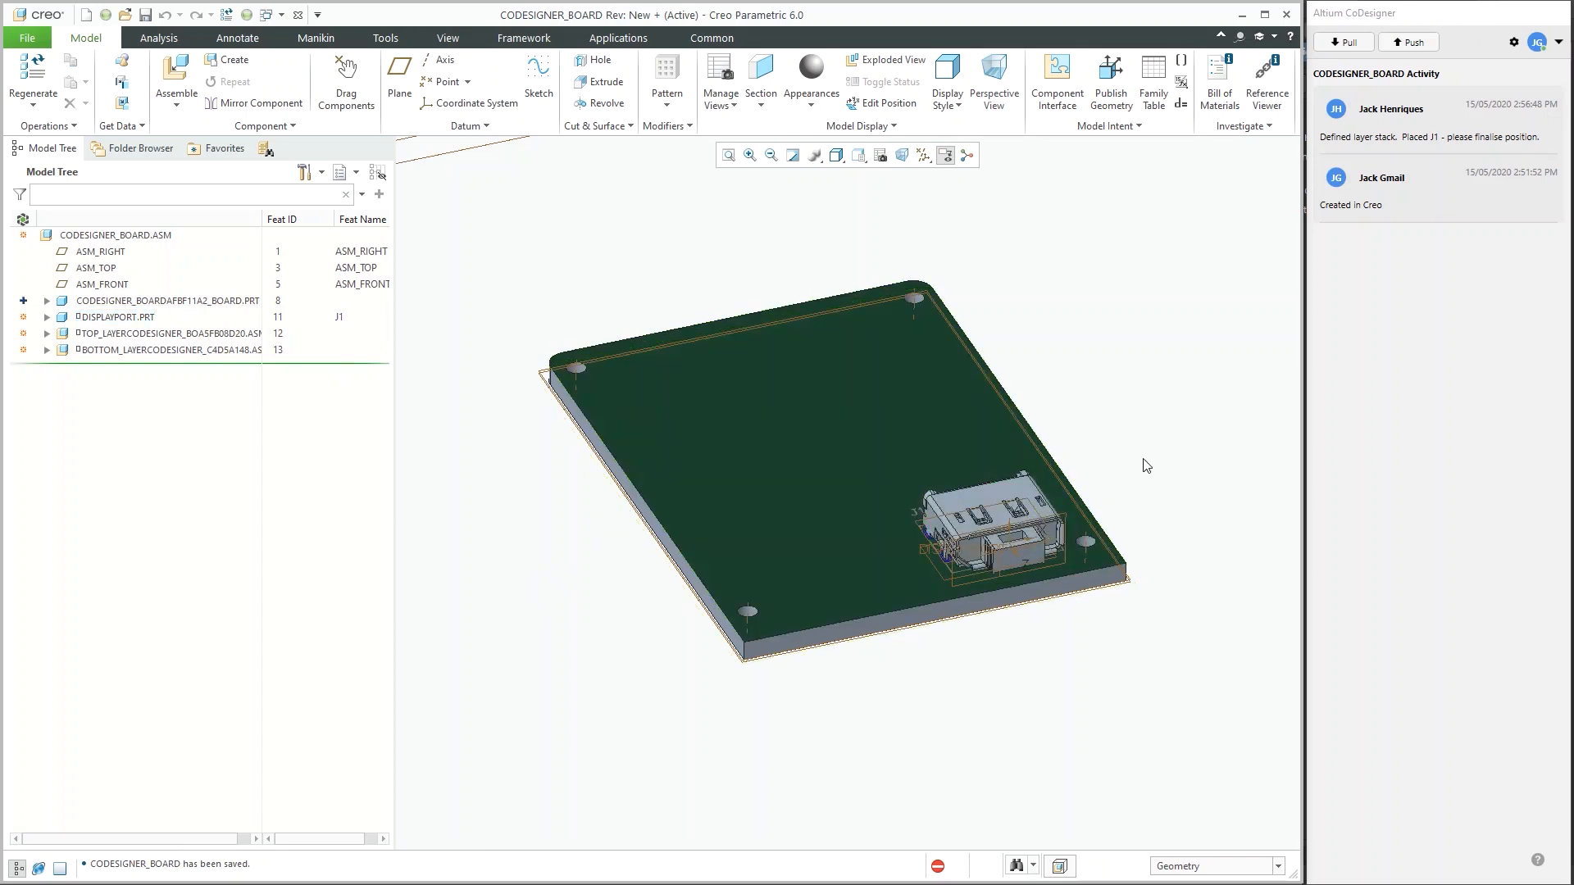
- Inspect the connector on the board from several angles and switch to the CREO_DEMO_ASSEMBLY.ASM window
{"action": "middle_click_drag", "start_coordinate": [1093, 453], "coordinate": [1068, 484]}
{"action": "scroll", "coordinate": [1000, 570], "scroll_direction": "up", "scroll_amount": 5}
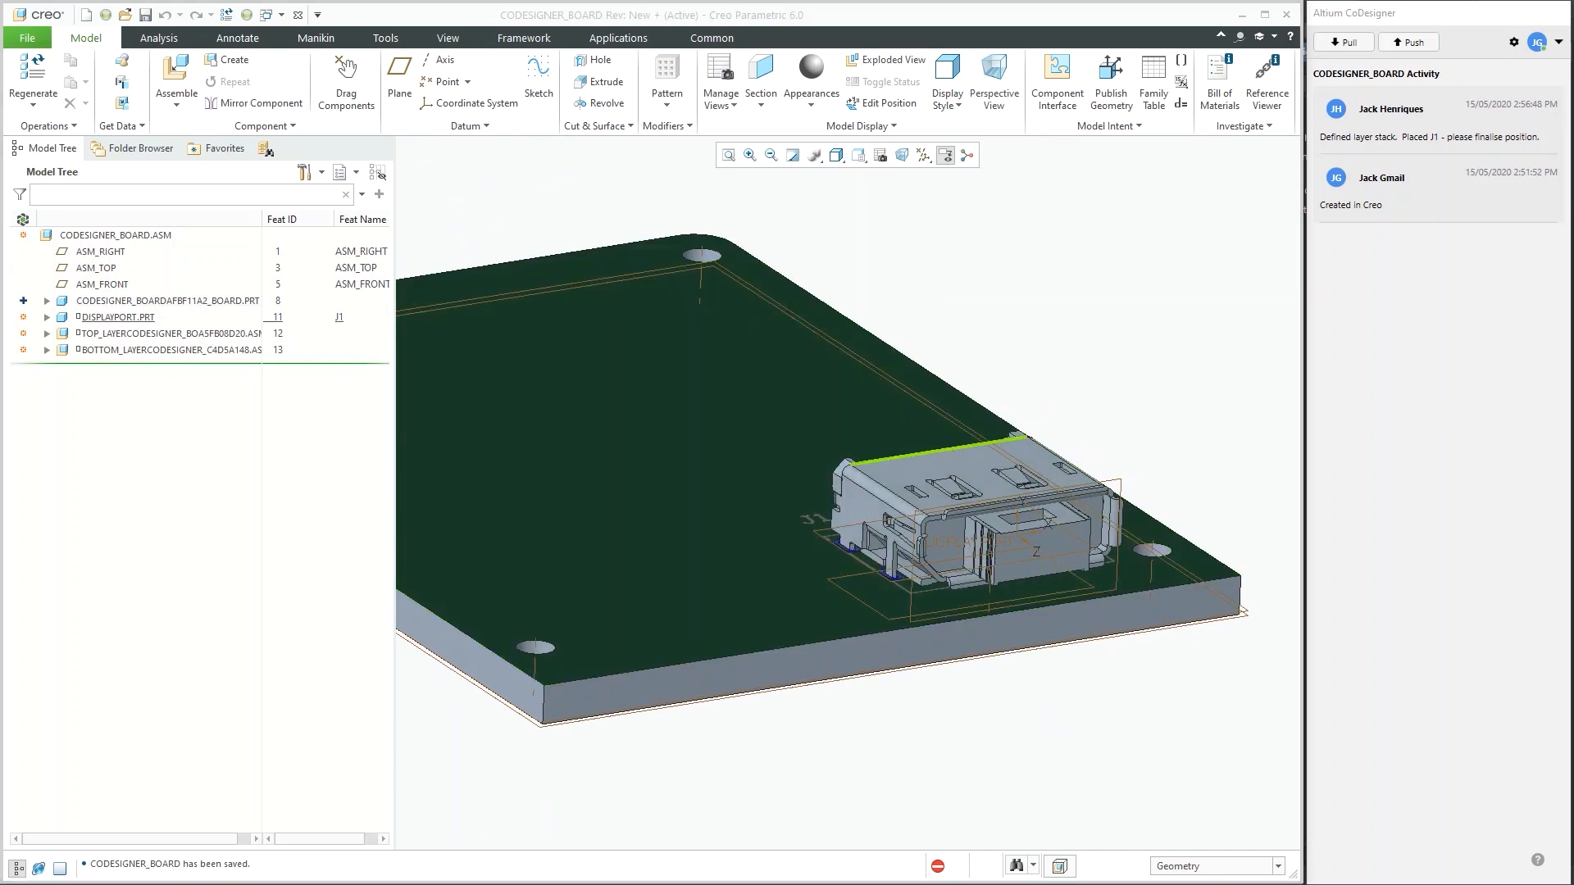
{"action": "mouse_move", "coordinate": [767, 402]}
{"action": "middle_mouse_down"}
{"action": "mouse_move", "coordinate": [699, 434]}
{"action": "mouse_move", "coordinate": [705, 449]}
{"action": "mouse_move", "coordinate": [672, 447]}
{"action": "mouse_move", "coordinate": [549, 361]}
{"action": "middle_mouse_up"}
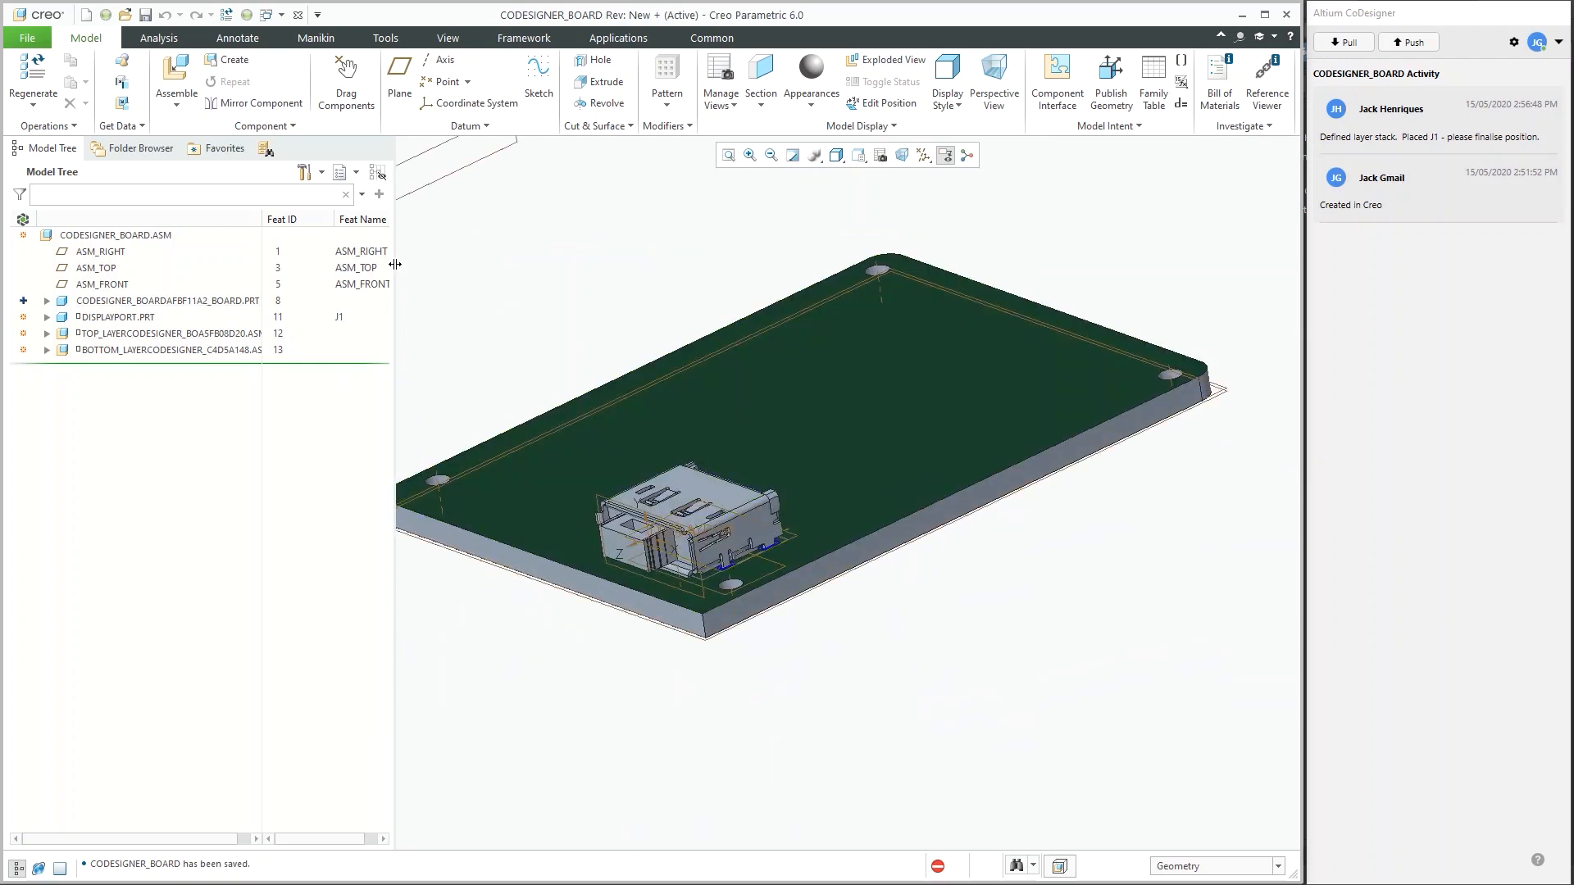
{"action": "left_click", "coordinate": [281, 14]}
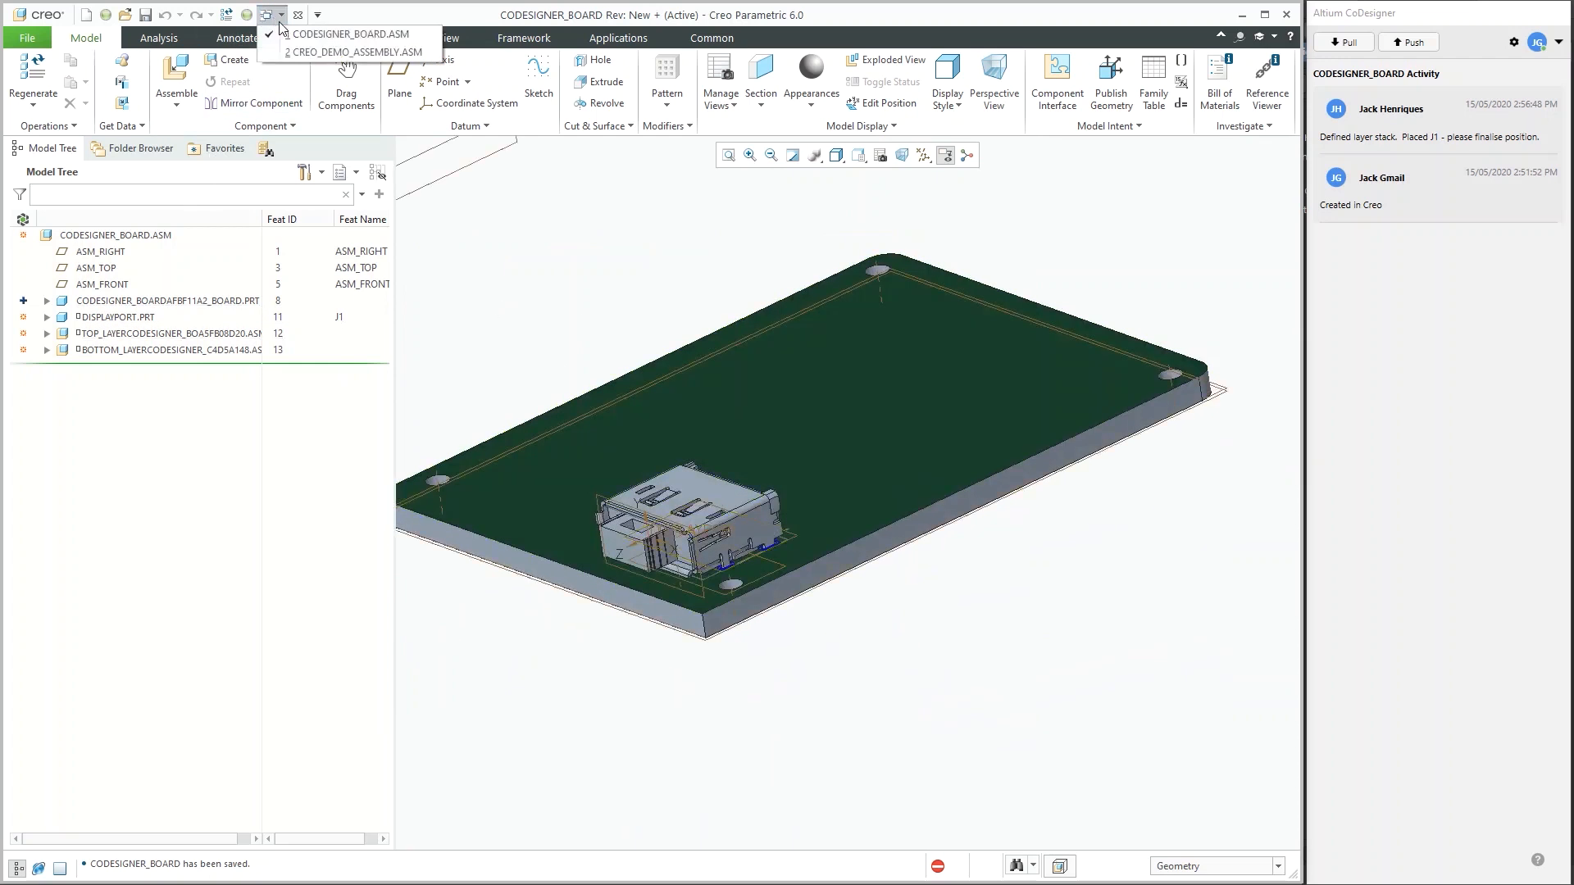
{"action": "left_click", "coordinate": [316, 51]}
{"action": "middle_click_drag", "start_coordinate": [755, 415], "coordinate": [849, 438]}
{"action": "scroll", "coordinate": [1047, 503], "scroll_direction": "down", "scroll_amount": 4}
{"action": "middle_click_drag", "start_coordinate": [1048, 503], "coordinate": [912, 437]}
{"action": "scroll", "coordinate": [1013, 564], "scroll_direction": "down", "scroll_amount": 5}
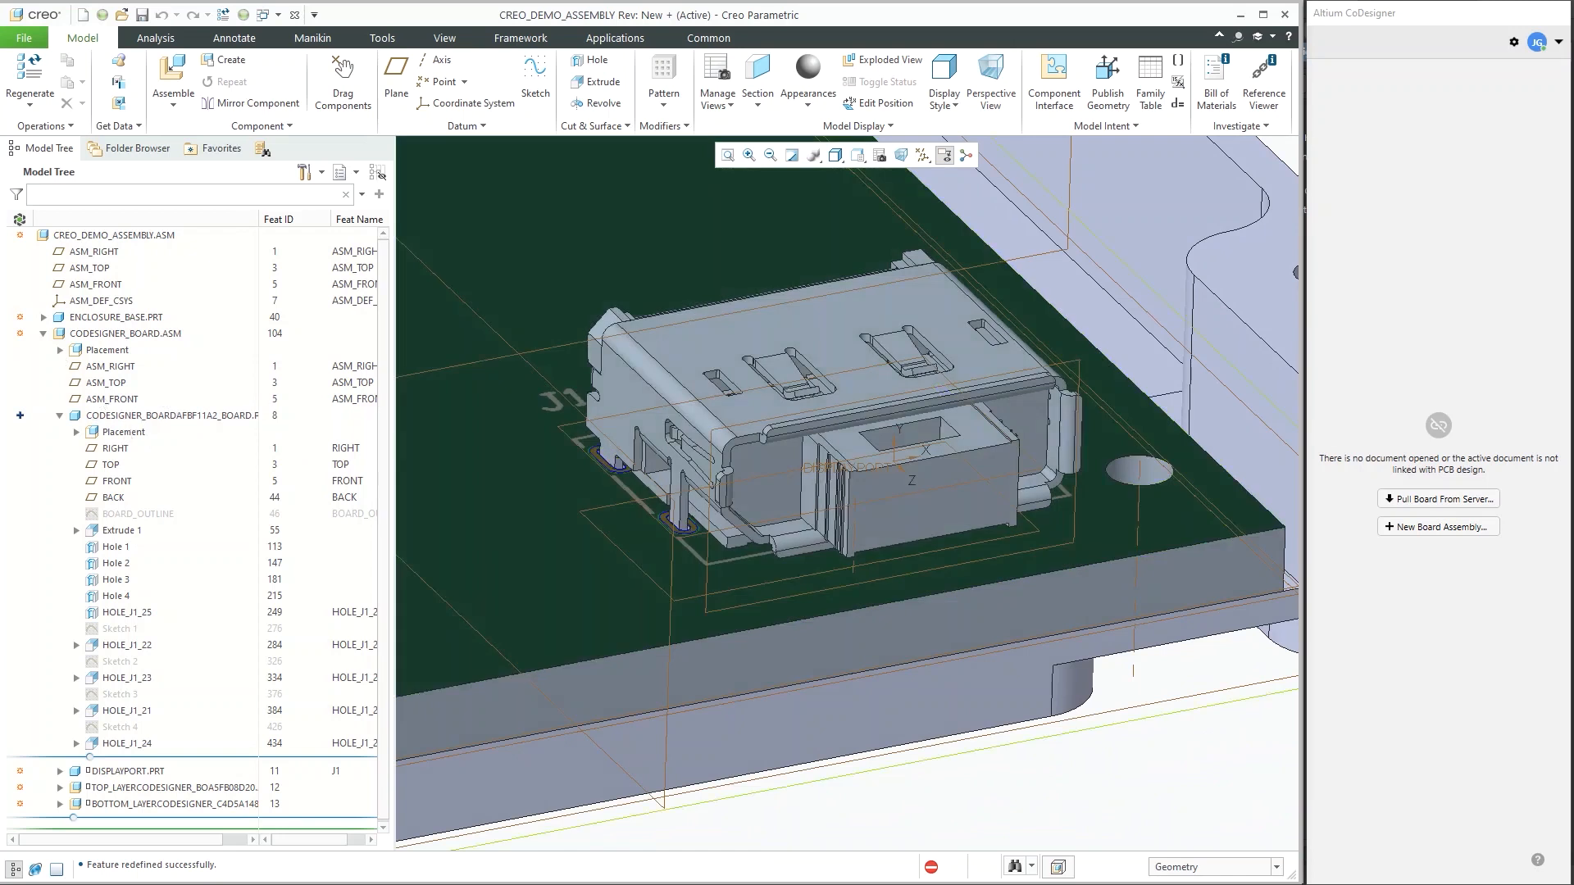
- Edit the definition of DISPLAYPORT.PRT and constrain its mounting surface coincident with the board's upper face
{"action": "left_click", "coordinate": [135, 771]}
{"action": "left_click", "coordinate": [177, 701]}
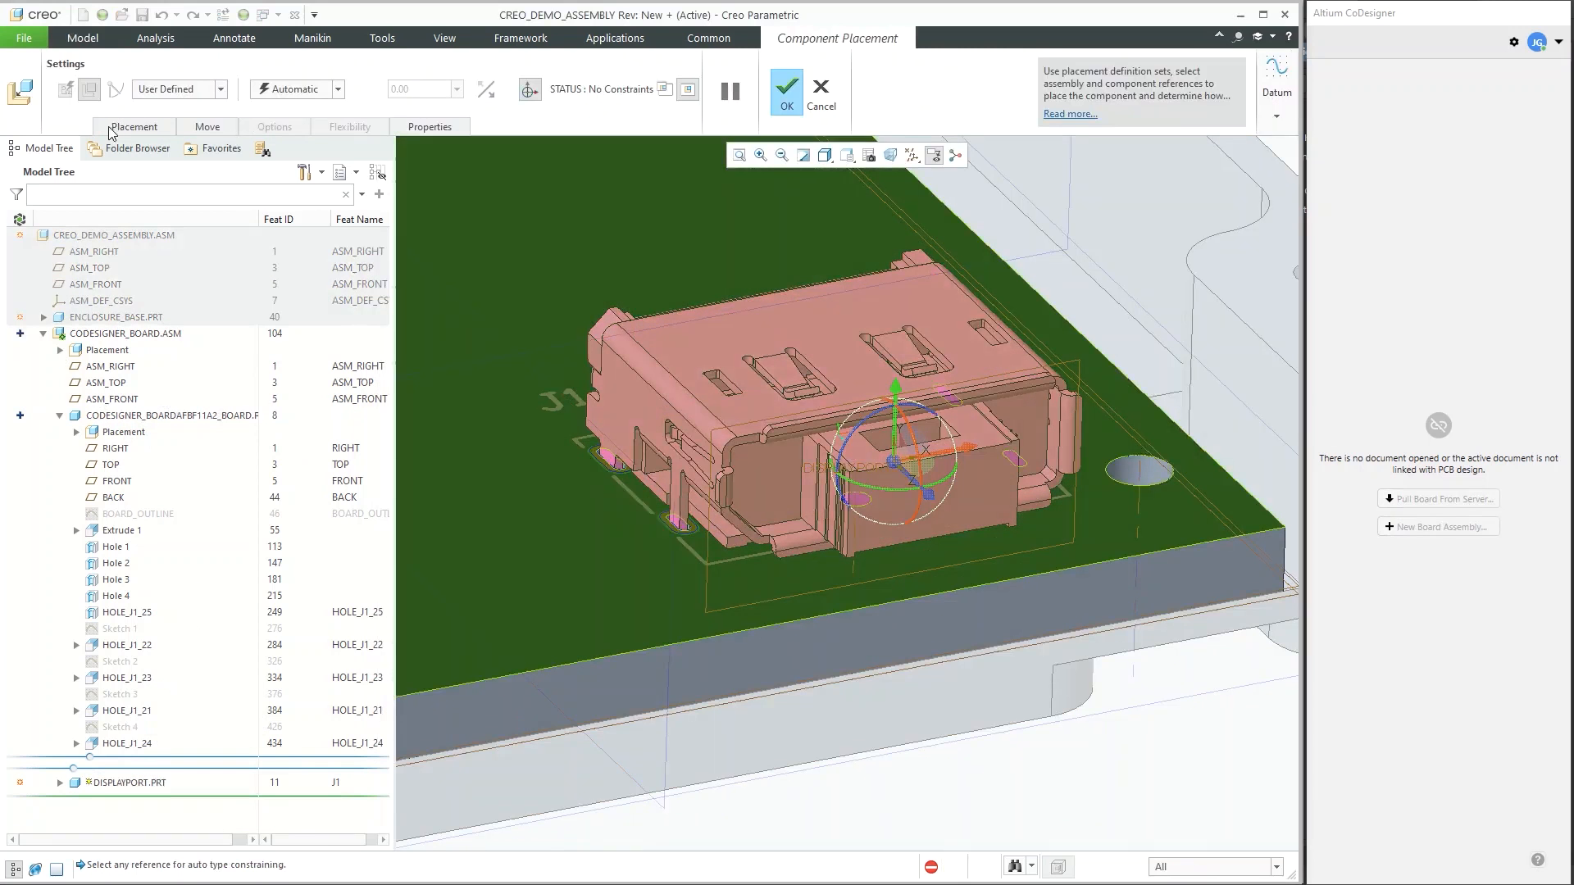
{"action": "left_click", "coordinate": [133, 127]}
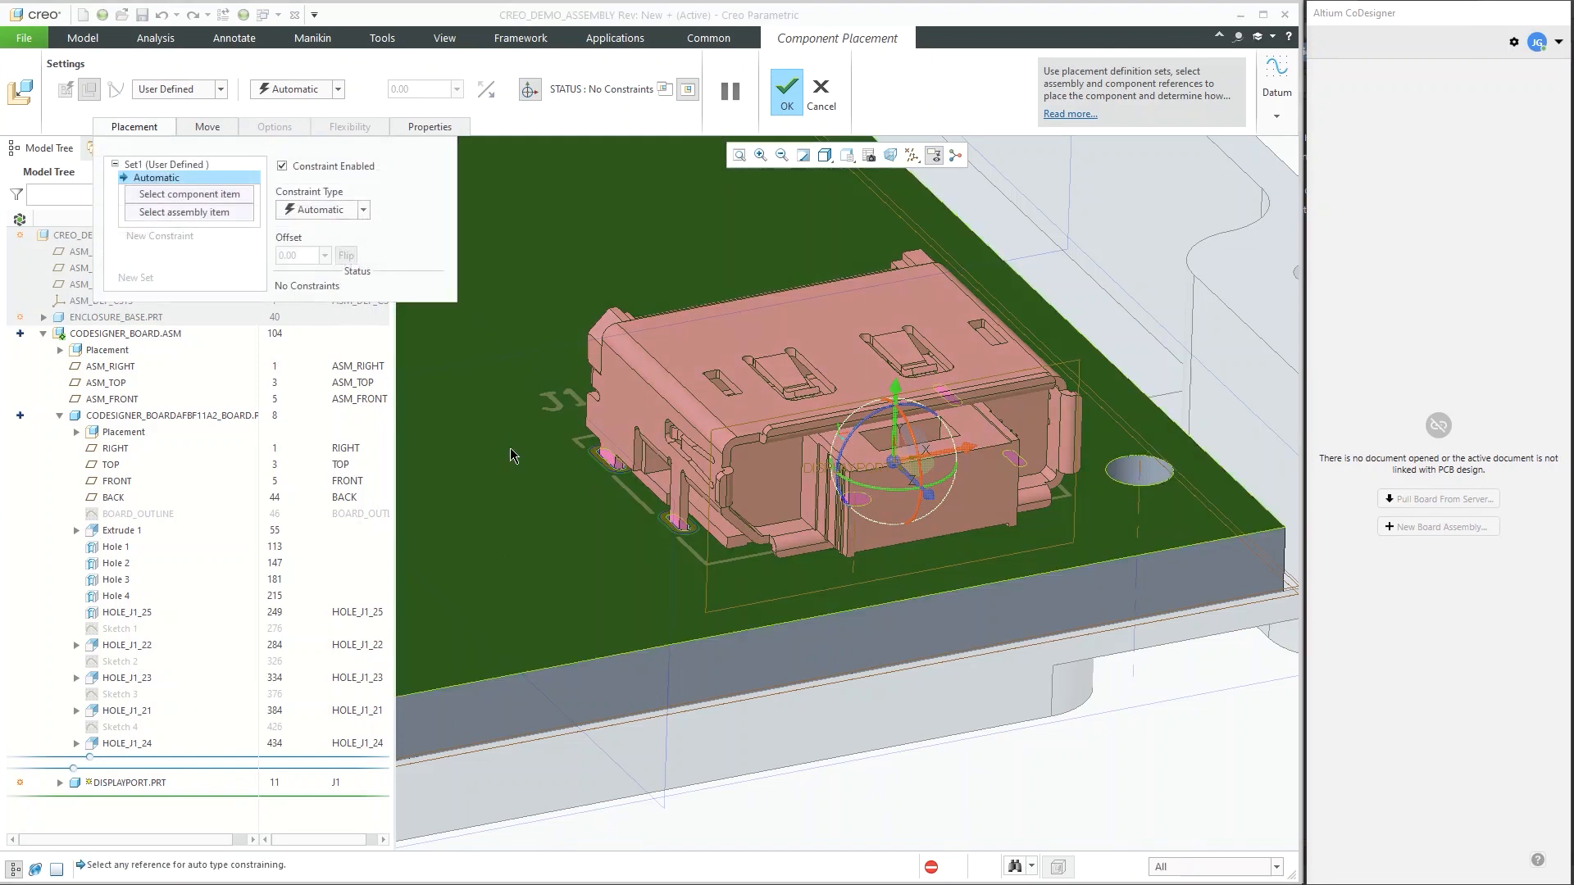
{"action": "scroll", "coordinate": [748, 551], "scroll_direction": "up", "scroll_amount": 5}
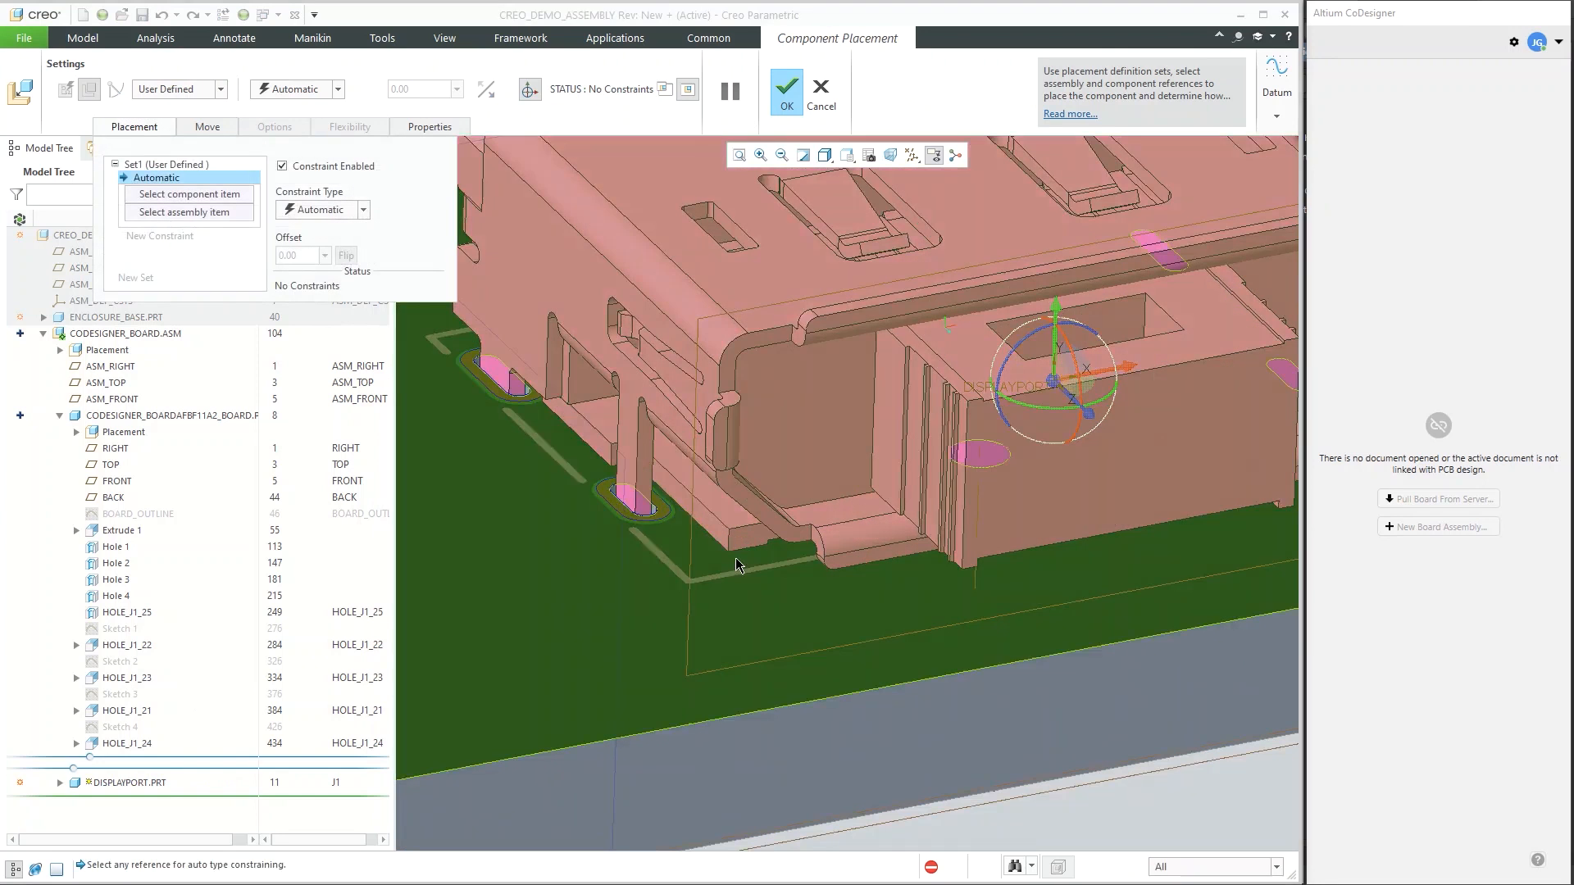
{"action": "left_click", "coordinate": [745, 547]}
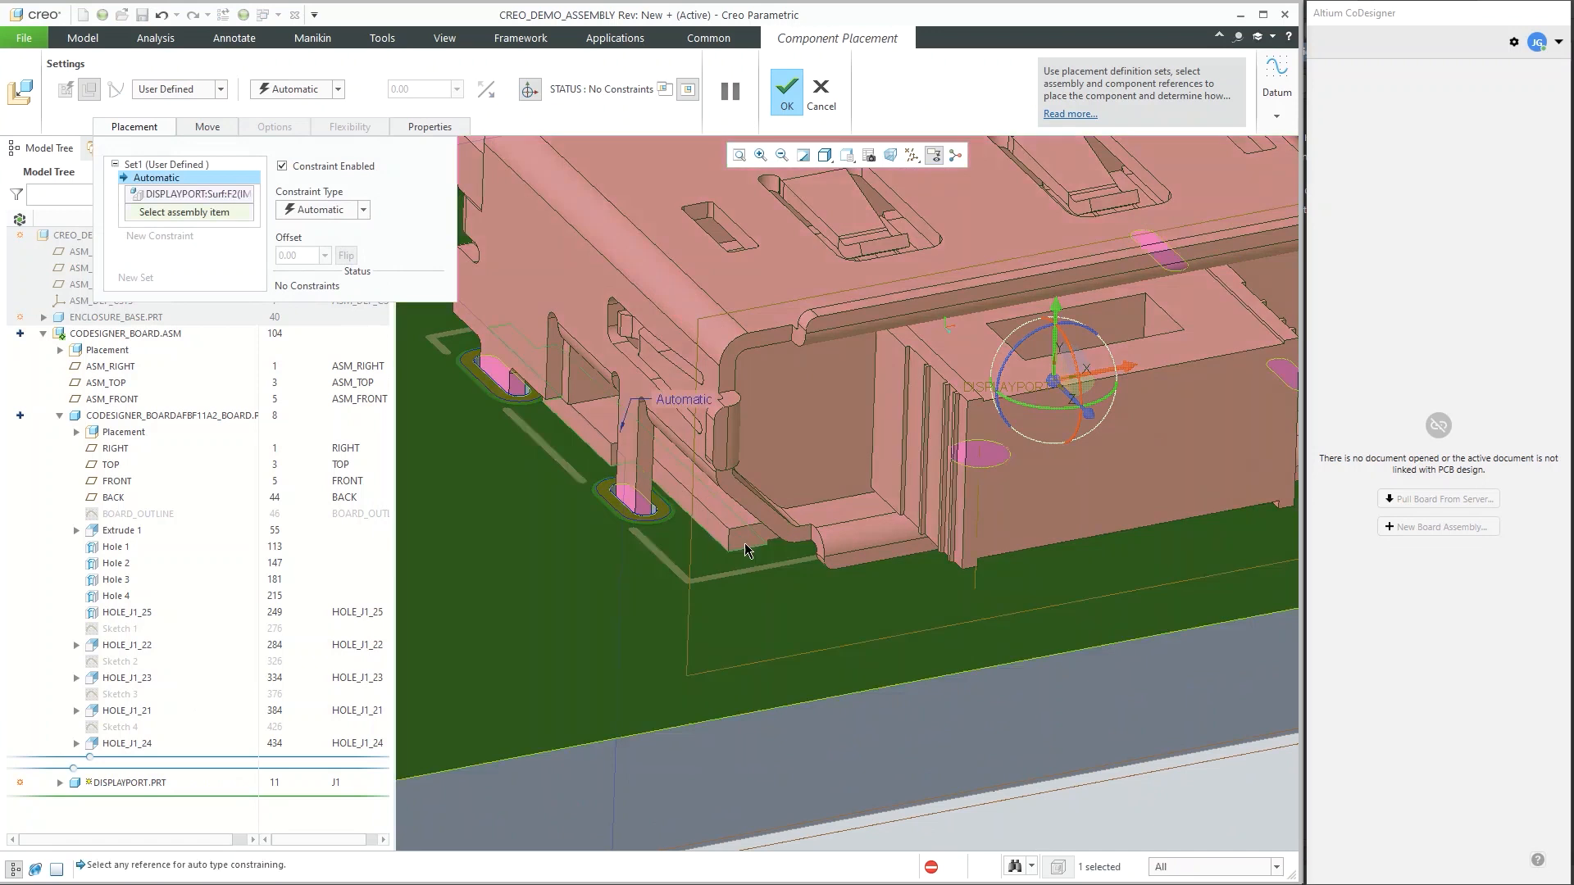
{"action": "left_click", "coordinate": [603, 589]}
{"action": "scroll", "coordinate": [748, 560], "scroll_direction": "down", "scroll_amount": 5}
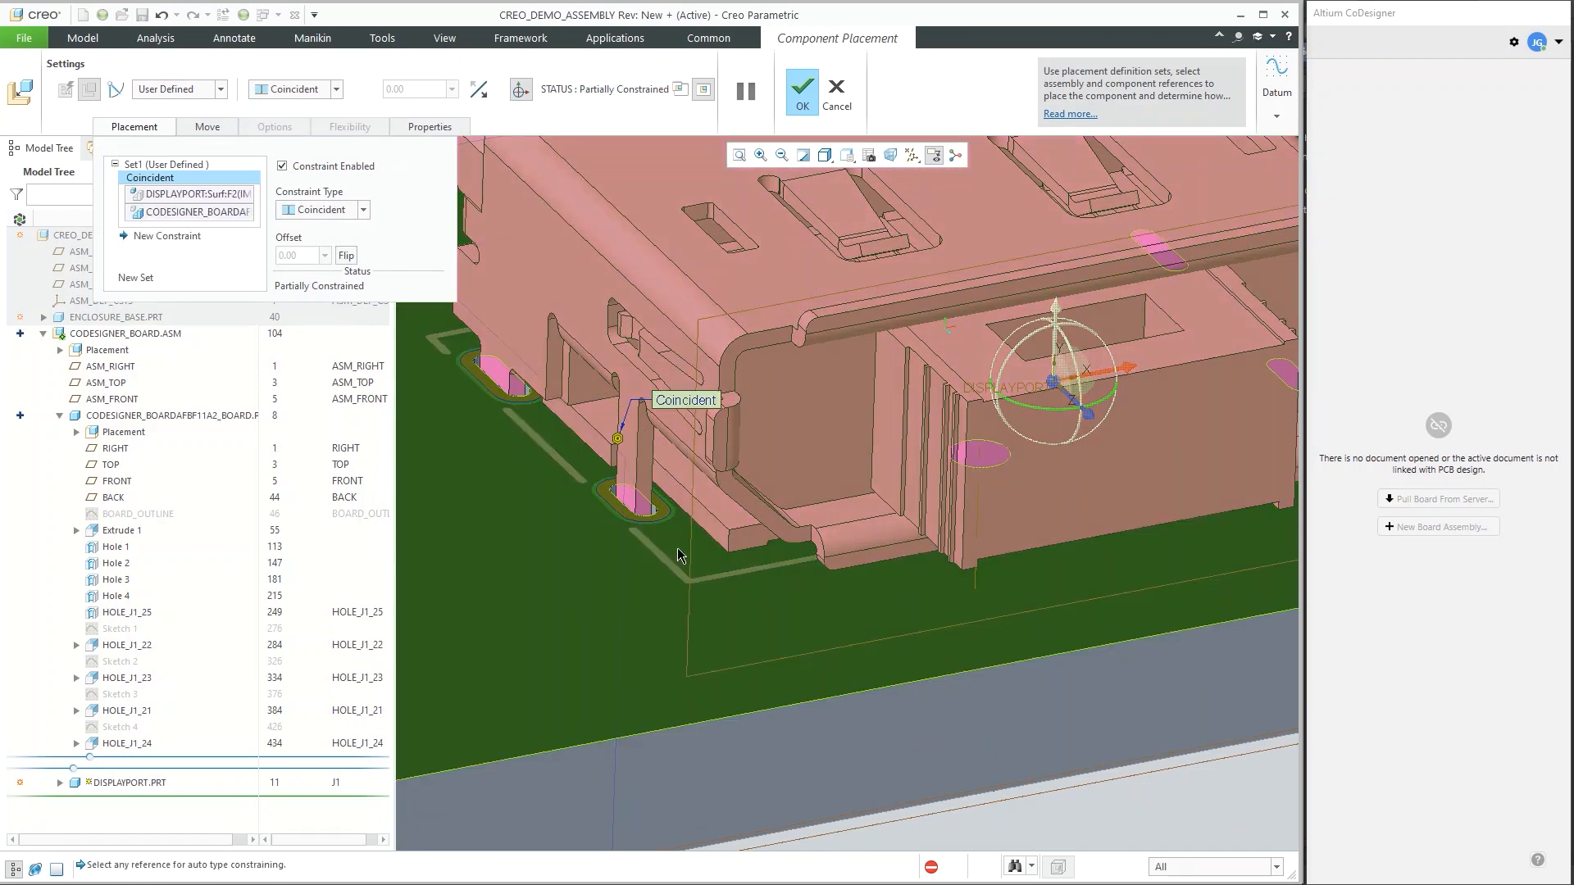
- Add a second Coincident constraint between the DisplayPort connector's front surface and the board's front side face
{"action": "middle_click_drag", "start_coordinate": [748, 560], "coordinate": [729, 525]}
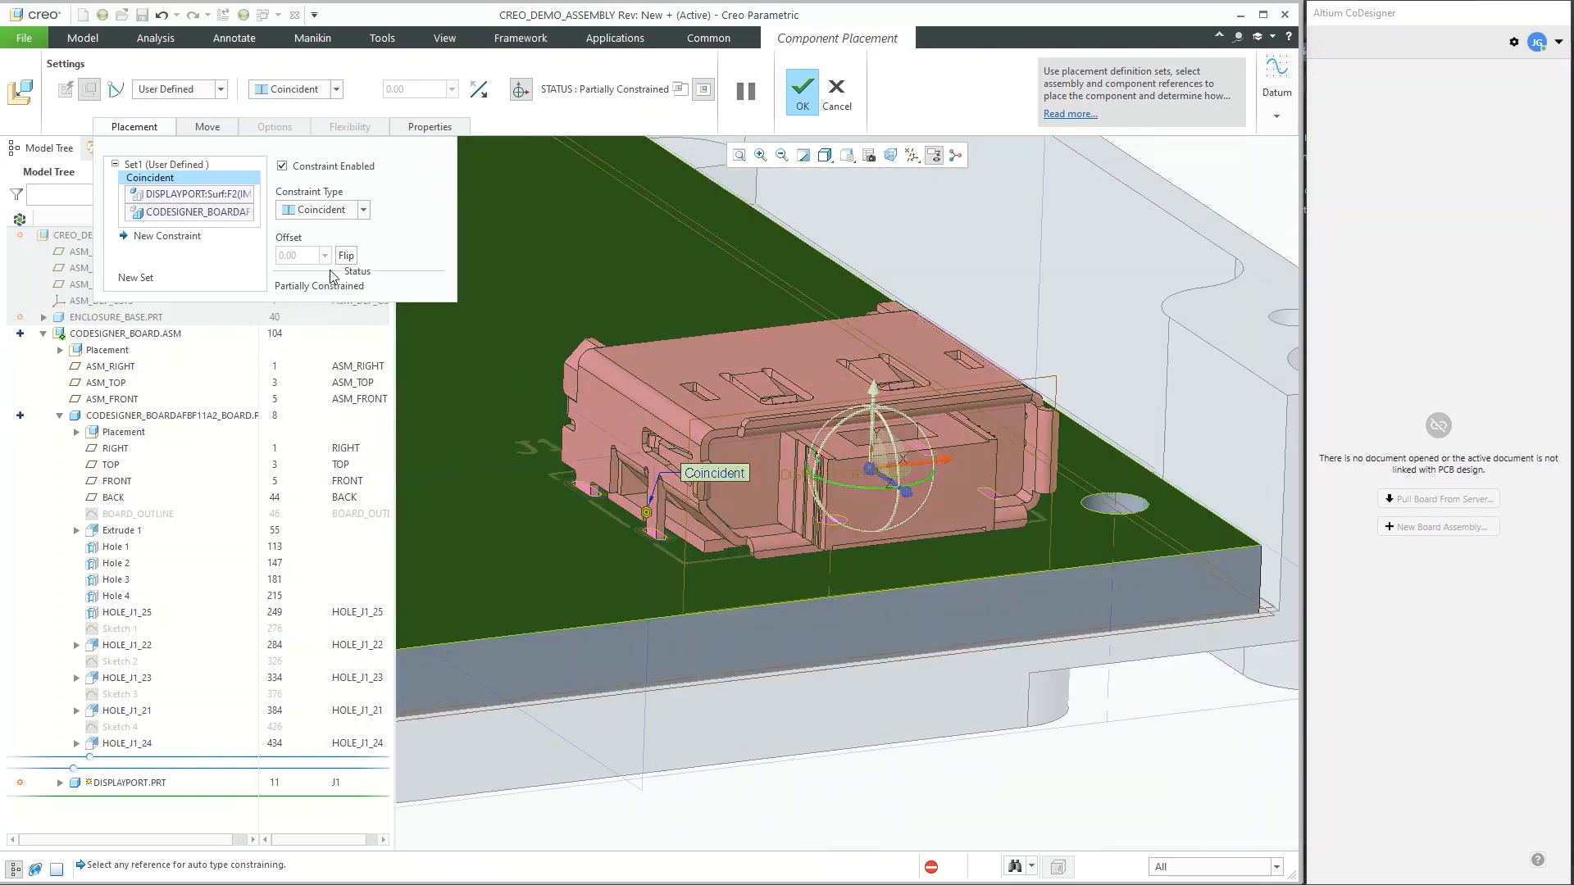
{"action": "left_click", "coordinate": [167, 237]}
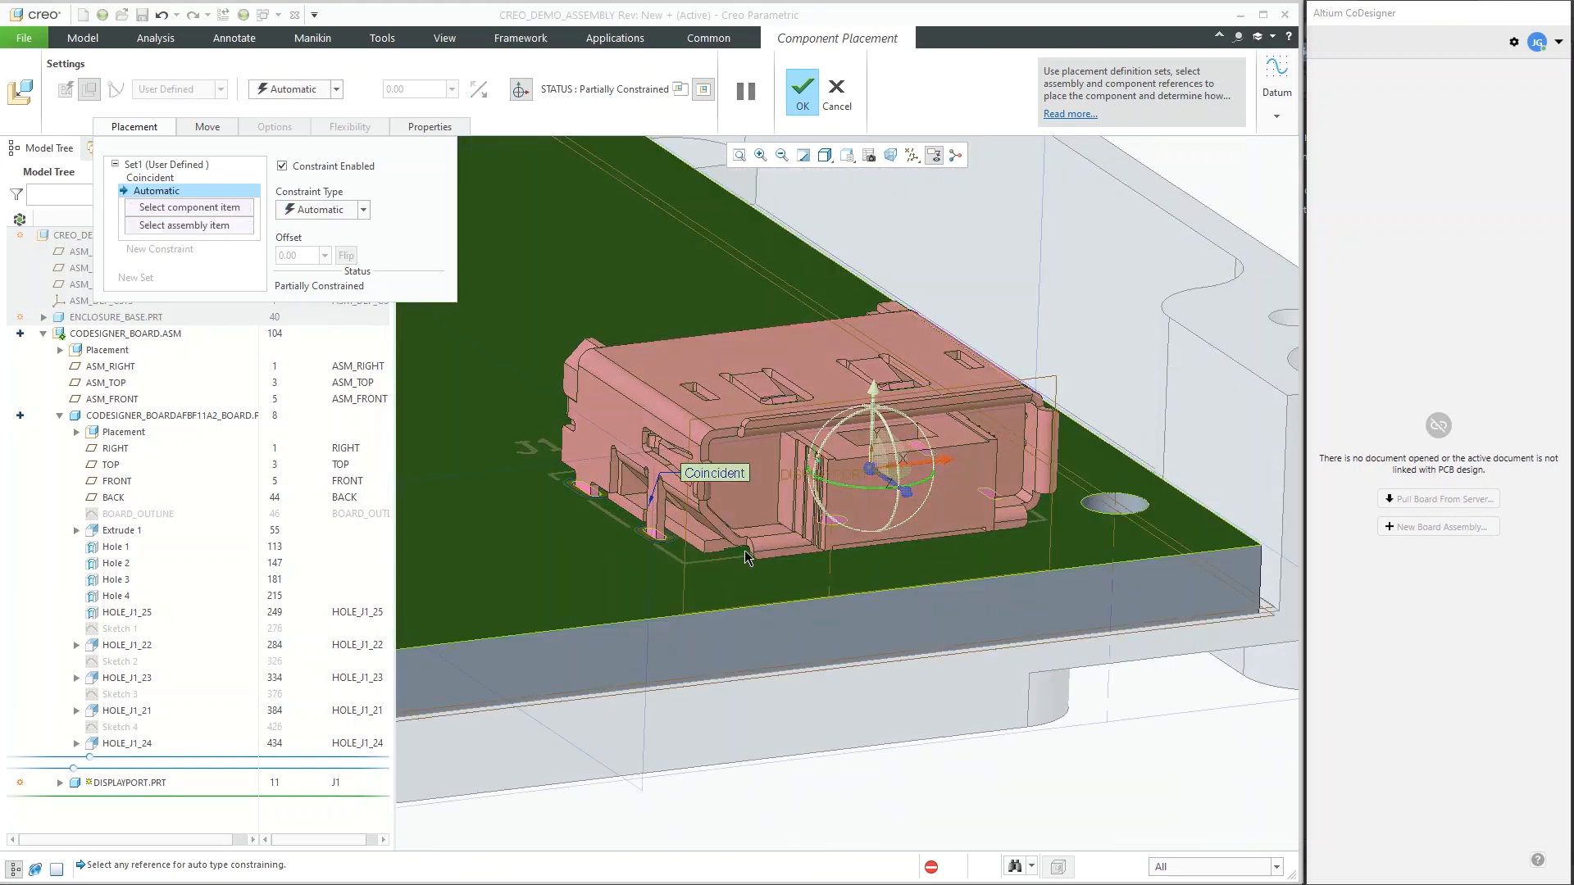
{"action": "scroll", "coordinate": [728, 529], "scroll_direction": "up", "scroll_amount": 4}
{"action": "left_click", "coordinate": [728, 524]}
{"action": "left_click", "coordinate": [866, 764]}
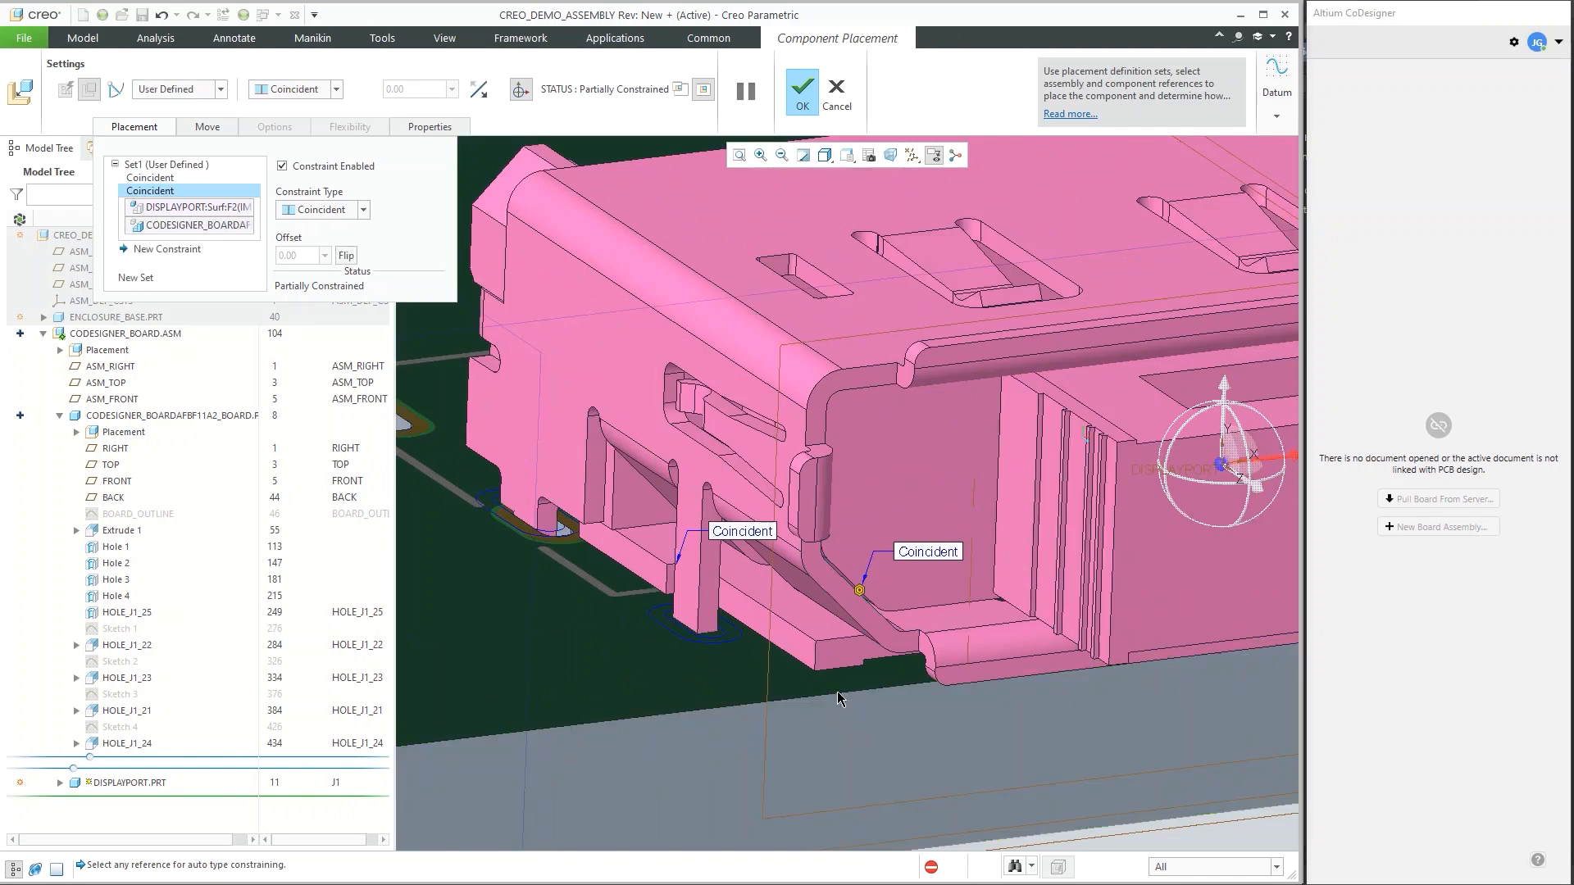
{"action": "scroll", "coordinate": [841, 693], "scroll_direction": "down", "scroll_amount": 4}
{"action": "middle_click_drag", "start_coordinate": [846, 661], "coordinate": [895, 687]}
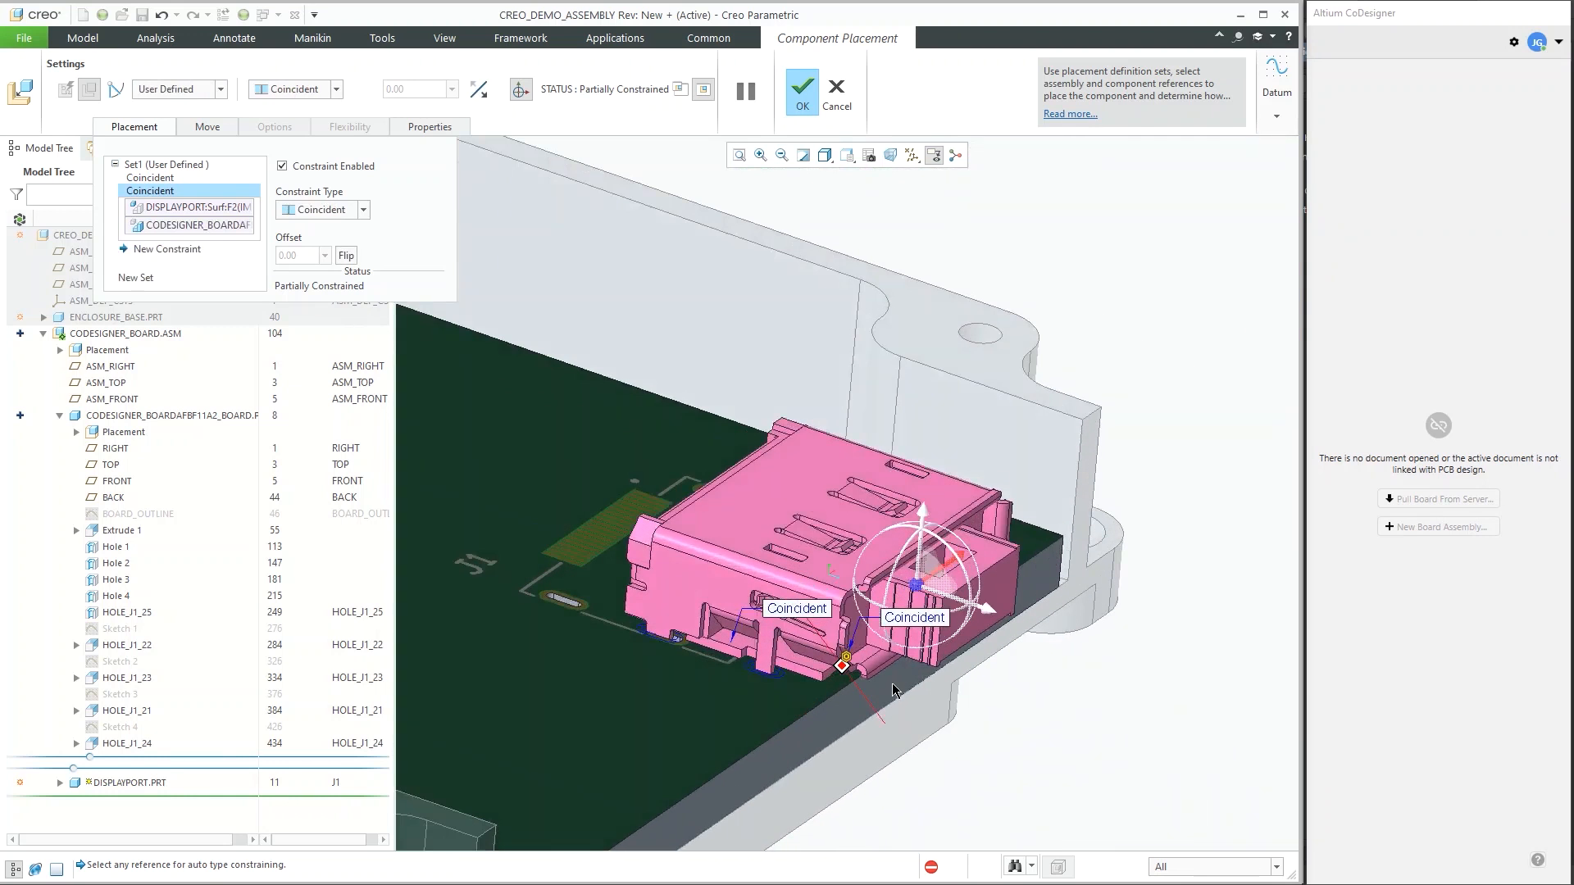
- Add a Distance constraint between the enclosure base's inner corner wall and the adjacent side surface of the DisplayPort connector
{"action": "left_click", "coordinate": [202, 248]}
{"action": "middle_click_drag", "start_coordinate": [846, 454], "coordinate": [817, 493]}
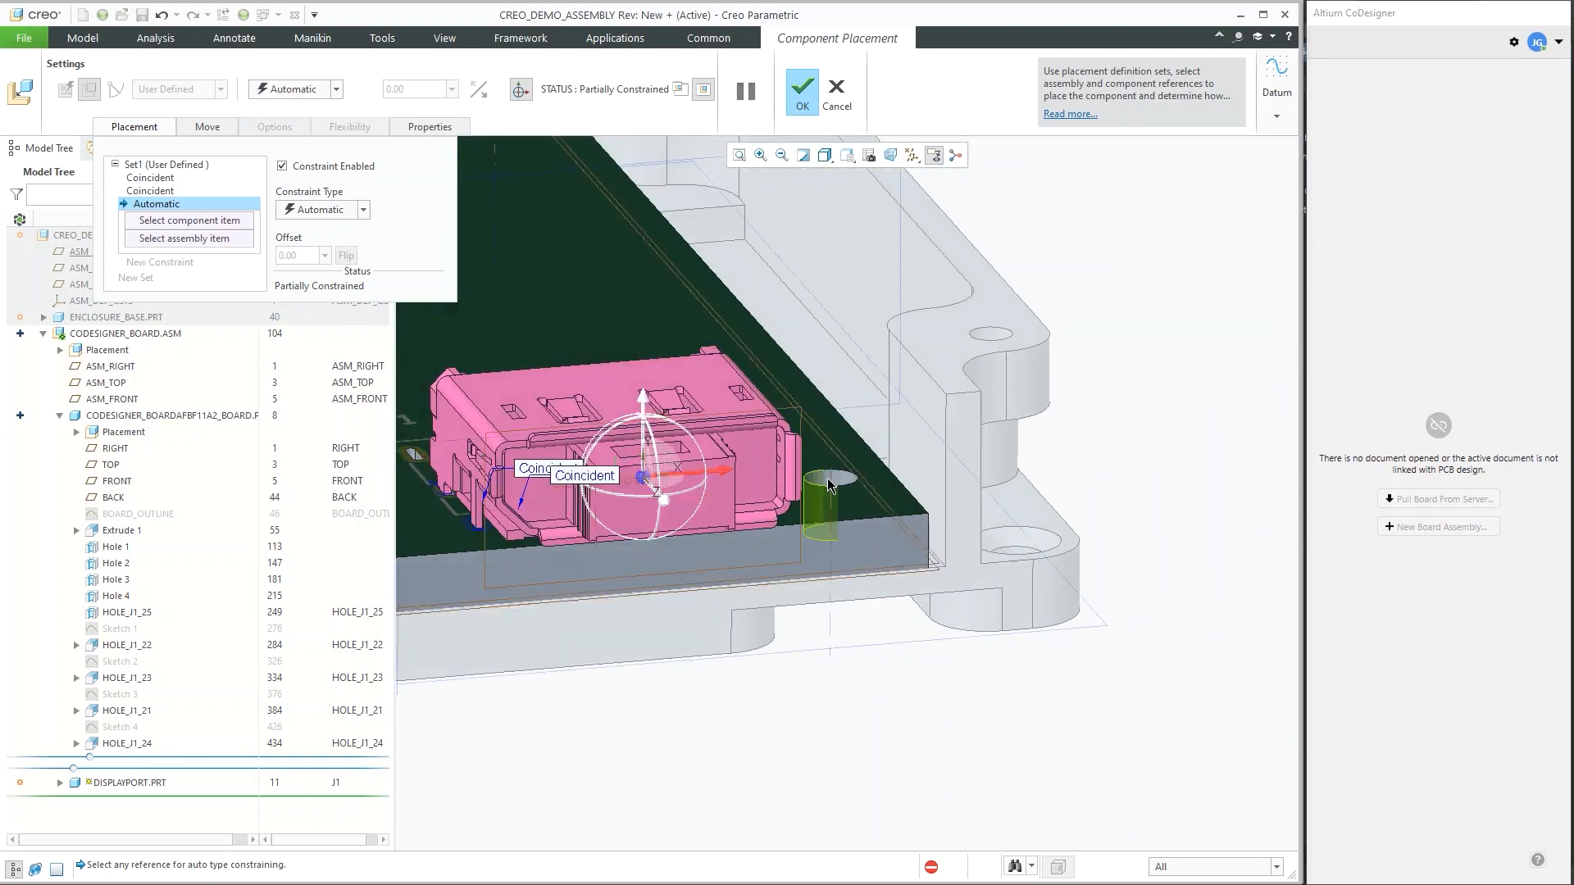
{"action": "left_click", "coordinate": [363, 210]}
{"action": "left_click", "coordinate": [312, 237]}
{"action": "left_click", "coordinate": [932, 410]}
{"action": "middle_click_drag", "start_coordinate": [933, 410], "coordinate": [767, 405]}
{"action": "left_click", "coordinate": [762, 401]}
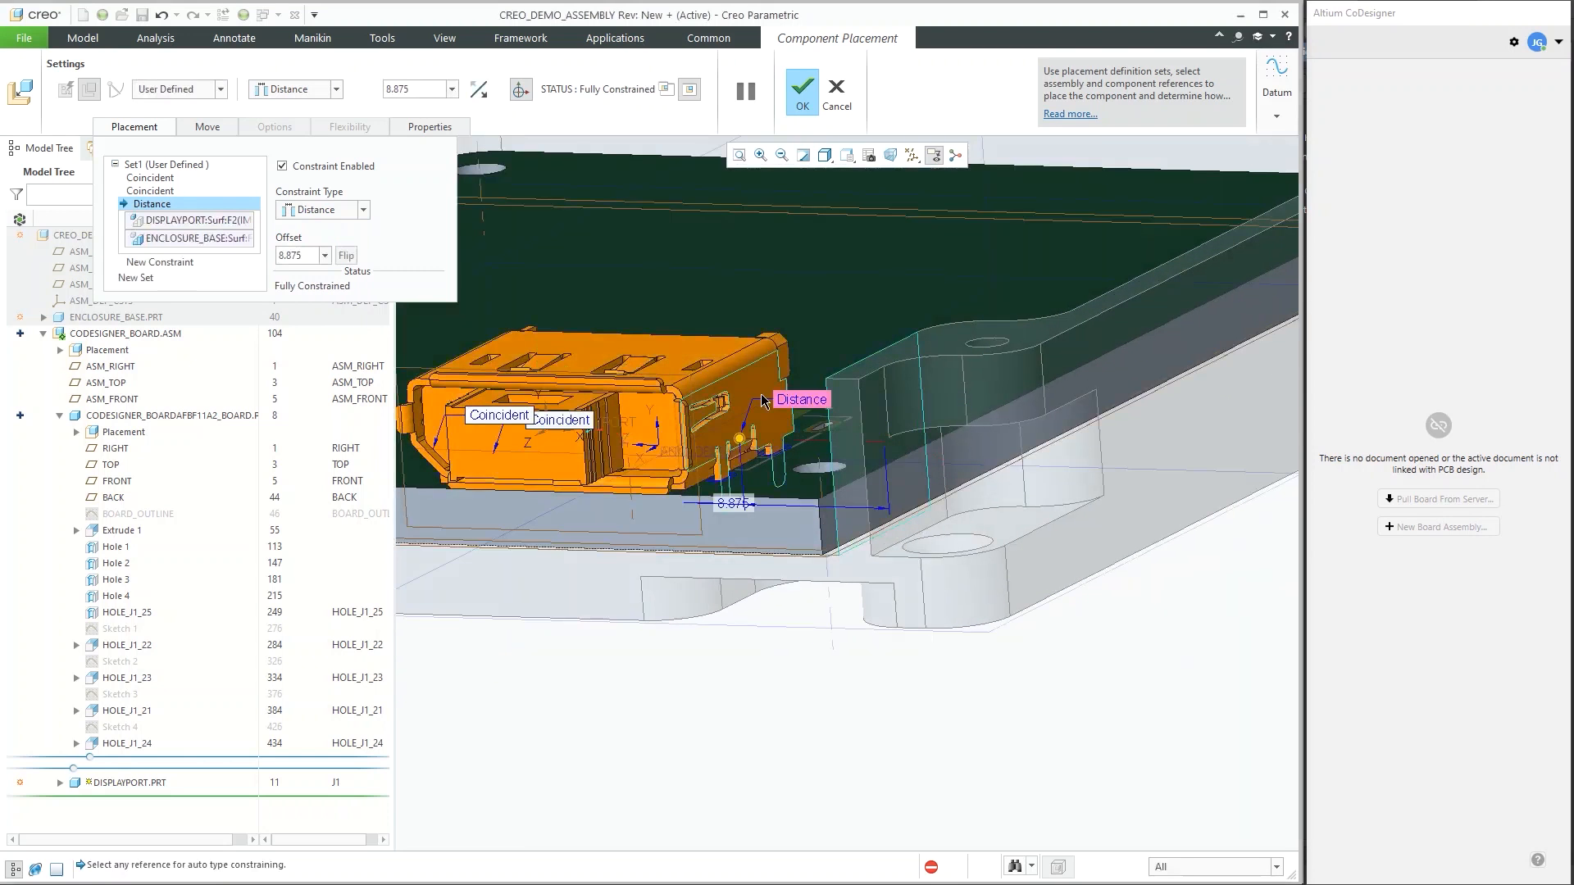
- Set the connector's distance offset from the enclosure to 10 and accept the component placement
{"action": "double_click", "coordinate": [307, 256]}
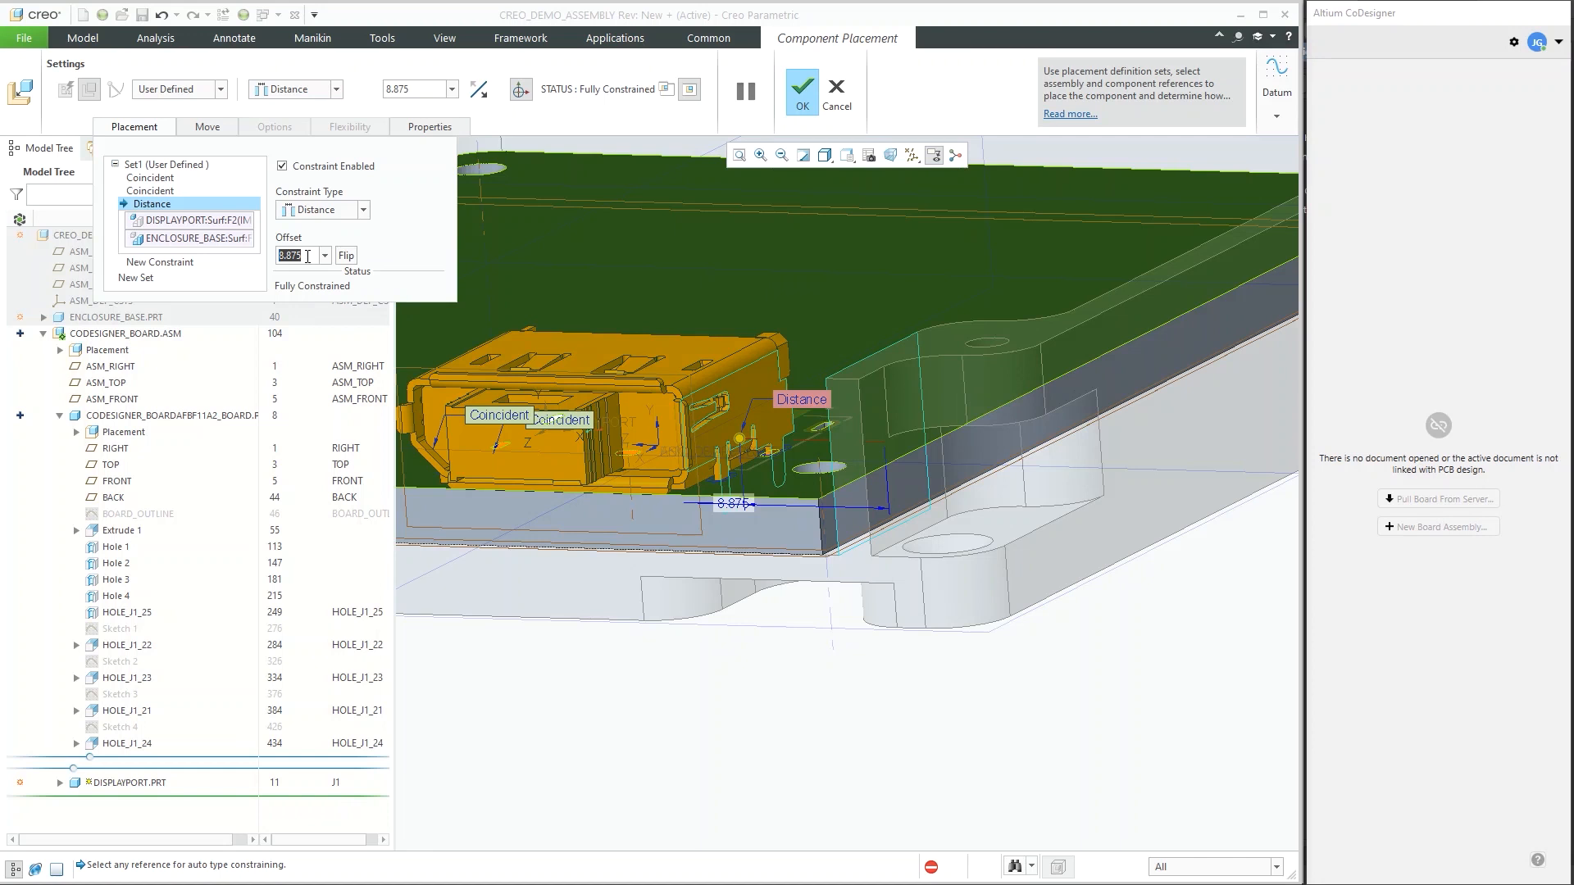
{"action": "type", "text": "10"}
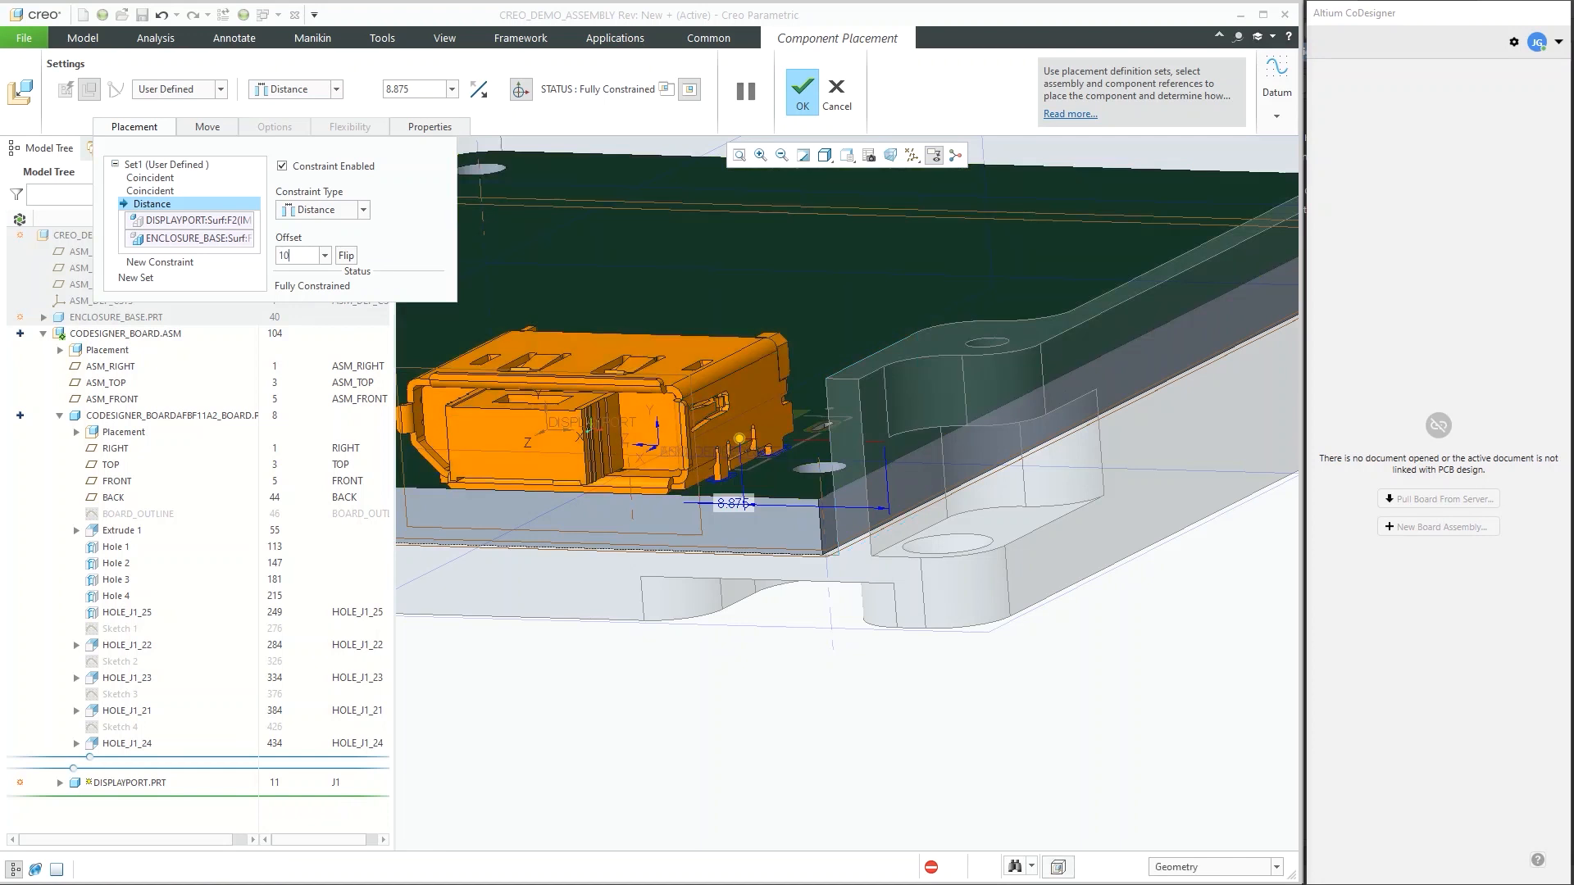
{"action": "key", "text": "Return"}
{"action": "scroll", "coordinate": [635, 419], "scroll_direction": "down", "scroll_amount": 2}
{"action": "middle_click_drag", "start_coordinate": [635, 421], "coordinate": [723, 582]}
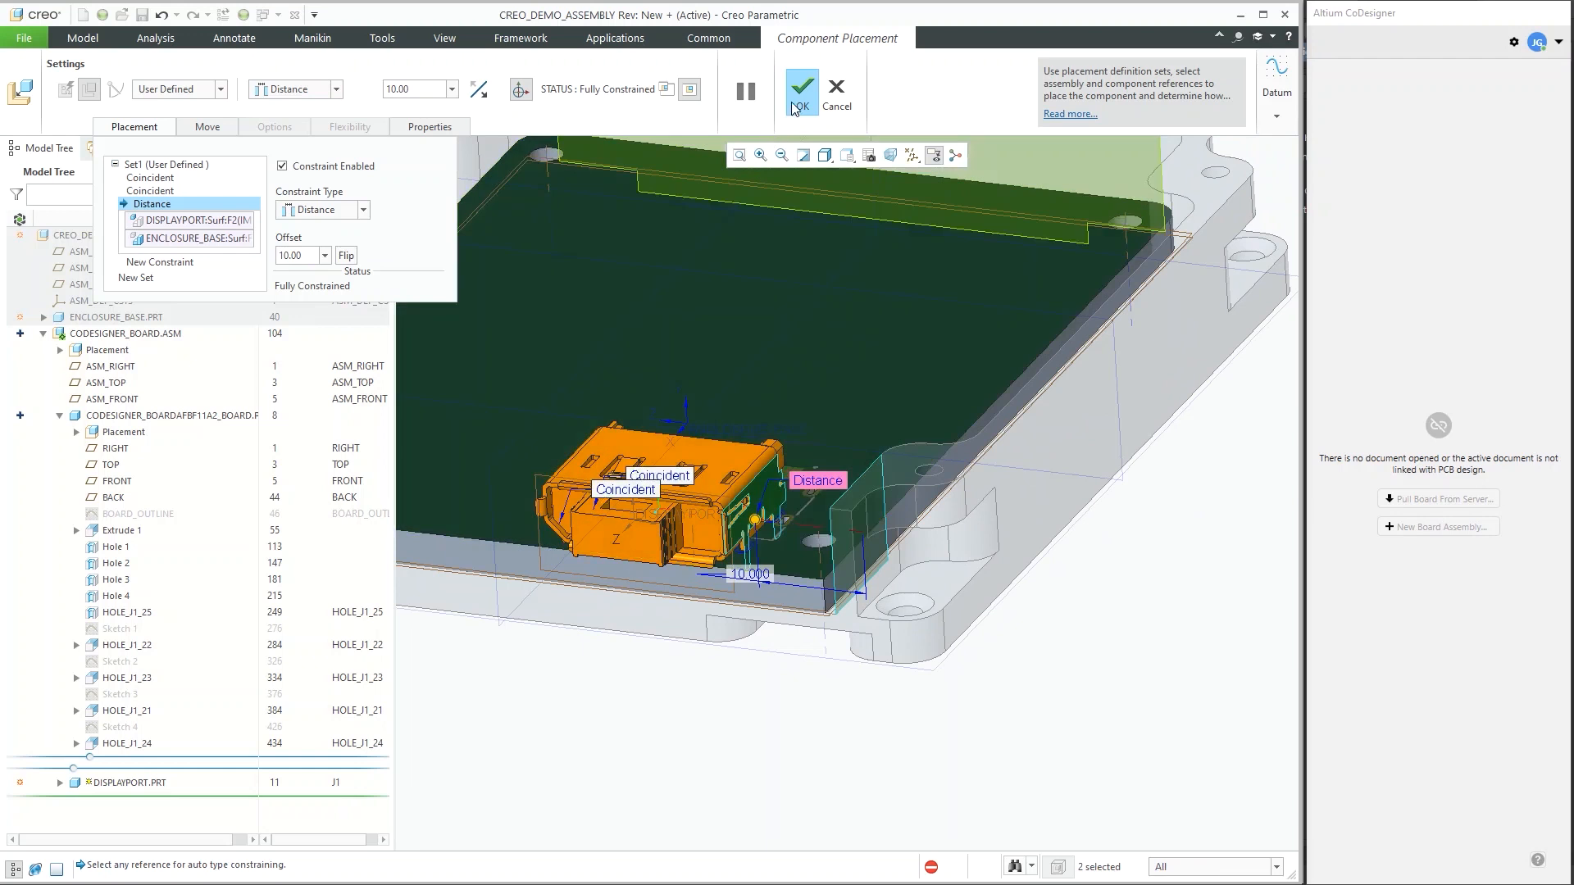
{"action": "left_click", "coordinate": [800, 103]}
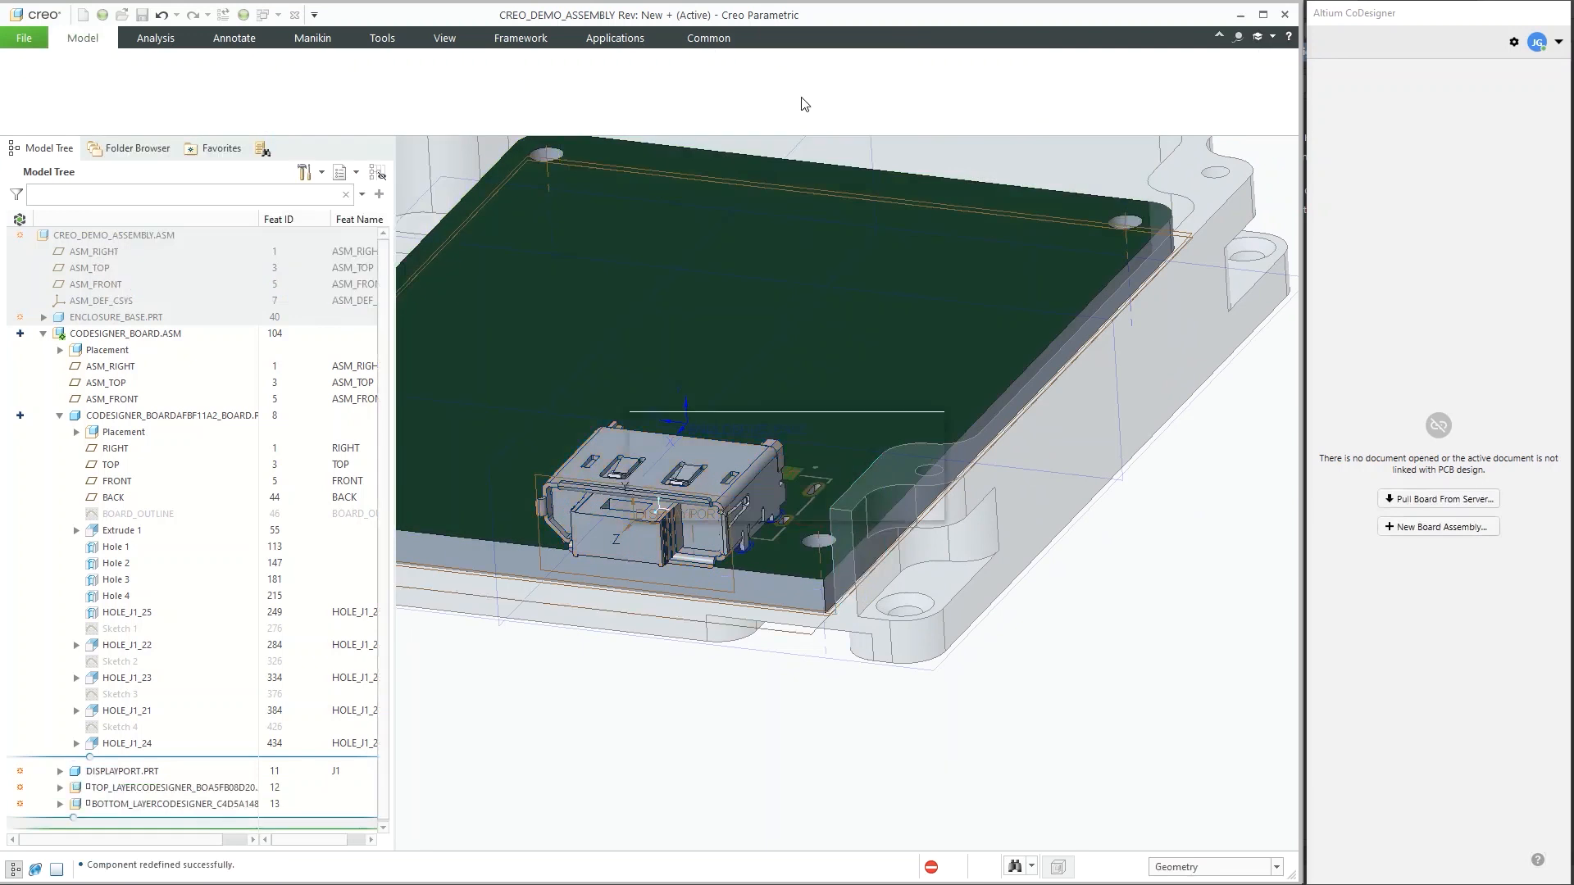
- Examine the repositioned DisplayPort connector, its footprint and its fit inside the enclosure base from several angles
{"action": "scroll", "coordinate": [702, 610], "scroll_direction": "down", "scroll_amount": 2}
{"action": "middle_click_drag", "start_coordinate": [743, 577], "coordinate": [728, 569]}
{"action": "middle_click_drag", "start_coordinate": [812, 525], "coordinate": [746, 554]}
{"action": "scroll", "coordinate": [744, 551], "scroll_direction": "up", "scroll_amount": 3}
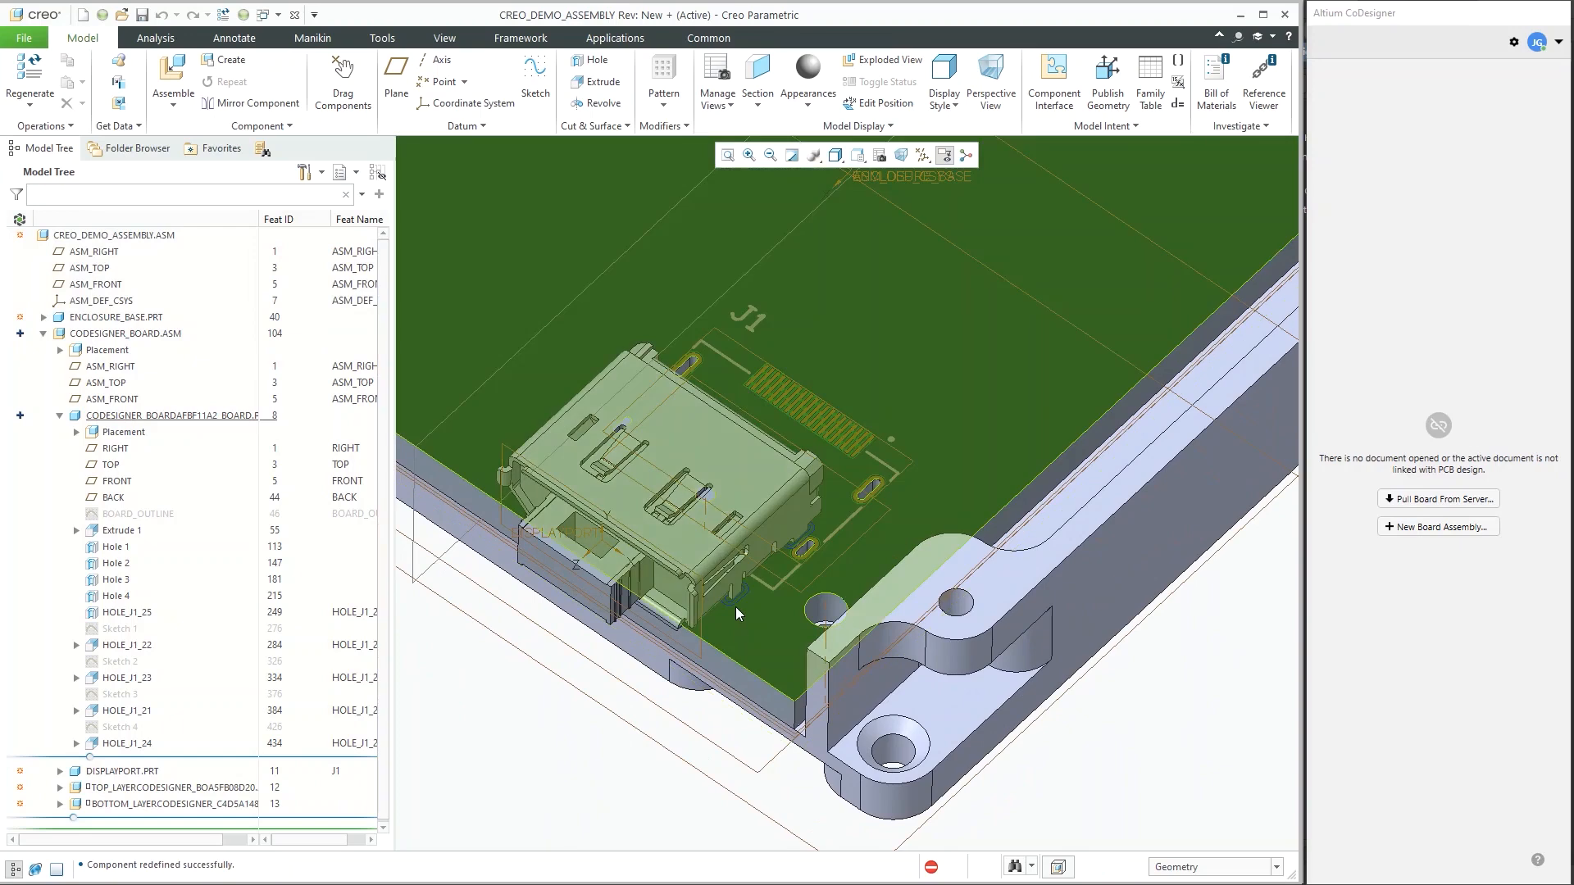
{"action": "middle_click_drag", "start_coordinate": [737, 609], "coordinate": [825, 681], "text": "shift"}
{"action": "middle_click_drag", "start_coordinate": [759, 633], "coordinate": [1201, 654]}
{"action": "scroll", "coordinate": [760, 615], "scroll_direction": "down", "scroll_amount": 1}
{"action": "scroll", "coordinate": [736, 590], "scroll_direction": "down", "scroll_amount": 1}
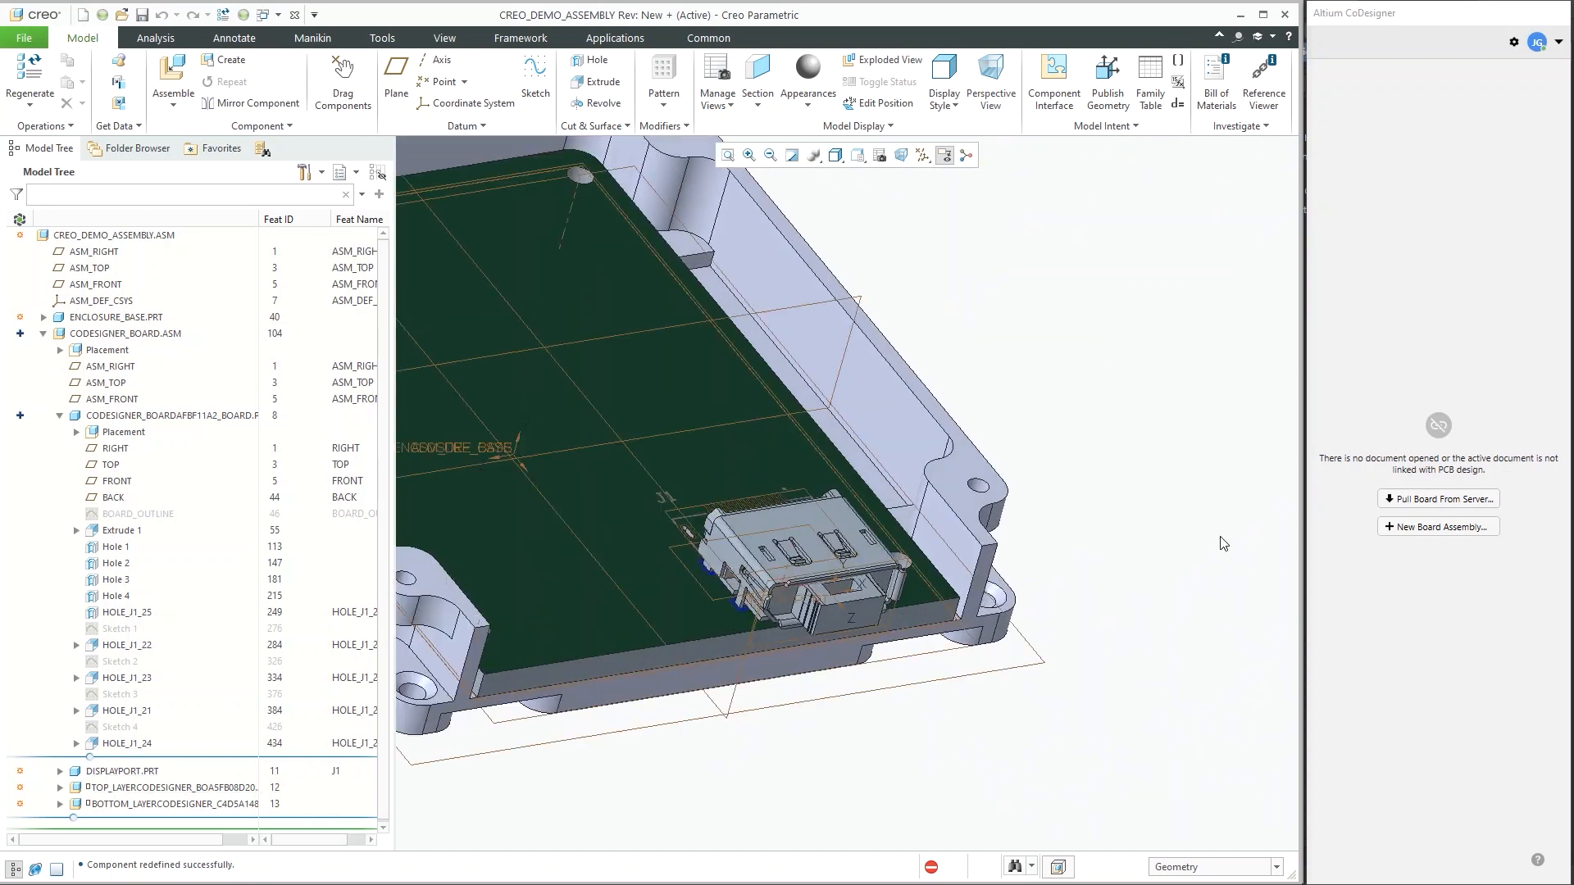
{"action": "middle_click_drag", "start_coordinate": [668, 527], "coordinate": [1138, 410]}
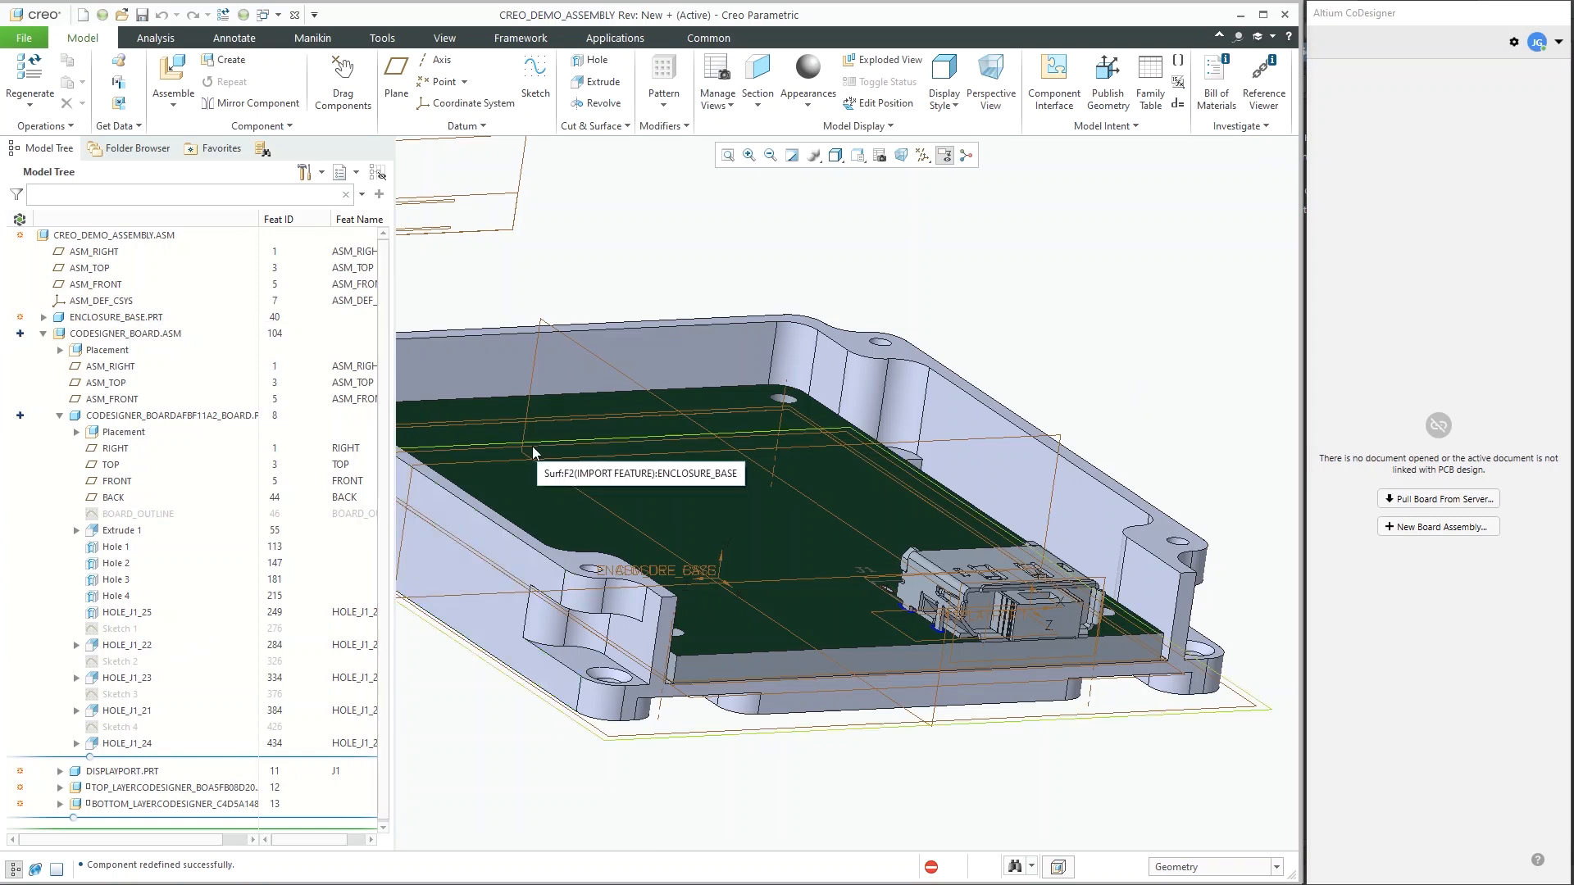
- Activate the CODESIGNER_BOARD.ASM subassembly and bring rj45.prt into it as a new component
{"action": "left_click", "coordinate": [120, 334]}
{"action": "left_click", "coordinate": [135, 270]}
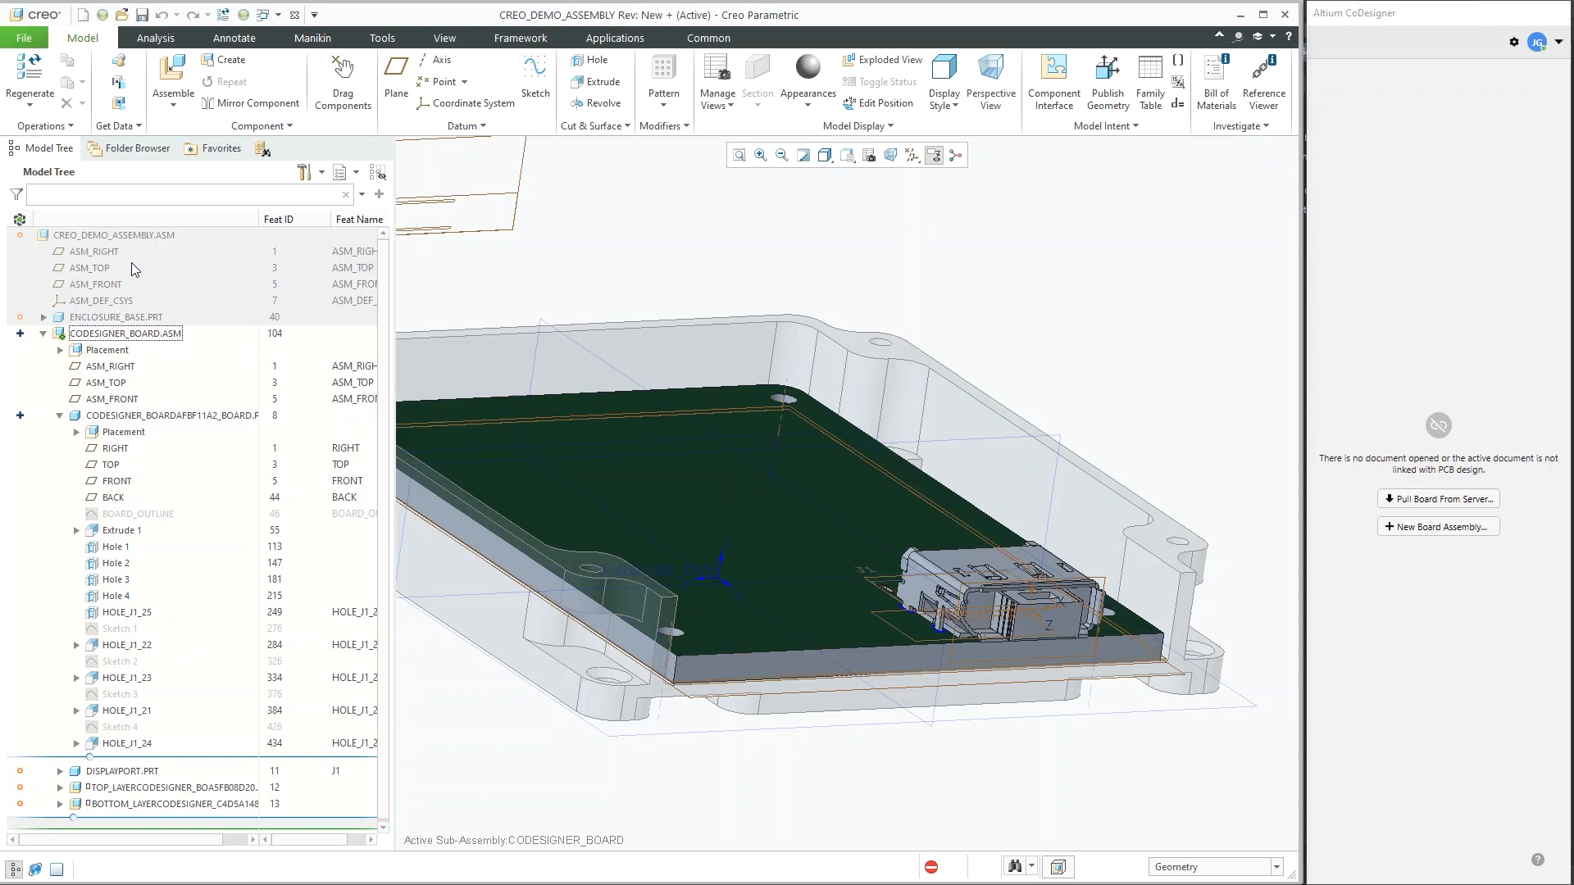
{"action": "left_click", "coordinate": [166, 67]}
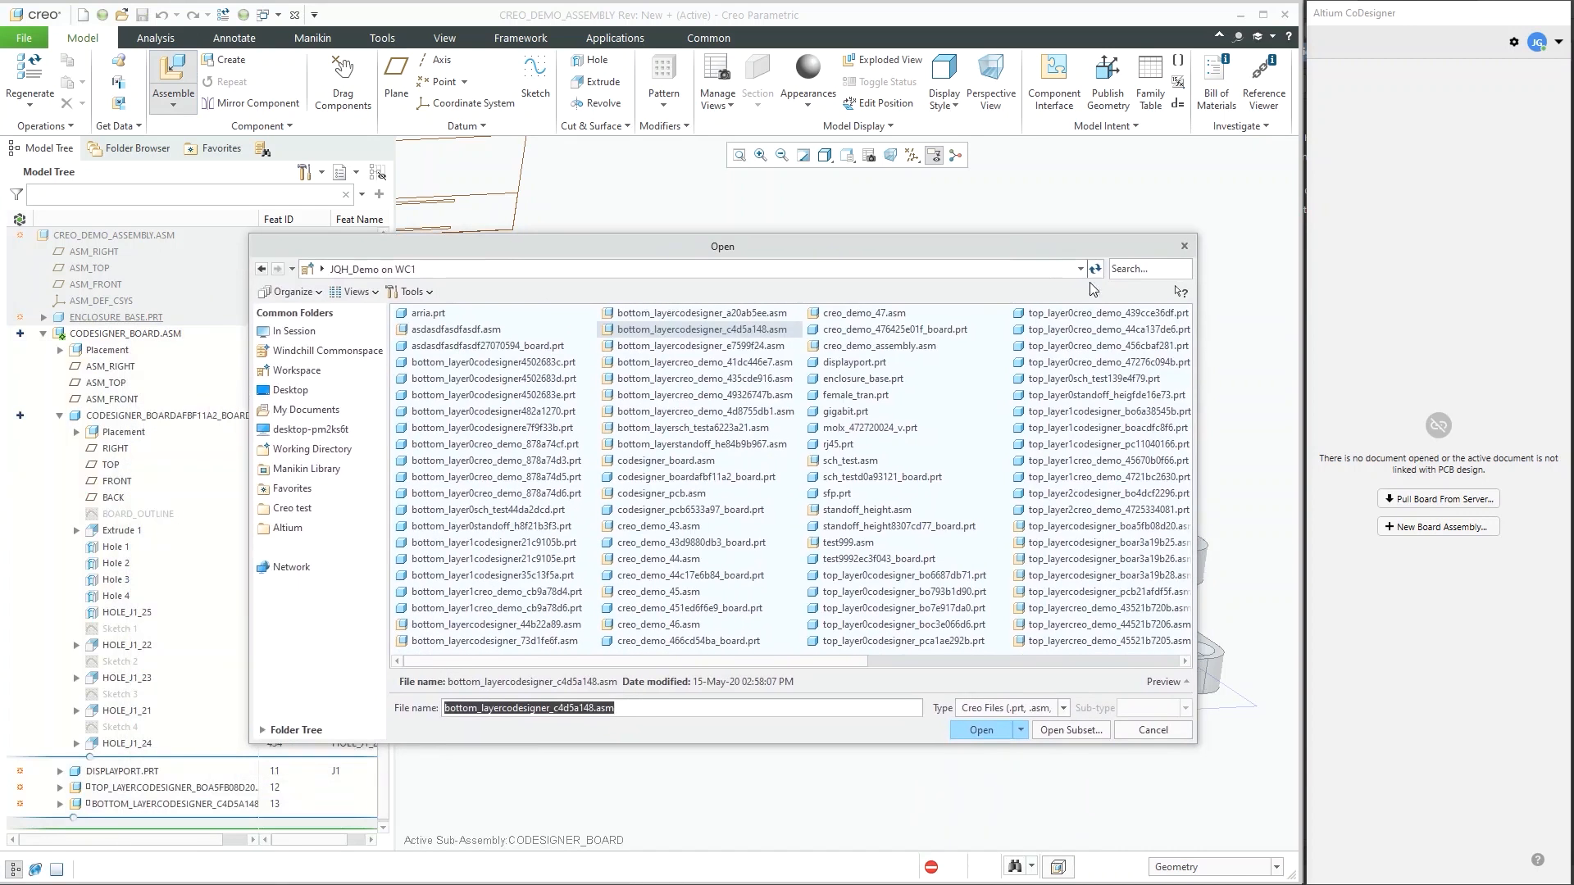
{"action": "type", "text": "j45.prt"}
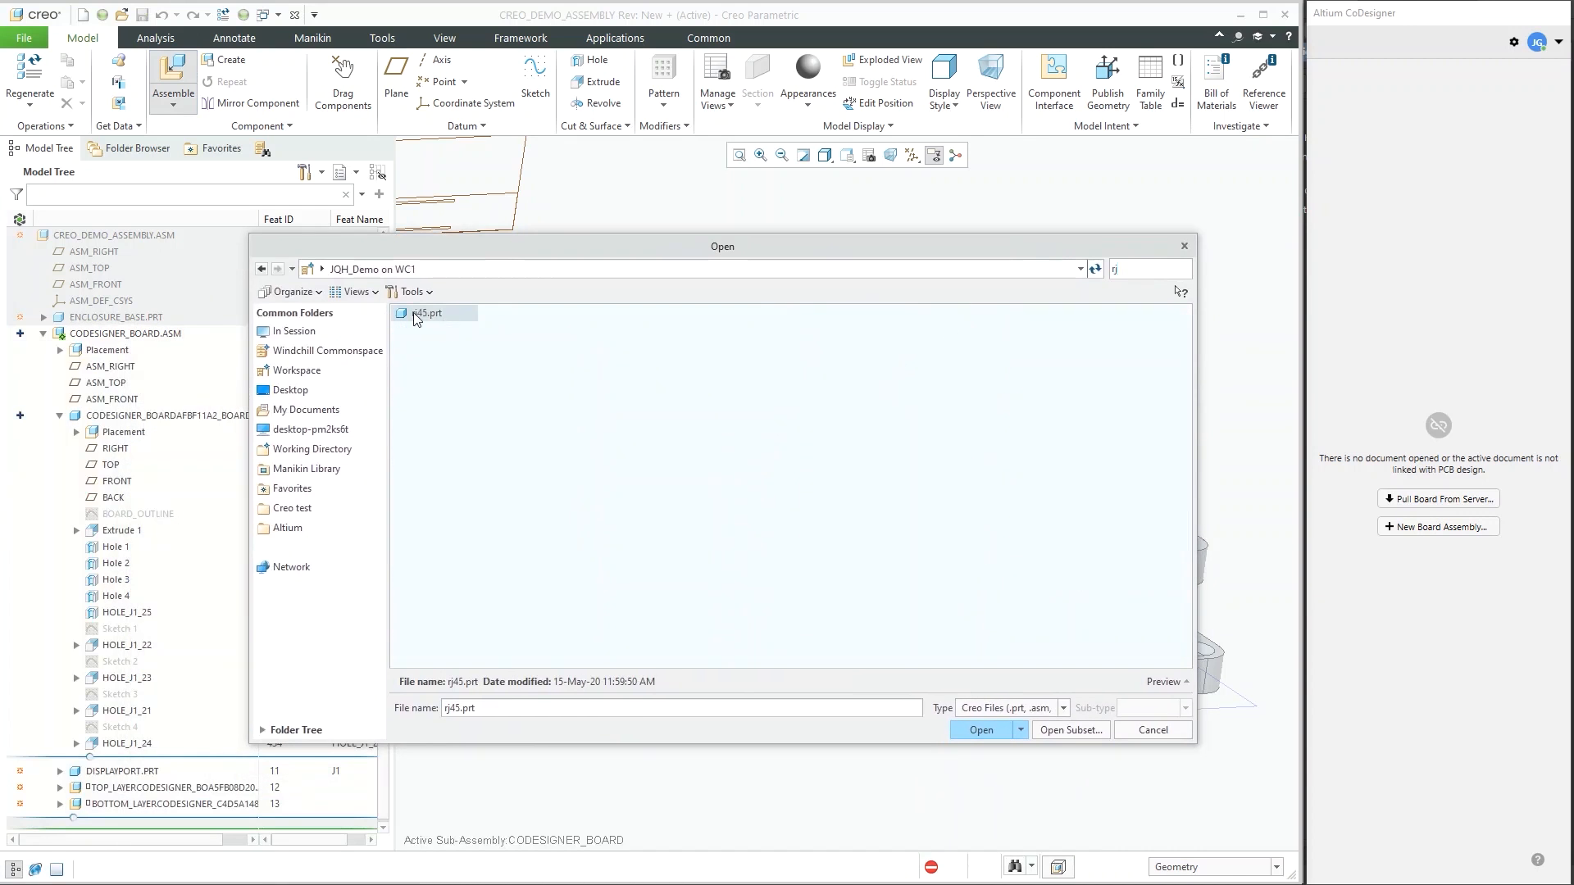
{"action": "double_click", "coordinate": [420, 314]}
- Constrain the RJ45 connector's underside coincident with the board's upper face and flip its orientation so it stands upright
{"action": "left_click", "coordinate": [740, 445]}
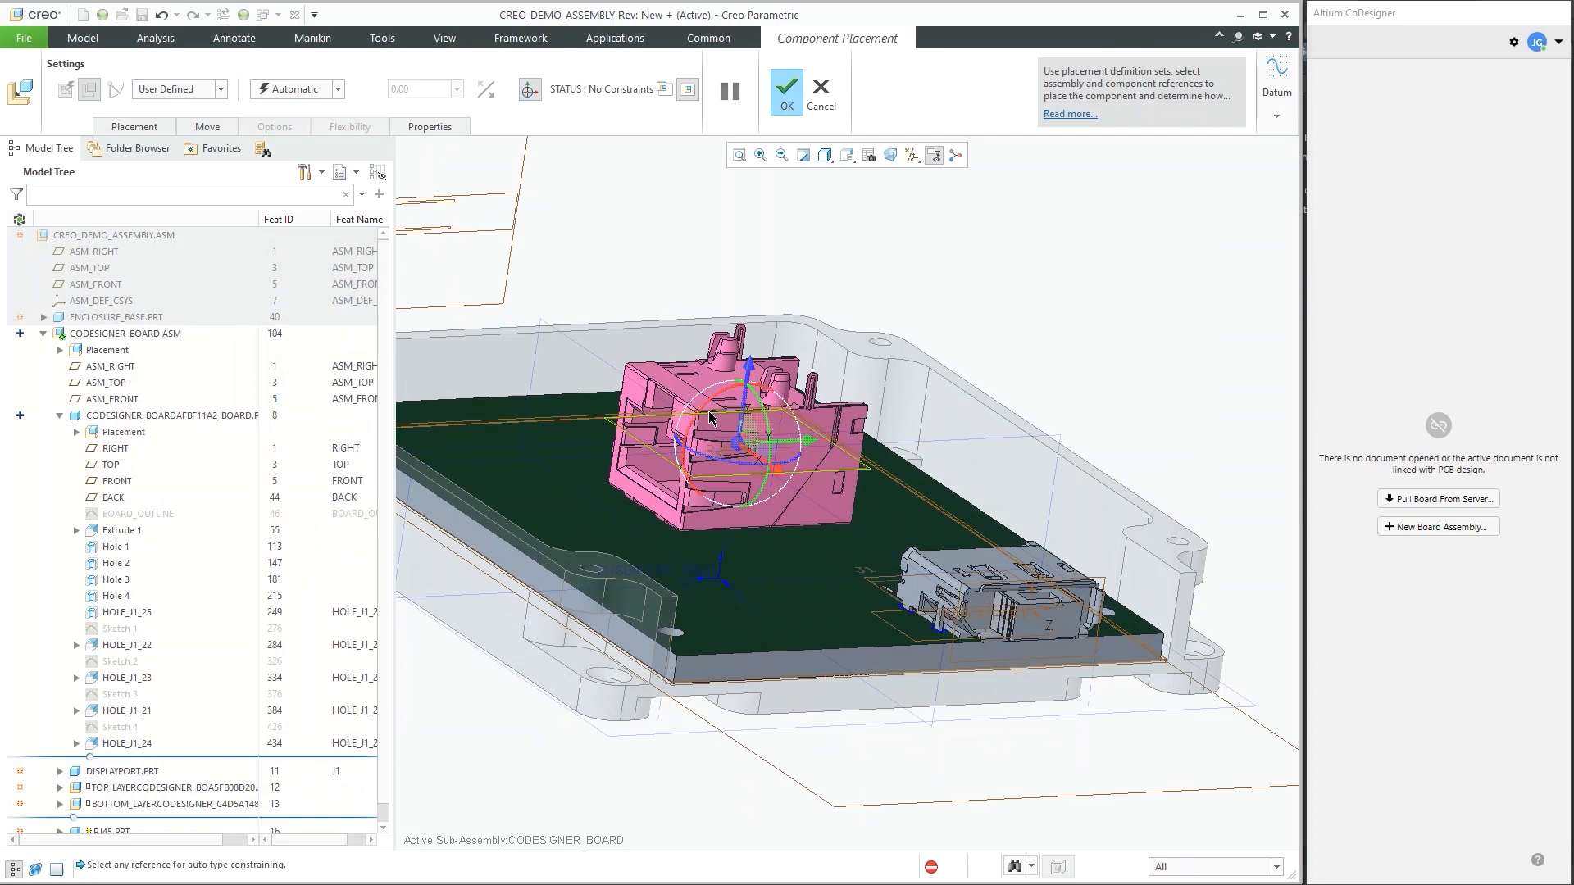
{"action": "left_click", "coordinate": [803, 625]}
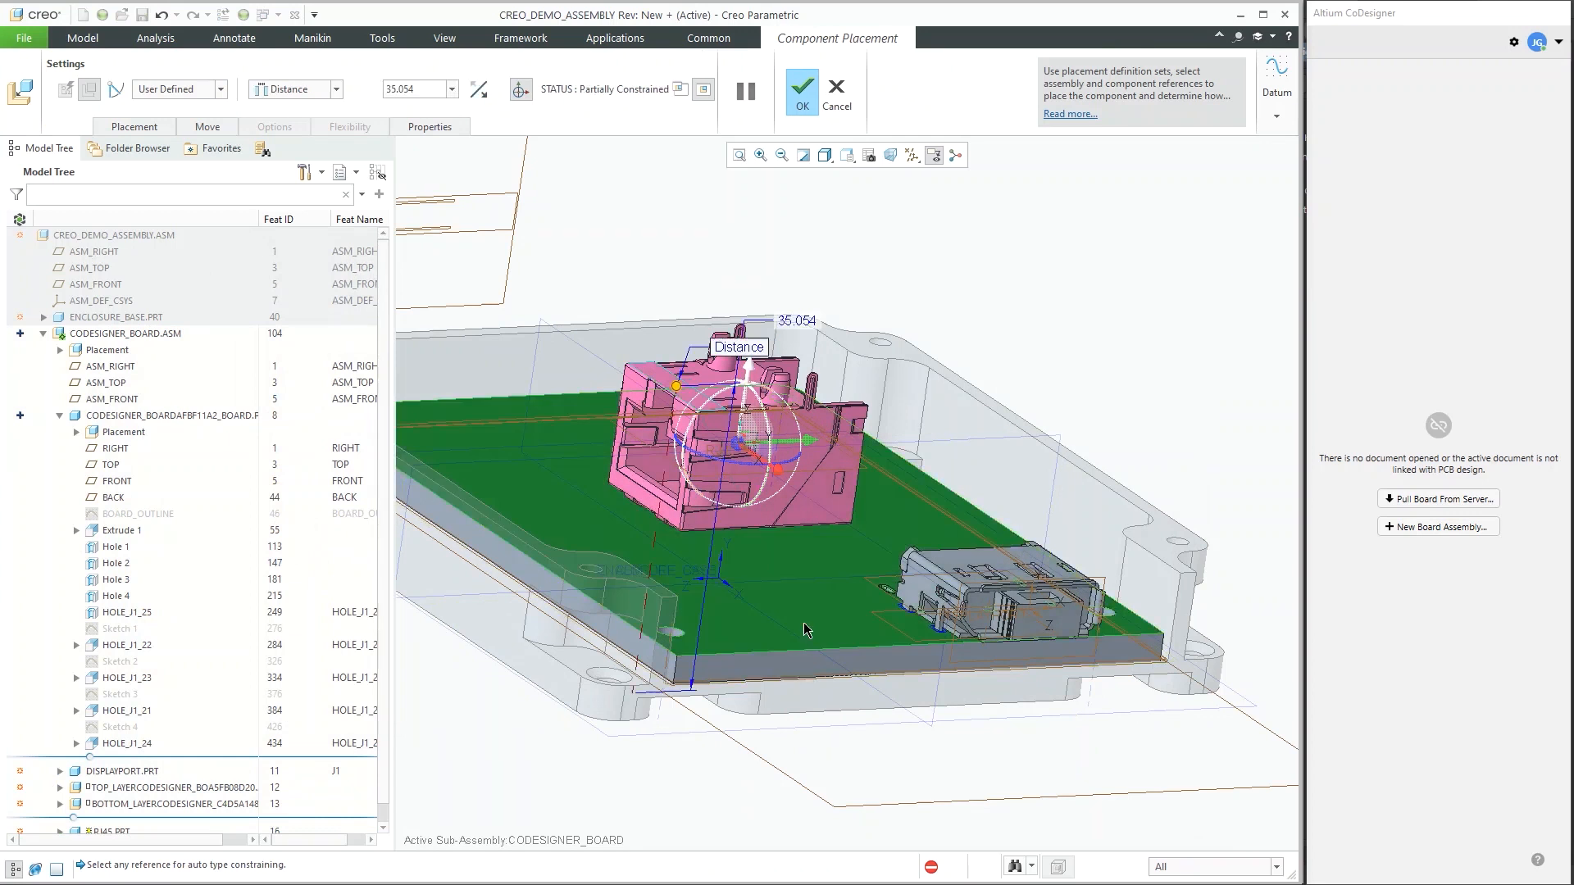
{"action": "left_click", "coordinate": [311, 92]}
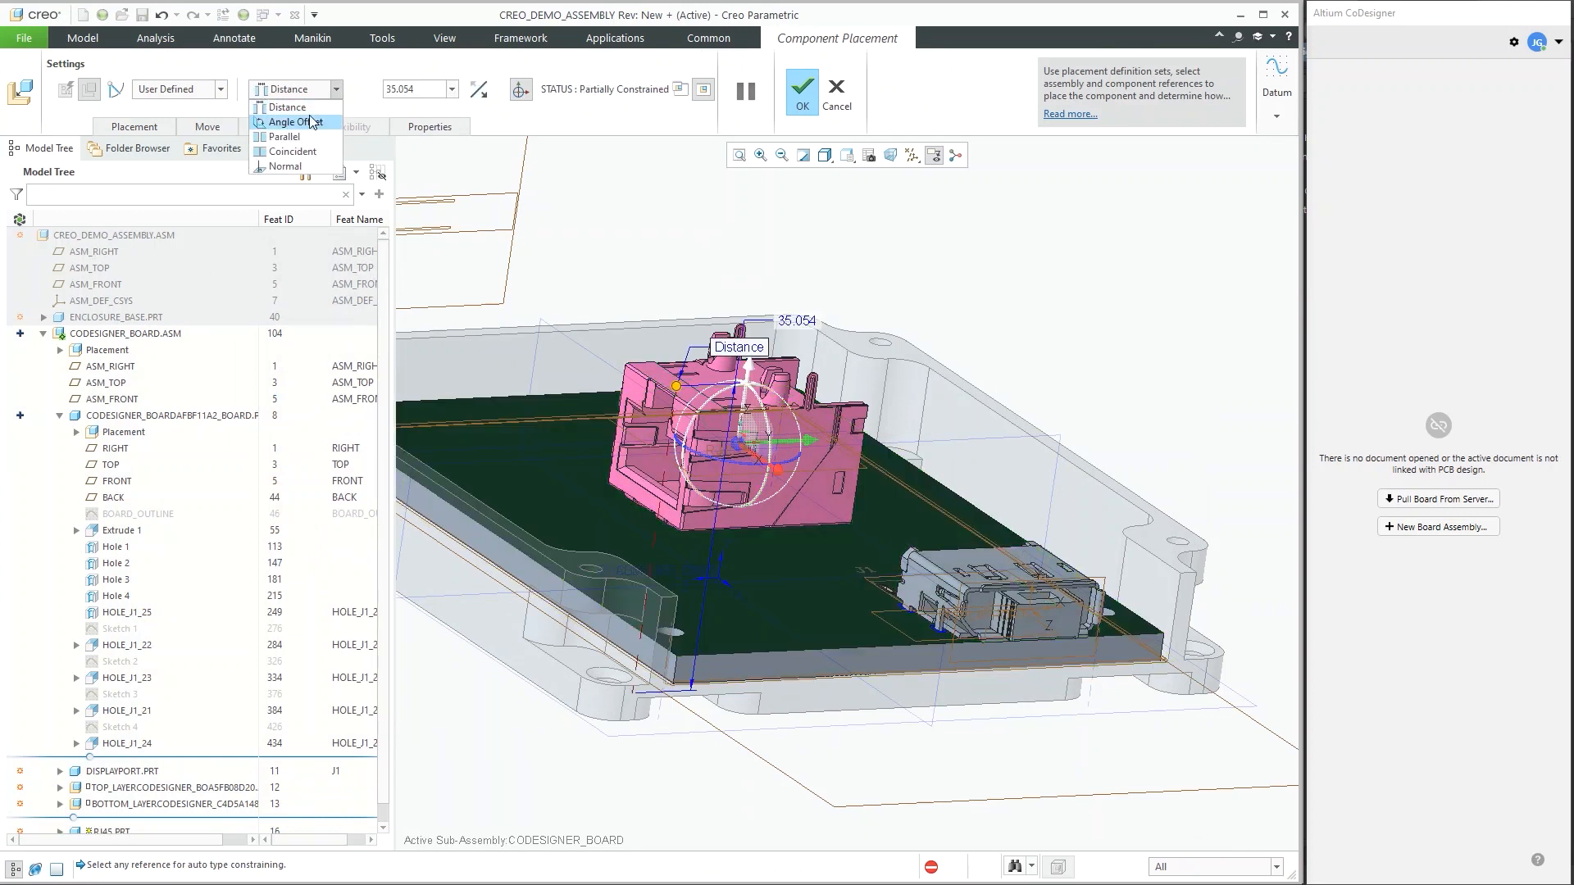
{"action": "left_click", "coordinate": [305, 157]}
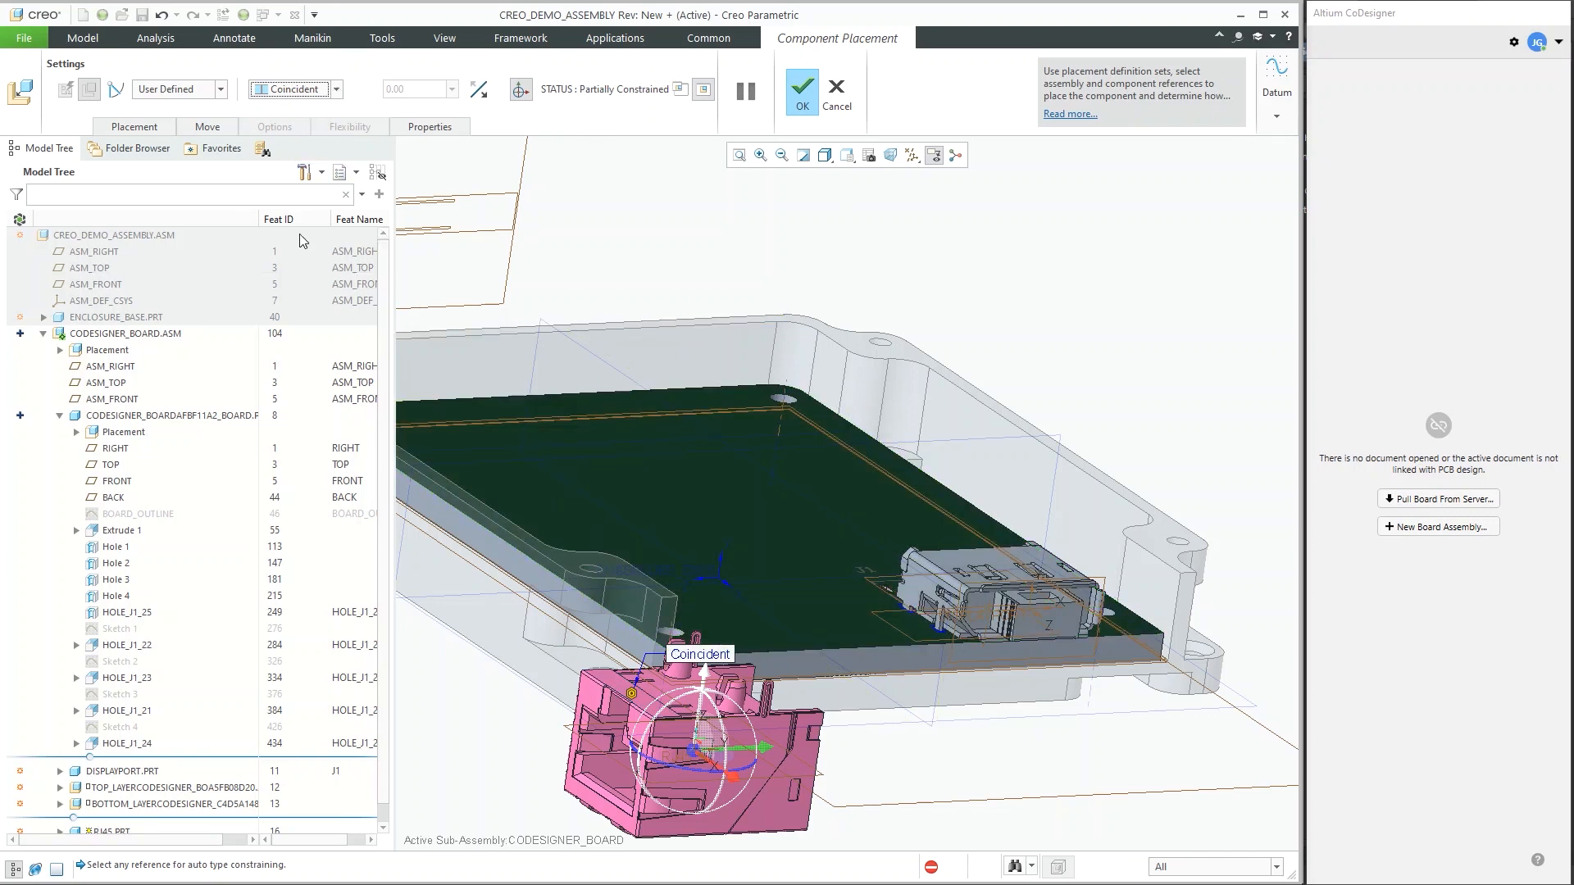
{"action": "left_click", "coordinate": [479, 92]}
- Add a Distance constraint with an offset of 2 between the RJ45 connector's front face and the board's front side face
{"action": "left_click", "coordinate": [134, 126]}
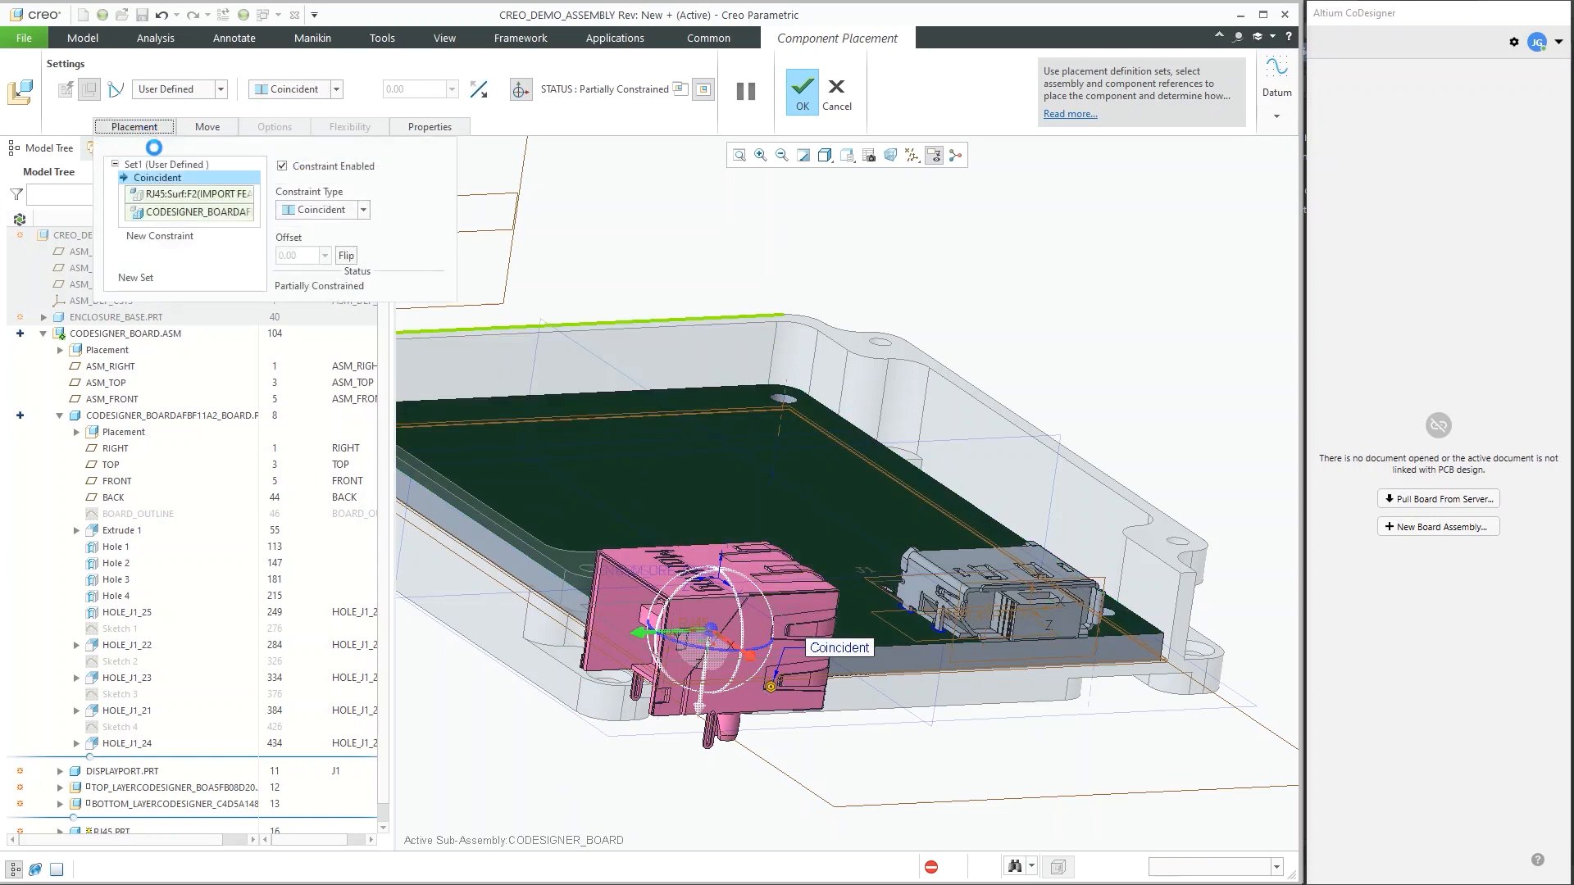
{"action": "left_click", "coordinate": [160, 235]}
{"action": "scroll", "coordinate": [787, 548], "scroll_direction": "down", "scroll_amount": 4}
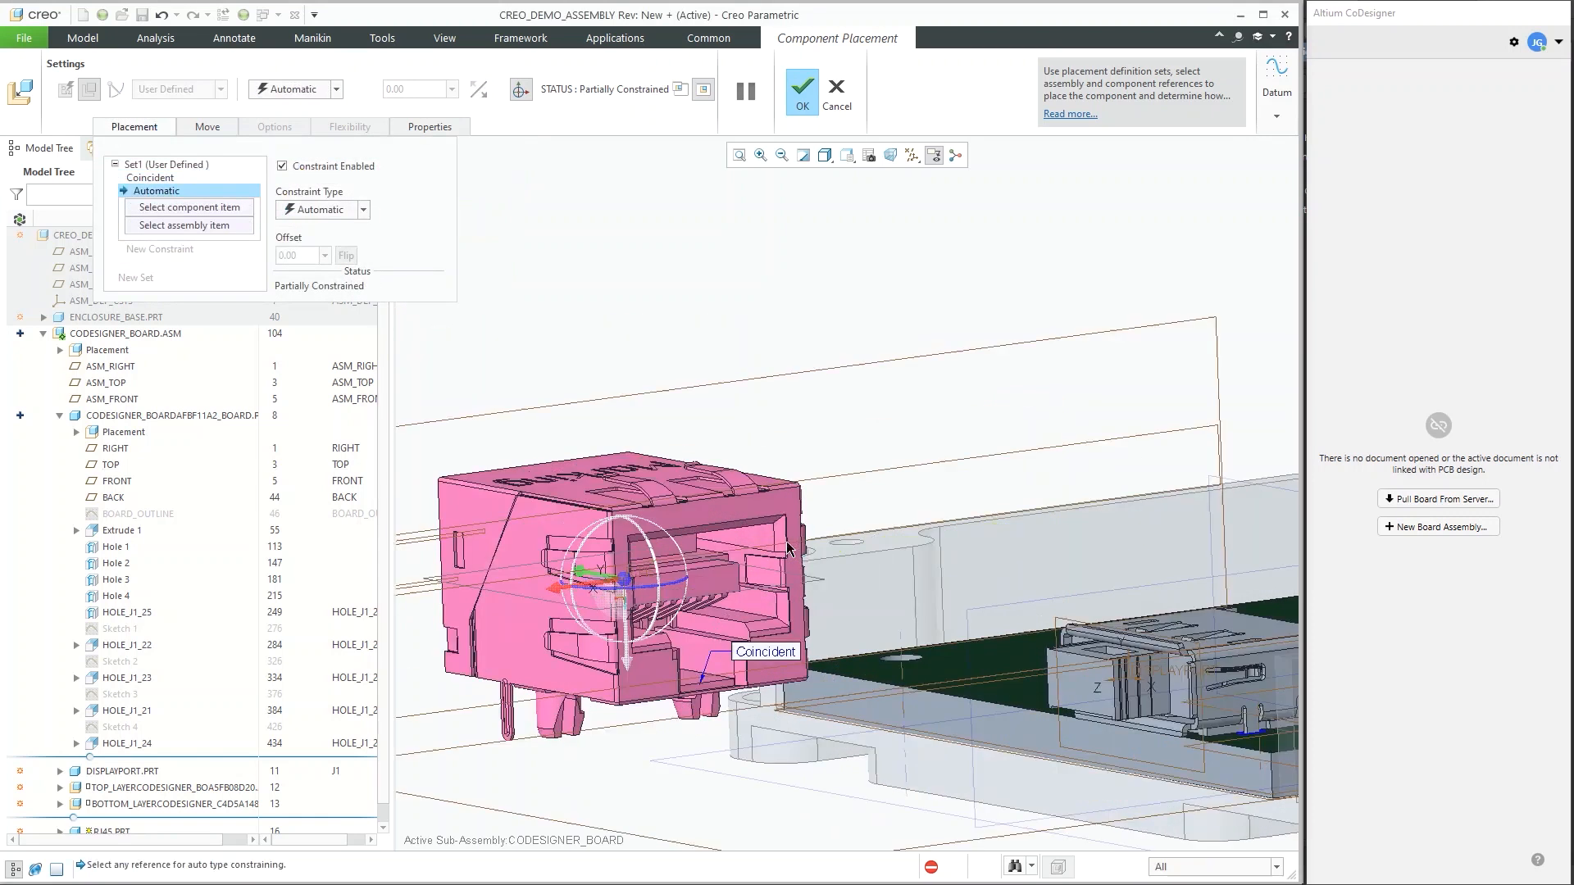
{"action": "left_click", "coordinate": [787, 548]}
{"action": "scroll", "coordinate": [894, 529], "scroll_direction": "up", "scroll_amount": 3}
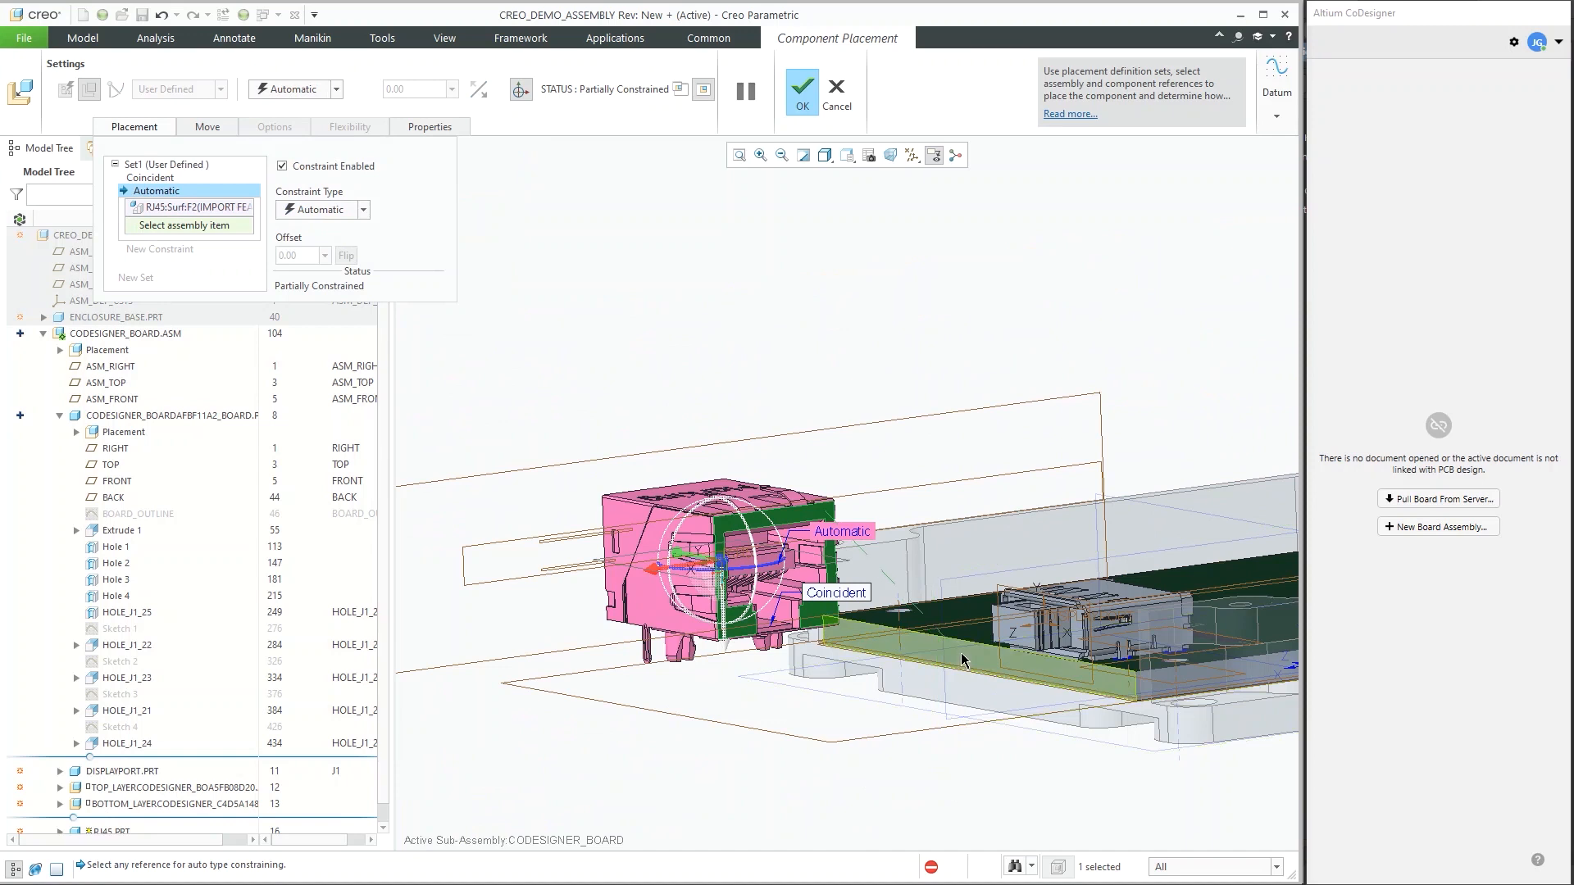
{"action": "left_click", "coordinate": [962, 659]}
{"action": "left_click", "coordinate": [363, 210]}
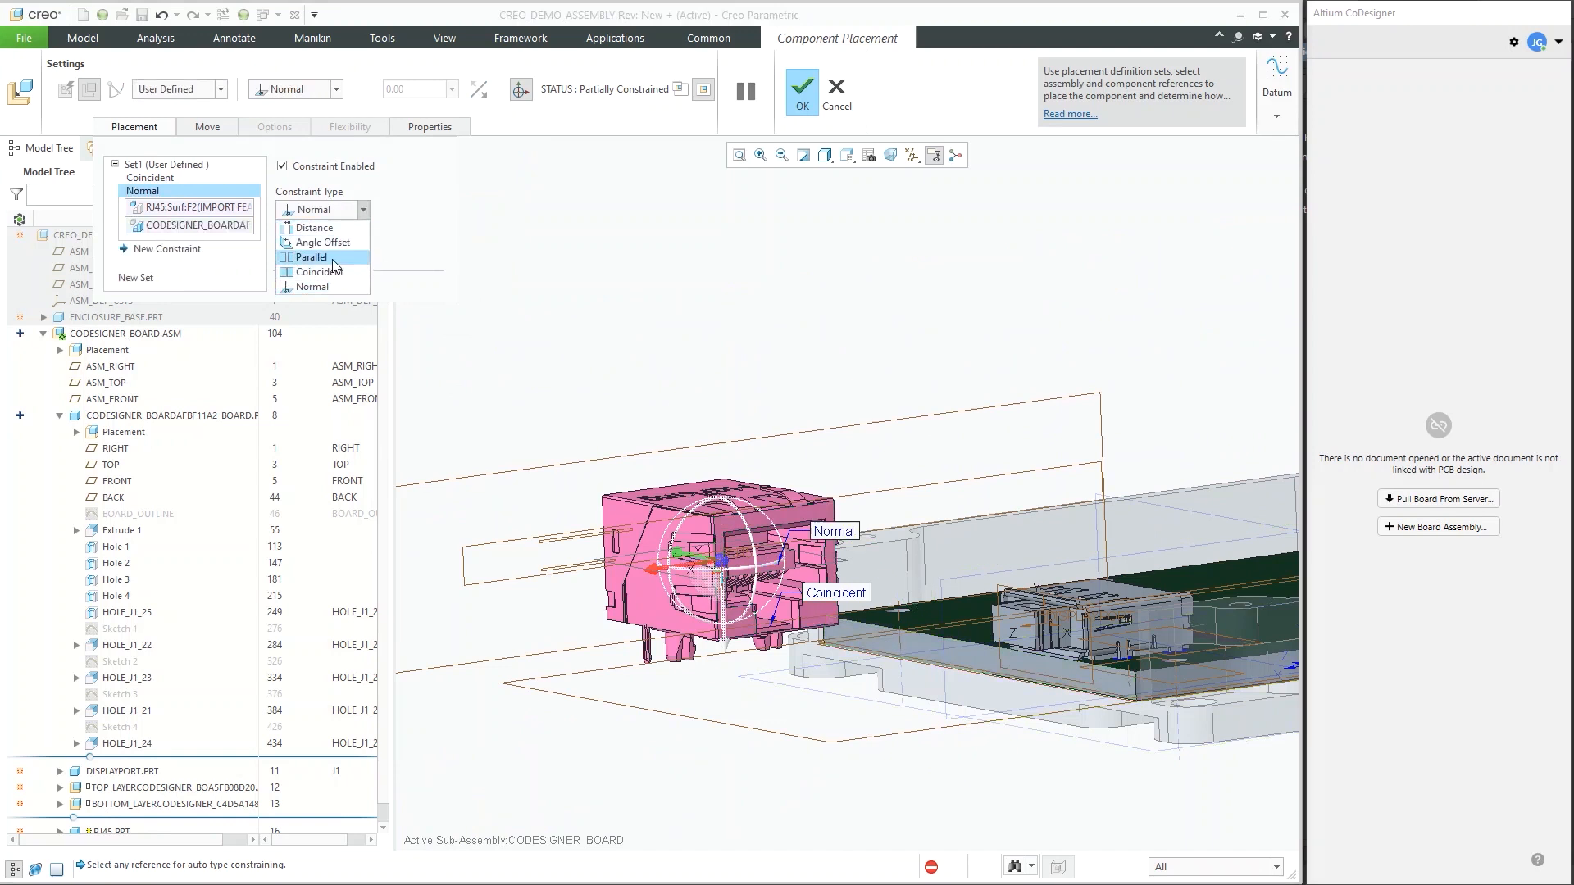
{"action": "left_click", "coordinate": [314, 228]}
{"action": "left_click", "coordinate": [308, 257]}
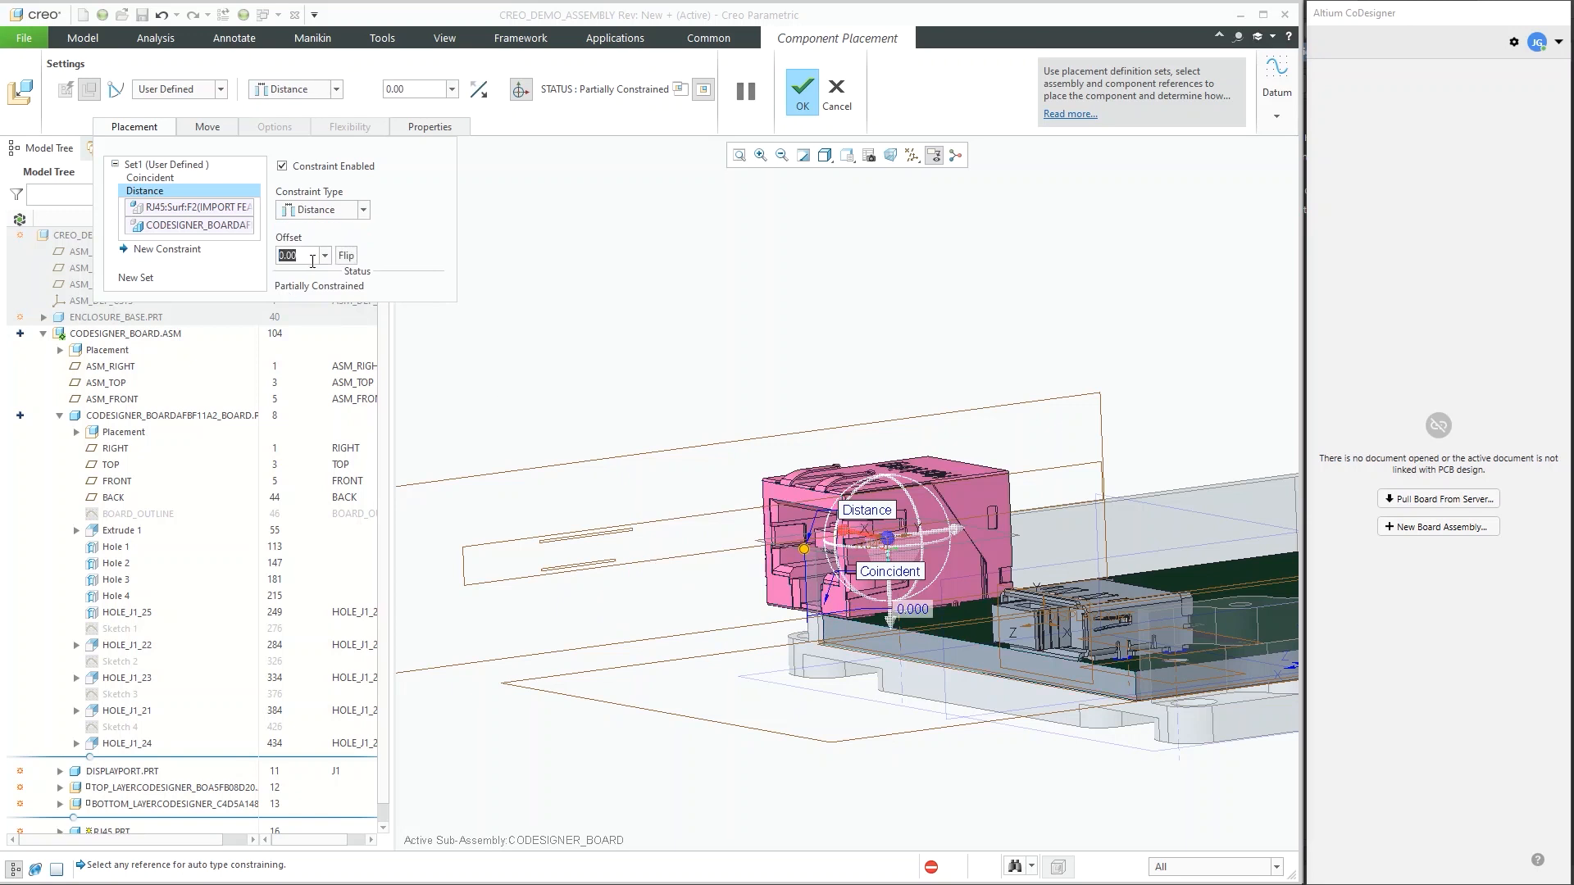
{"action": "type", "text": "2"}
{"action": "key", "text": "Return"}
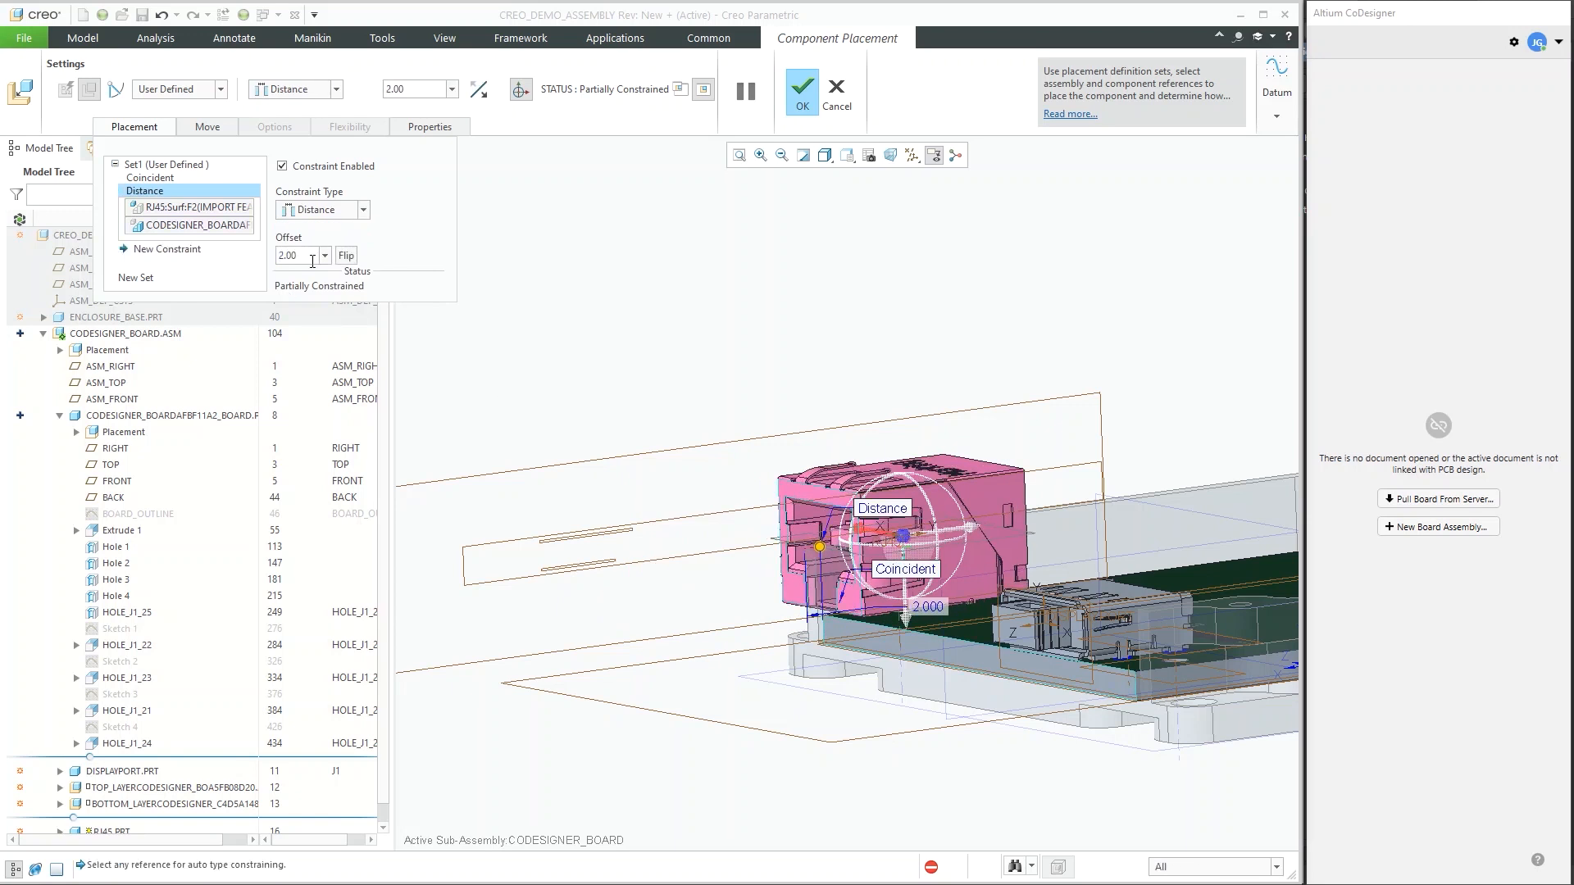
- Add a Distance constraint with an offset of 5 between the facing sides of the RJ45 and DisplayPort connectors, and accept the placement
{"action": "left_click", "coordinate": [168, 250]}
{"action": "scroll", "coordinate": [958, 533], "scroll_direction": "down", "scroll_amount": 3}
{"action": "left_click", "coordinate": [1008, 478]}
{"action": "middle_click_drag", "start_coordinate": [989, 514], "coordinate": [1103, 562]}
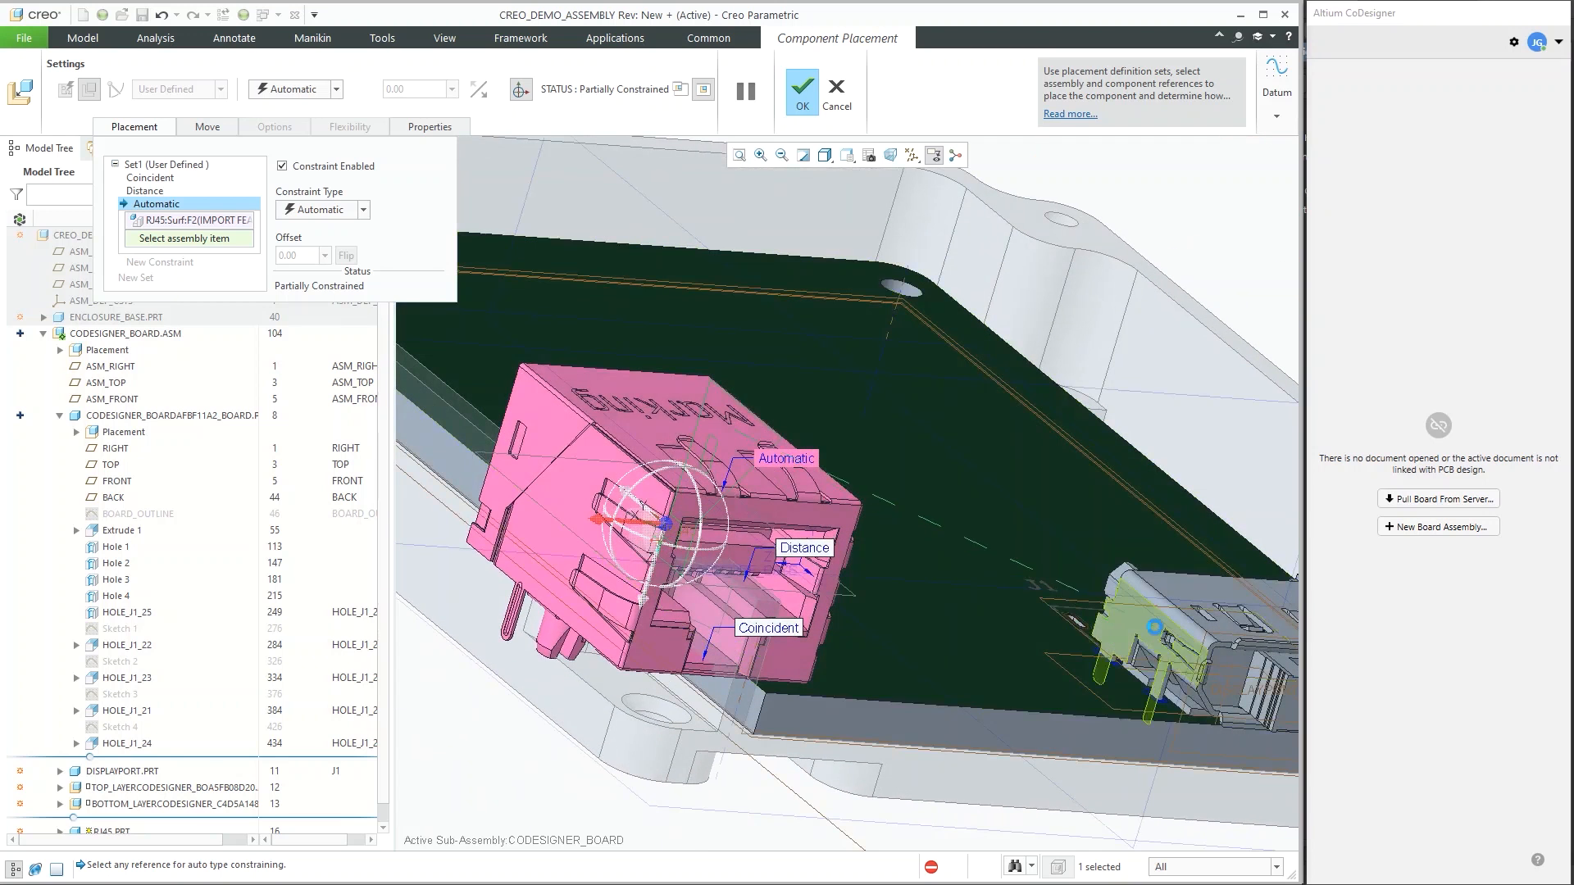
{"action": "left_click", "coordinate": [1150, 620]}
{"action": "double_click", "coordinate": [314, 255]}
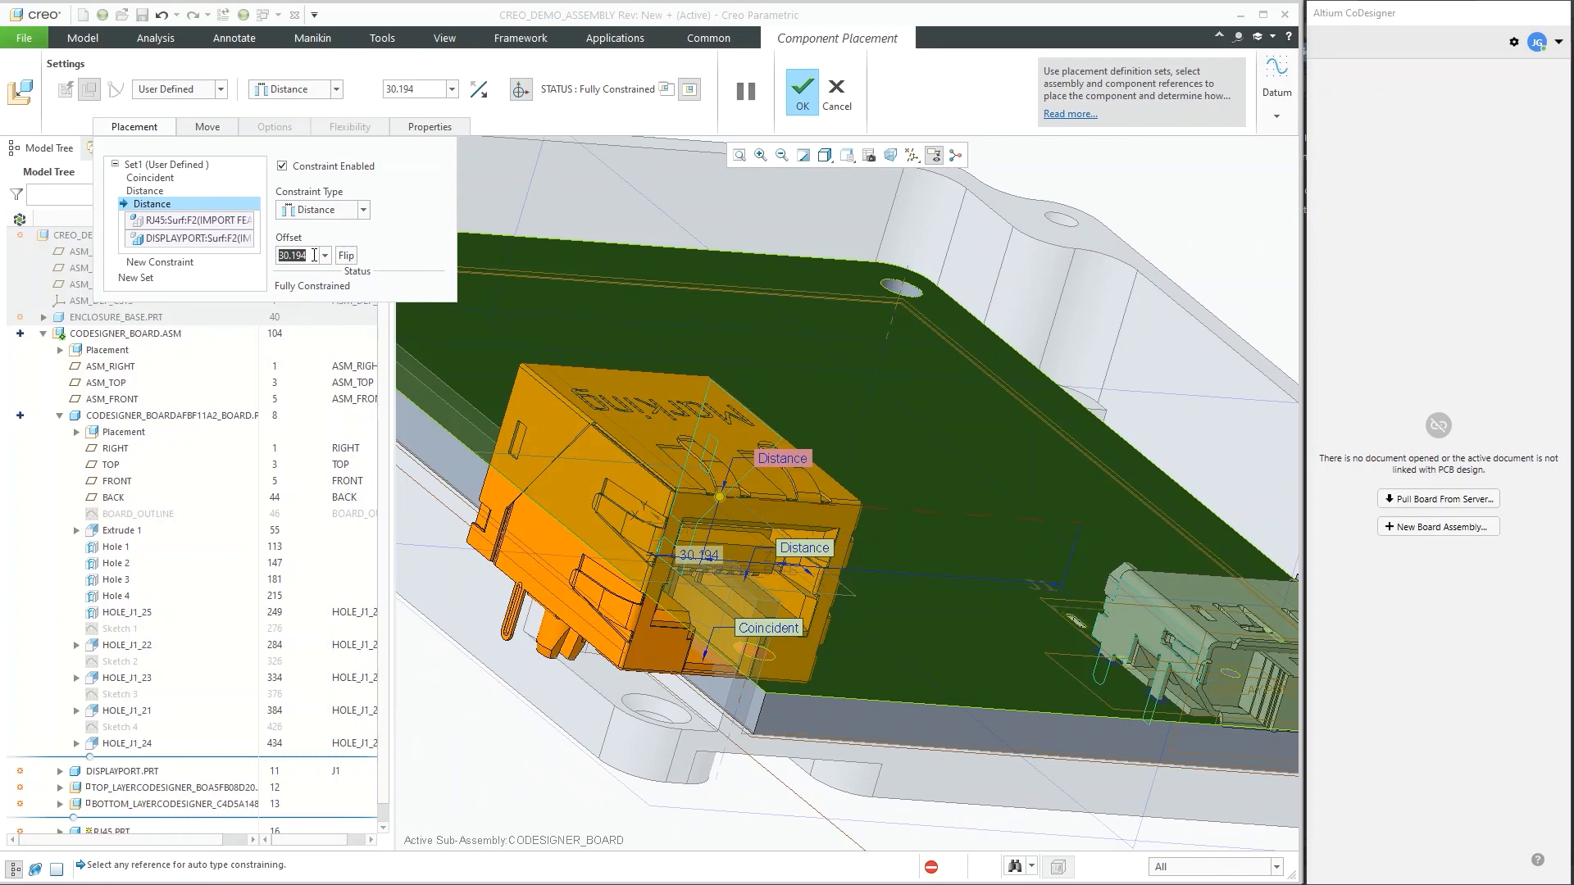
{"action": "type", "text": "5"}
{"action": "key", "text": "Return"}
{"action": "mouse_move", "coordinate": [857, 384]}
{"action": "middle_mouse_down"}
{"action": "mouse_move", "coordinate": [784, 377]}
{"action": "mouse_move", "coordinate": [805, 395]}
{"action": "middle_mouse_up"}
{"action": "scroll", "coordinate": [783, 453], "scroll_direction": "up", "scroll_amount": 4}
{"action": "middle_click_drag", "start_coordinate": [770, 481], "coordinate": [787, 515]}
{"action": "left_click", "coordinate": [802, 90]}
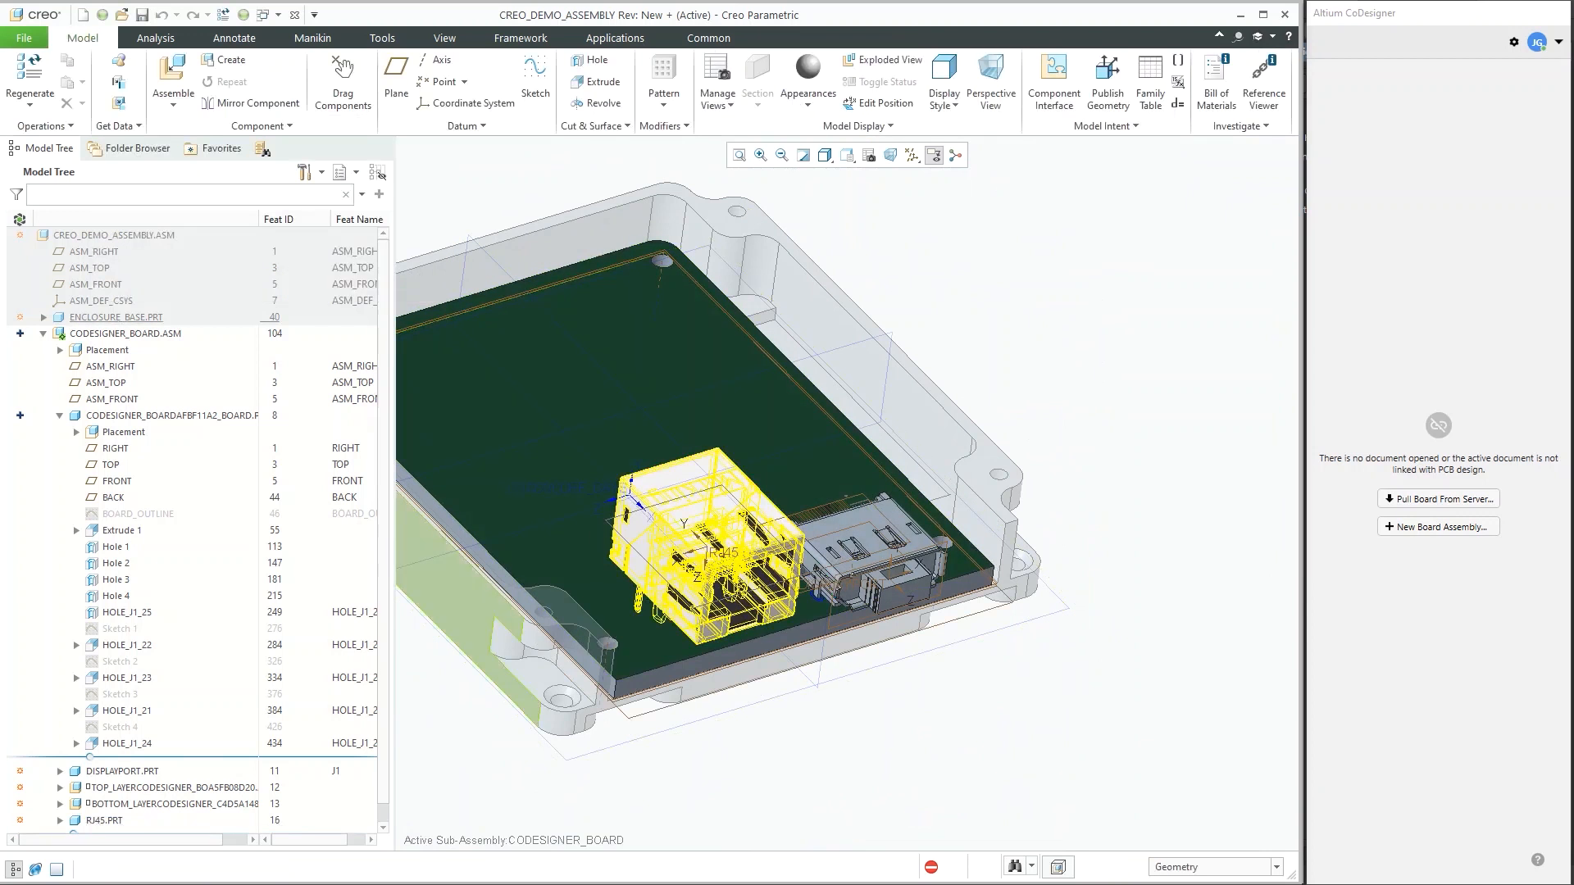
{"action": "key", "text": "alt+Tab"}
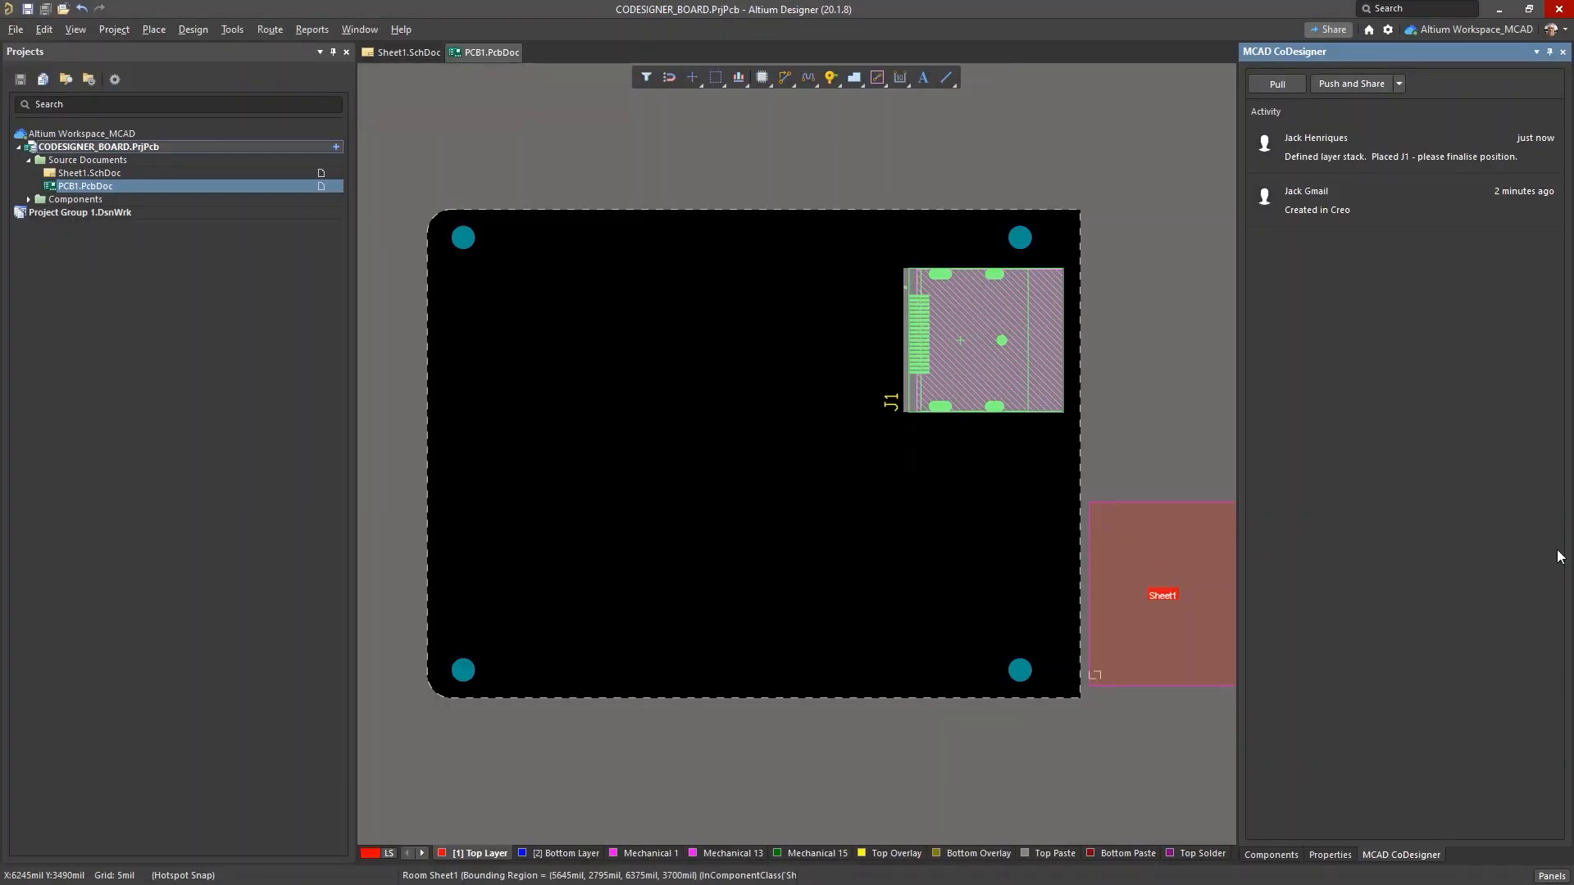
{"action": "left_click", "coordinate": [1267, 856]}
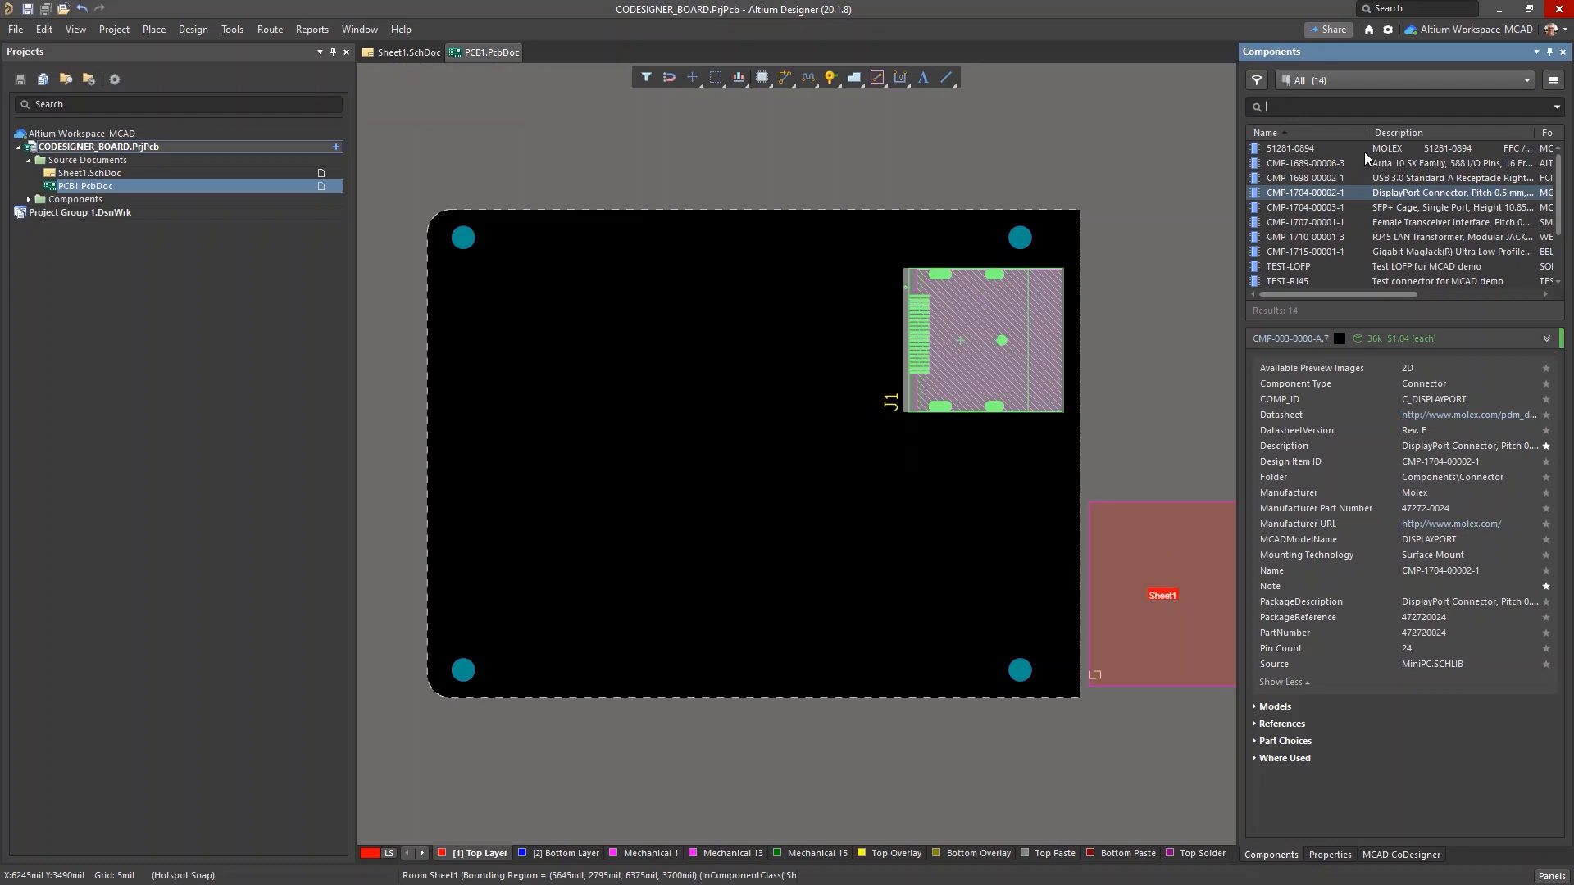
{"action": "left_click", "coordinate": [1385, 237]}
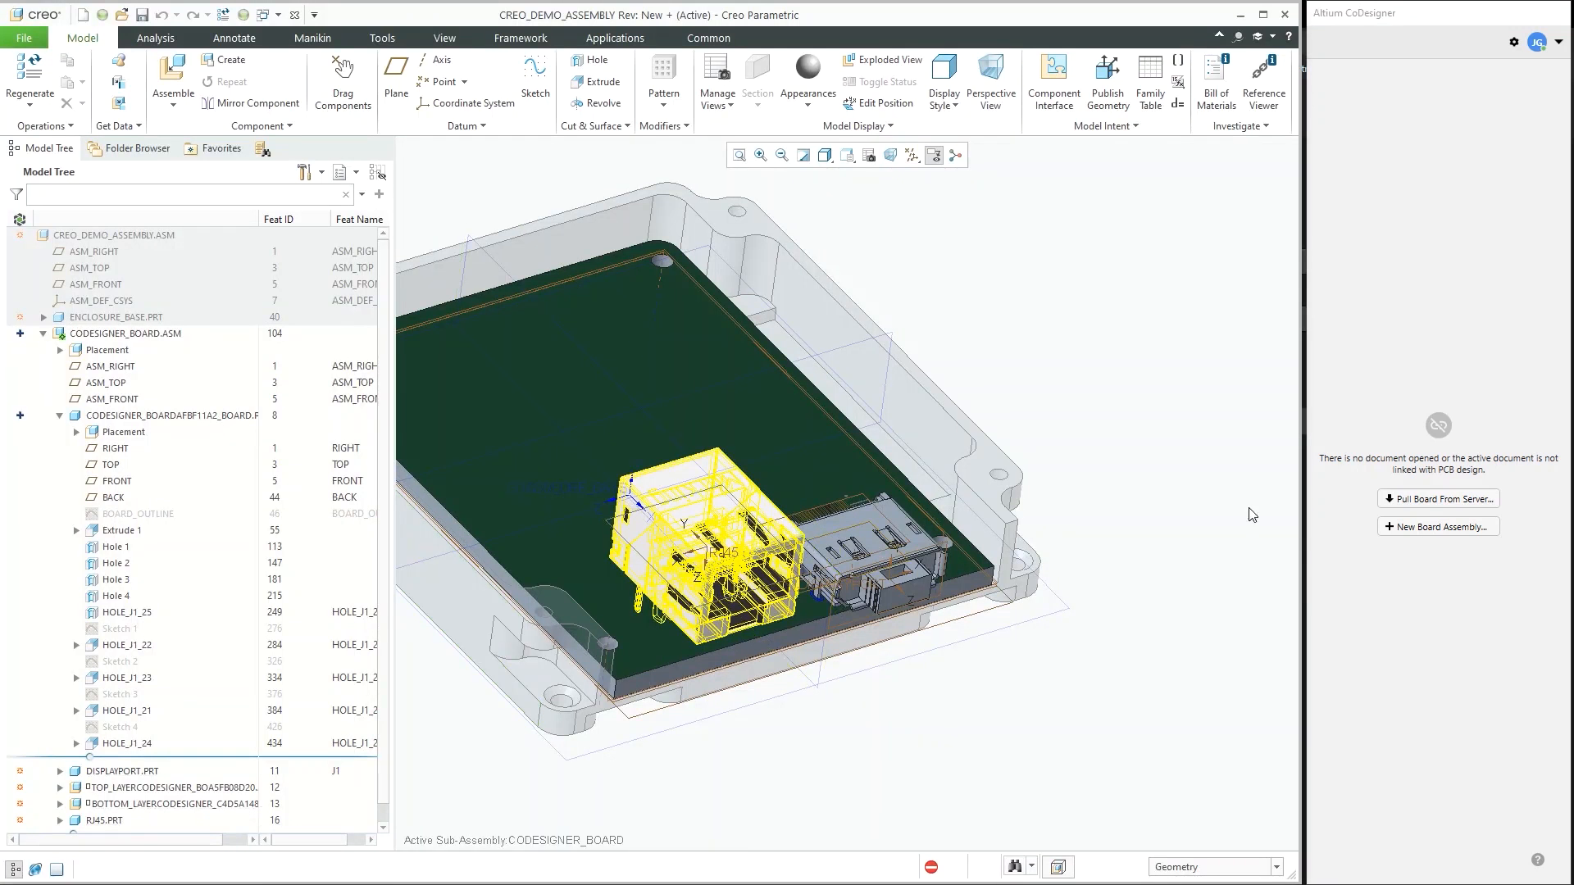
- Switch to Creo and check the COMP_ID parameter of RJ45.PRT
{"action": "left_click", "coordinate": [104, 821]}
{"action": "right_click", "coordinate": [114, 822]}
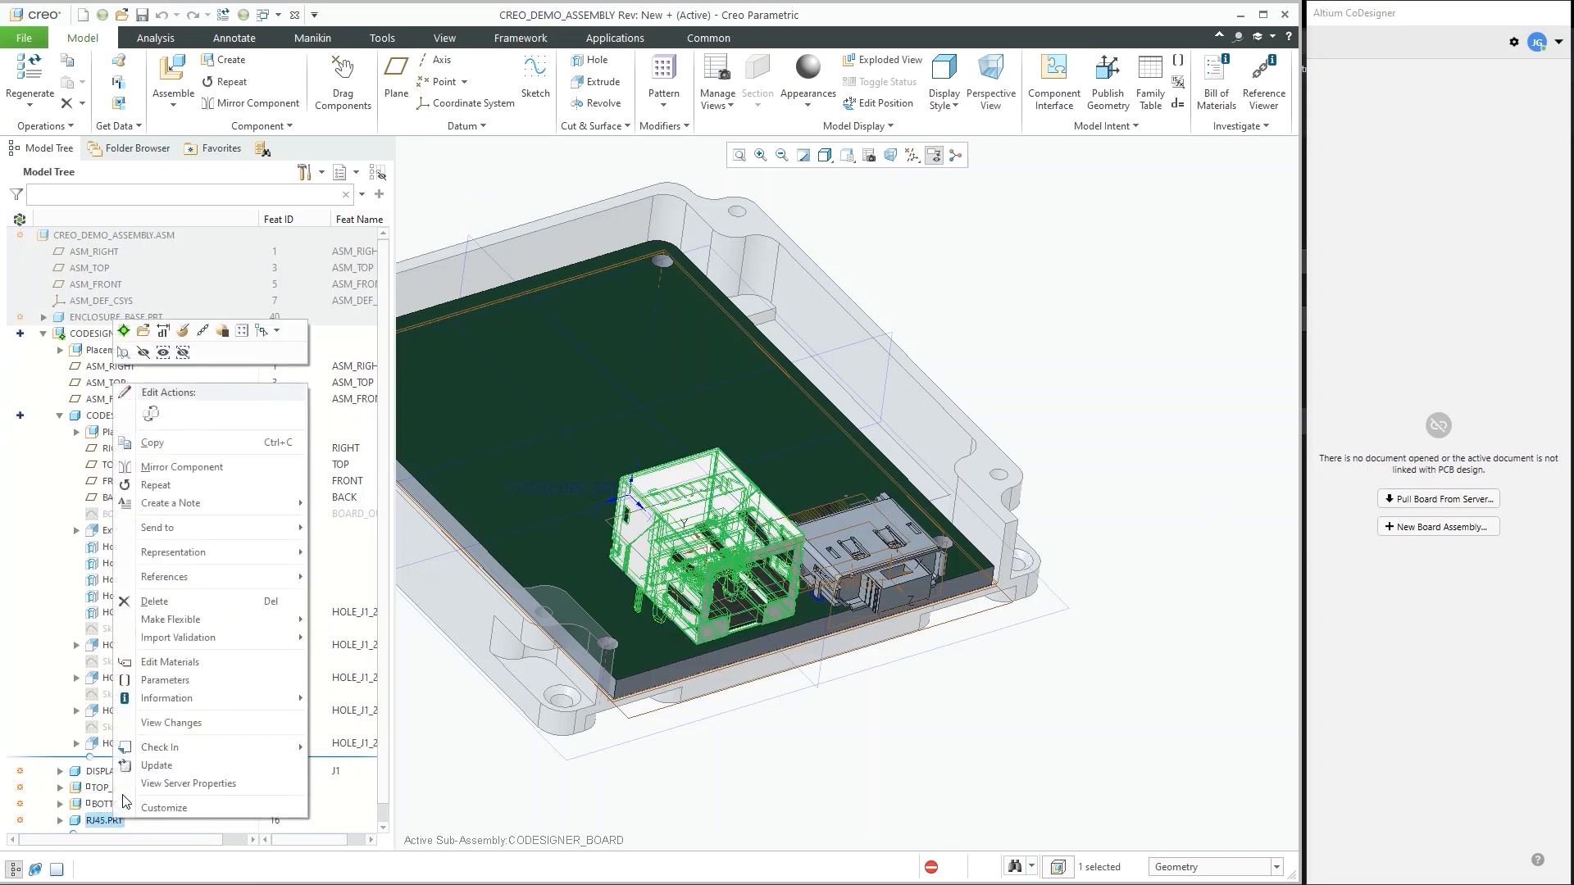
{"action": "left_click", "coordinate": [154, 682]}
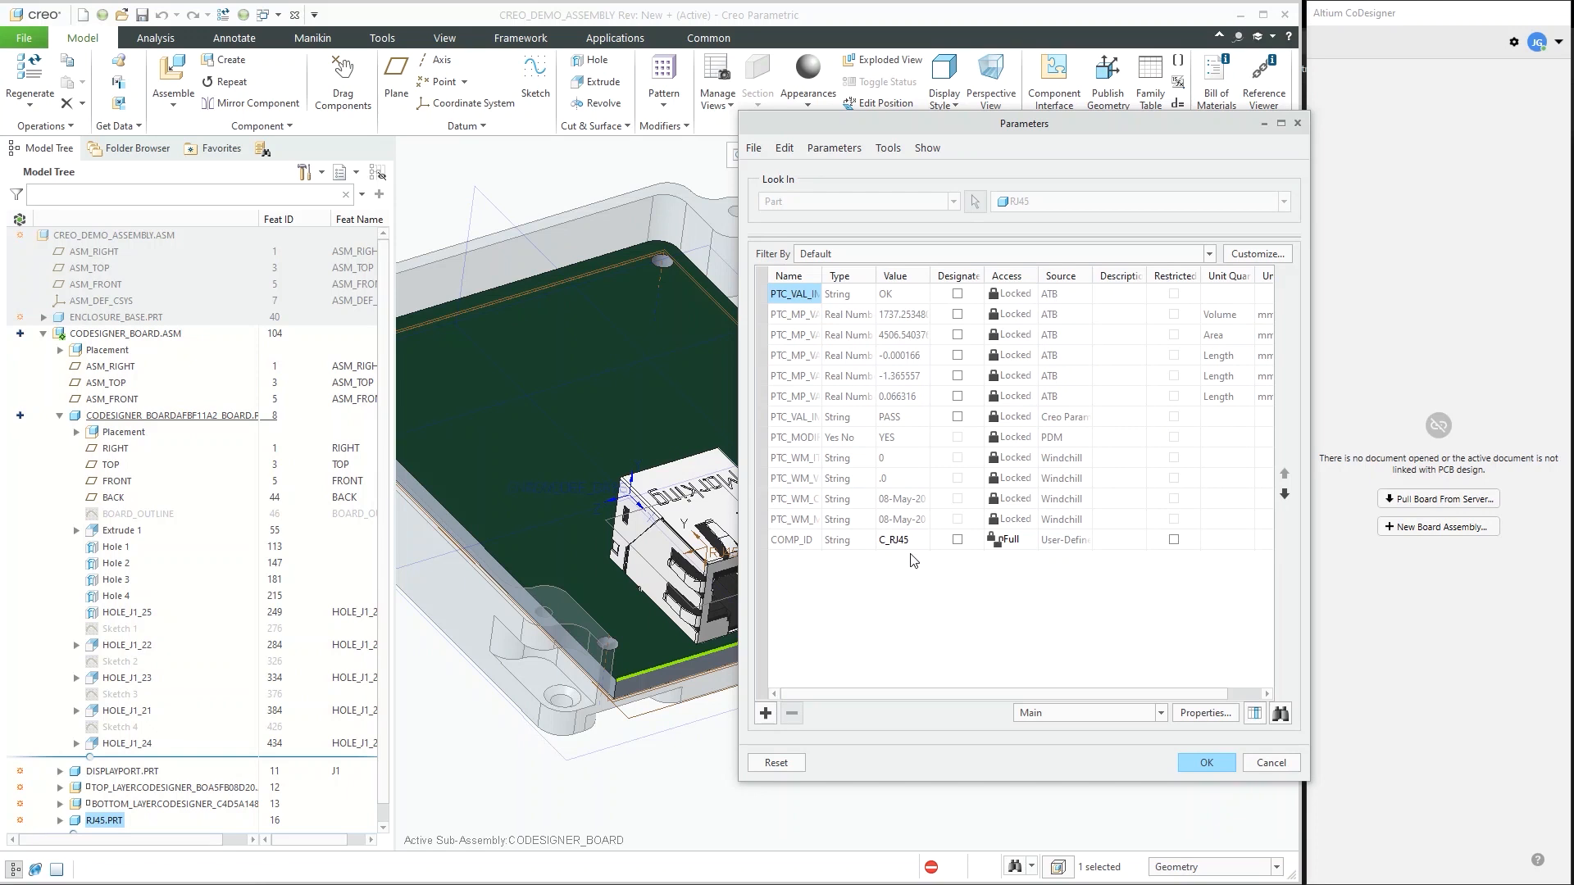
{"action": "left_click", "coordinate": [1210, 763]}
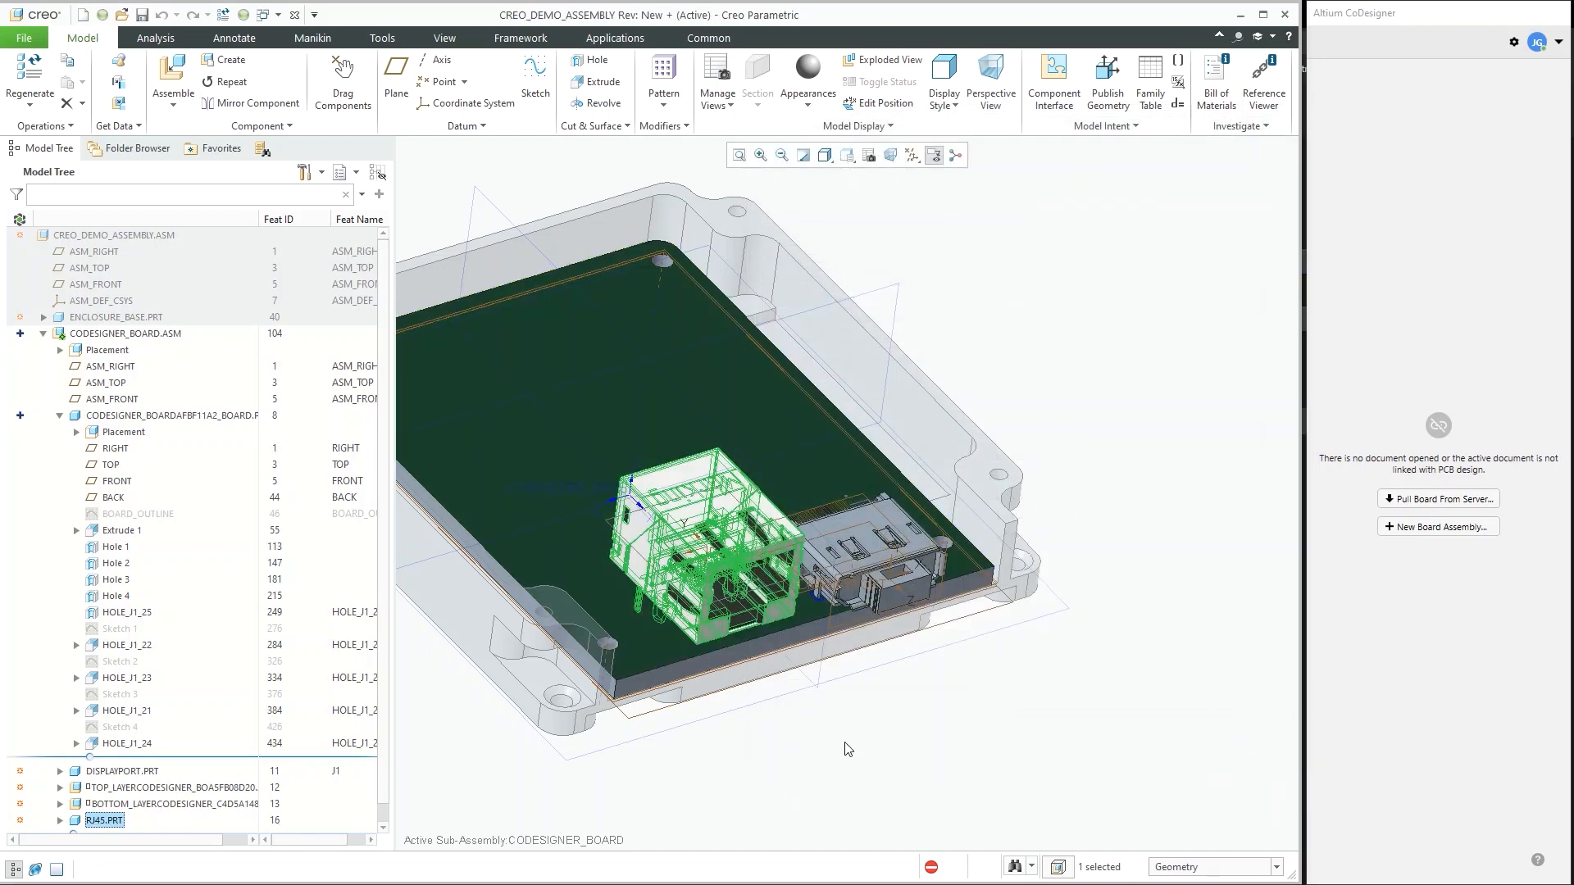
- Save the demo assembly and open CODESIGNER_BOARD.ASM in its own window
{"action": "mouse_move", "coordinate": [798, 685]}
{"action": "middle_mouse_down"}
{"action": "mouse_move", "coordinate": [805, 672]}
{"action": "mouse_move", "coordinate": [779, 663]}
{"action": "middle_mouse_up"}
{"action": "scroll", "coordinate": [740, 646], "scroll_direction": "down", "scroll_amount": 2}
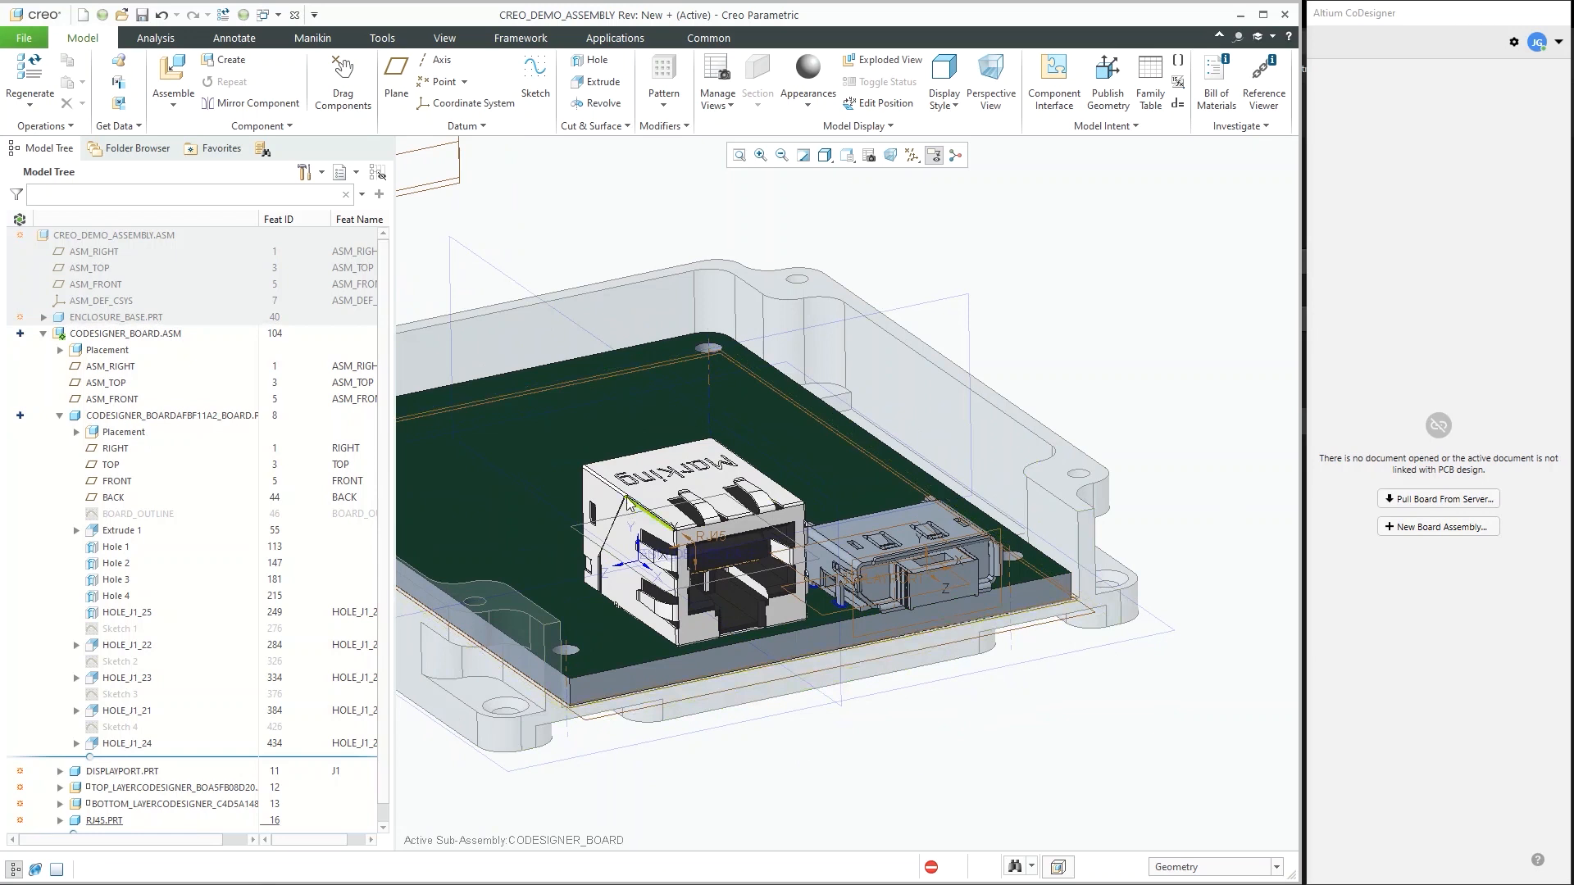
{"action": "left_click", "coordinate": [142, 15]}
{"action": "right_click", "coordinate": [144, 343]}
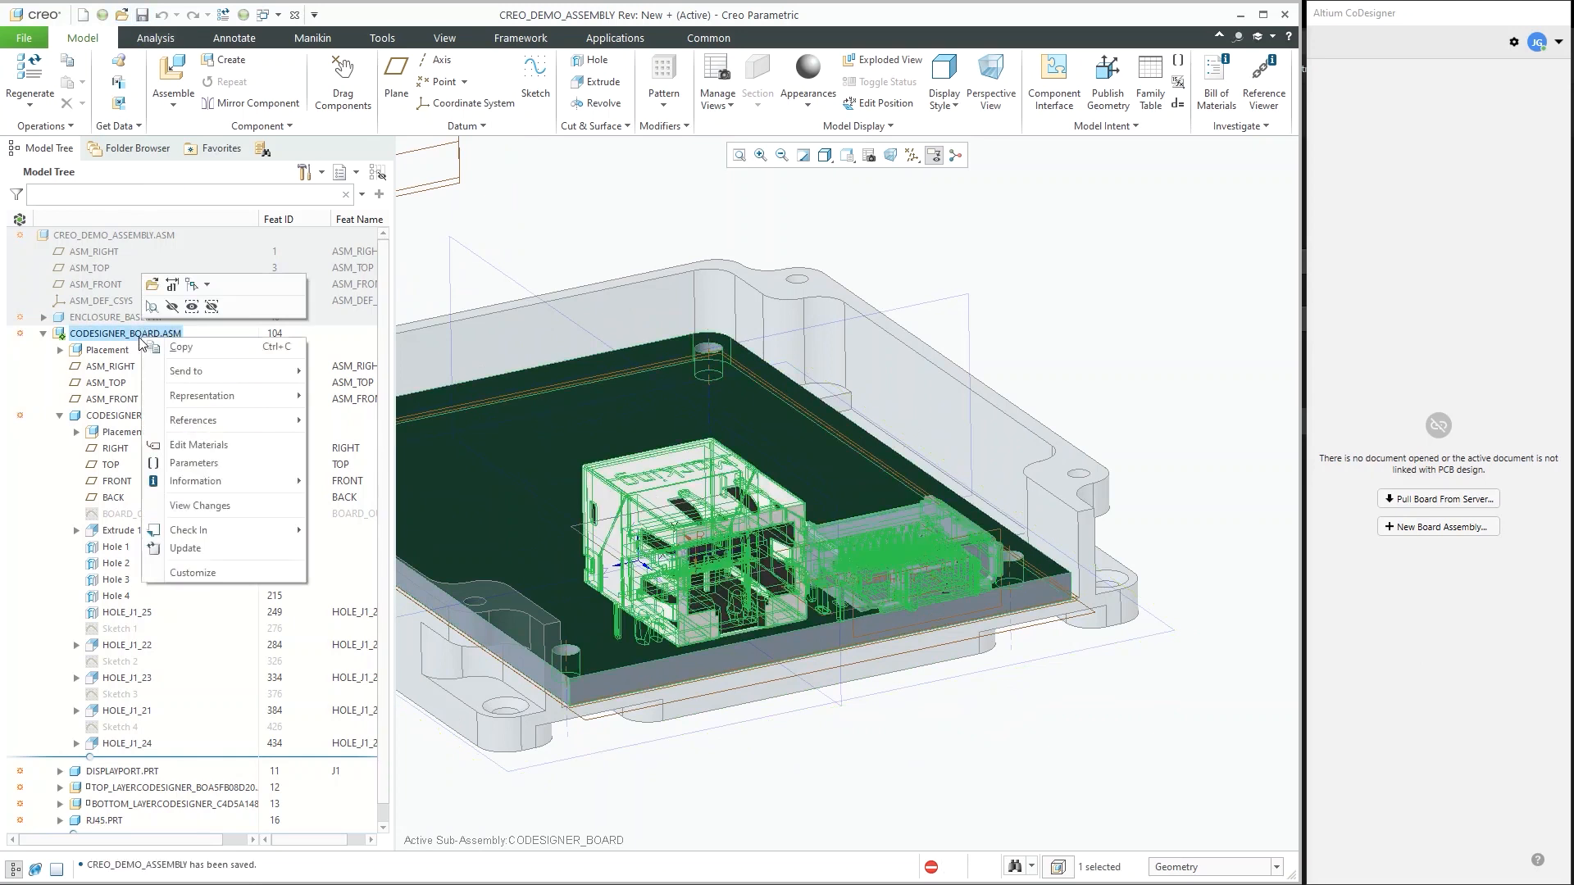
{"action": "left_click", "coordinate": [153, 287]}
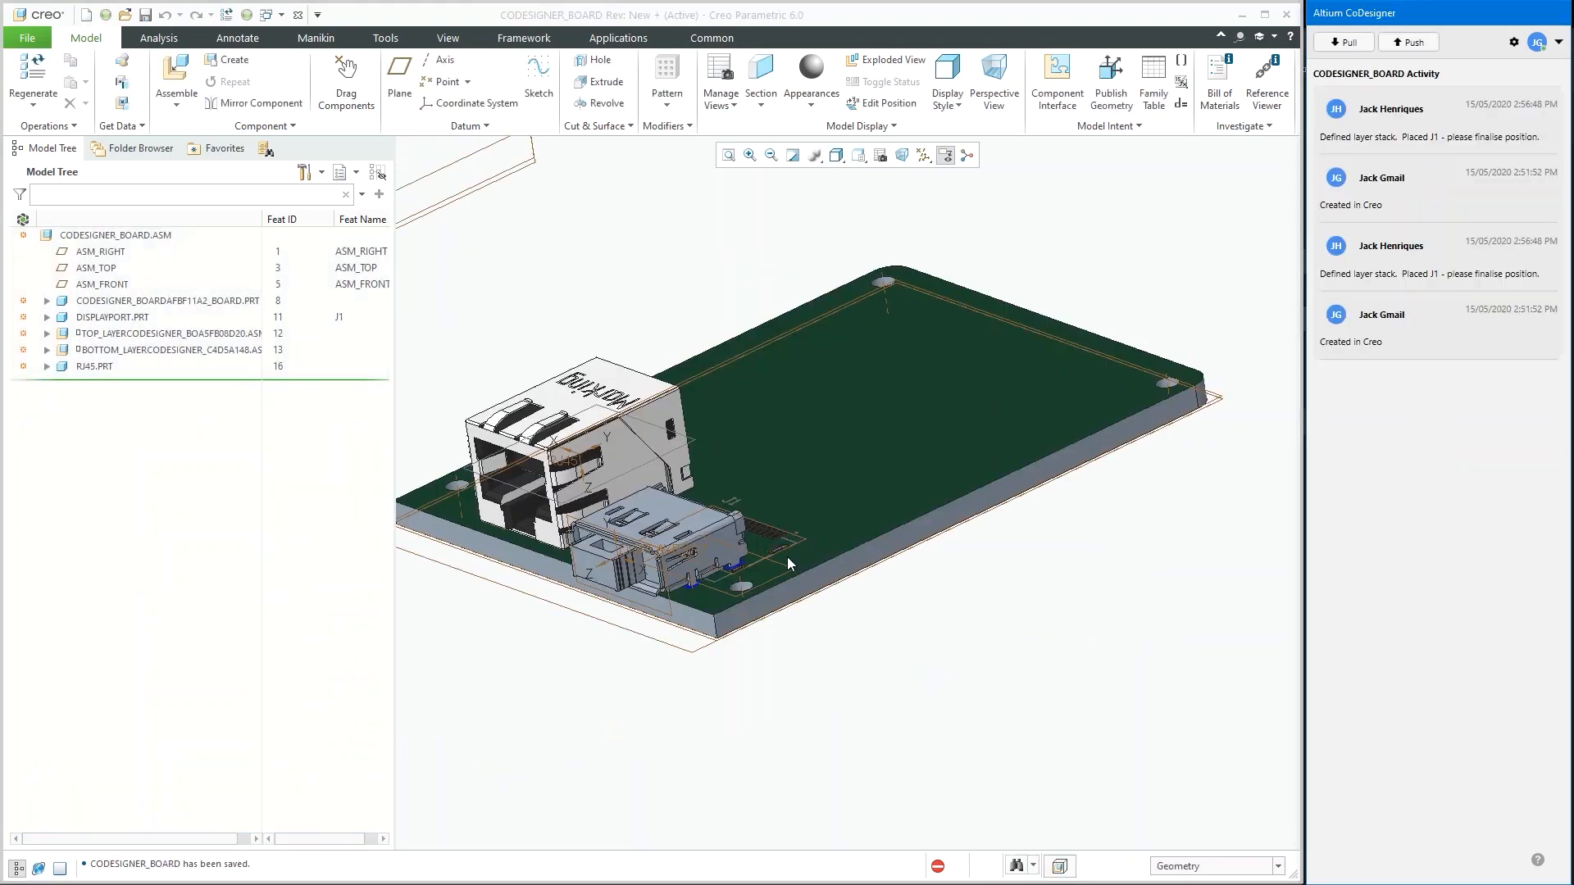
- Push the board through CoDesigner with the comment "Finalised location of J1. Placed RJ45" and dismiss the warning
{"action": "middle_click_drag", "start_coordinate": [752, 537], "coordinate": [681, 771]}
{"action": "scroll", "coordinate": [681, 769], "scroll_direction": "down", "scroll_amount": 2}
{"action": "middle_click_drag", "start_coordinate": [698, 648], "coordinate": [672, 762]}
{"action": "middle_click_drag", "start_coordinate": [566, 641], "coordinate": [602, 759]}
{"action": "middle_click_drag", "start_coordinate": [555, 665], "coordinate": [1182, 285]}
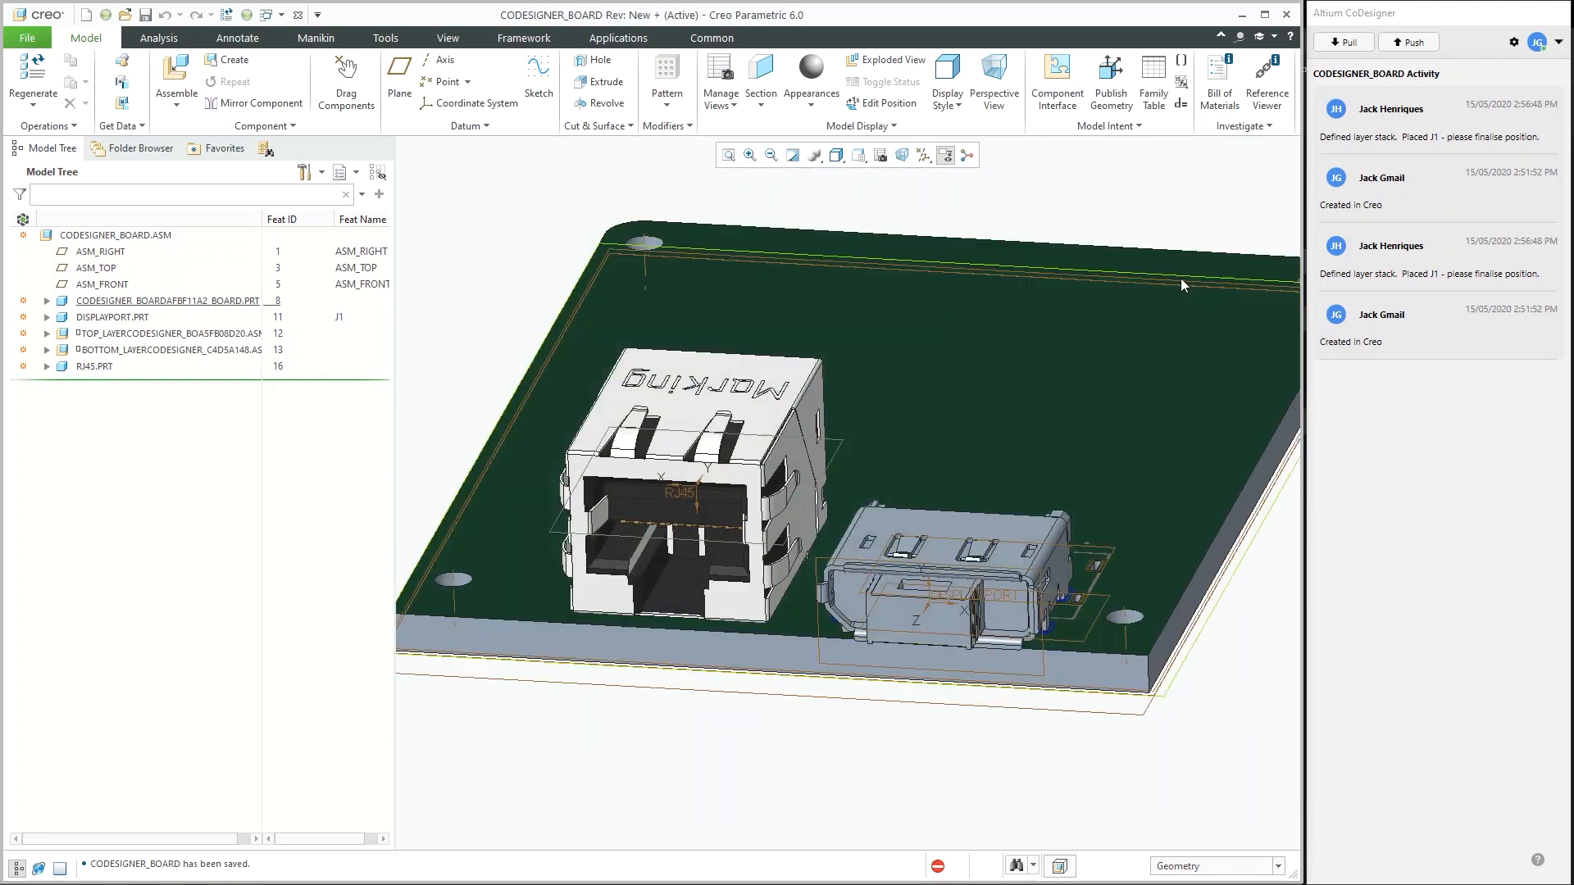
{"action": "left_click", "coordinate": [1412, 42]}
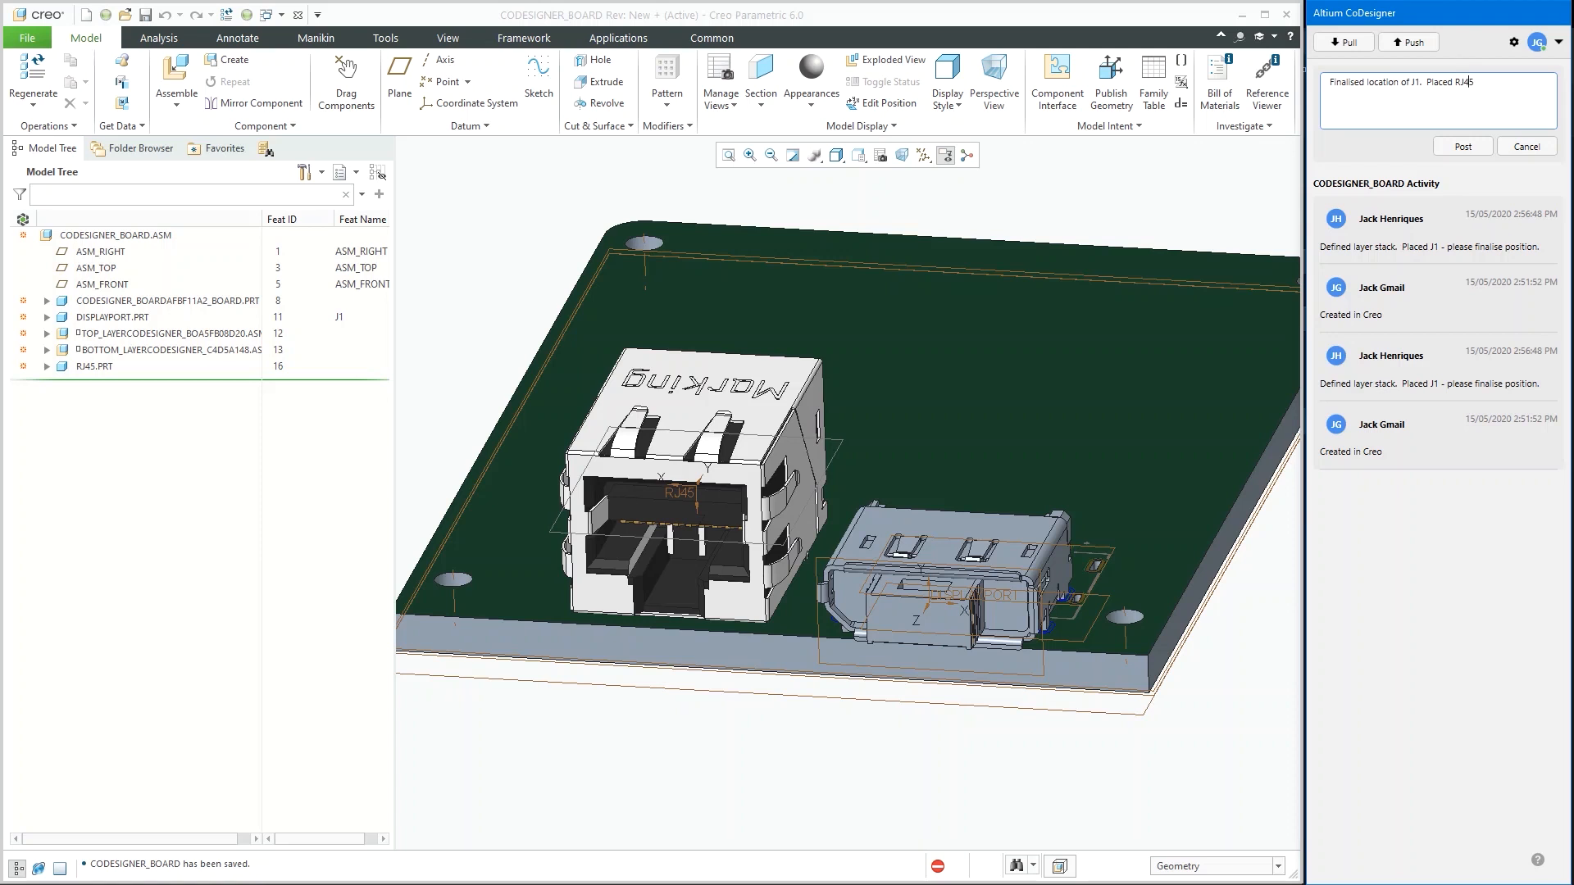
{"action": "left_click", "coordinate": [1452, 148]}
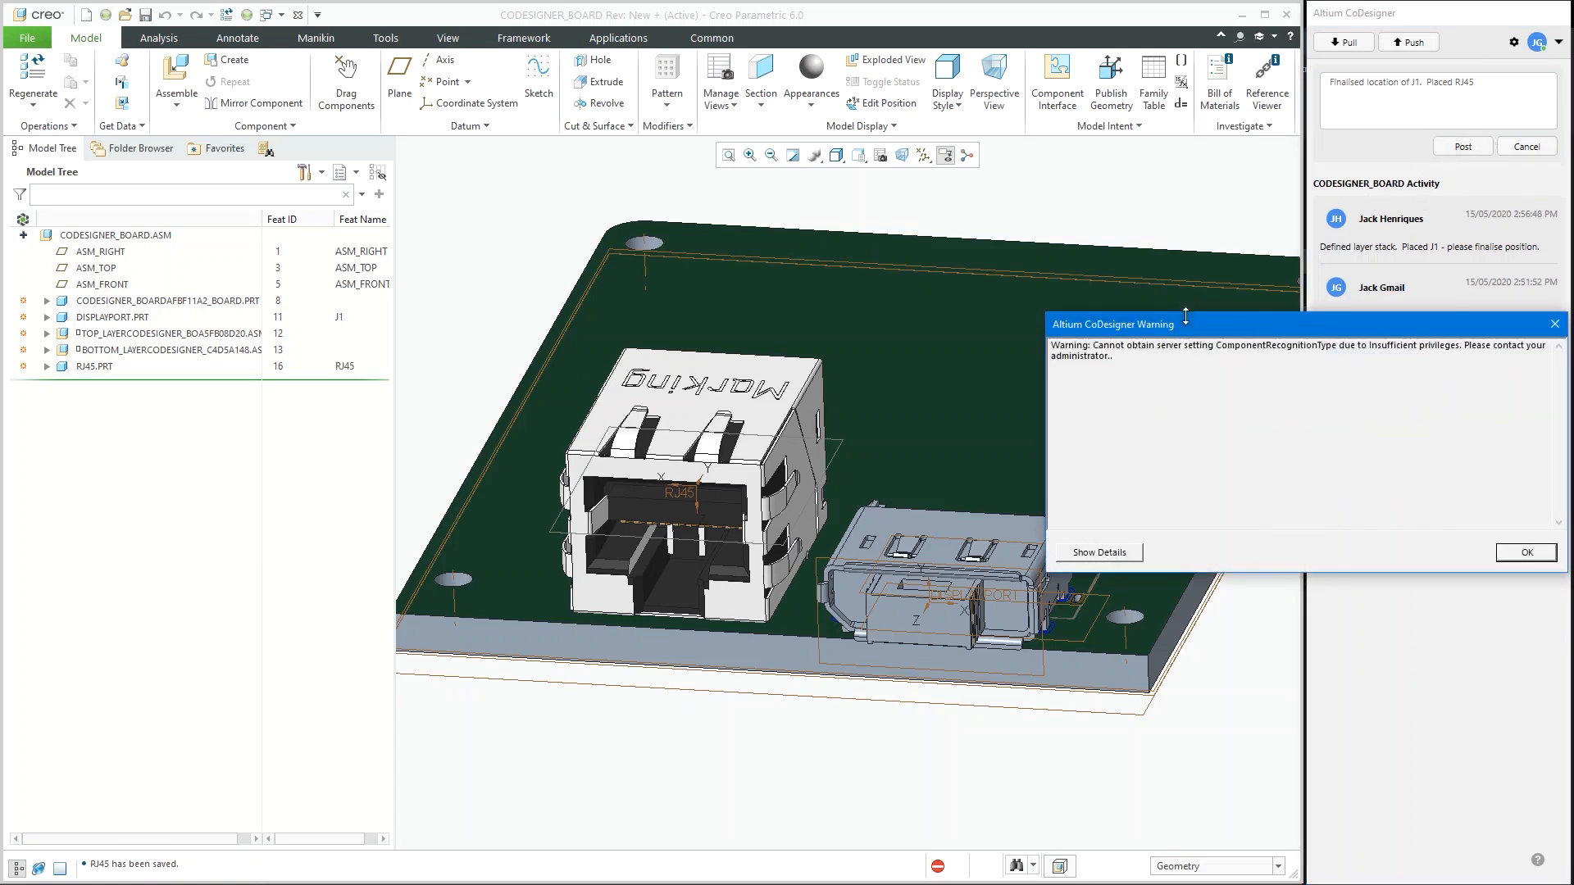
{"action": "left_click", "coordinate": [1522, 551]}
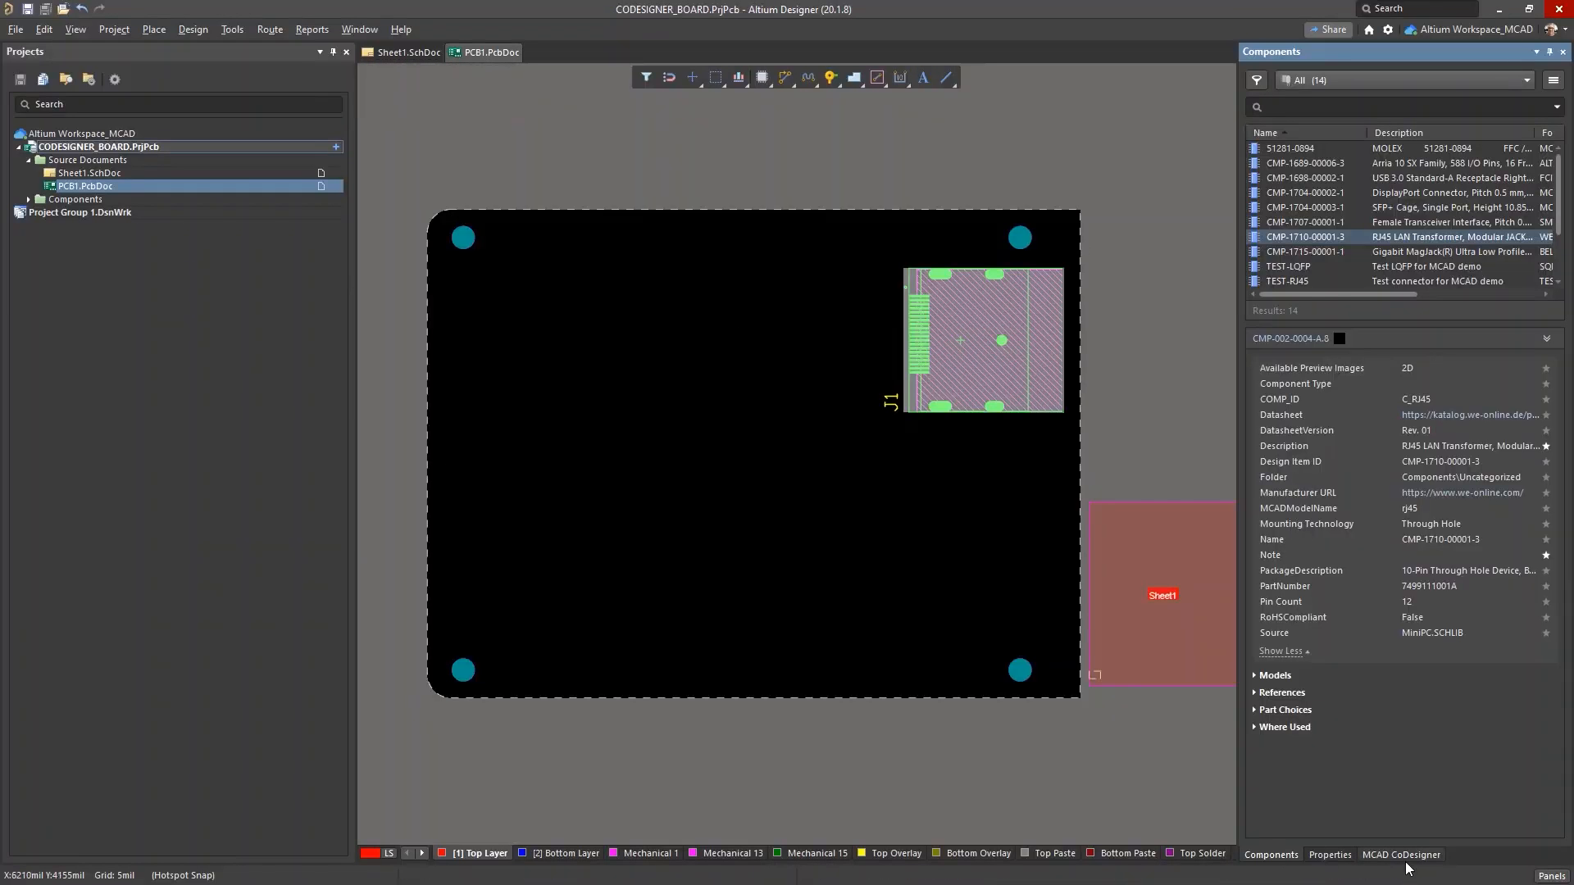
- In Altium Designer, preview the incoming J1 placement change and new RJ45 component on the PCB, and apply both
{"action": "left_click", "coordinate": [1404, 859]}
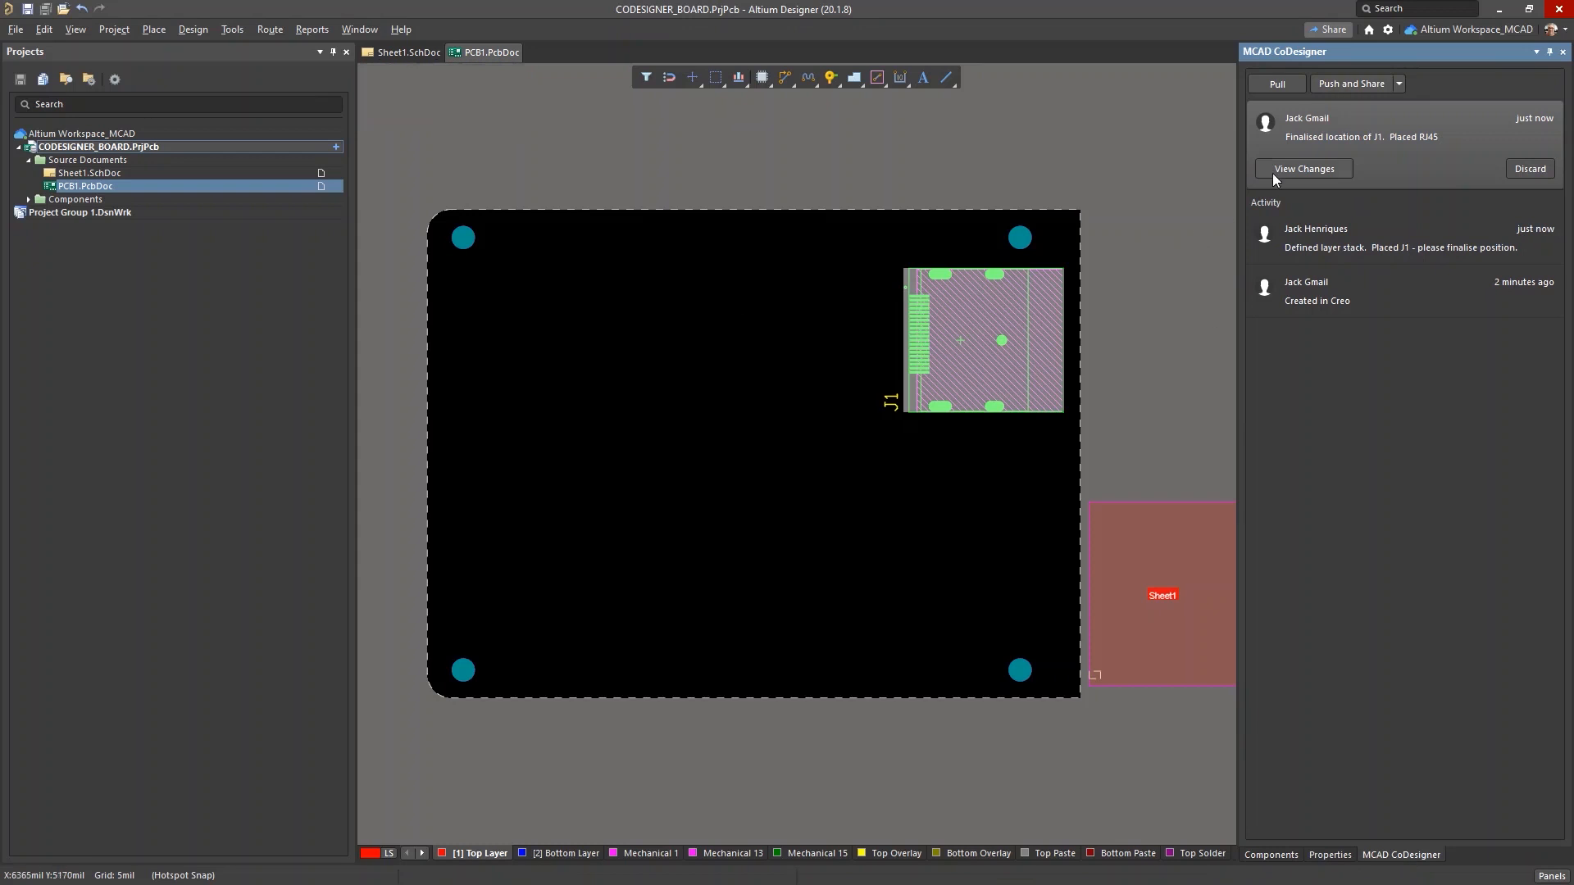
{"action": "left_click", "coordinate": [1340, 169]}
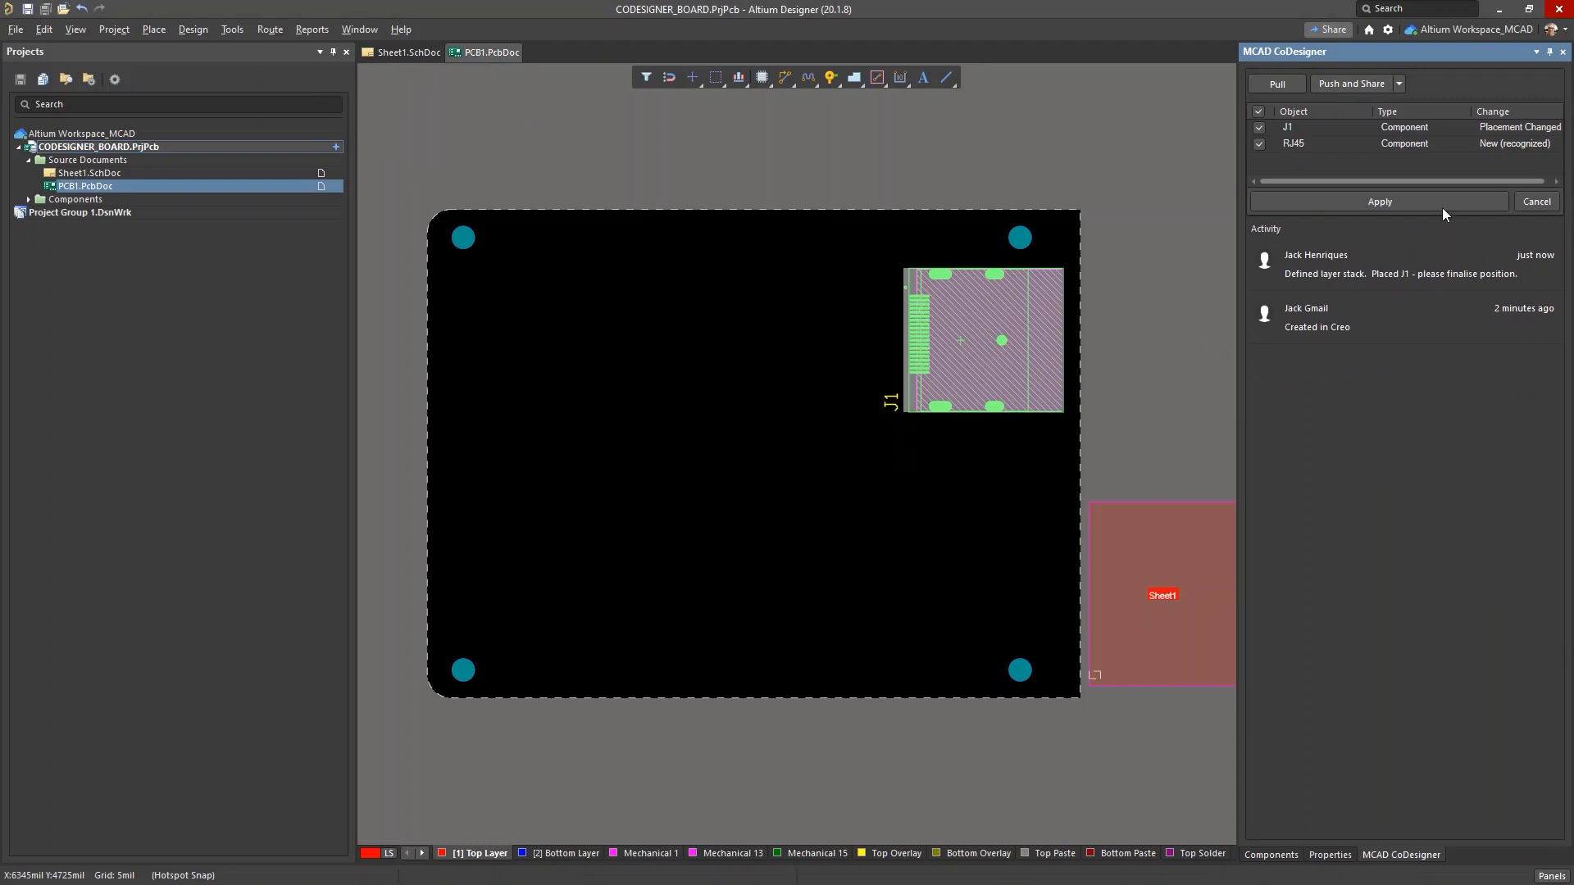
{"action": "left_click", "coordinate": [1448, 130]}
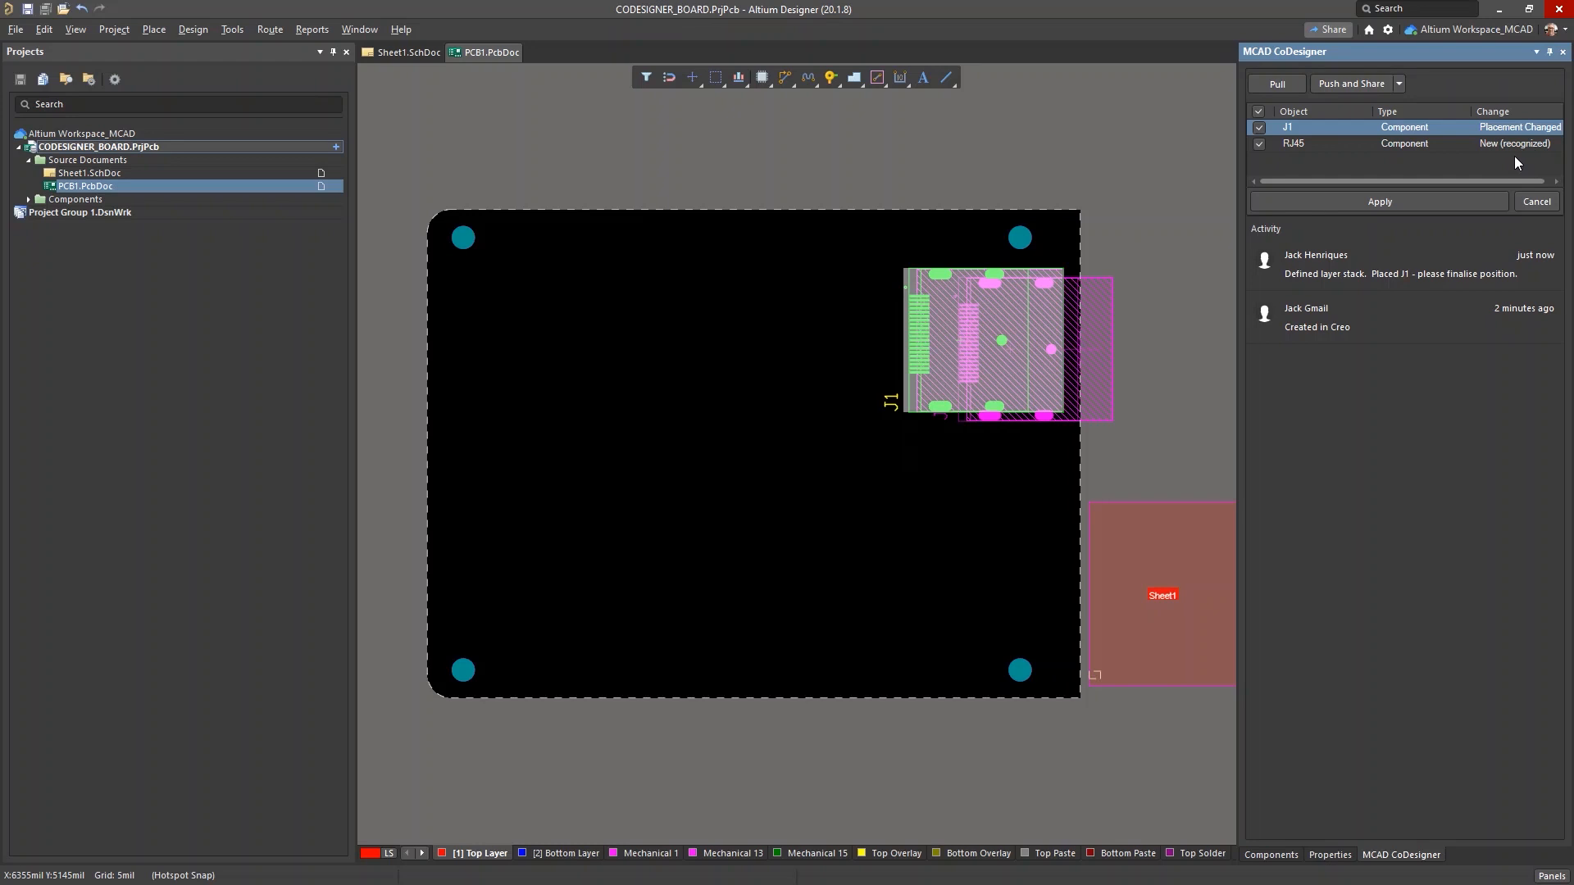
{"action": "left_click", "coordinate": [1351, 142]}
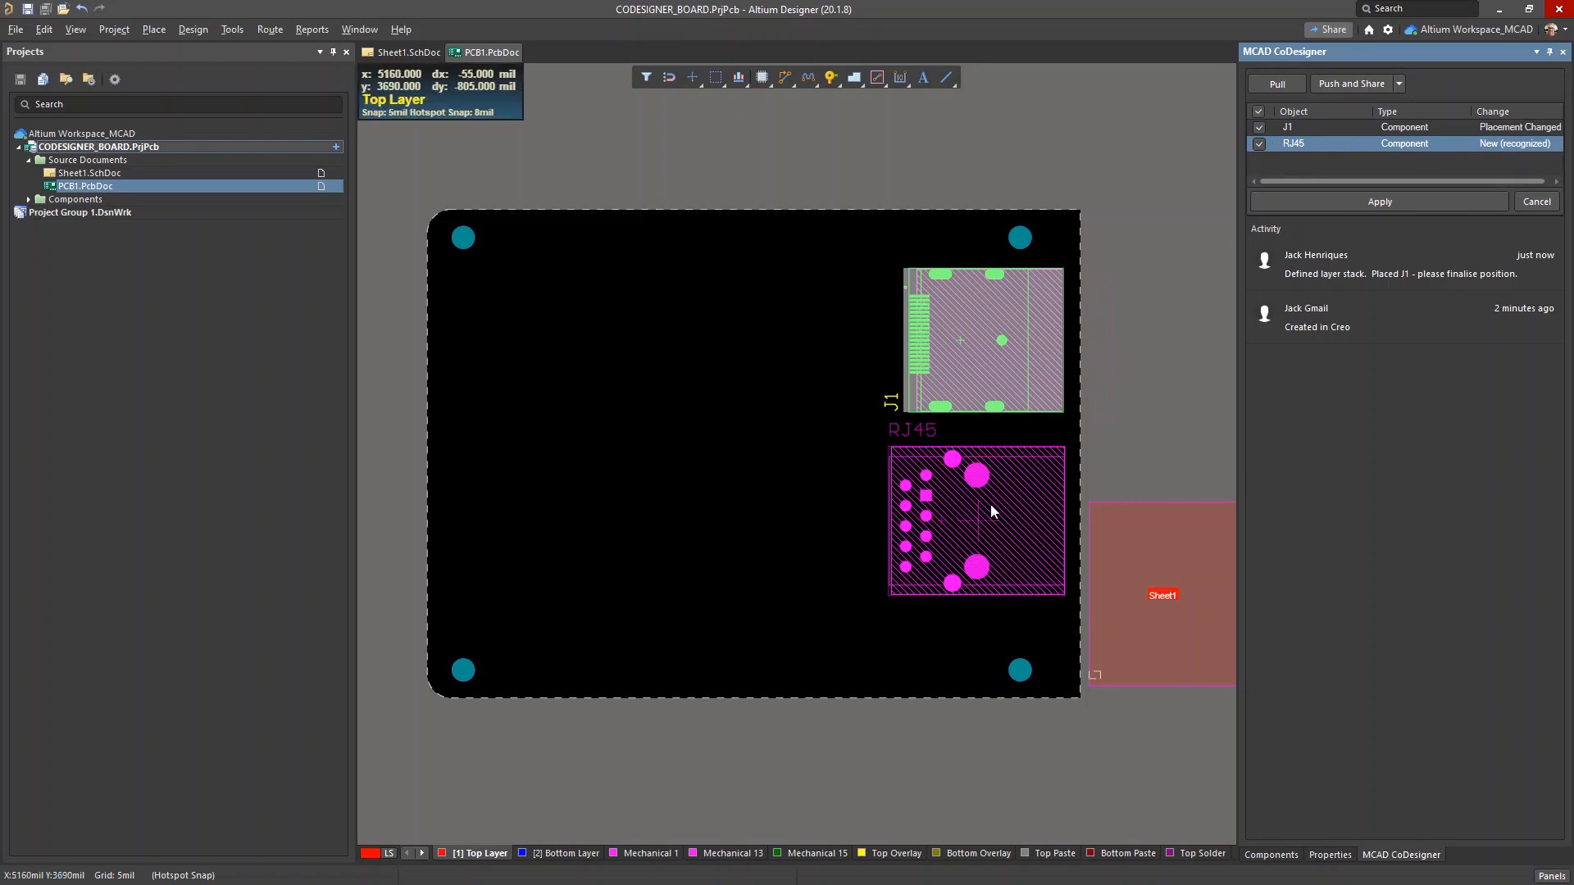
{"action": "left_click", "coordinate": [1305, 208]}
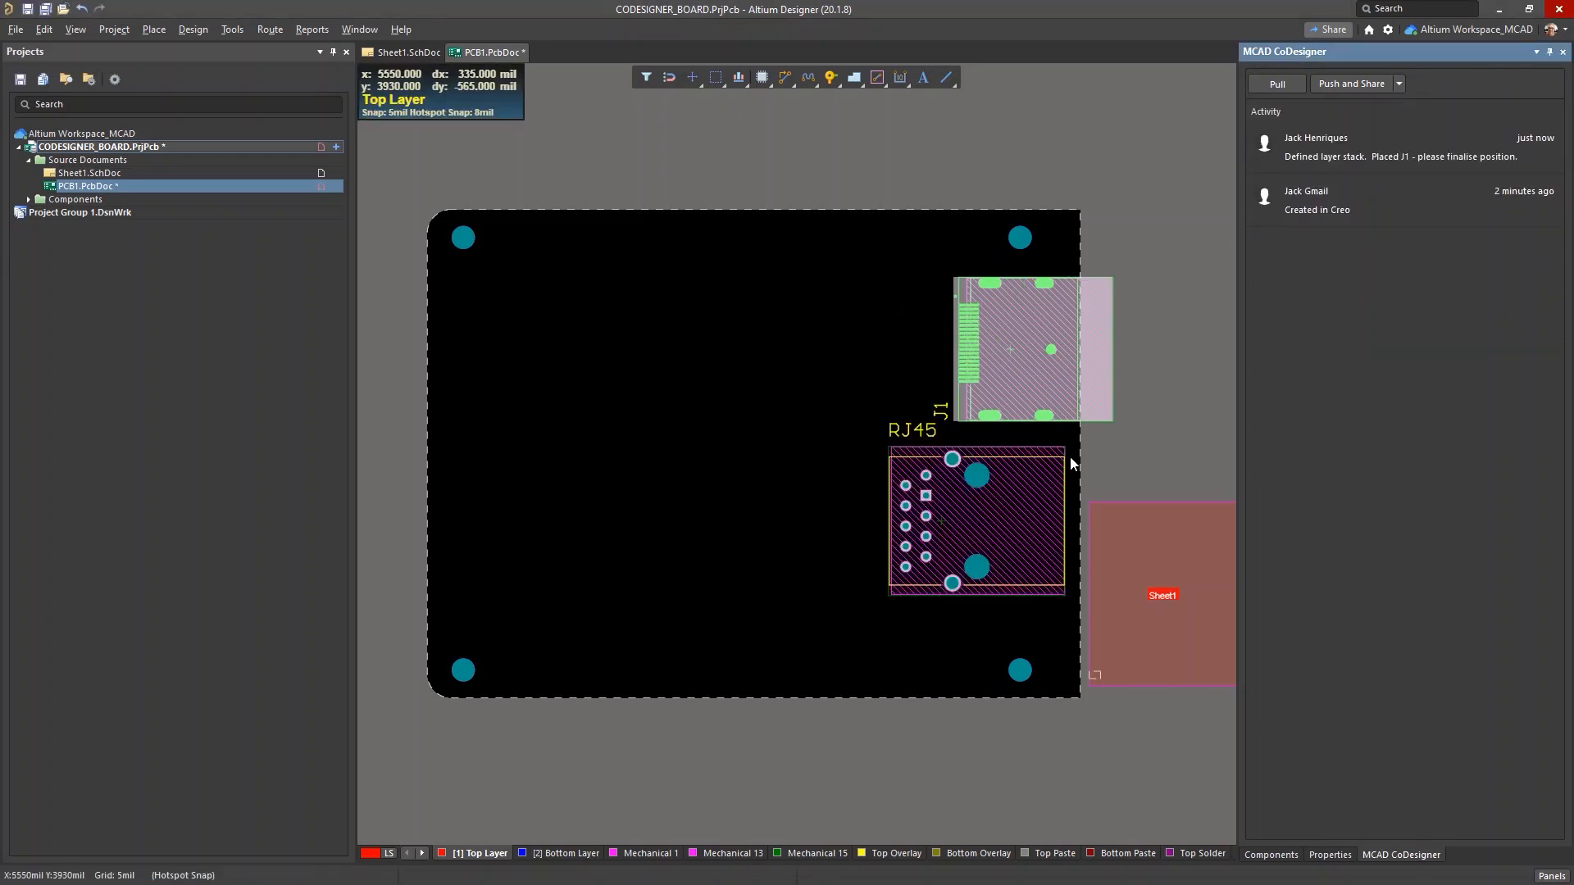
- Examine the placed RJ45 and J1 connectors on the PCB in 3D from several angles
{"action": "scroll", "coordinate": [939, 499], "scroll_direction": "up", "scroll_amount": 1, "text": "ctrl"}
{"action": "middle_click_drag", "start_coordinate": [940, 500], "coordinate": [940, 503]}
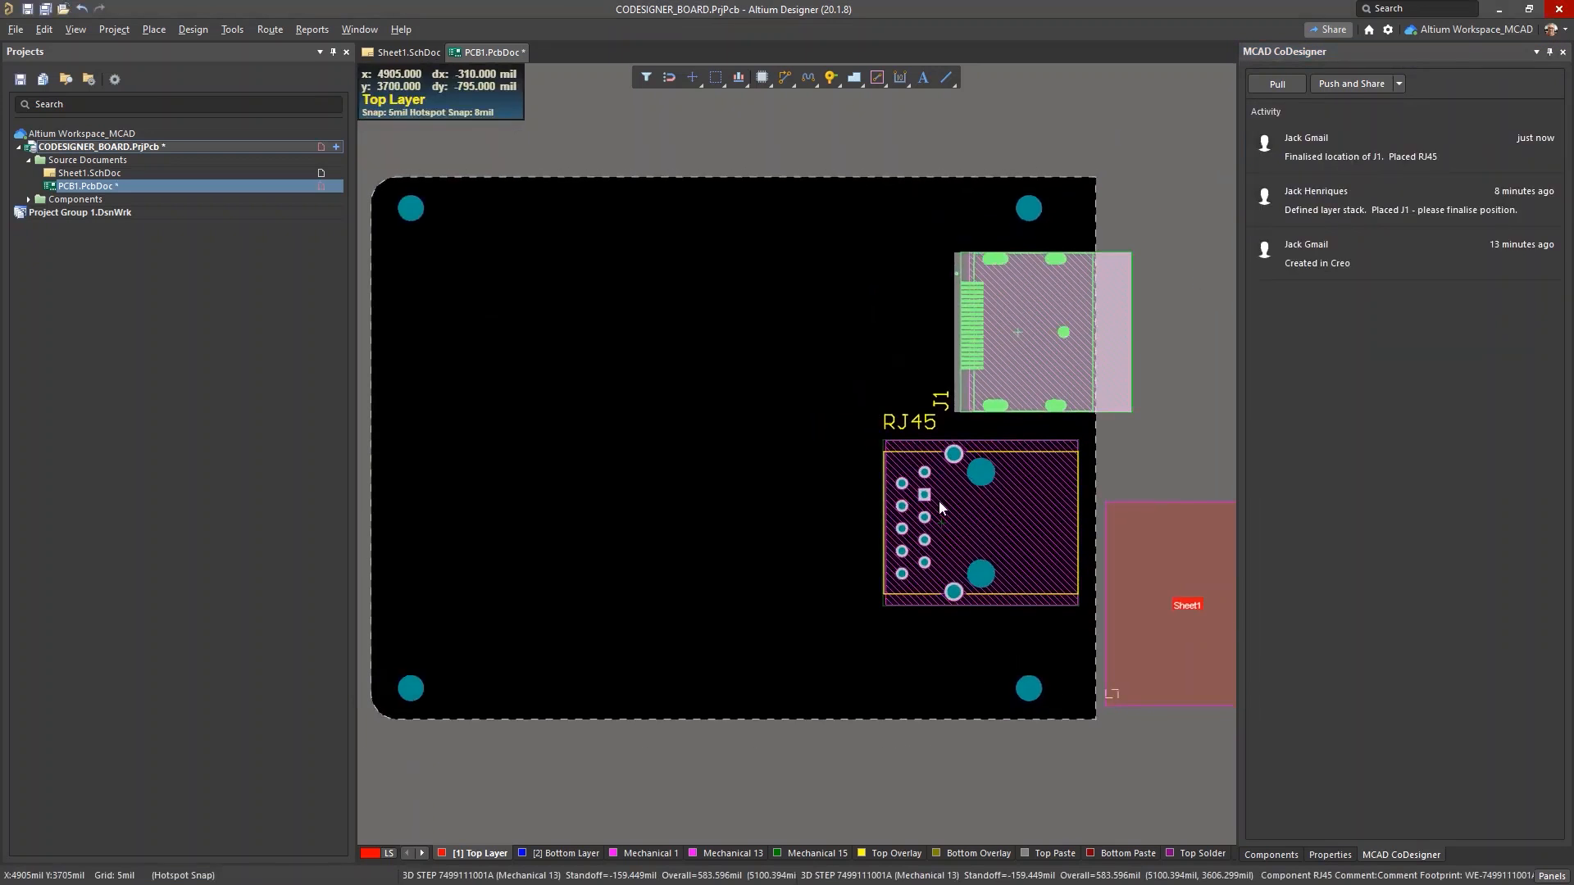
{"action": "key", "text": "3"}
{"action": "right_click_drag", "start_coordinate": [914, 525], "coordinate": [930, 656], "text": "shift"}
{"action": "scroll", "coordinate": [967, 542], "scroll_direction": "up", "scroll_amount": 4, "text": "shift"}
{"action": "scroll", "coordinate": [984, 533], "scroll_direction": "down", "scroll_amount": 4, "text": "shift"}
{"action": "scroll", "coordinate": [989, 521], "scroll_direction": "up", "scroll_amount": 3, "text": "ctrl"}
{"action": "right_click_drag", "start_coordinate": [903, 599], "coordinate": [860, 135], "text": "shift"}
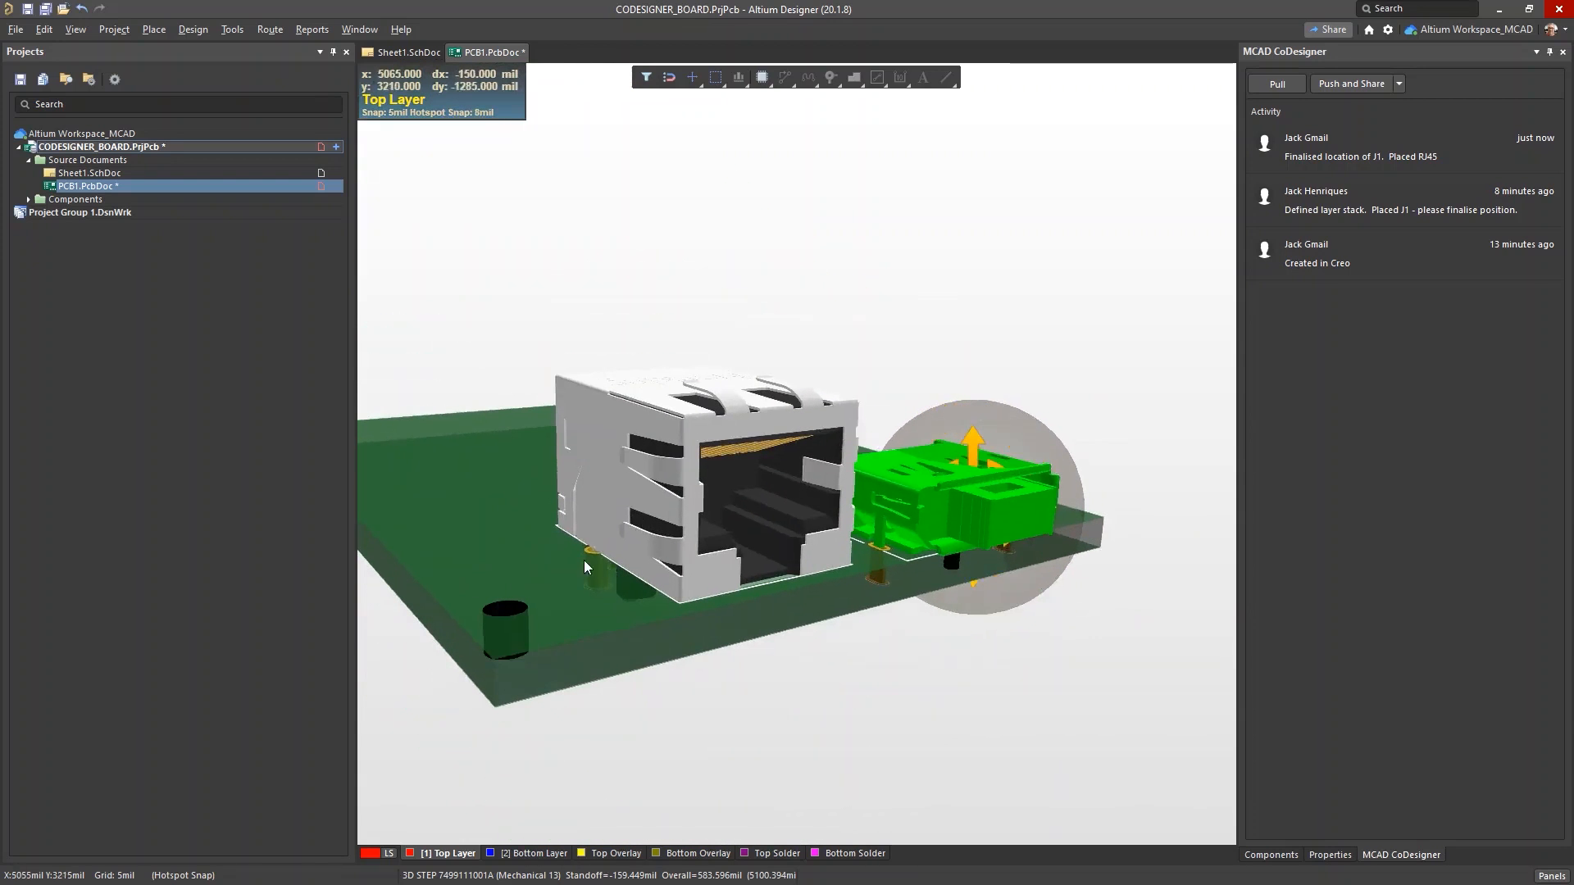
{"action": "right_click_drag", "start_coordinate": [594, 575], "coordinate": [629, 615], "text": "shift"}
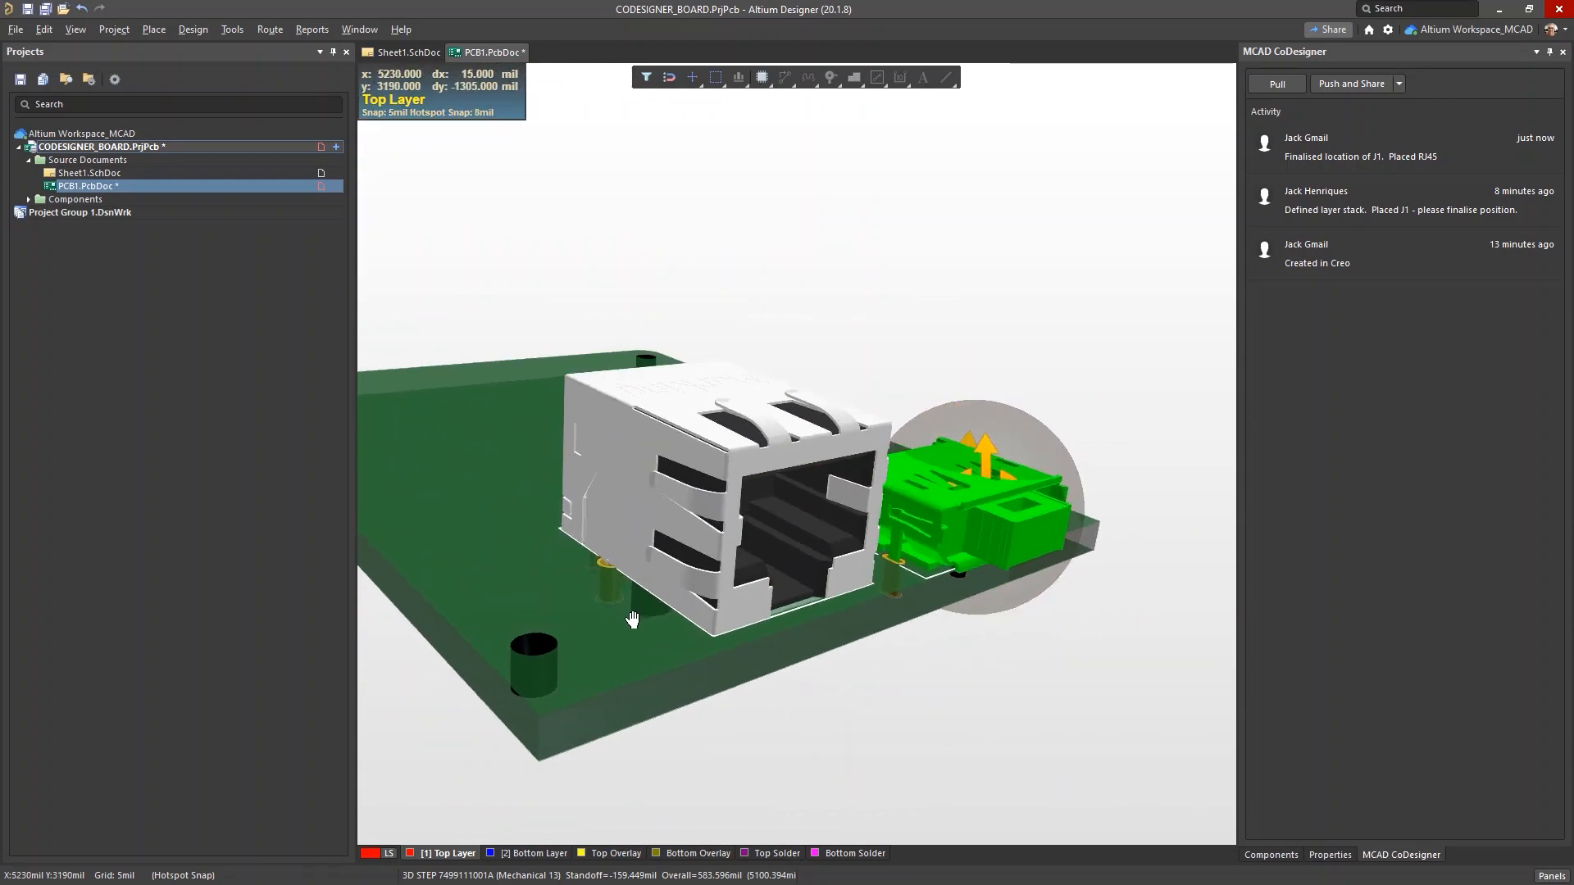
- Push the PCB through MCAD CoDesigner without sharing, with the comment "Push footprints"
{"action": "left_click", "coordinate": [1399, 85]}
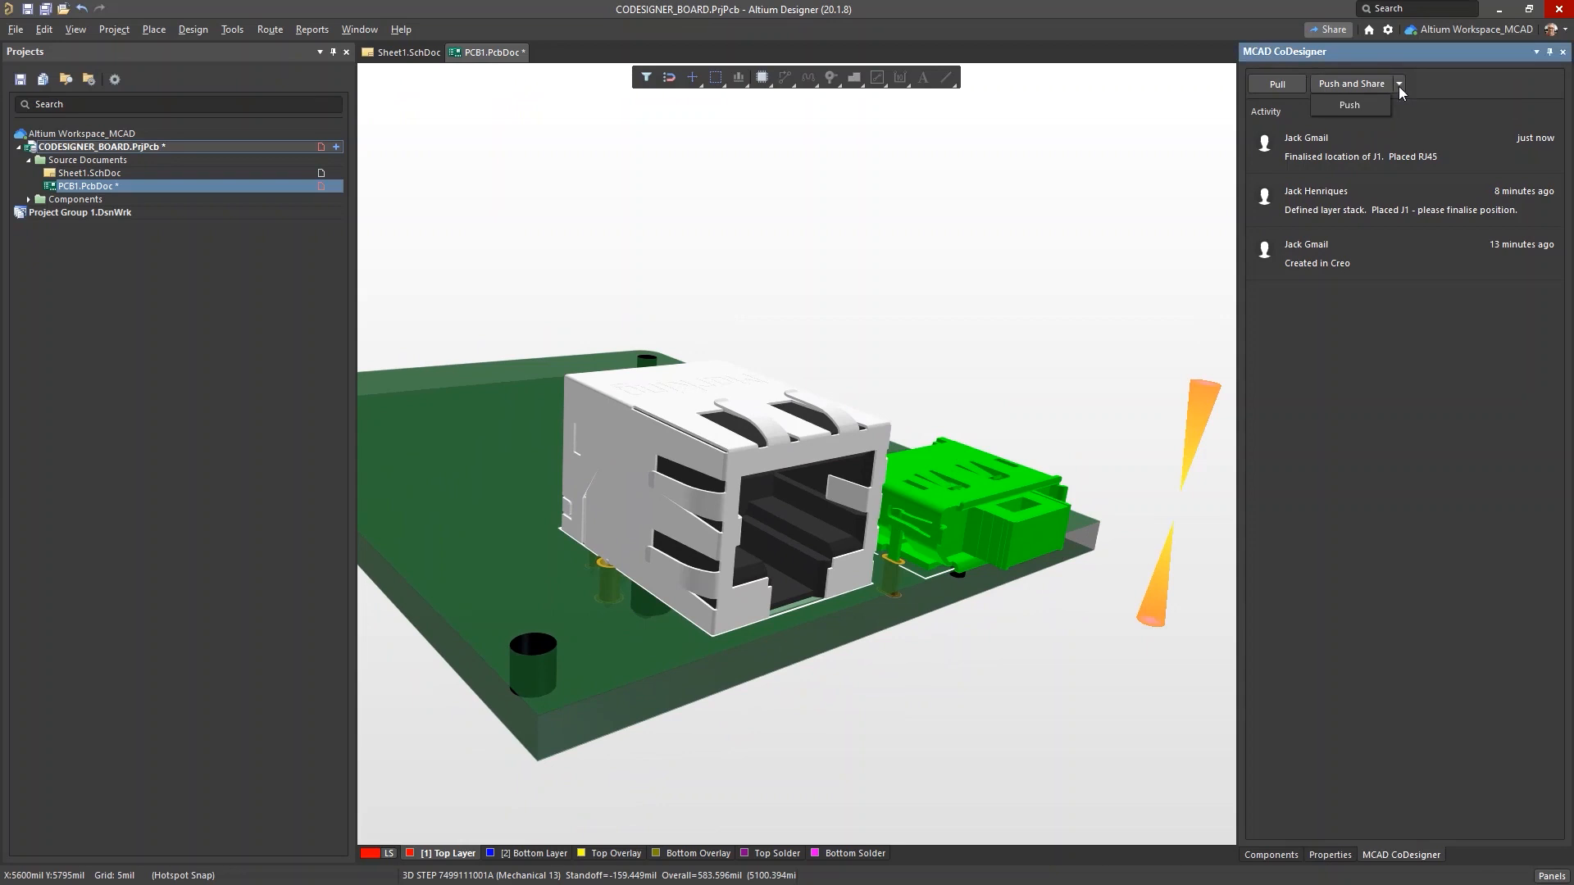
{"action": "left_click", "coordinate": [1374, 102]}
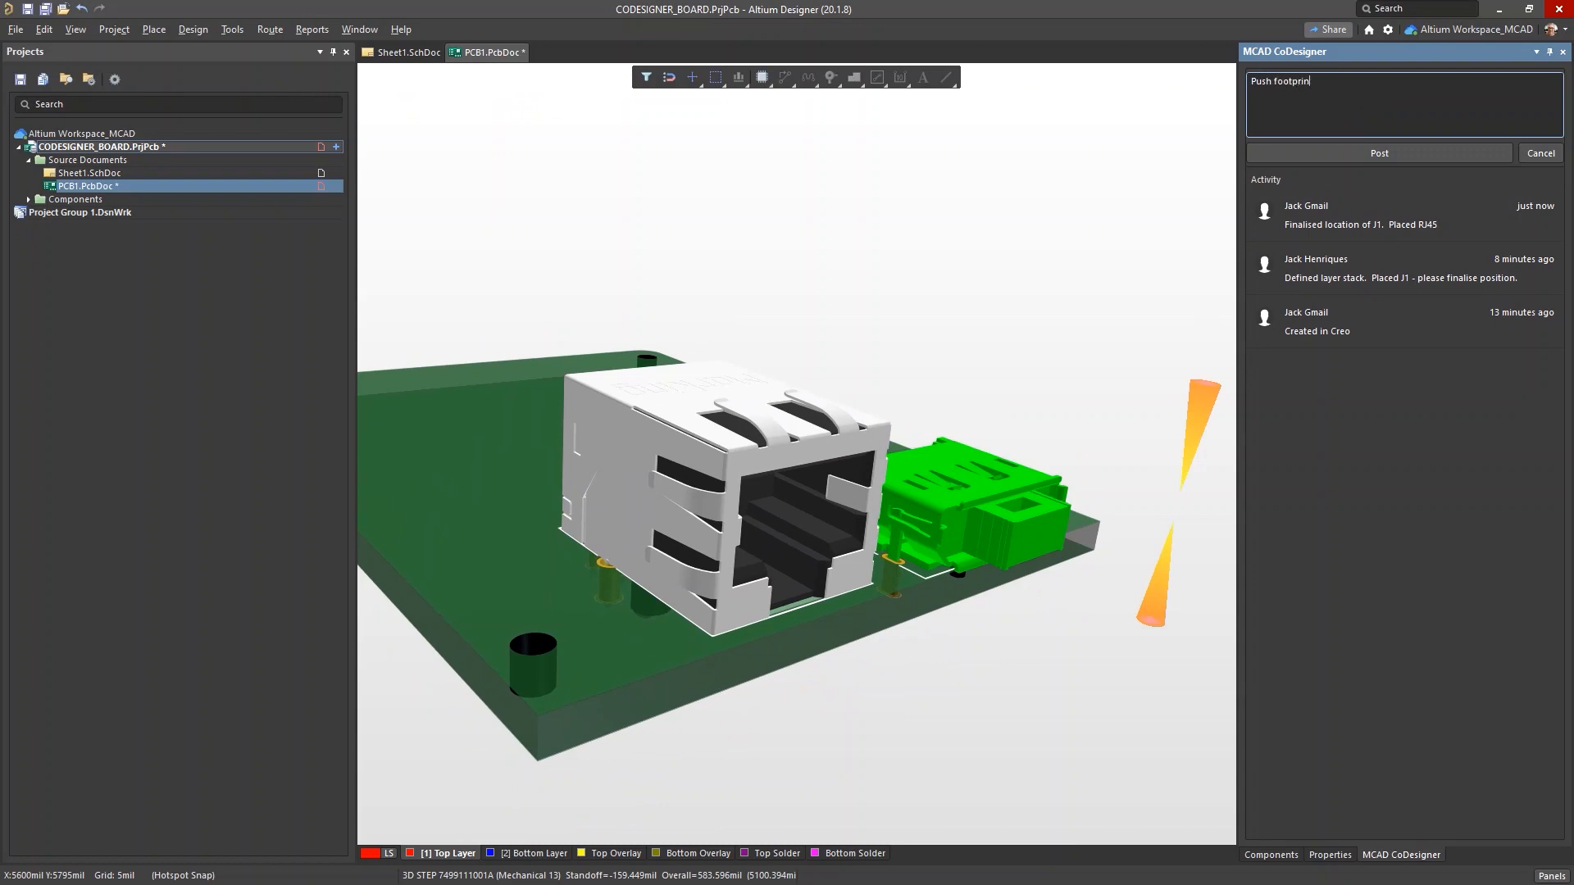
{"action": "left_click", "coordinate": [1433, 159]}
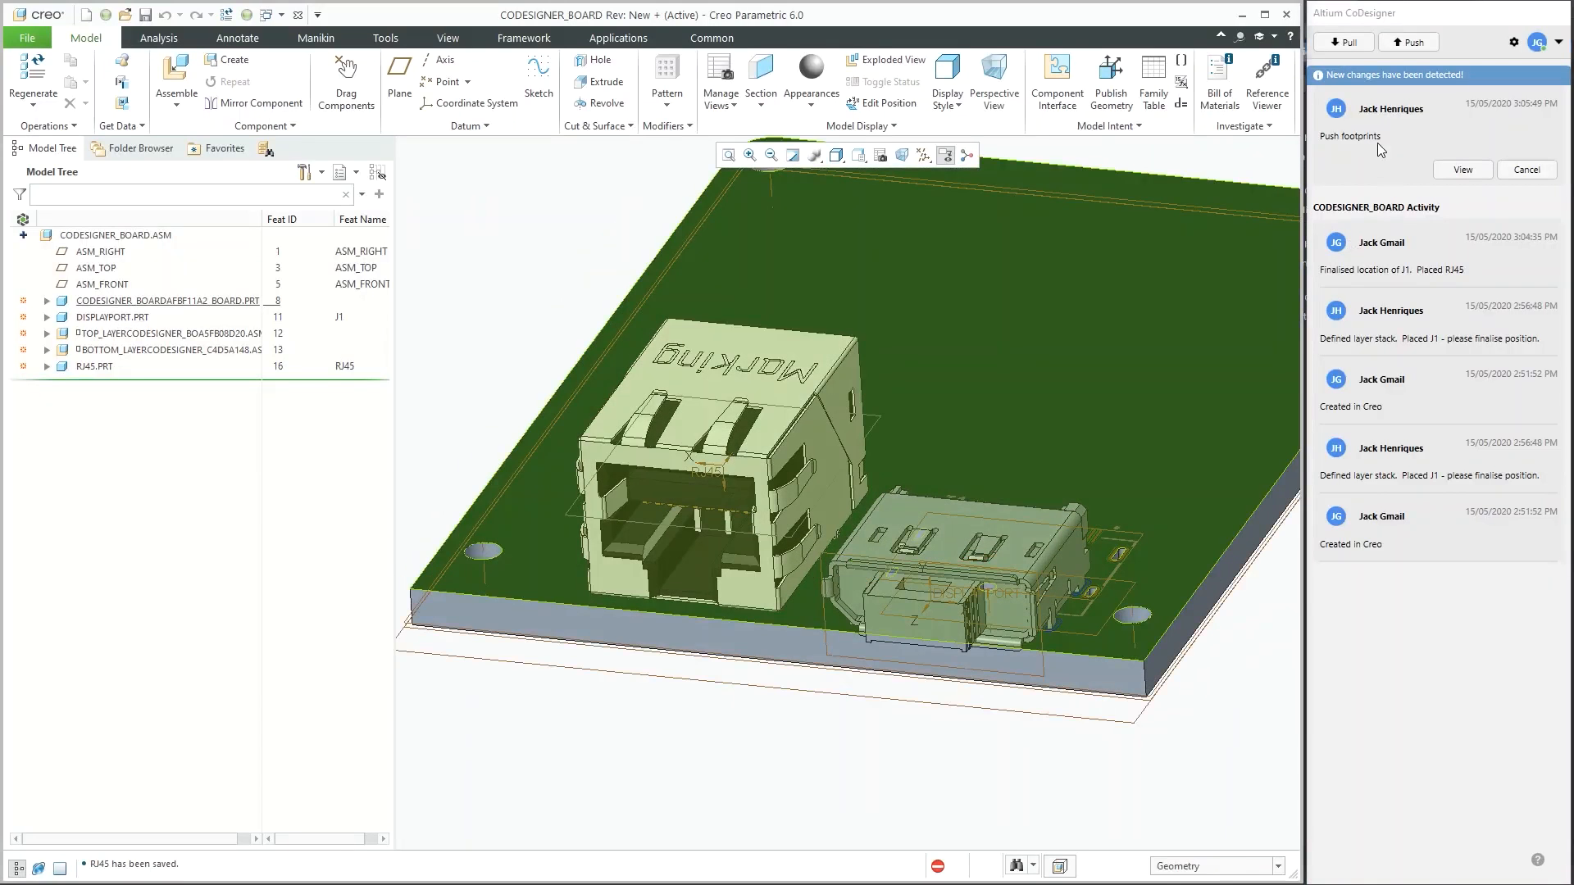
- In Creo, open the "Push footprints" changes, apply them all to the board assembly and view the updated connectors
{"action": "left_click", "coordinate": [1470, 170]}
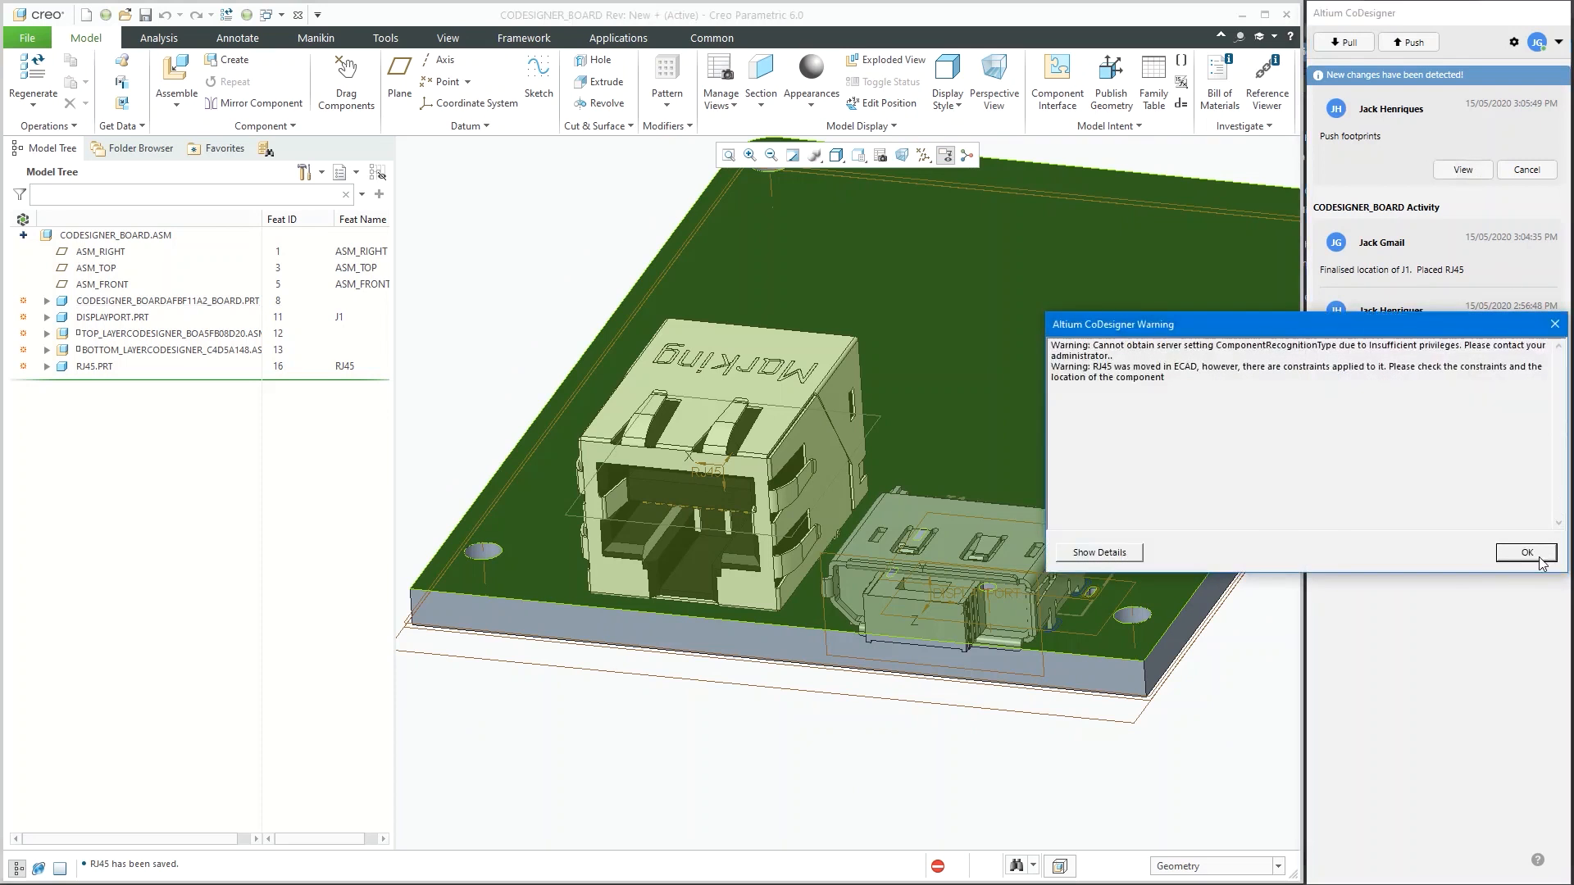
{"action": "left_click", "coordinate": [1538, 556]}
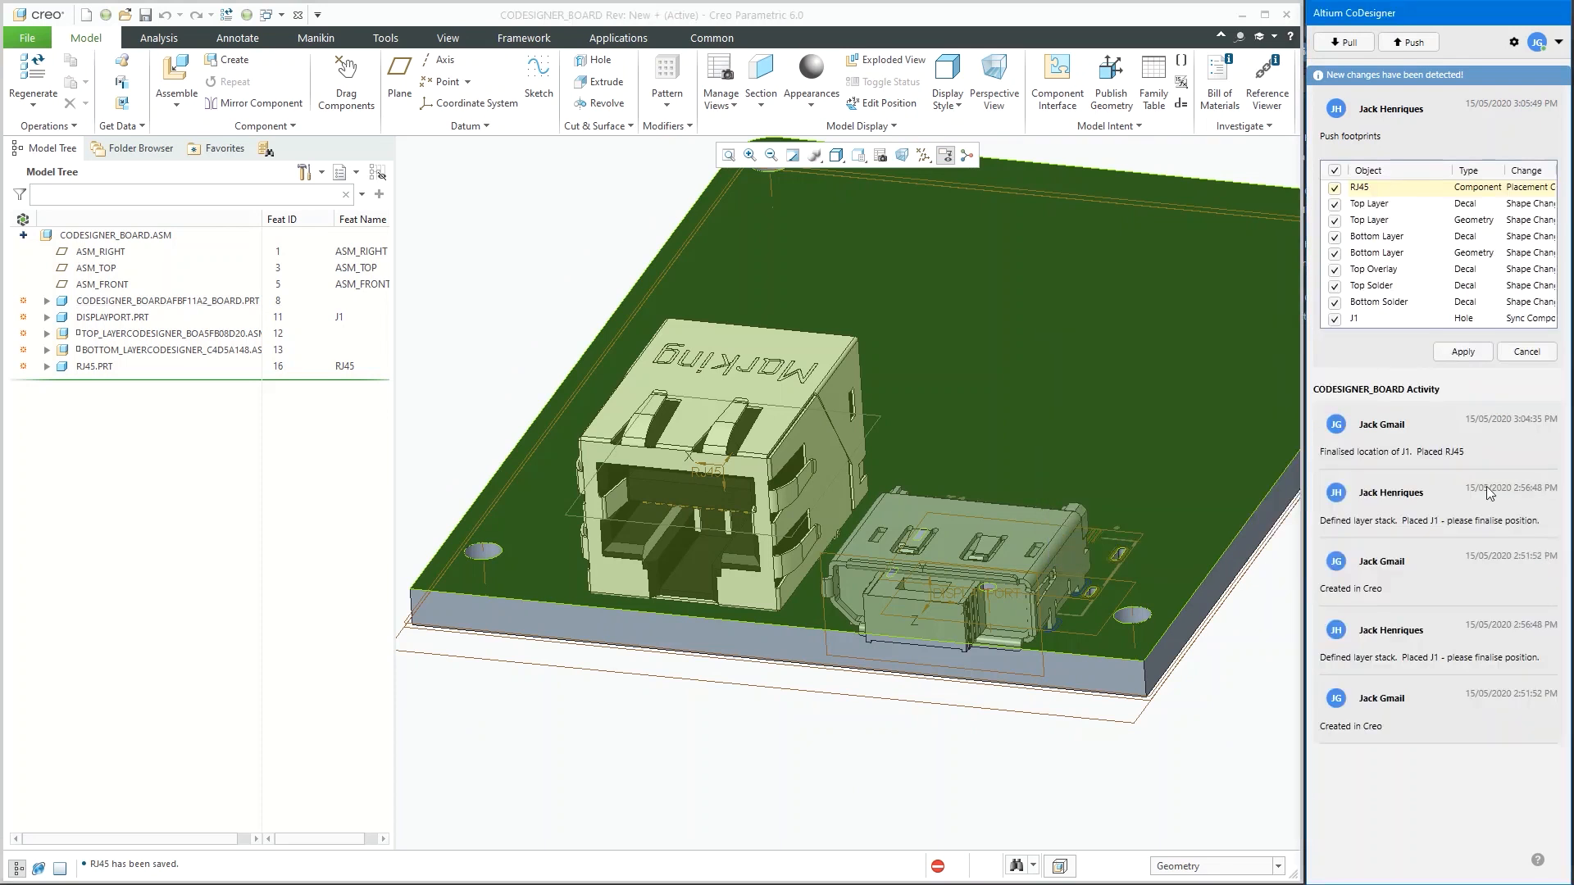
{"action": "left_click", "coordinate": [1462, 352]}
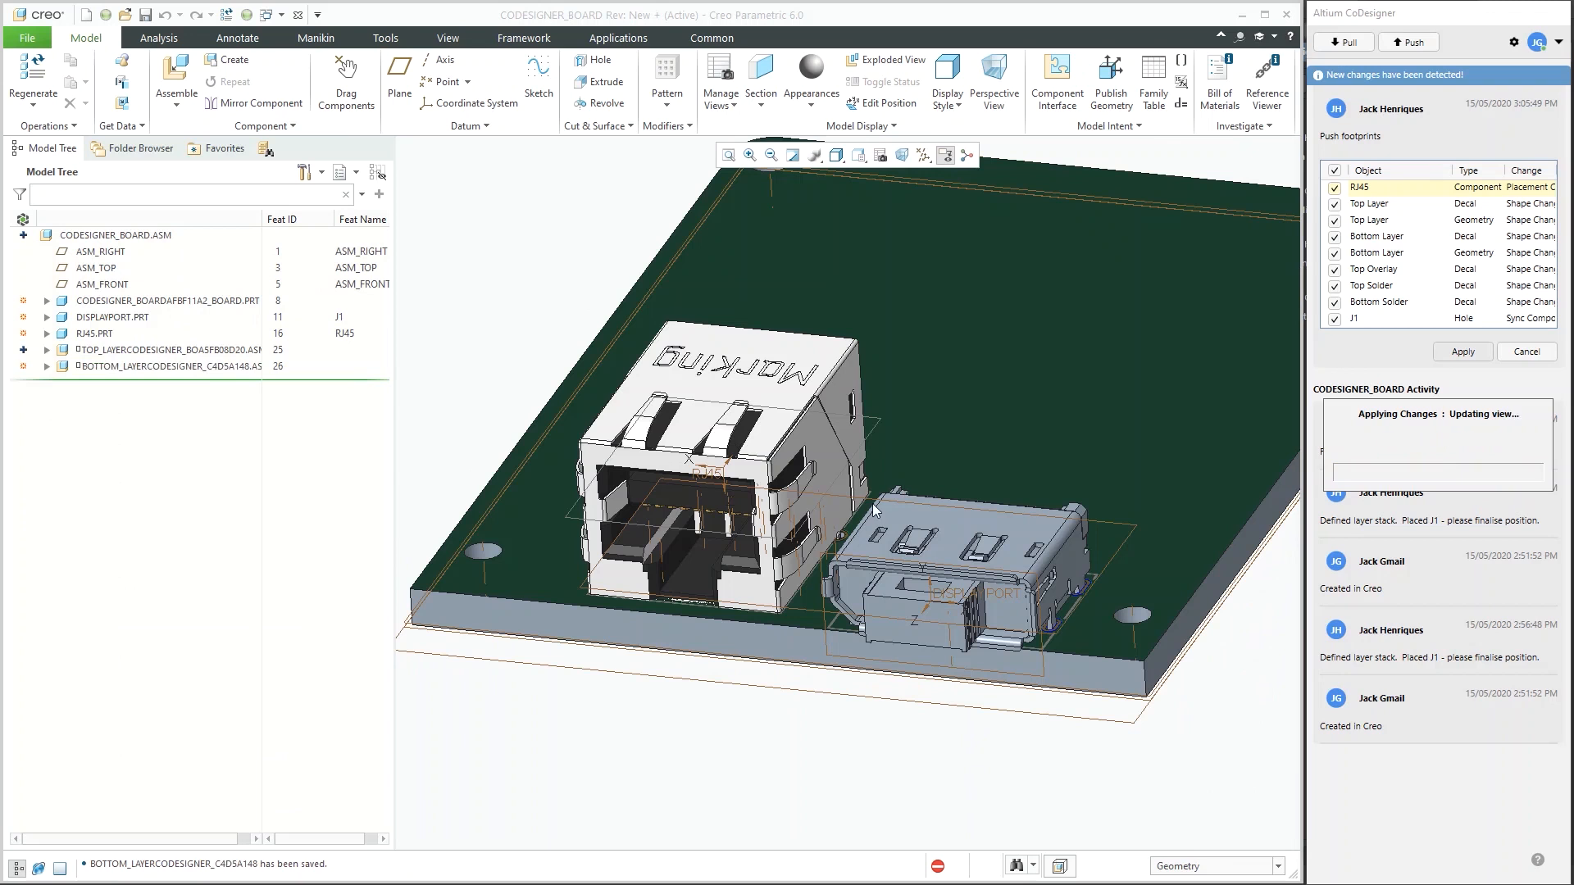
{"action": "middle_click_drag", "start_coordinate": [905, 502], "coordinate": [722, 328]}
{"action": "scroll", "coordinate": [549, 488], "scroll_direction": "down", "scroll_amount": 1}
{"action": "middle_click_drag", "start_coordinate": [896, 510], "coordinate": [1164, 512]}
{"action": "middle_click_drag", "start_coordinate": [971, 407], "coordinate": [1292, 269]}
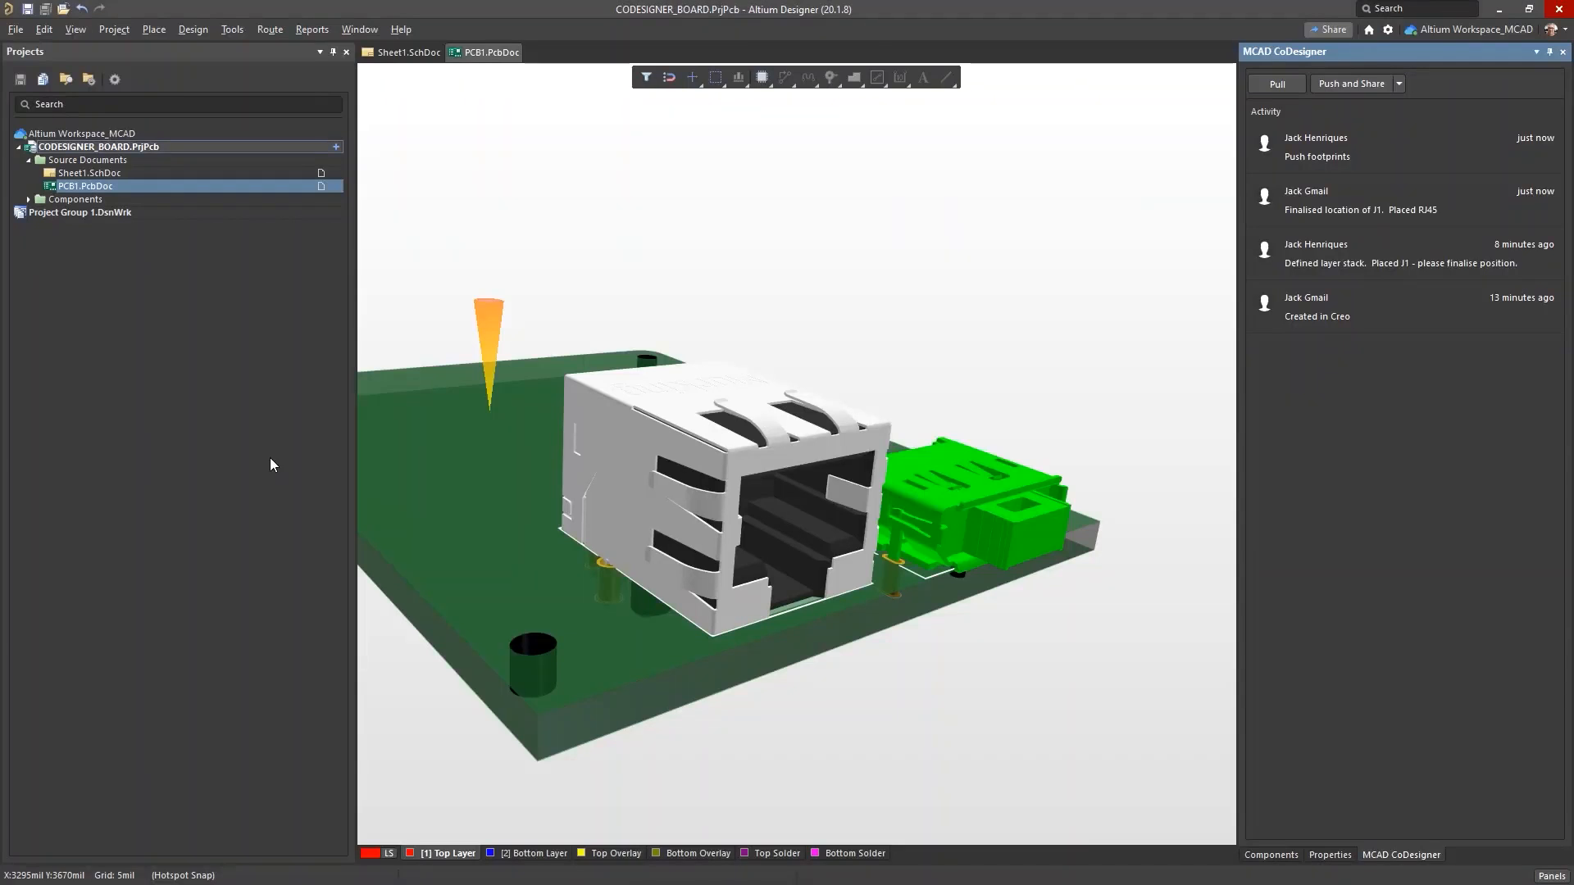
- In Altium Designer, bring the PCB into a flat 2D view showing the whole board from above
{"action": "middle_click_drag", "start_coordinate": [711, 374], "coordinate": [711, 375]}
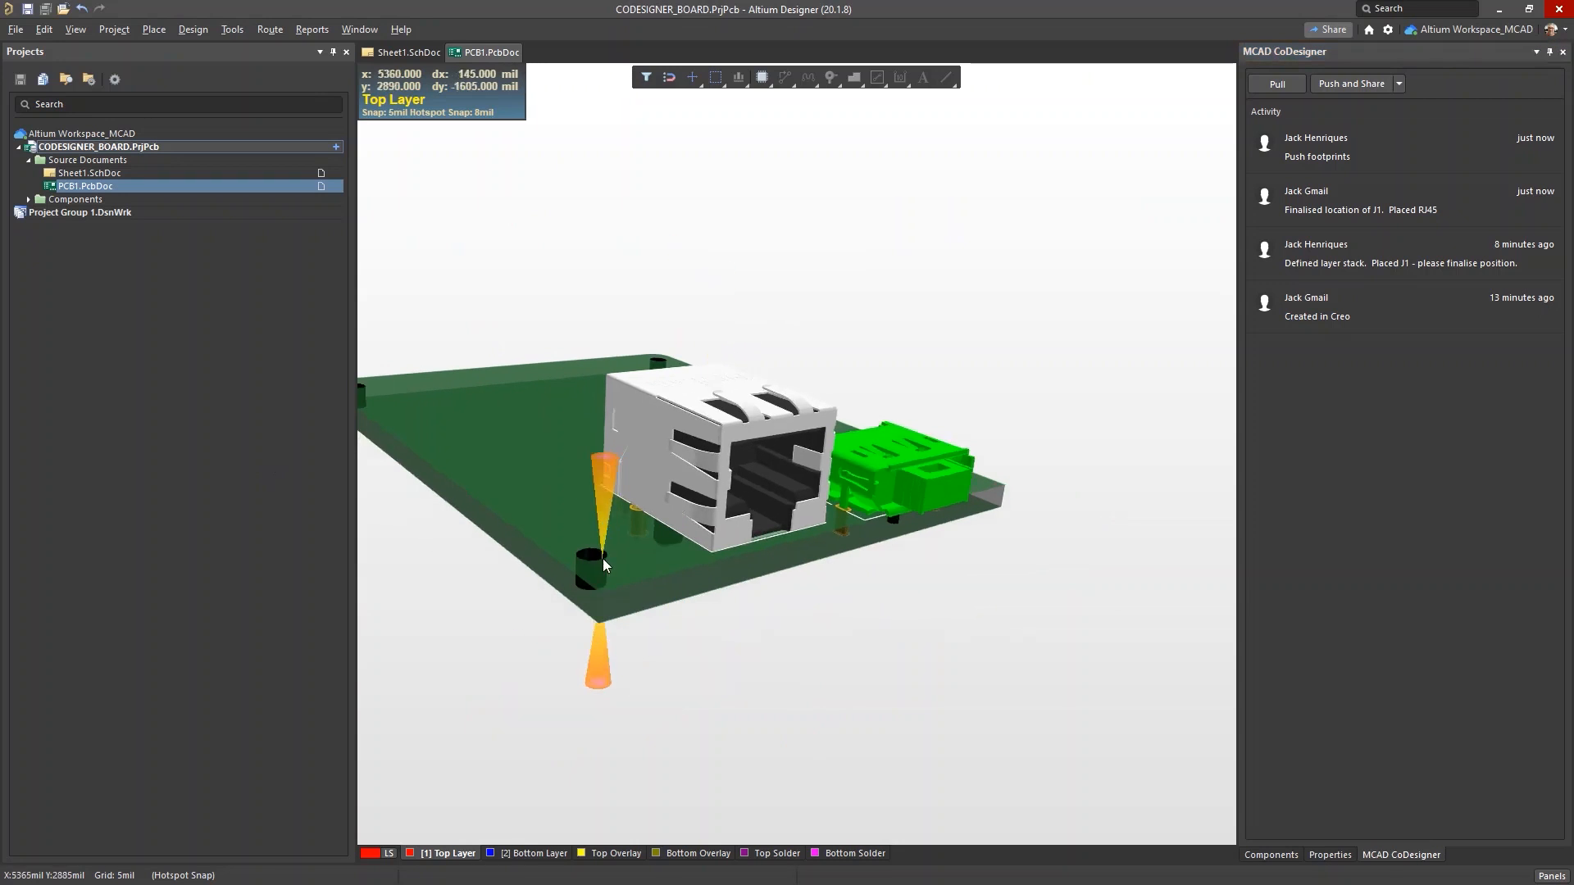
{"action": "right_click_drag", "start_coordinate": [603, 538], "coordinate": [780, 486]}
{"action": "key", "text": "2"}
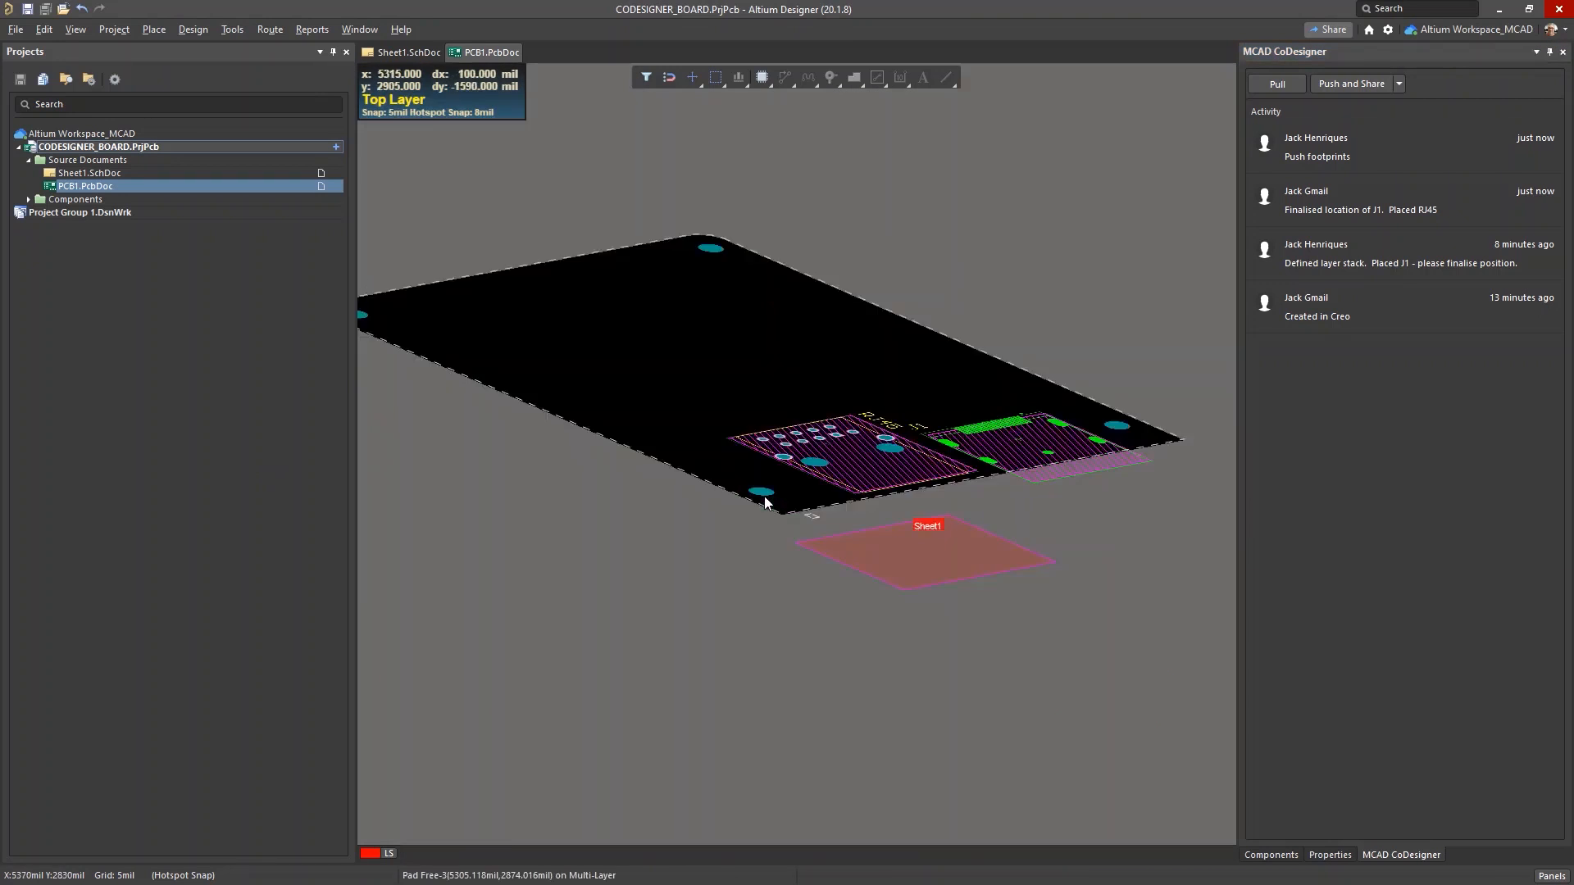
{"action": "scroll", "coordinate": [819, 495], "scroll_direction": "up", "scroll_amount": 1}
{"action": "scroll", "coordinate": [818, 525], "scroll_direction": "down", "scroll_amount": 1, "text": "ctrl"}
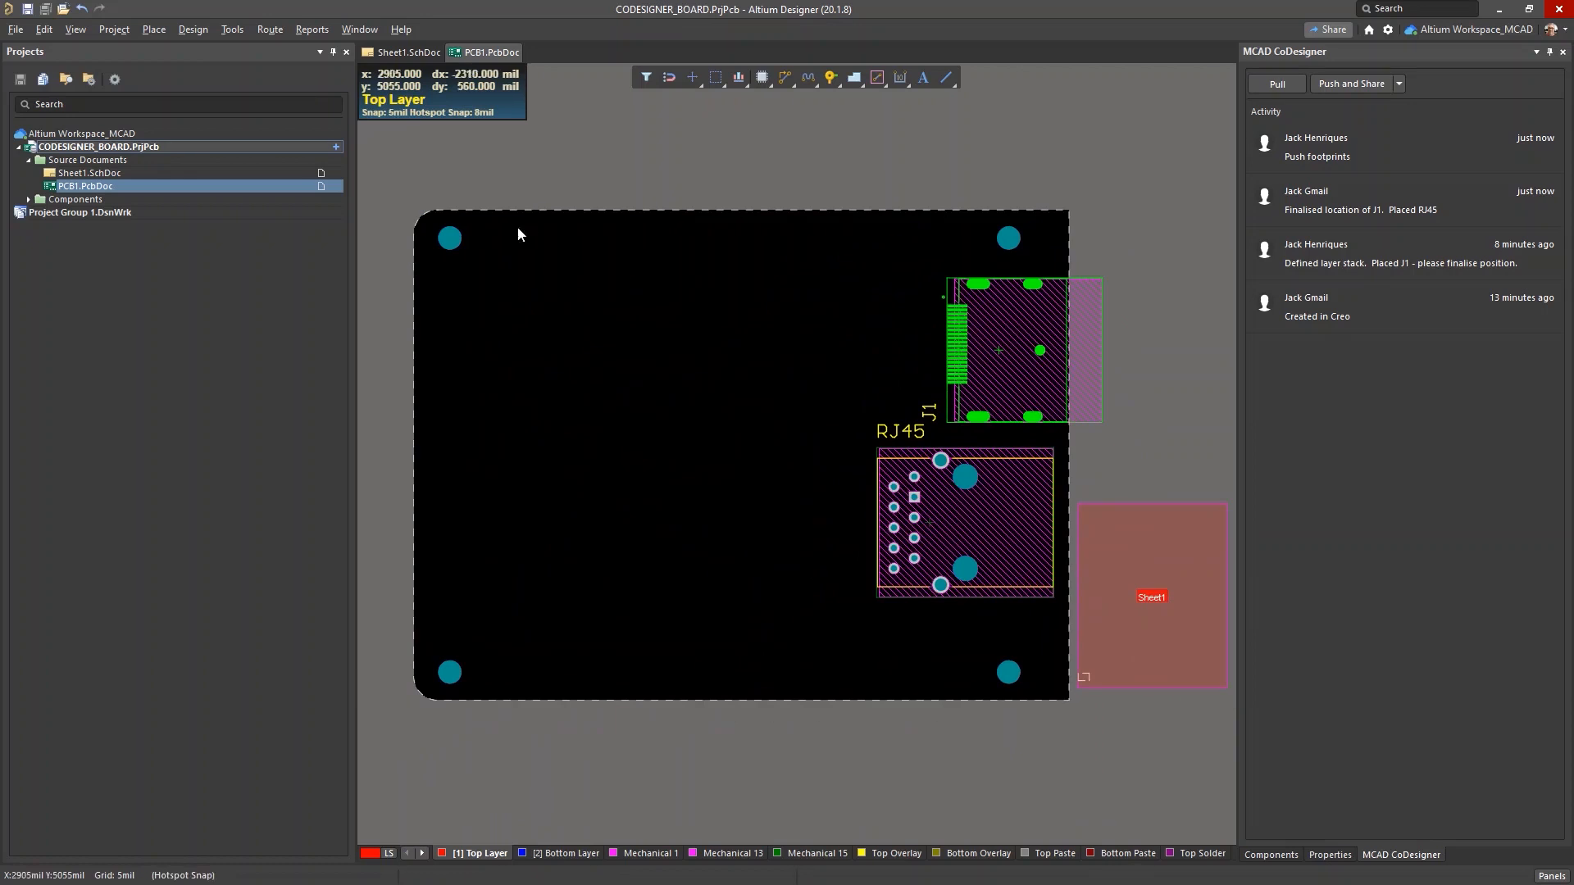
{"action": "left_click", "coordinate": [449, 240]}
{"action": "left_click", "coordinate": [1009, 238], "text": "shift"}
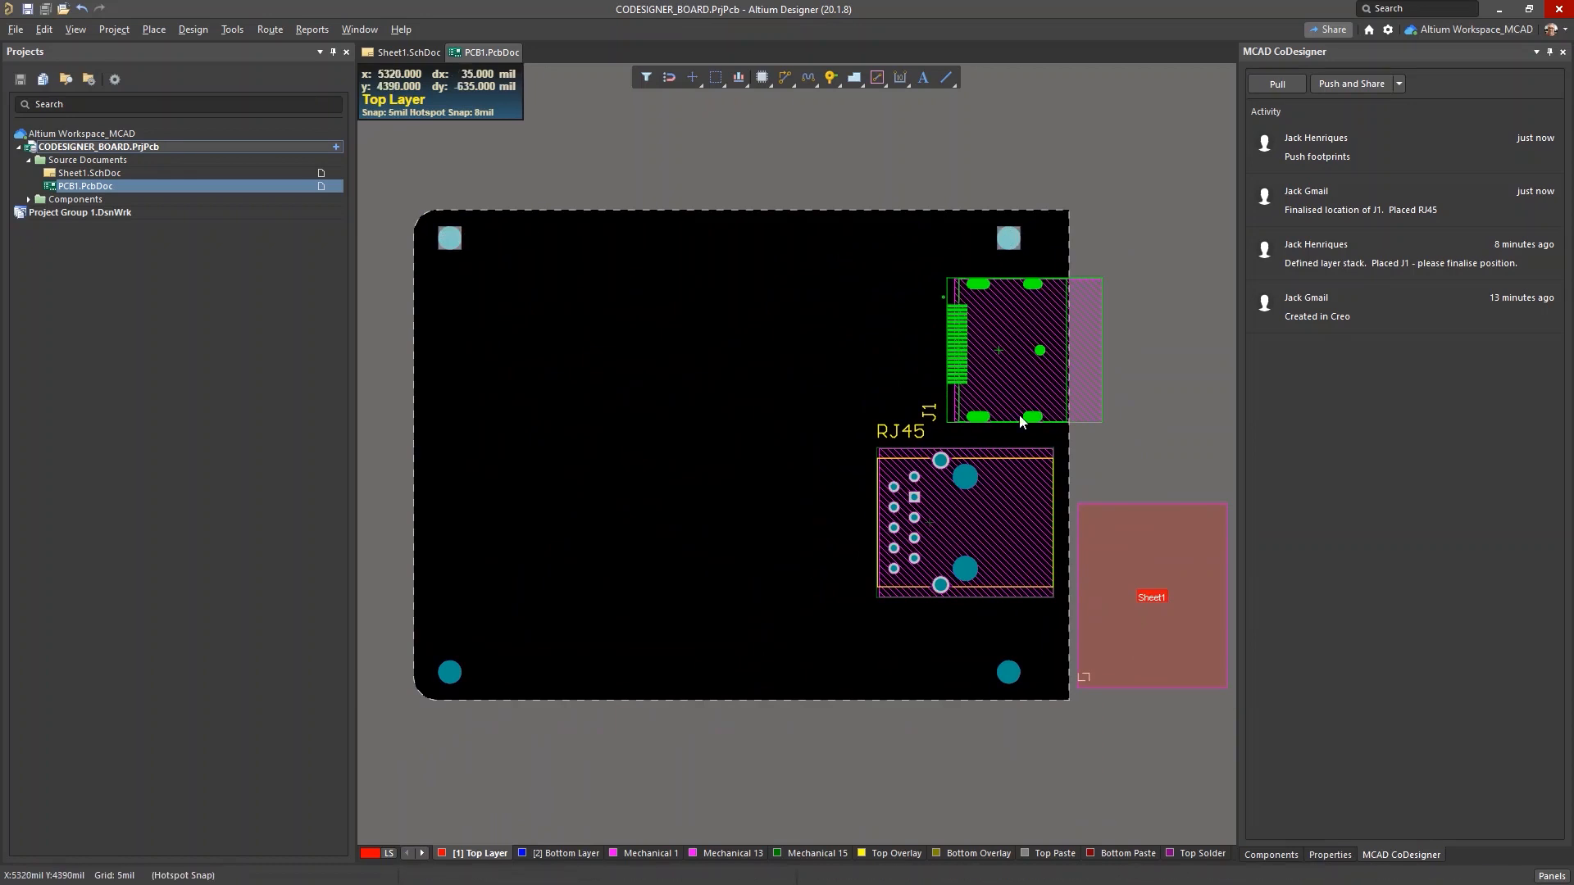
{"action": "left_click", "coordinate": [1008, 672], "text": "shift"}
{"action": "left_click", "coordinate": [449, 672], "text": "shift"}
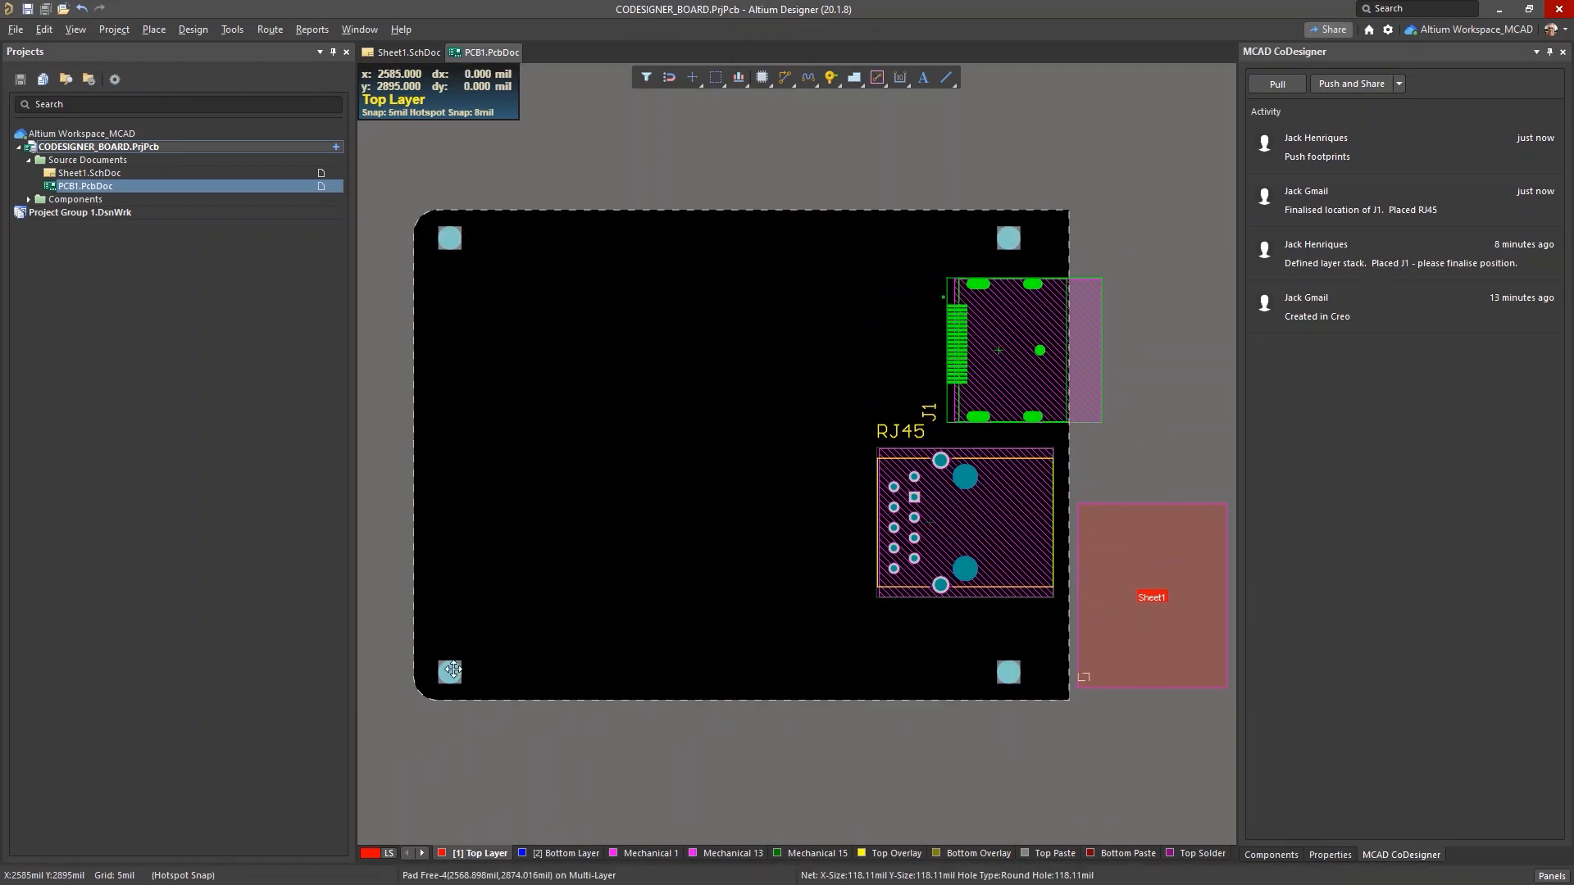
{"action": "left_click", "coordinate": [1330, 855]}
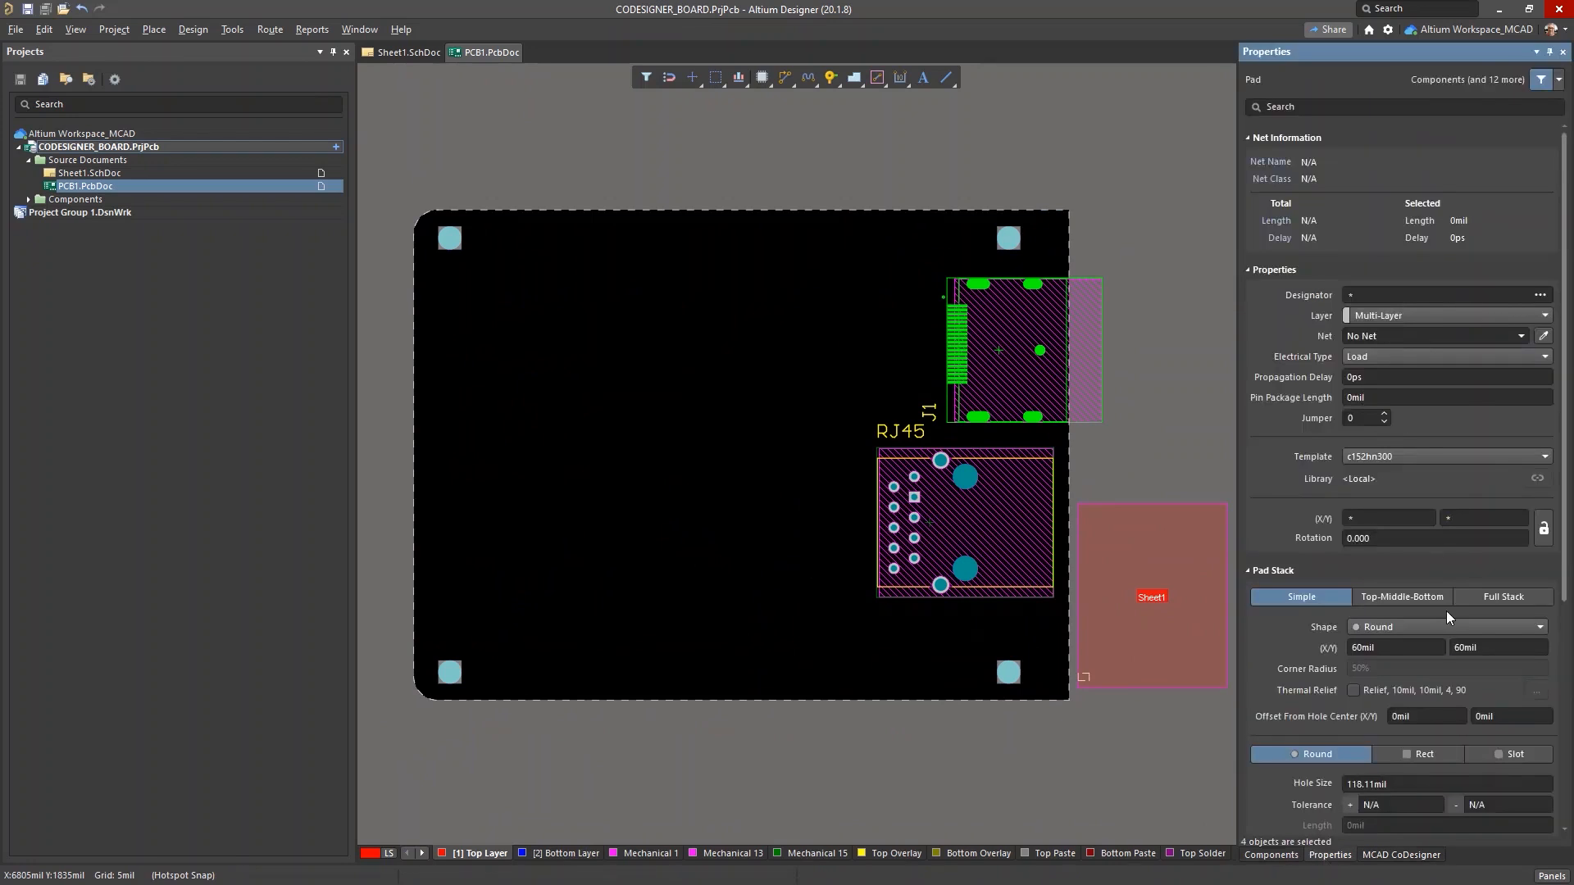
{"action": "left_click", "coordinate": [1418, 648]}
{"action": "left_click", "coordinate": [1017, 751]}
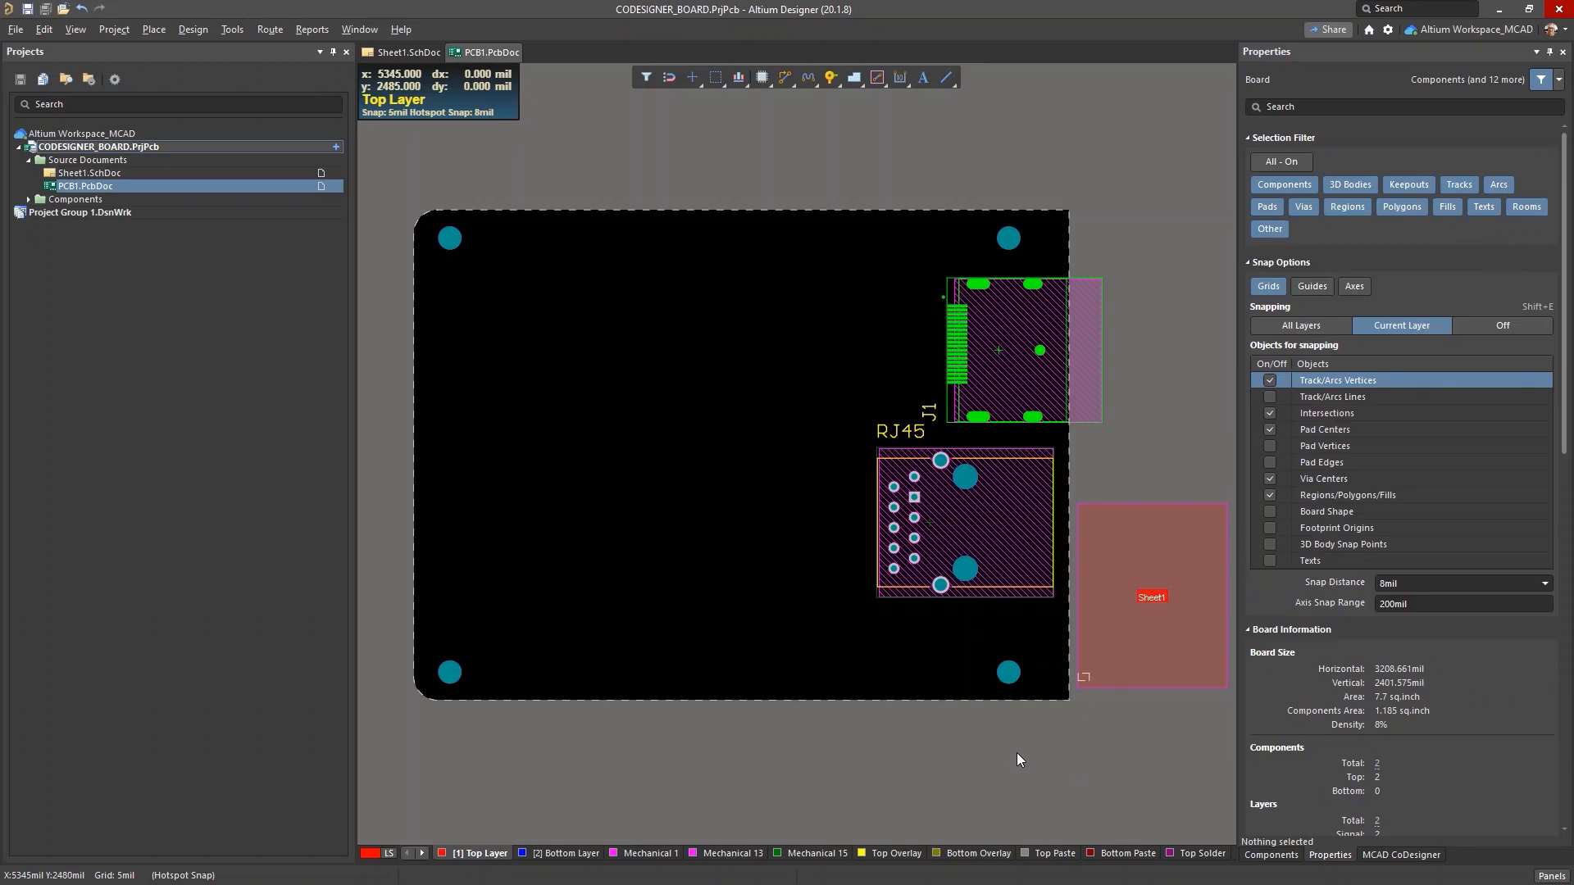
- Switch the PCB units to millimetres and set the pad size of the four corner mounting holes to 4 mm by 4 mm
{"action": "key", "text": "q"}
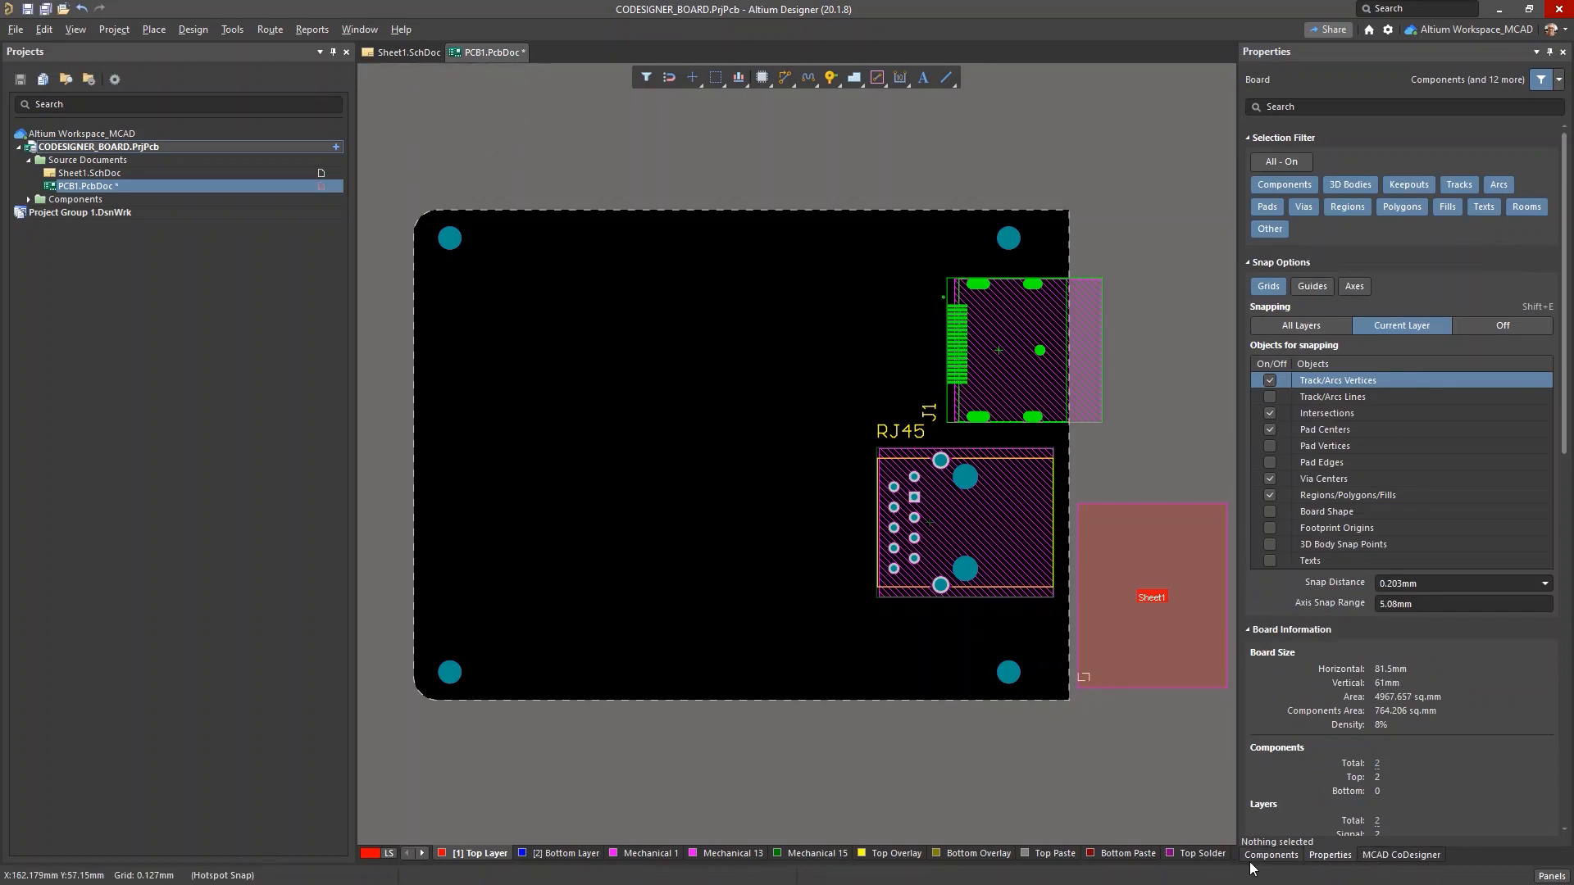
{"action": "left_click_drag", "start_coordinate": [391, 146], "coordinate": [1053, 268]}
{"action": "left_click", "coordinate": [1053, 268]}
{"action": "left_click", "coordinate": [449, 672], "text": "shift"}
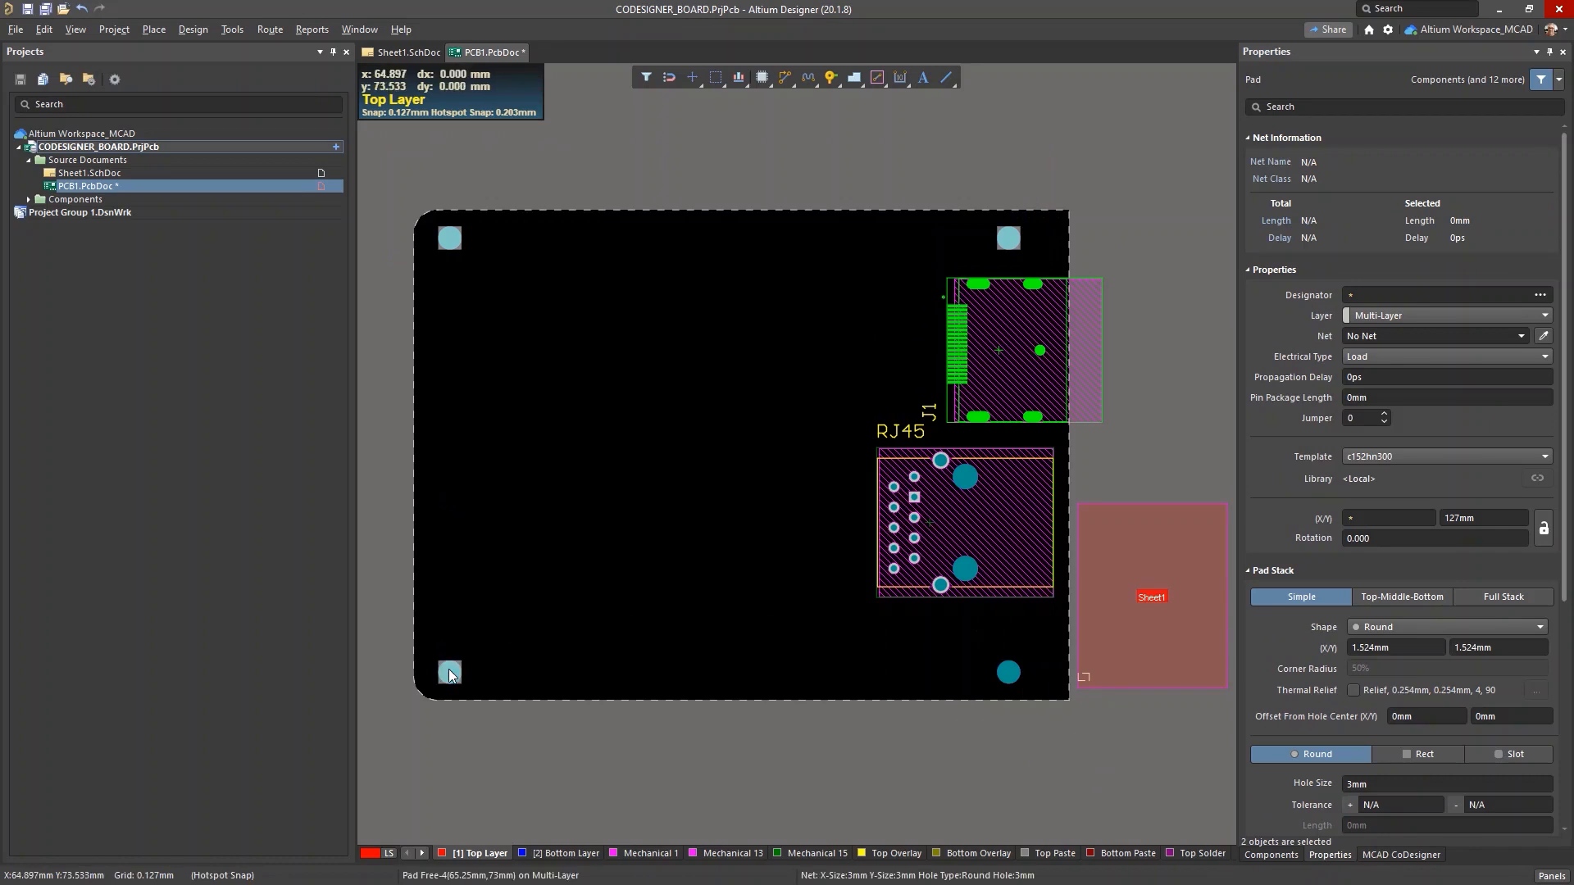
{"action": "left_click", "coordinate": [1010, 673], "text": "shift"}
{"action": "left_click", "coordinate": [1405, 648]}
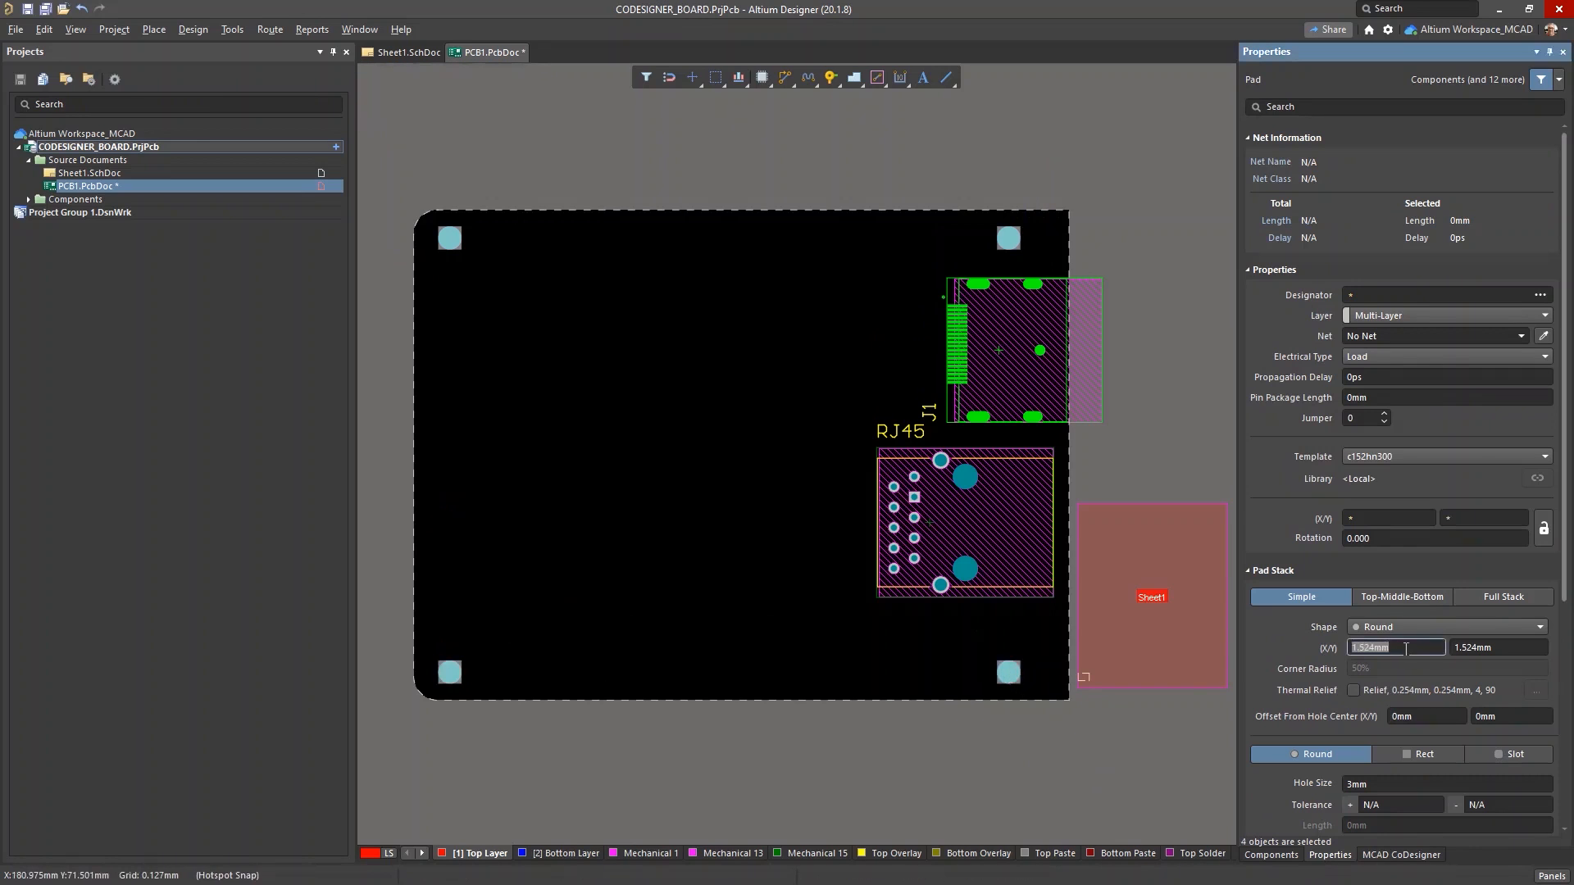
{"action": "type", "text": "4"}
{"action": "key", "text": "Tab"}
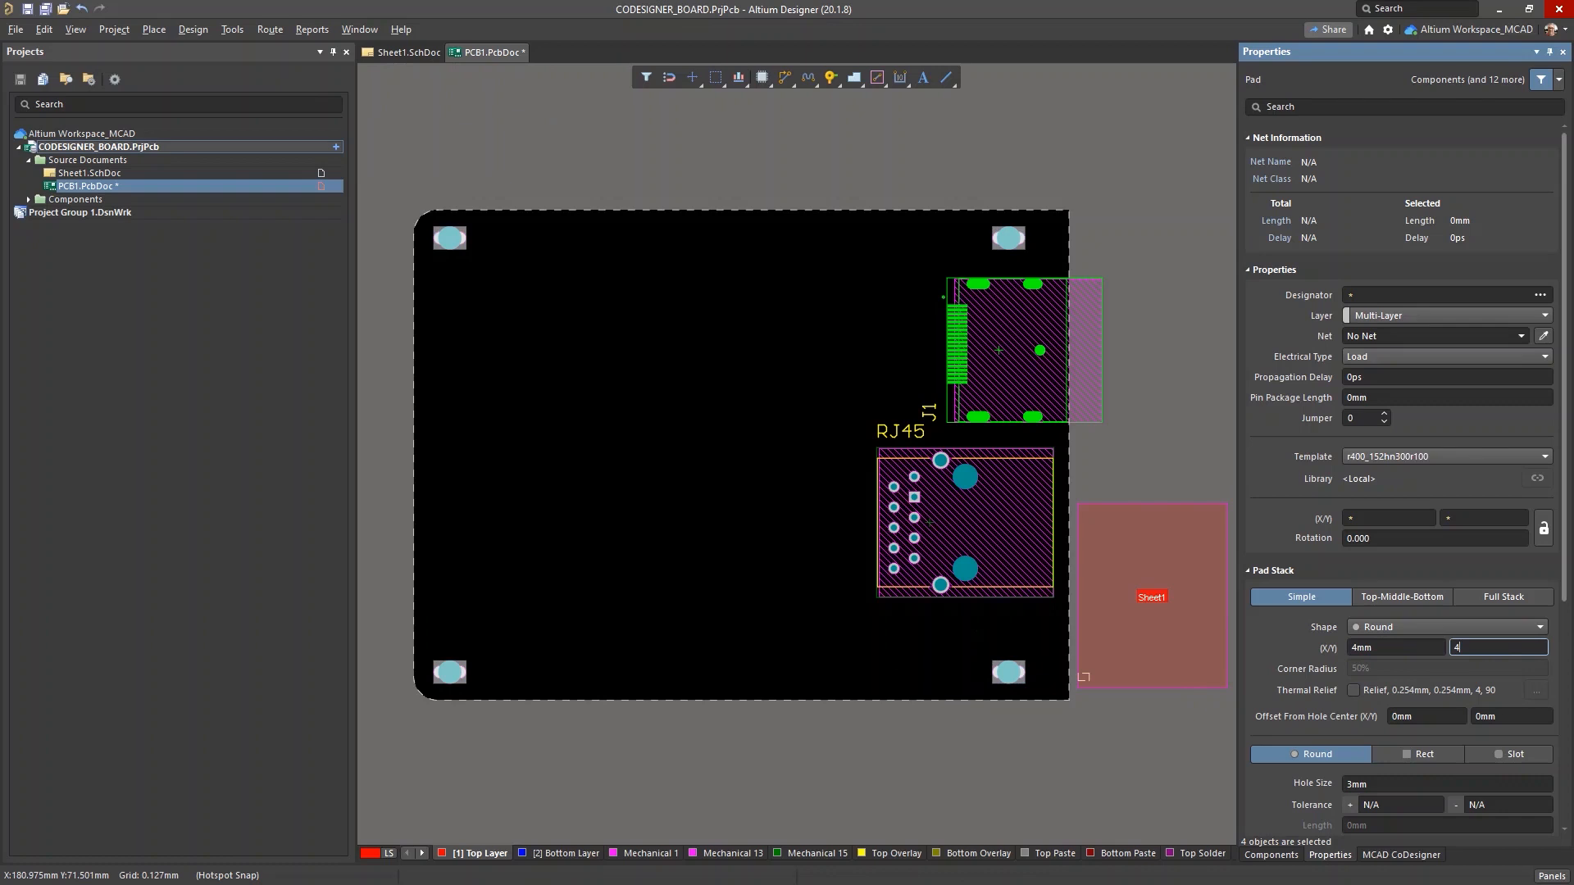
{"action": "key", "text": "Return"}
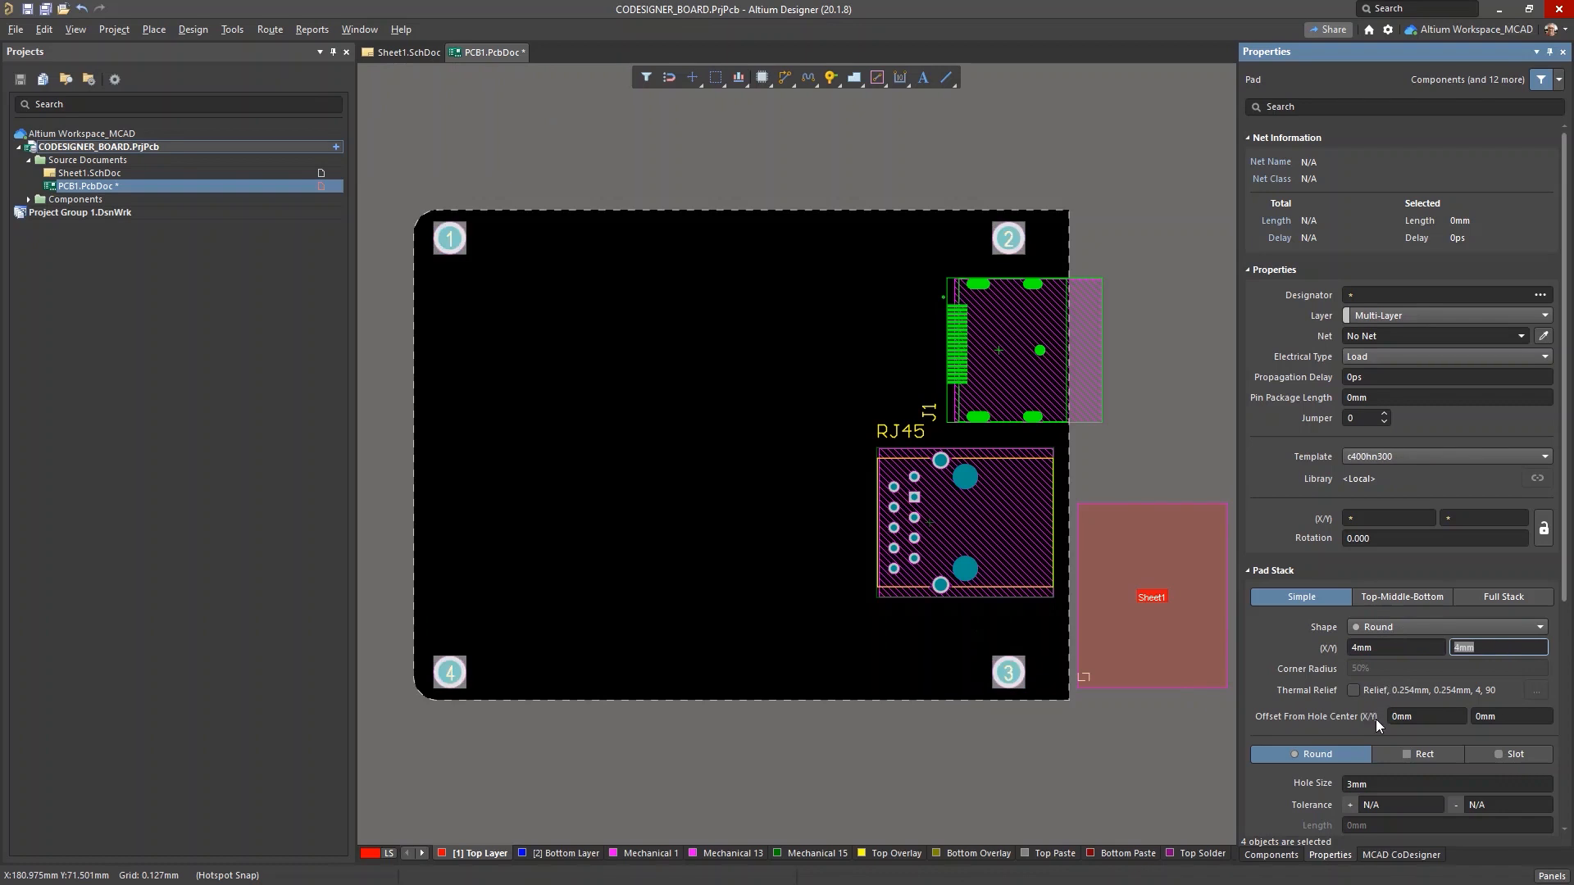
- Make the four corner mounting holes plated and check them on the board in 3D
{"action": "scroll", "coordinate": [1376, 720], "scroll_direction": "down", "scroll_amount": 2}
{"action": "left_click", "coordinate": [1350, 787]}
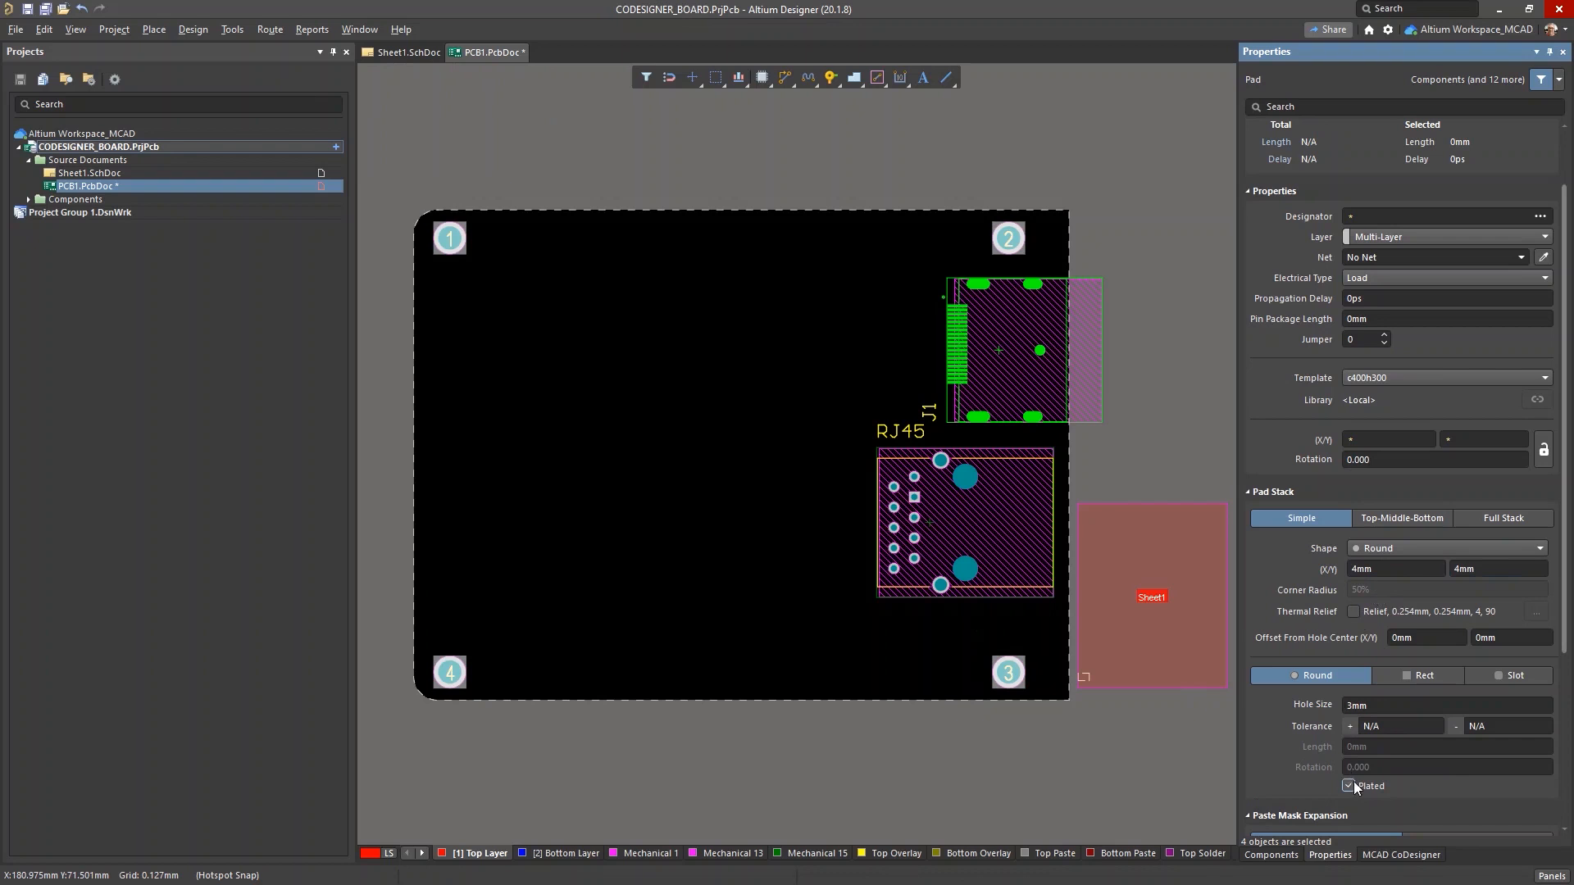
{"action": "left_click", "coordinate": [1141, 745]}
{"action": "key", "text": "3"}
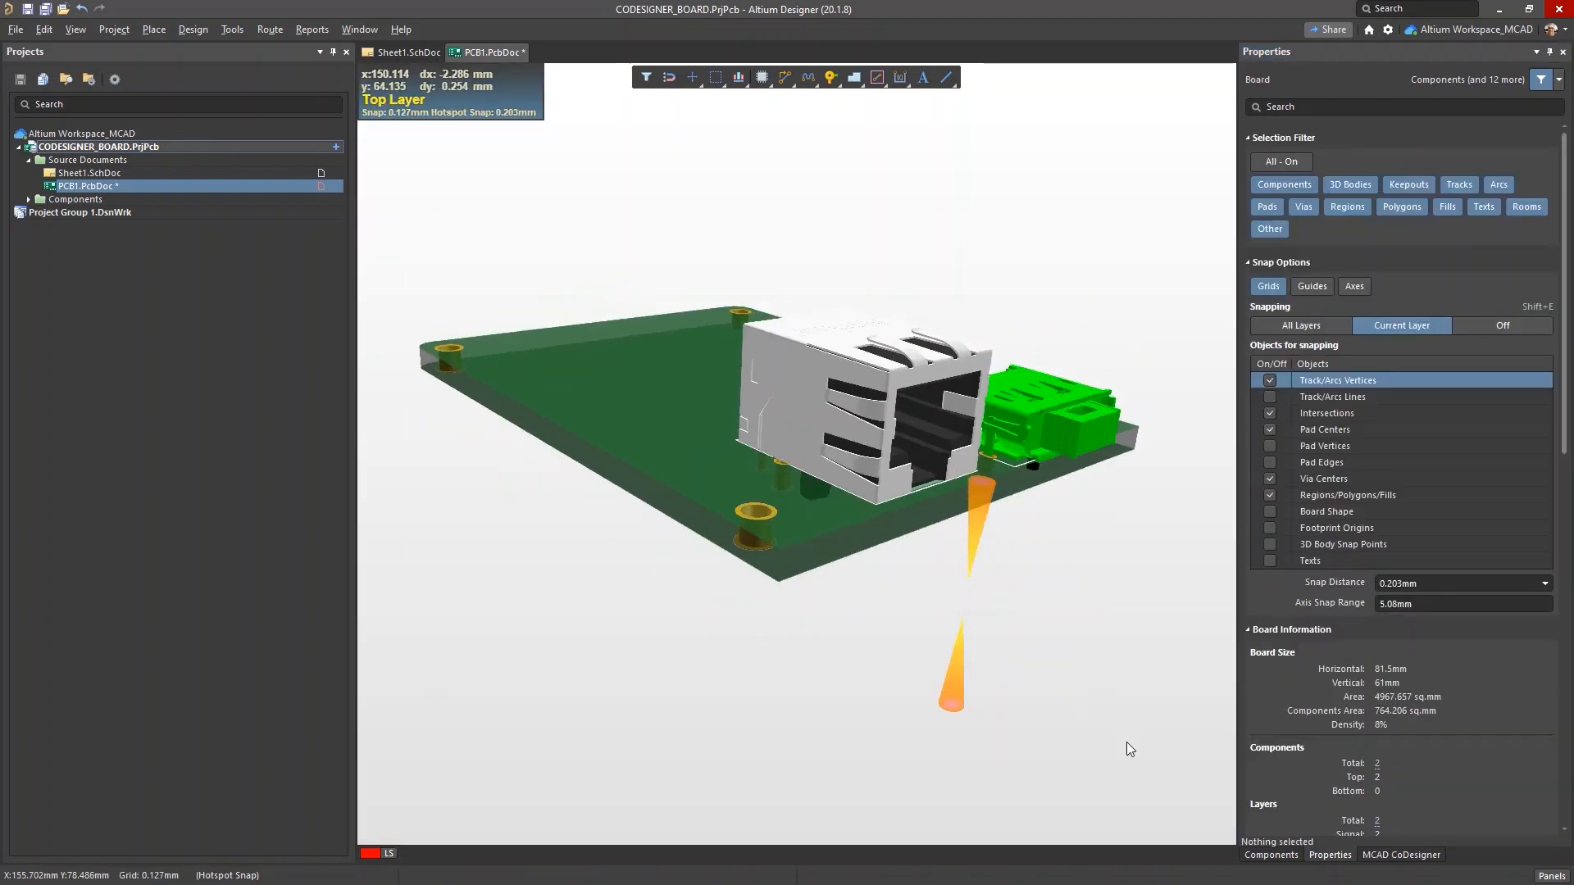
- Route a Top Layer track in 2D from corner pad 4 to a pin of the RJ45 connector
{"action": "key", "text": "2"}
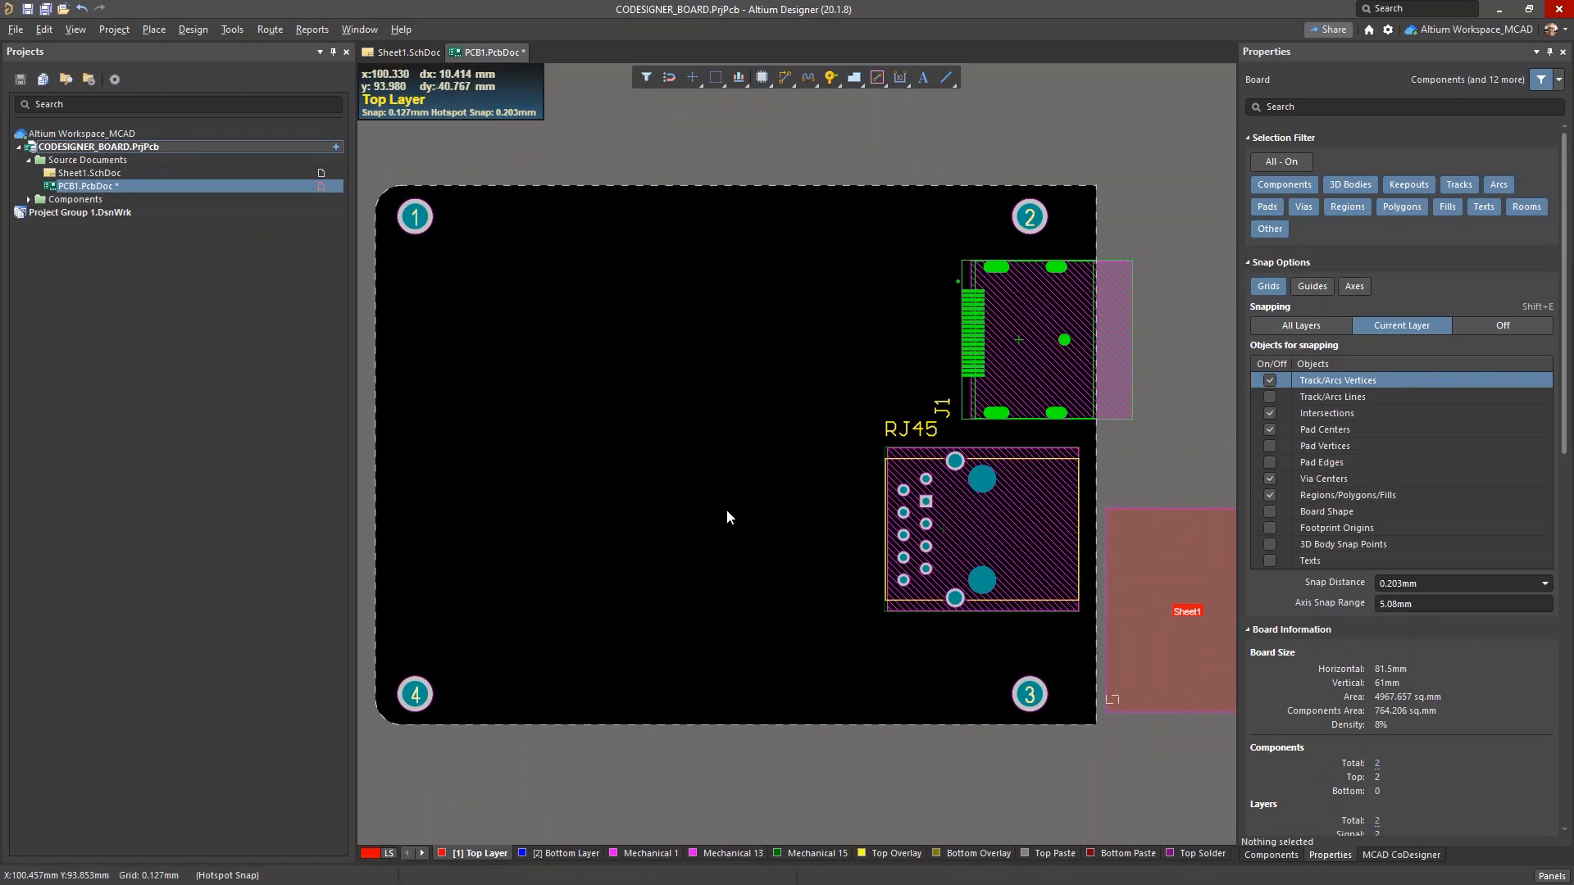
{"action": "left_click", "coordinate": [781, 74]}
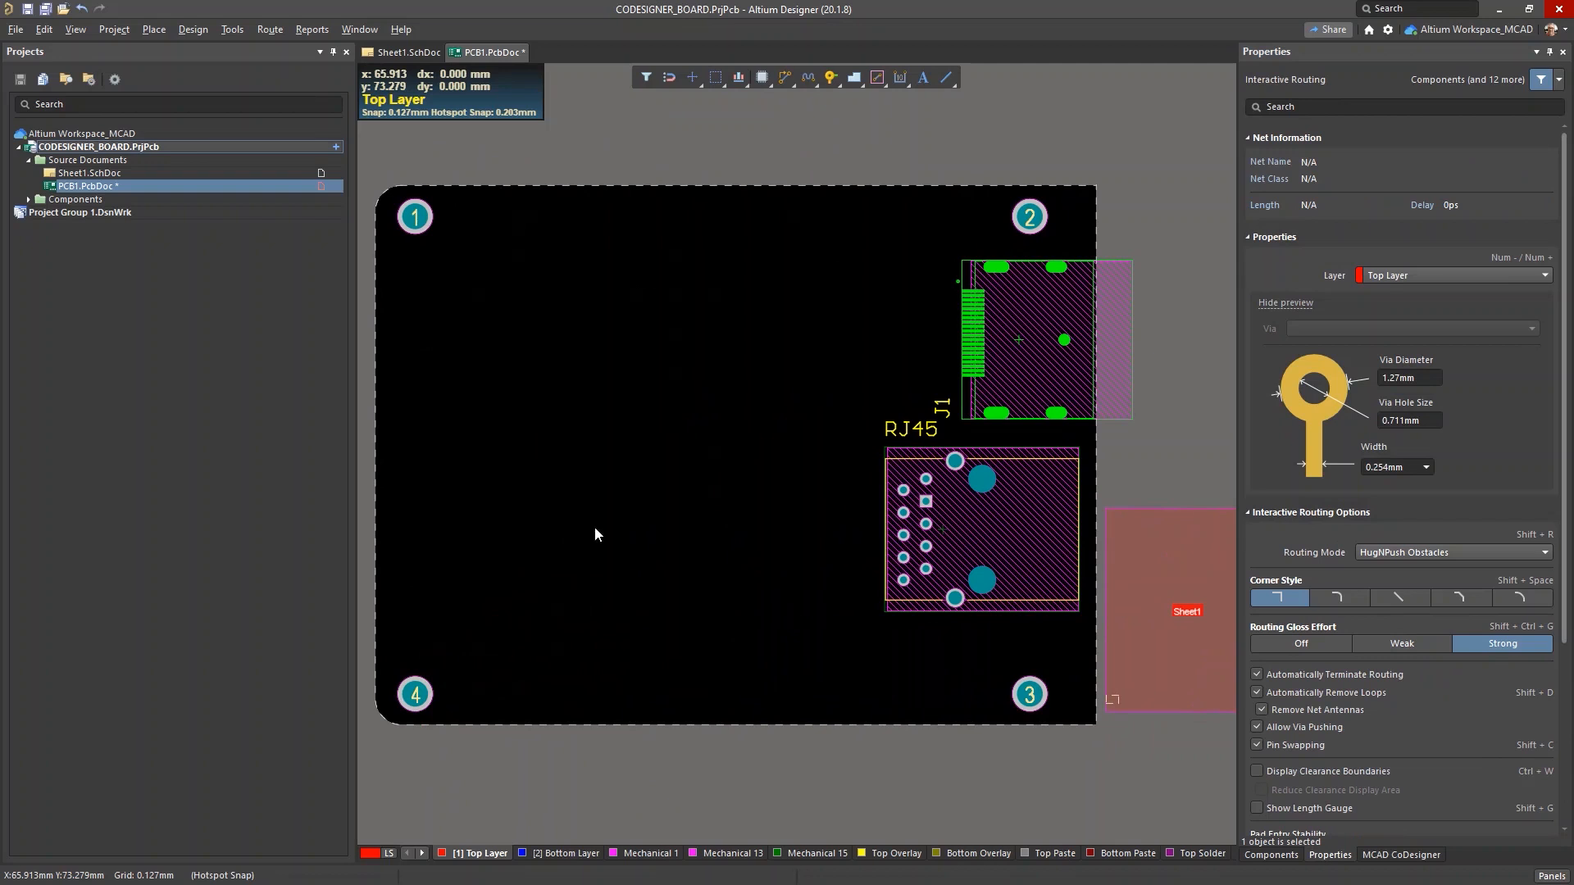
{"action": "left_click", "coordinate": [633, 458]}
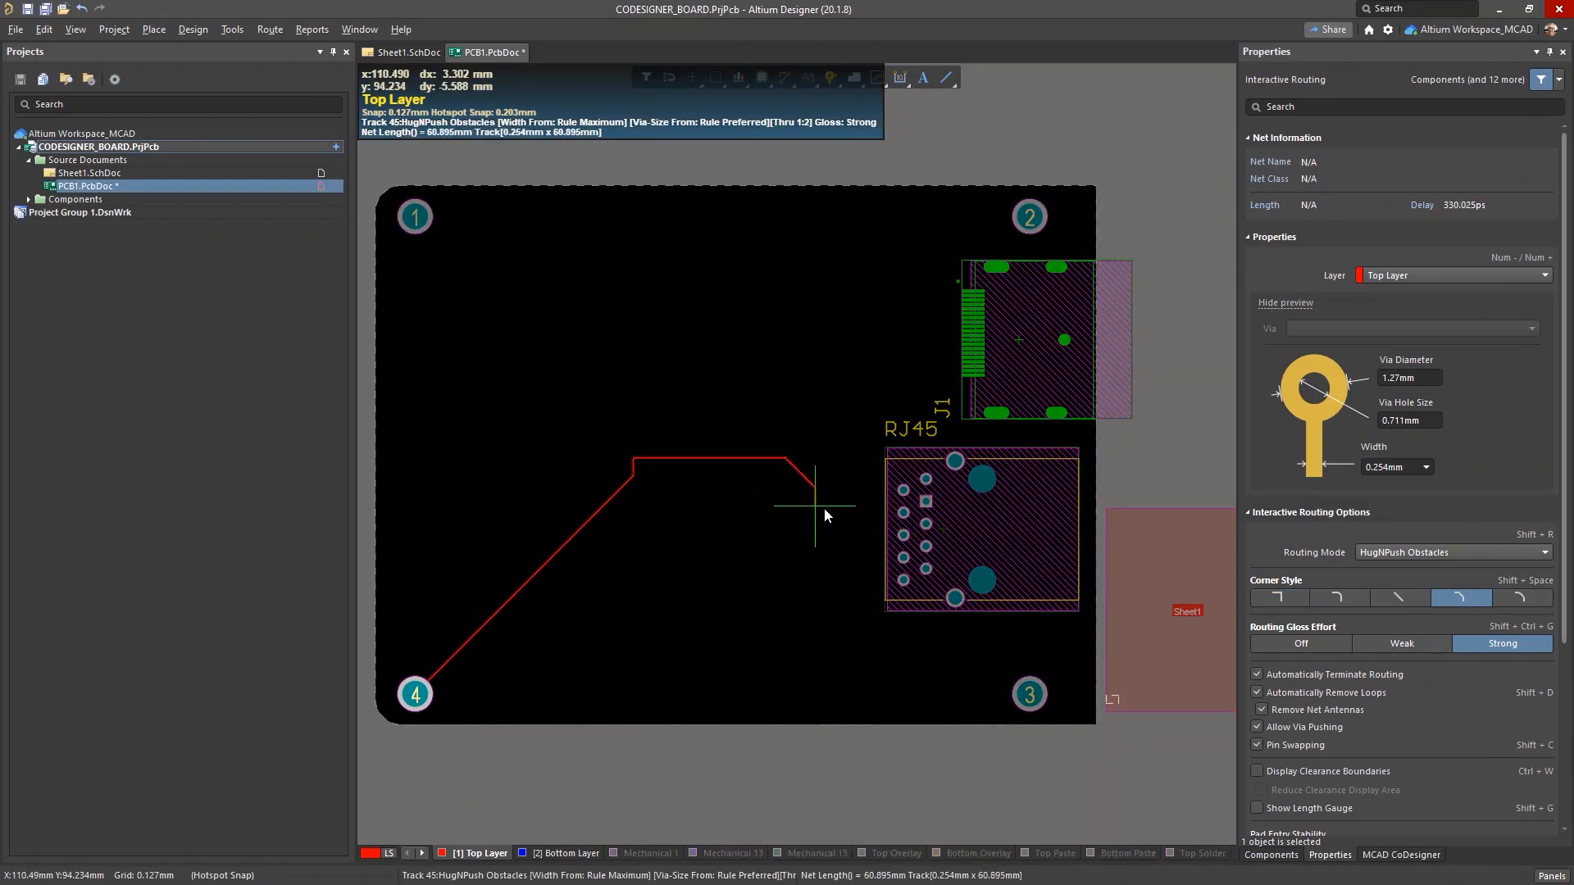
{"action": "left_click", "coordinate": [903, 492]}
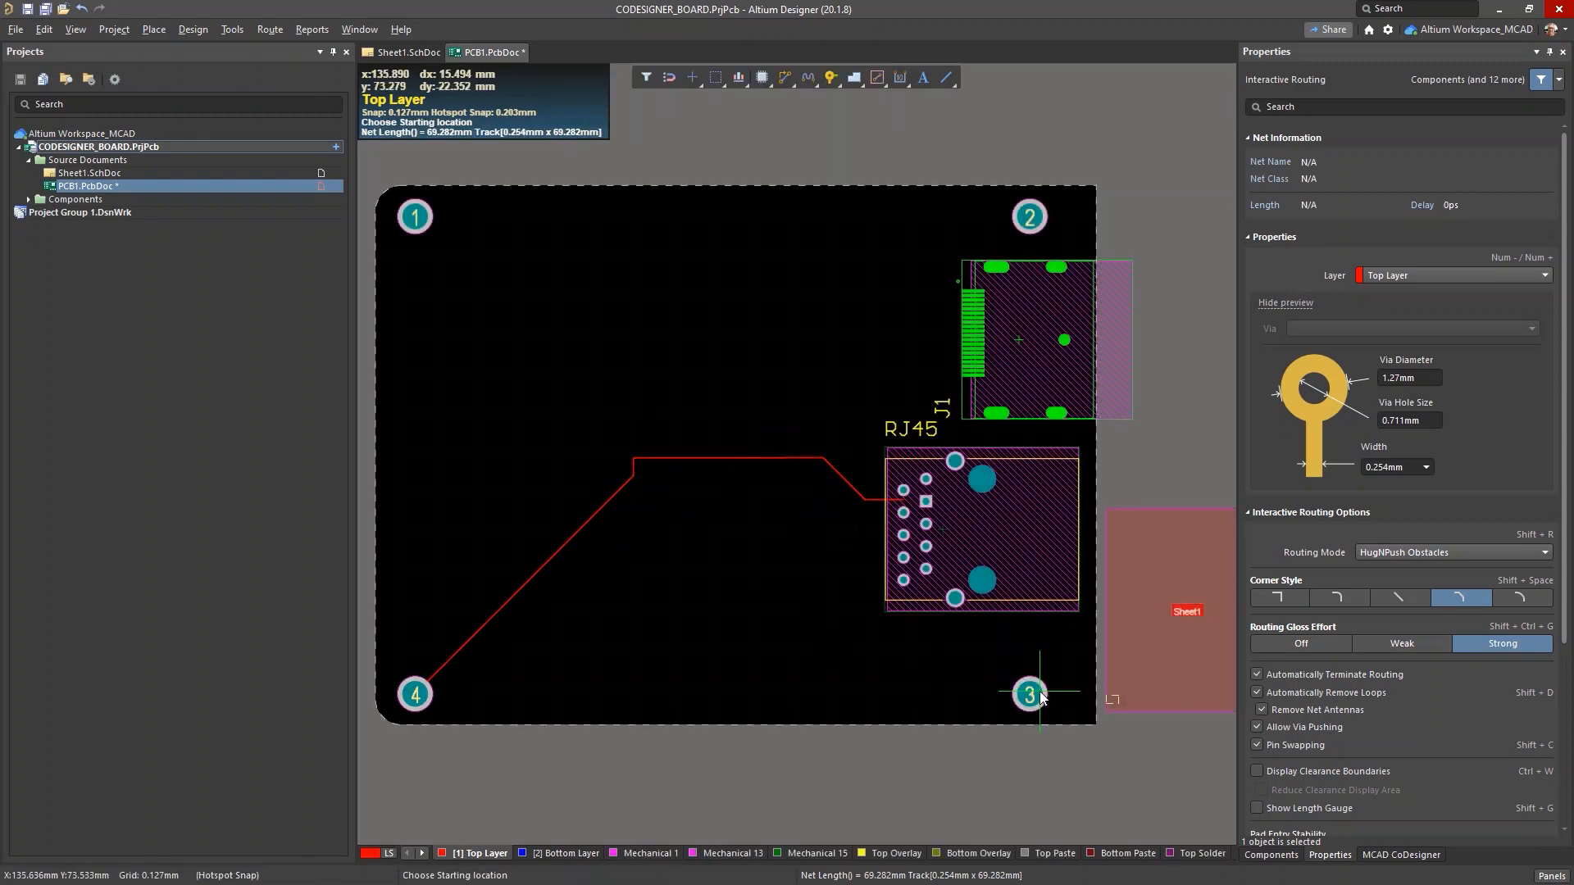
- Route a second track from corner pad 3 on the Top Layer, through a via to the Bottom Layer, ending at a J1 mounting pad
{"action": "left_click", "coordinate": [1030, 694]}
{"action": "left_click", "coordinate": [649, 564]}
{"action": "key", "text": "KP_Multiply"}
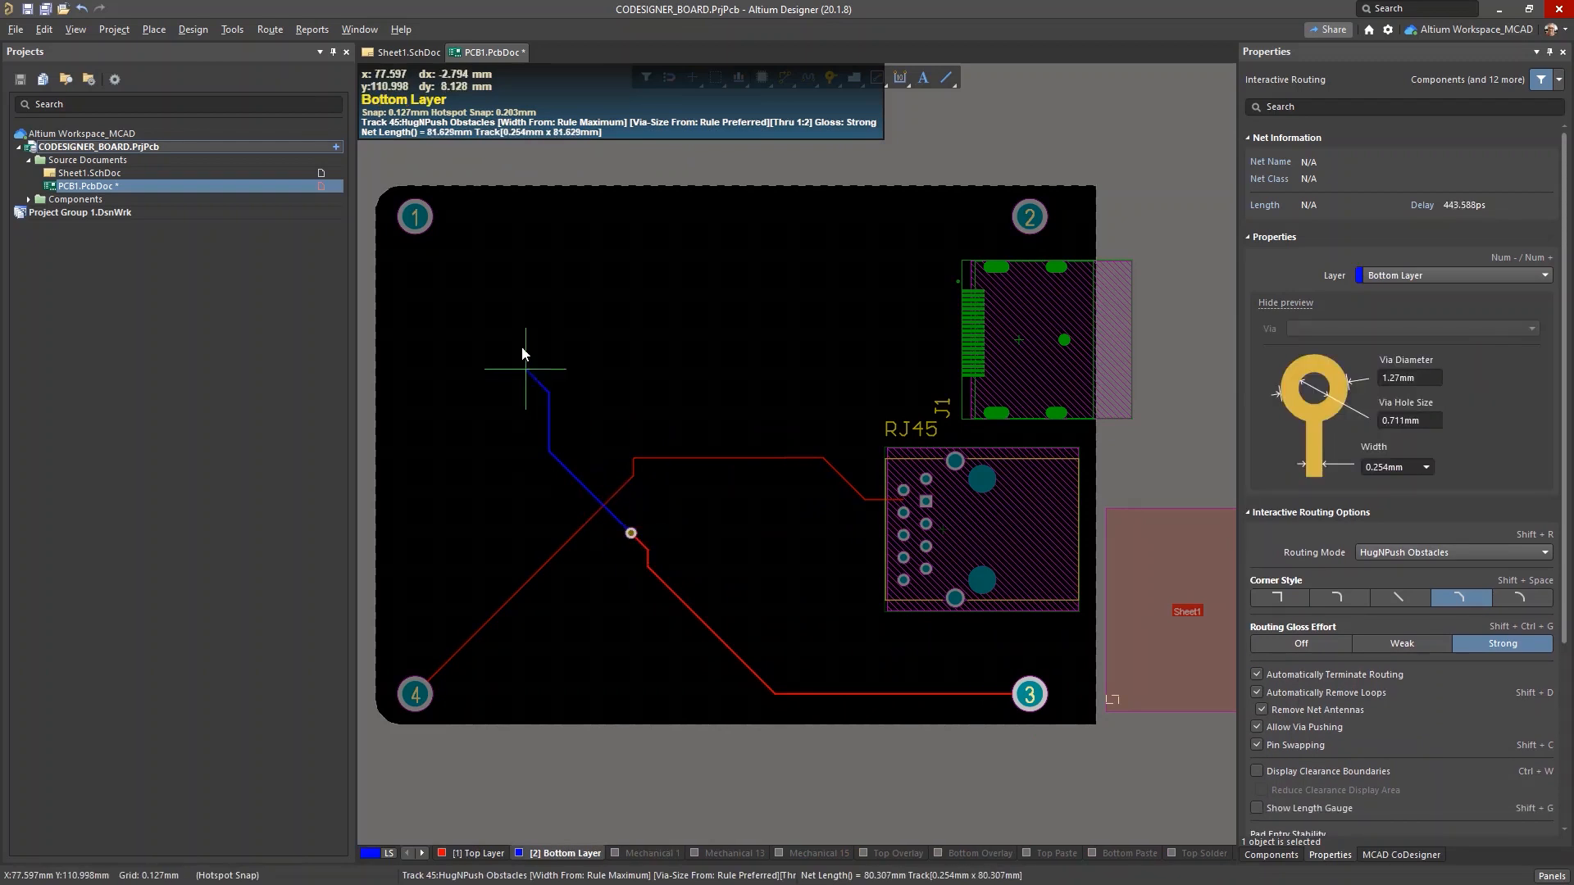
{"action": "left_click", "coordinate": [544, 315]}
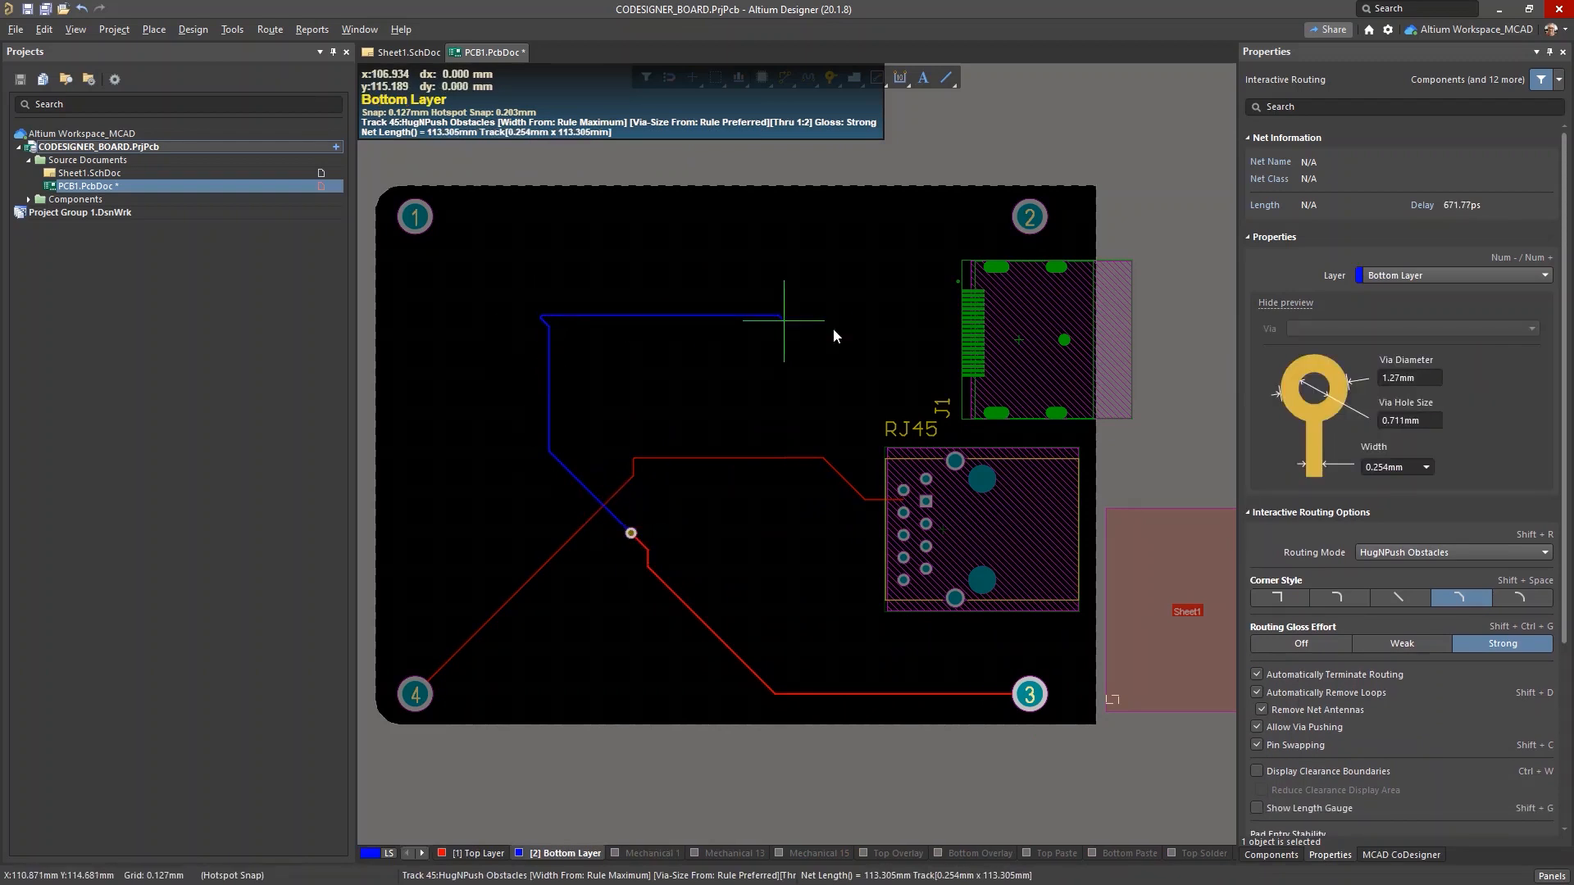
{"action": "left_click", "coordinate": [999, 419]}
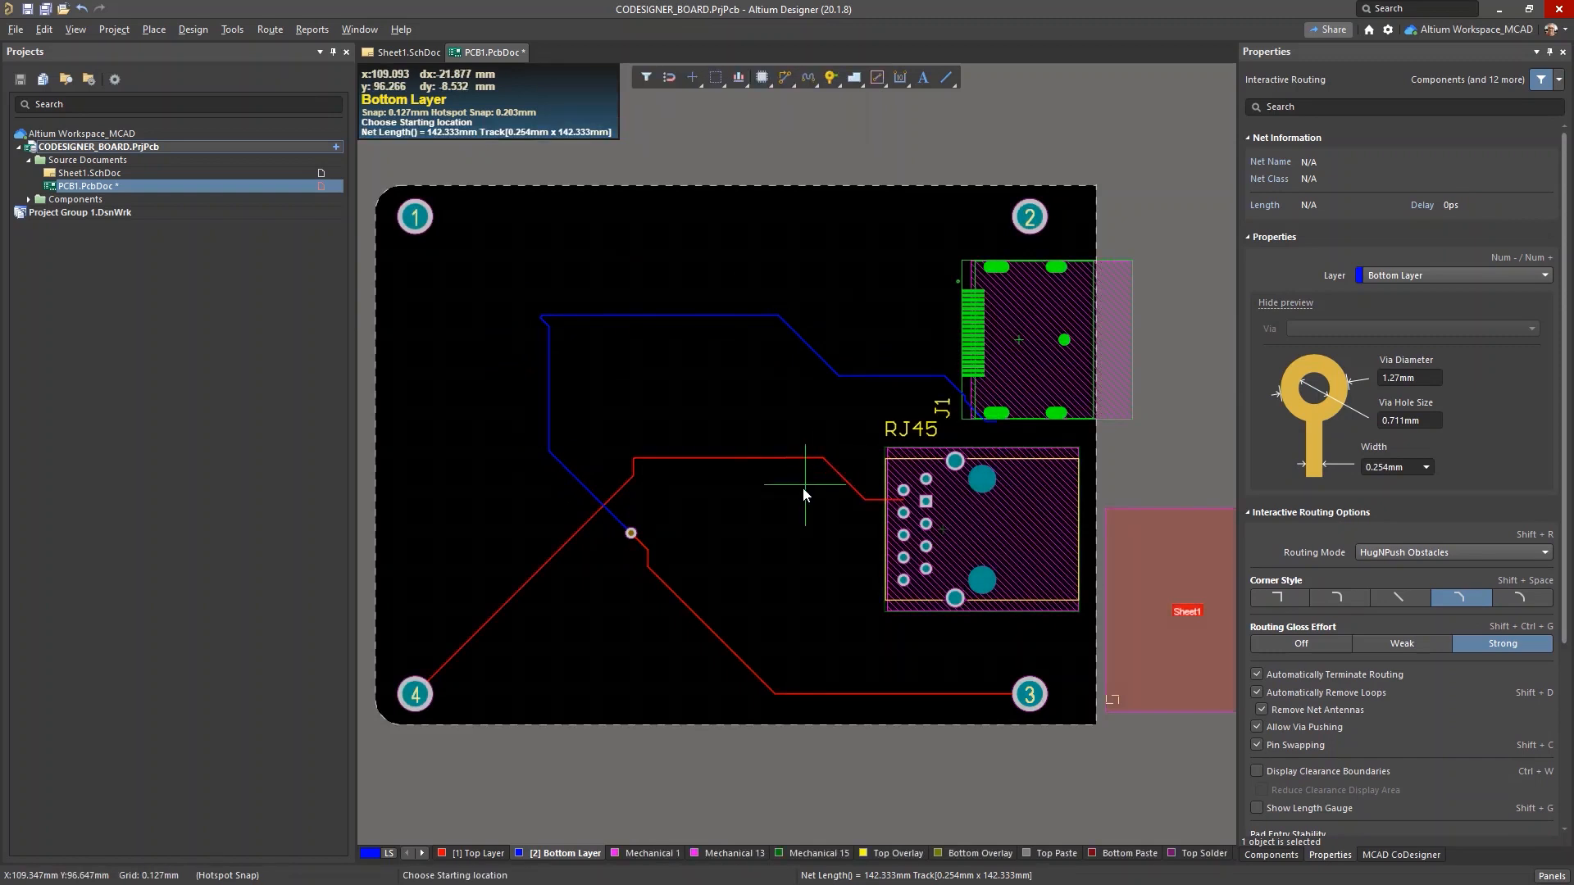
{"action": "right_click", "coordinate": [574, 448]}
- Review the traces in 3D and push the PCB through MCAD CoDesigner without sharing, with the comment "Added traces and plated holes"
{"action": "key", "text": "3"}
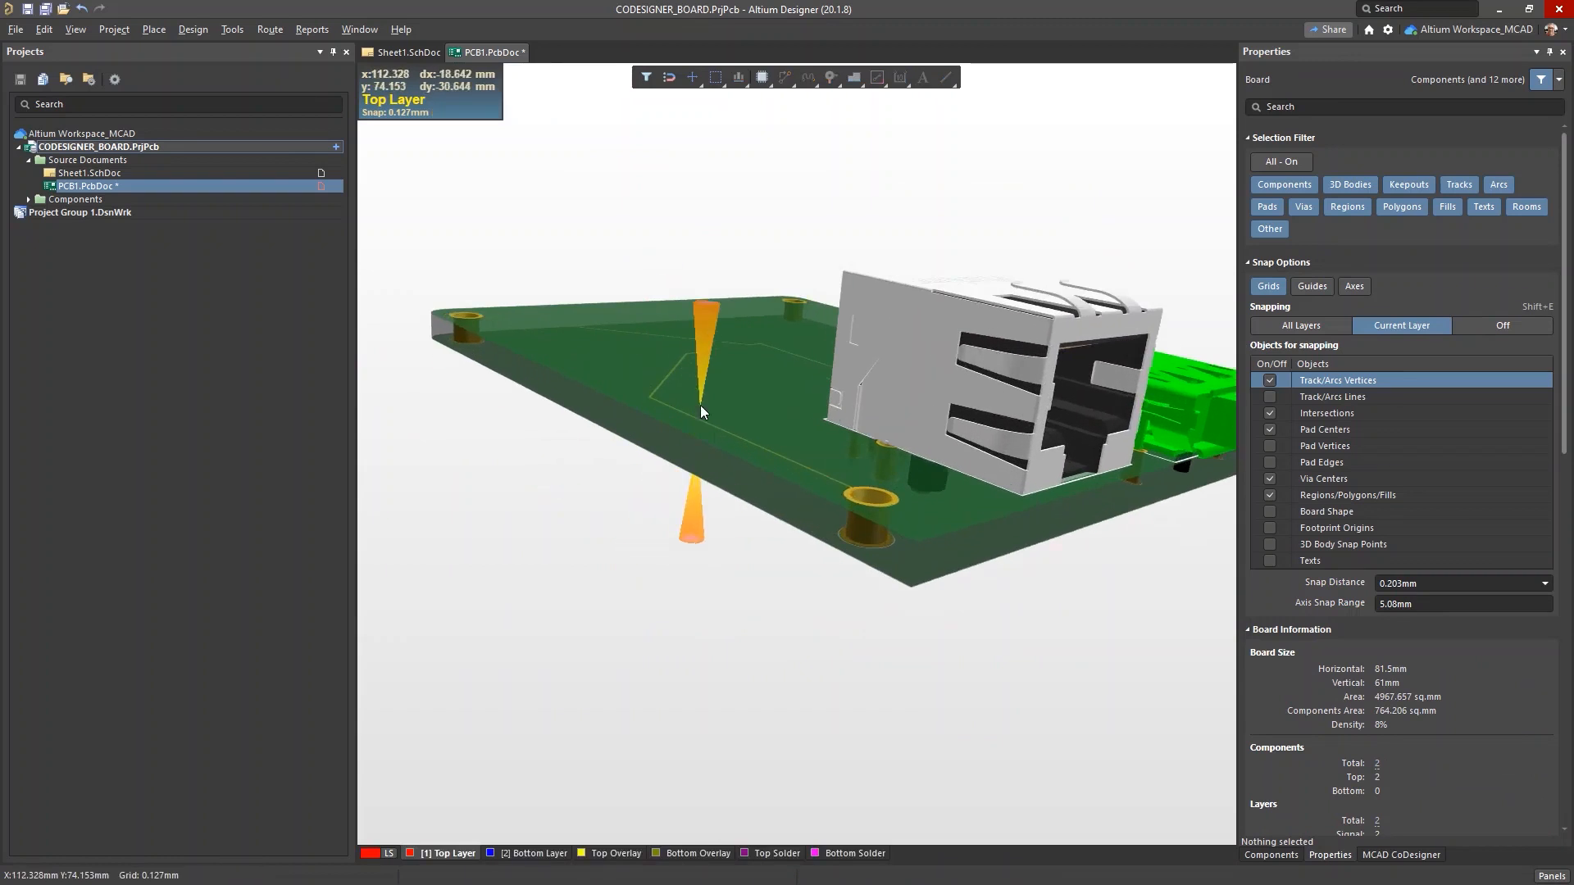
{"action": "right_click_drag", "start_coordinate": [748, 459], "coordinate": [731, 543], "text": "shift"}
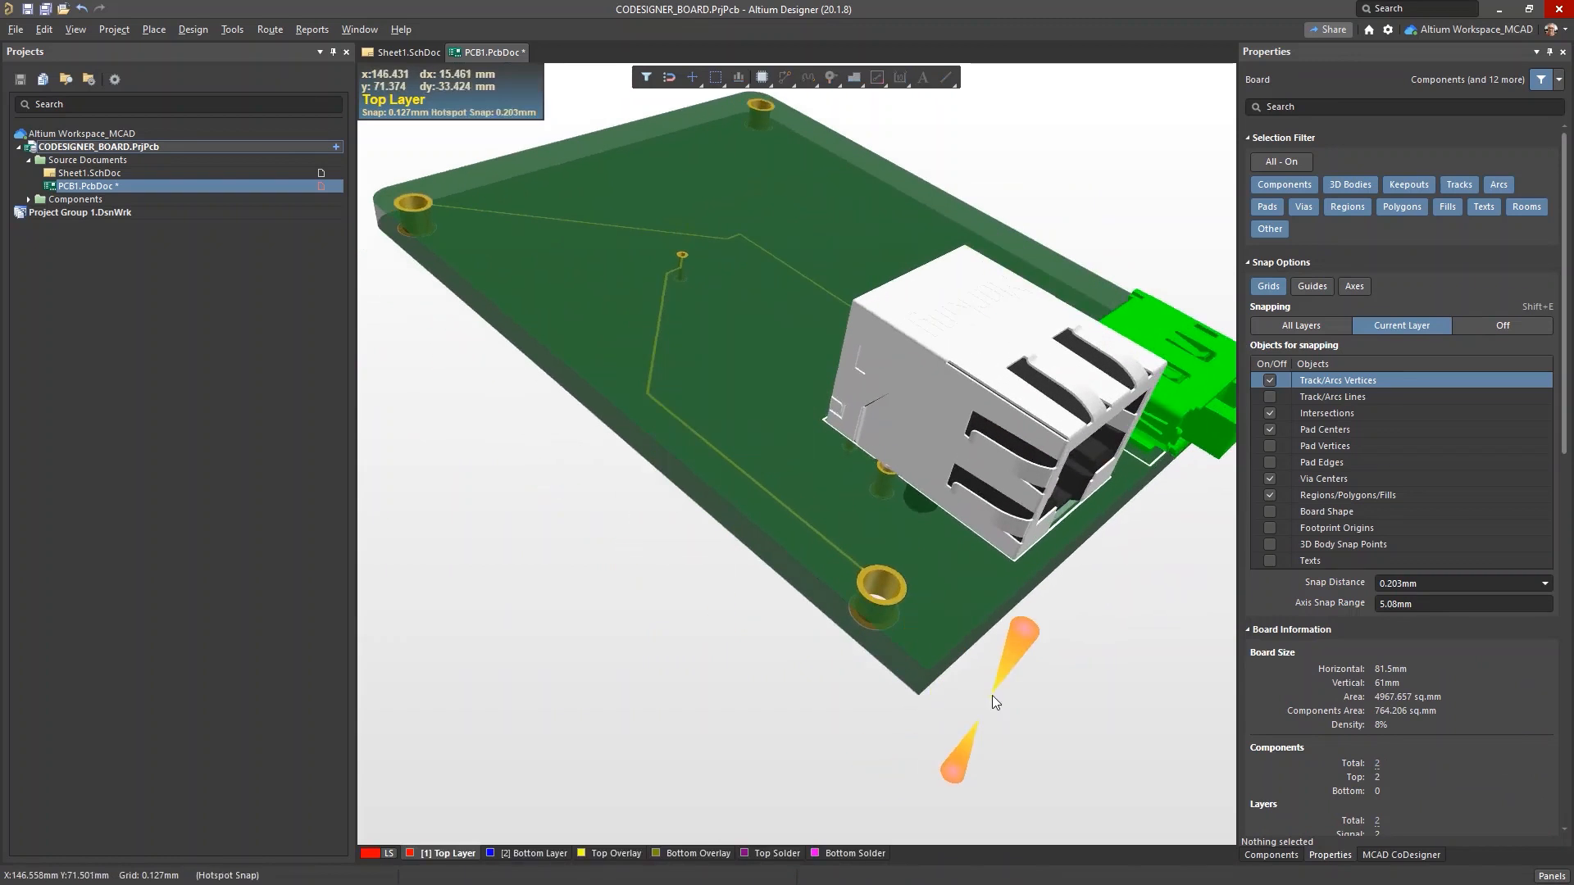
{"action": "left_click", "coordinate": [1398, 855]}
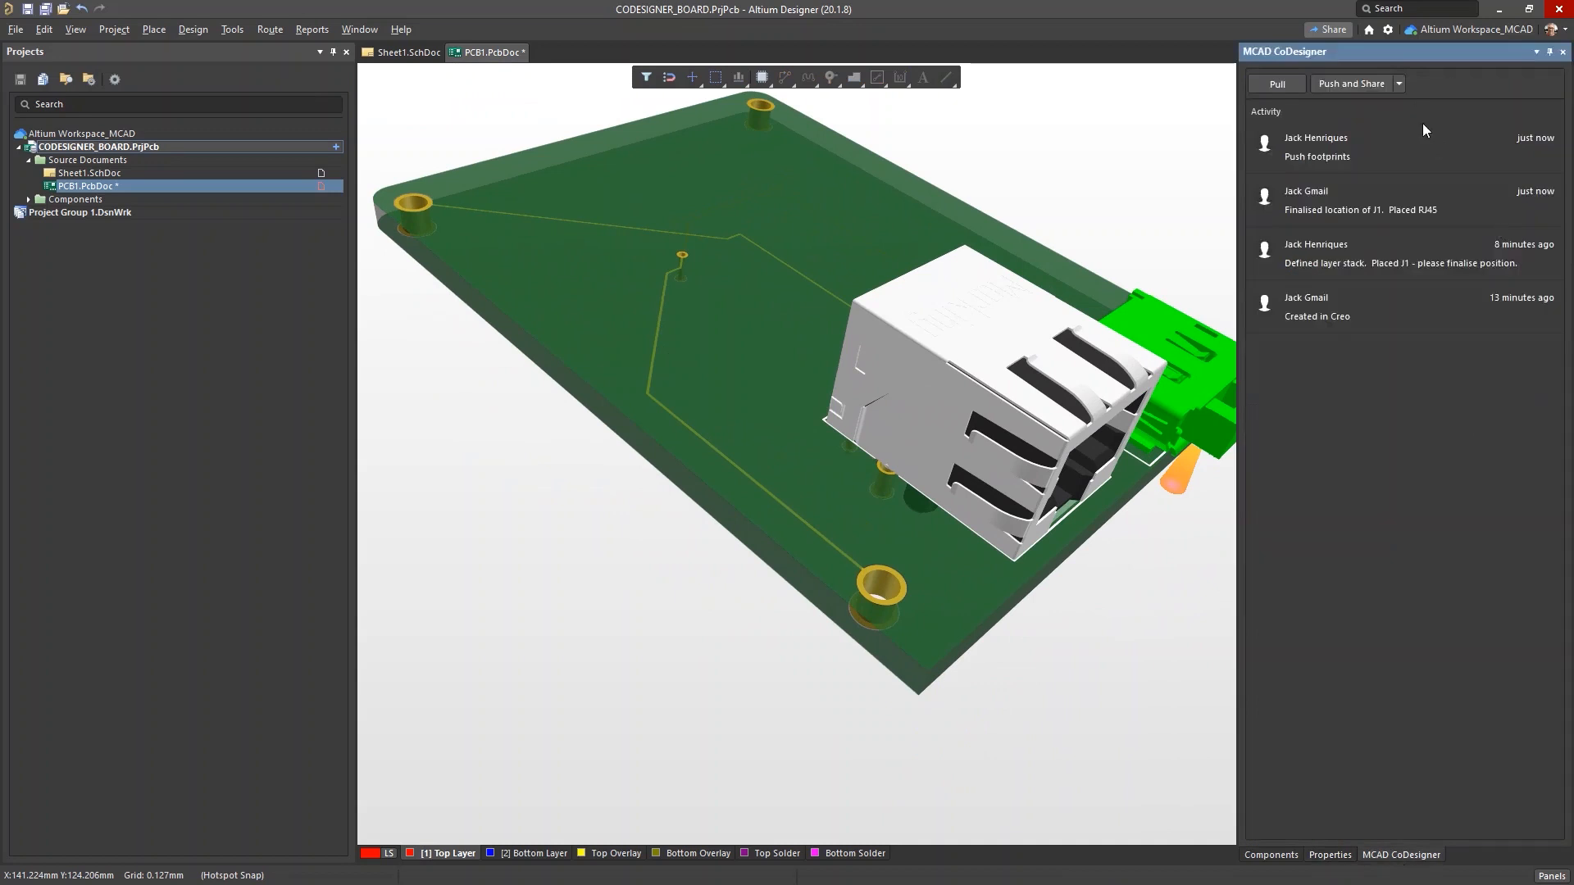
{"action": "left_click", "coordinate": [1401, 86]}
{"action": "left_click", "coordinate": [1385, 103]}
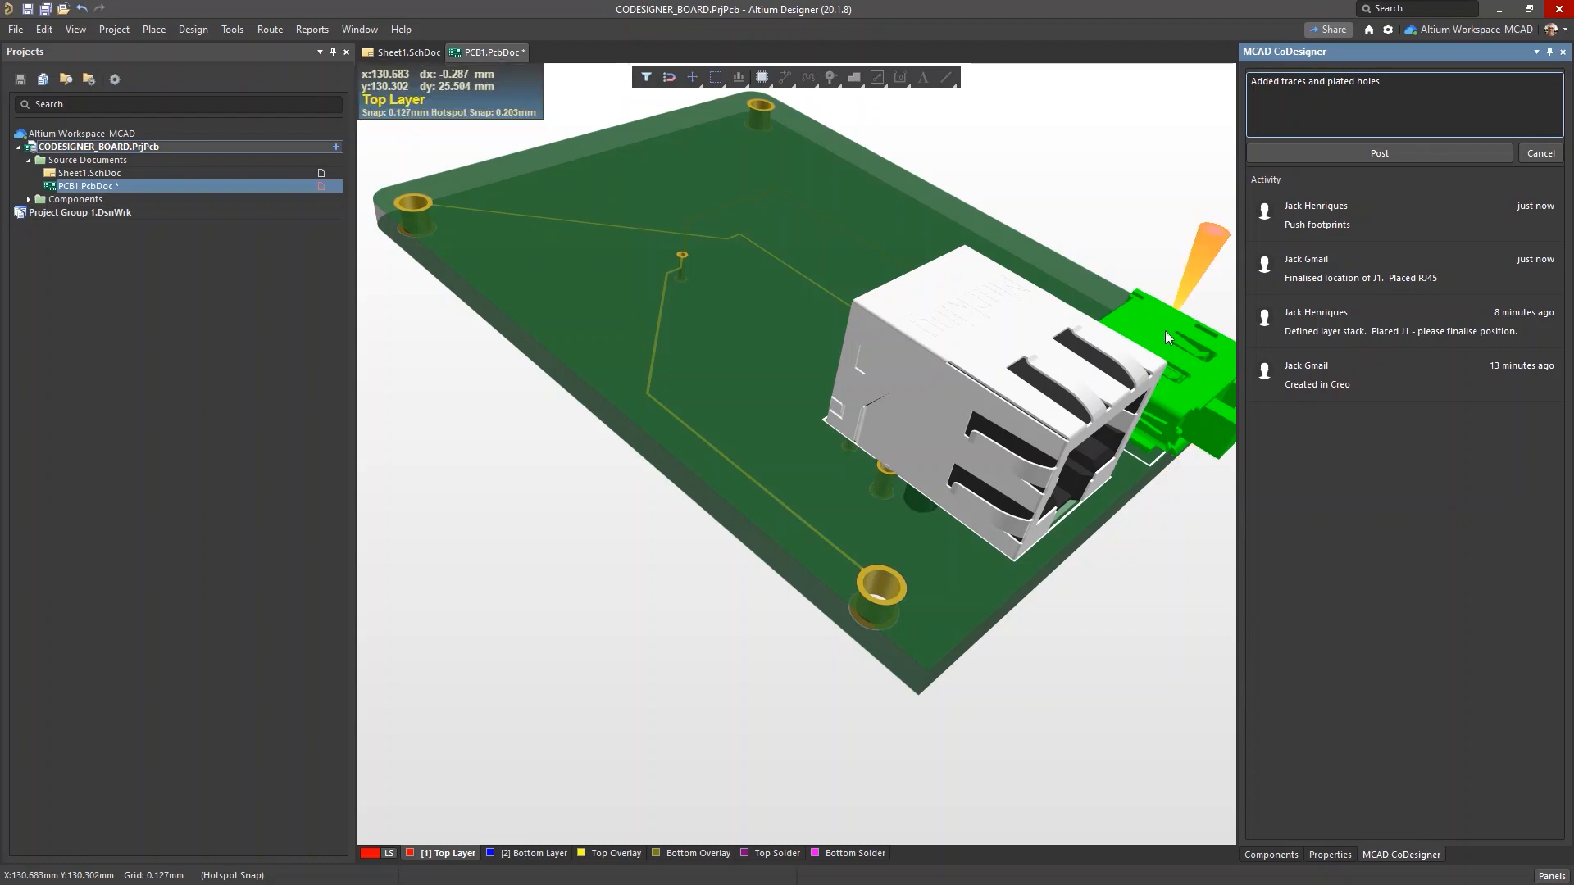
{"action": "left_click", "coordinate": [1346, 155]}
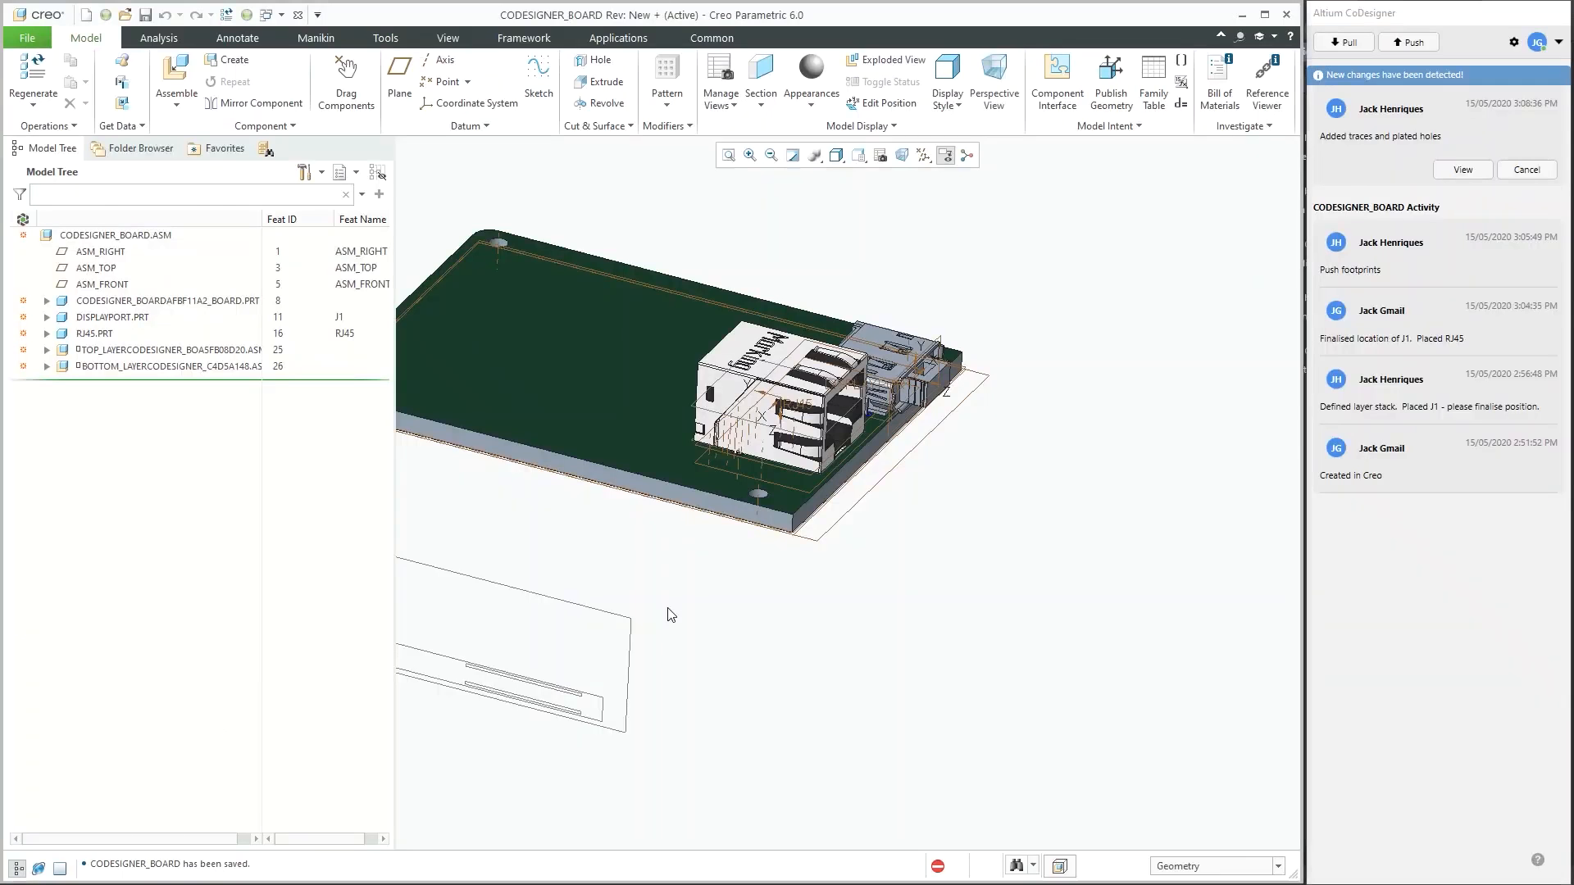
- In Creo, open the "Added traces and plated holes" changes, dismiss the CoDesigner warning and apply all changes to the board assembly
{"action": "middle_click_drag", "start_coordinate": [948, 427], "coordinate": [1084, 541]}
{"action": "middle_click_drag", "start_coordinate": [1085, 541], "coordinate": [918, 551], "text": "shift"}
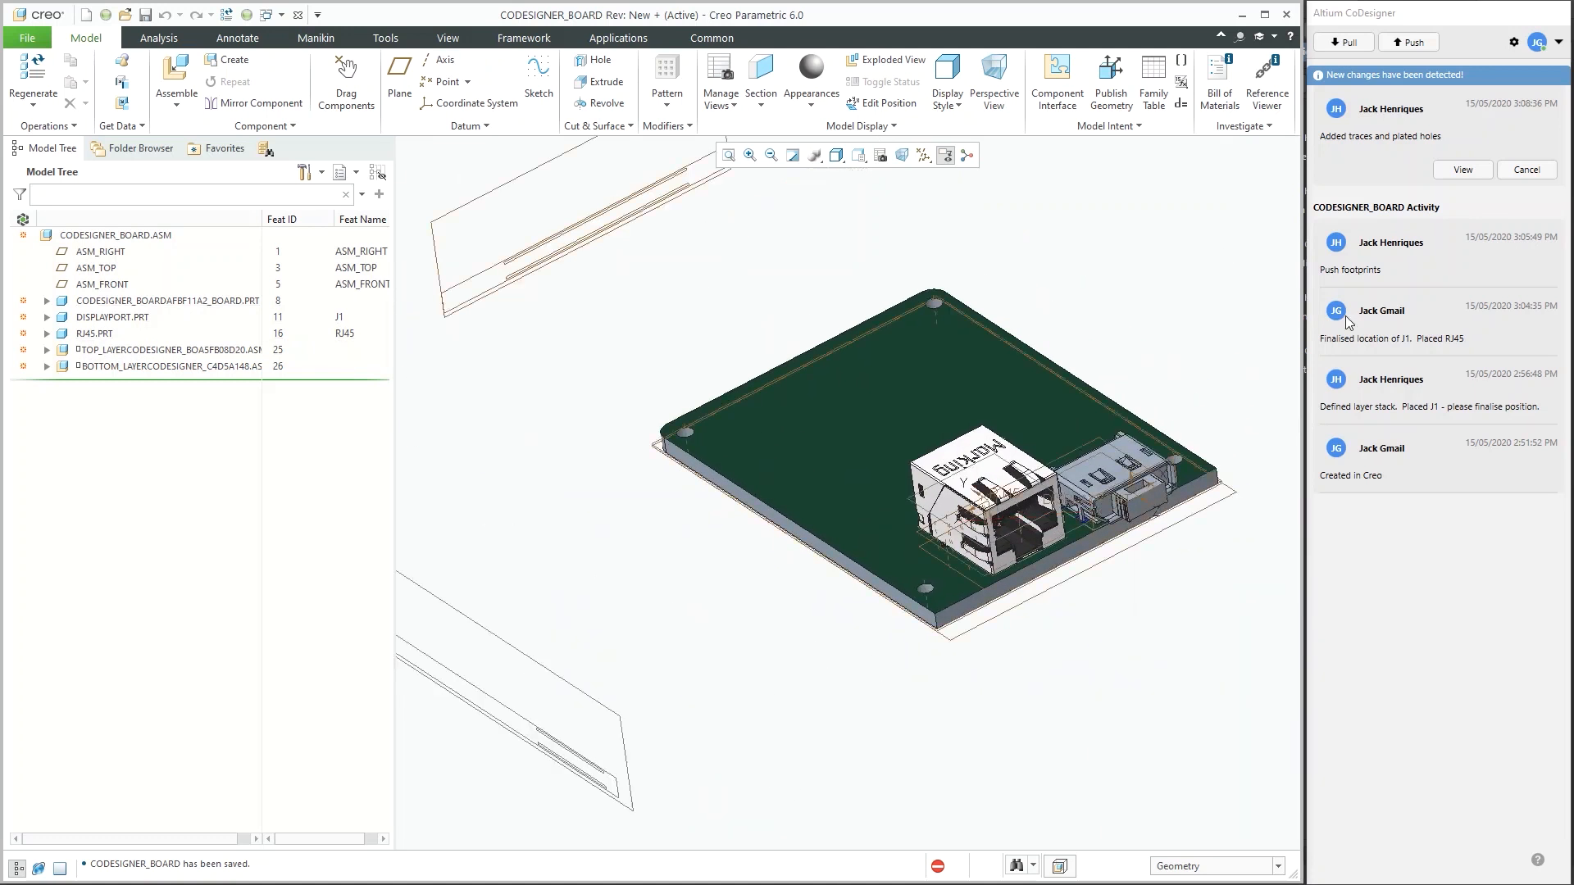
{"action": "left_click", "coordinate": [1456, 175]}
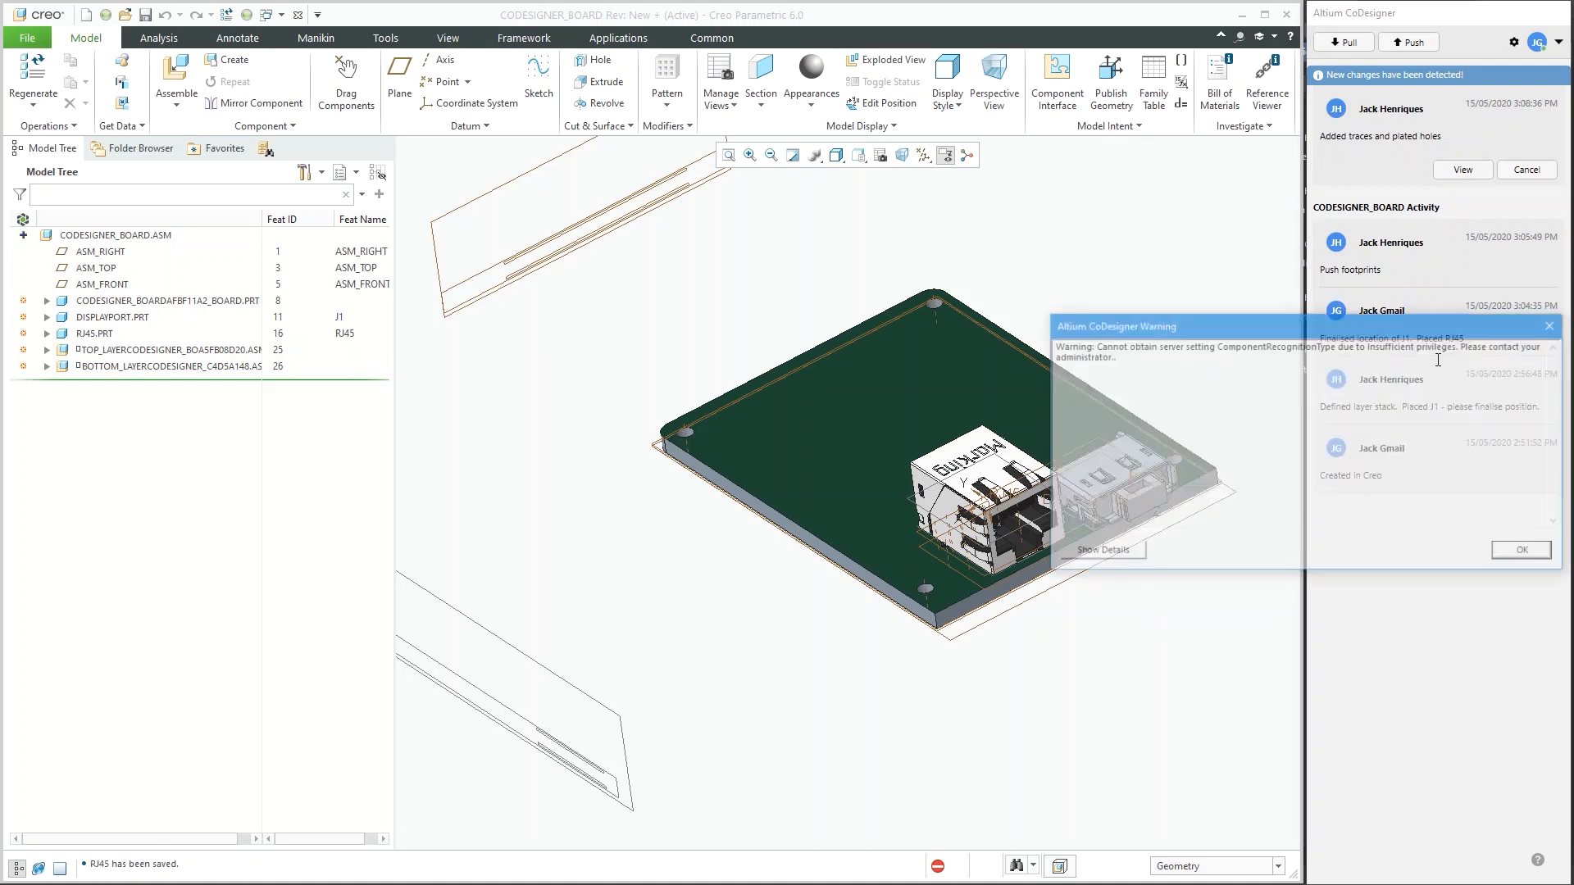
{"action": "left_click", "coordinate": [1505, 555]}
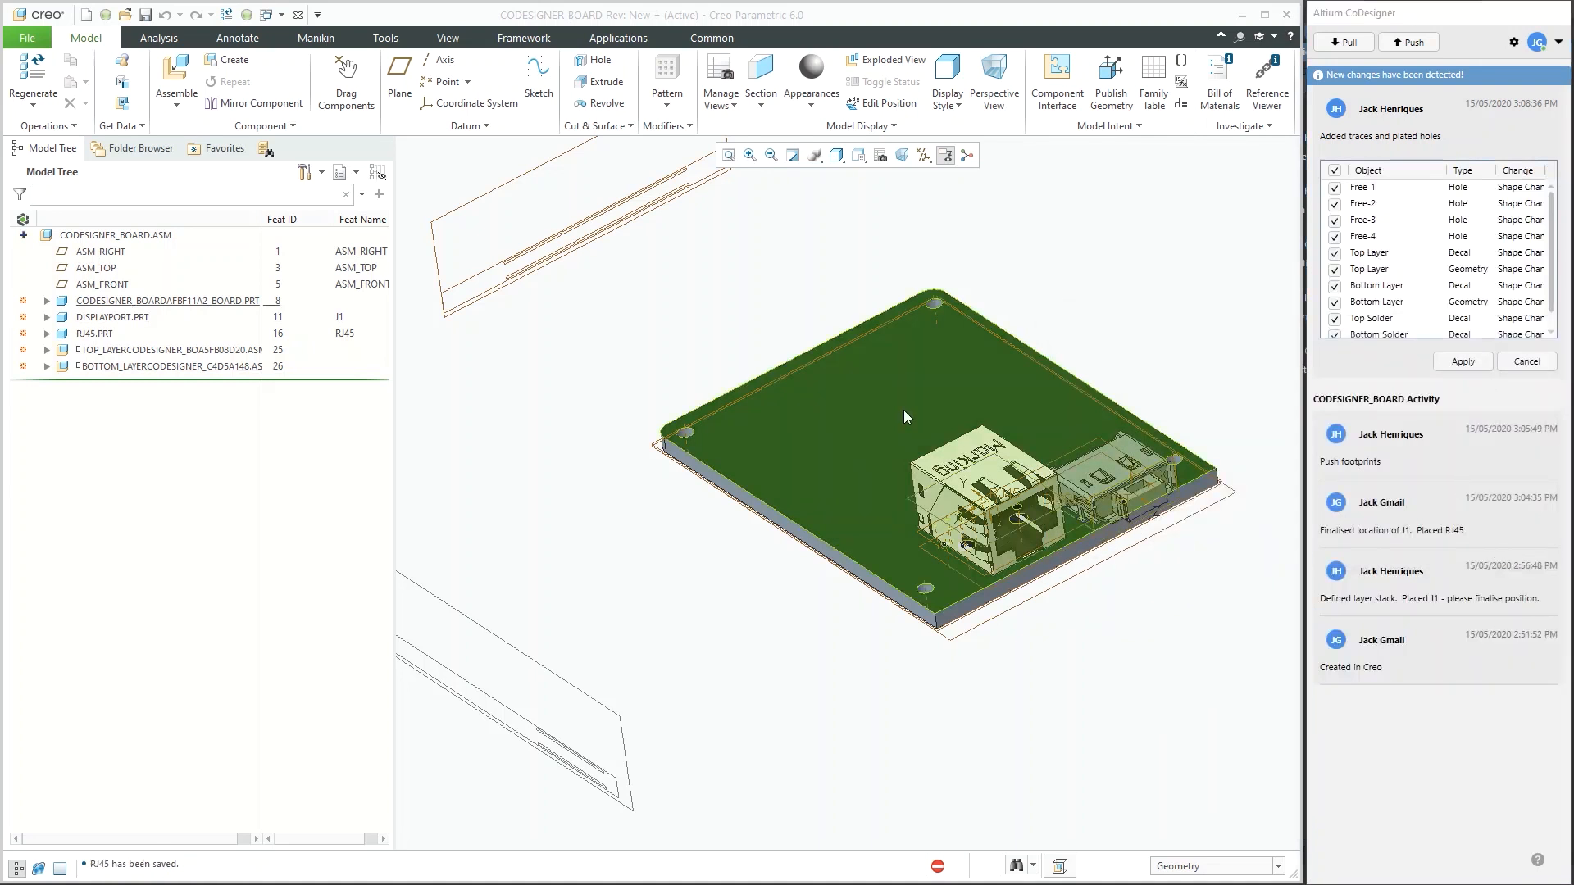
{"action": "left_click", "coordinate": [1485, 364]}
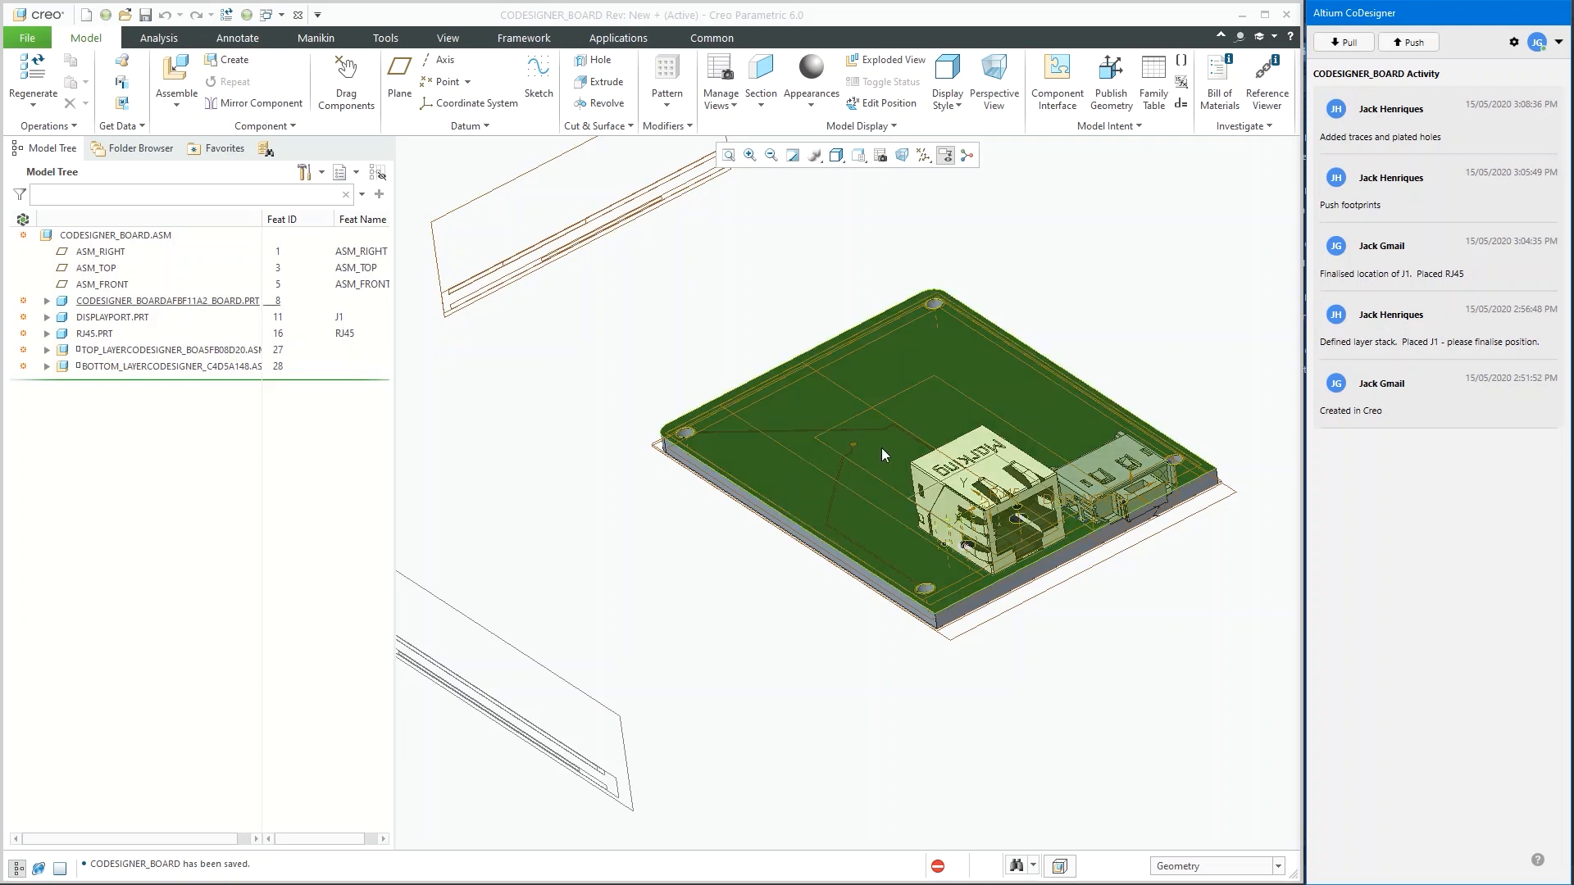
- Examine the board's copper up close, highlighting the top layer and bottom layer sub-assemblies in turn
{"action": "left_click", "coordinate": [682, 598]}
{"action": "scroll", "coordinate": [900, 461], "scroll_direction": "down", "scroll_amount": 3}
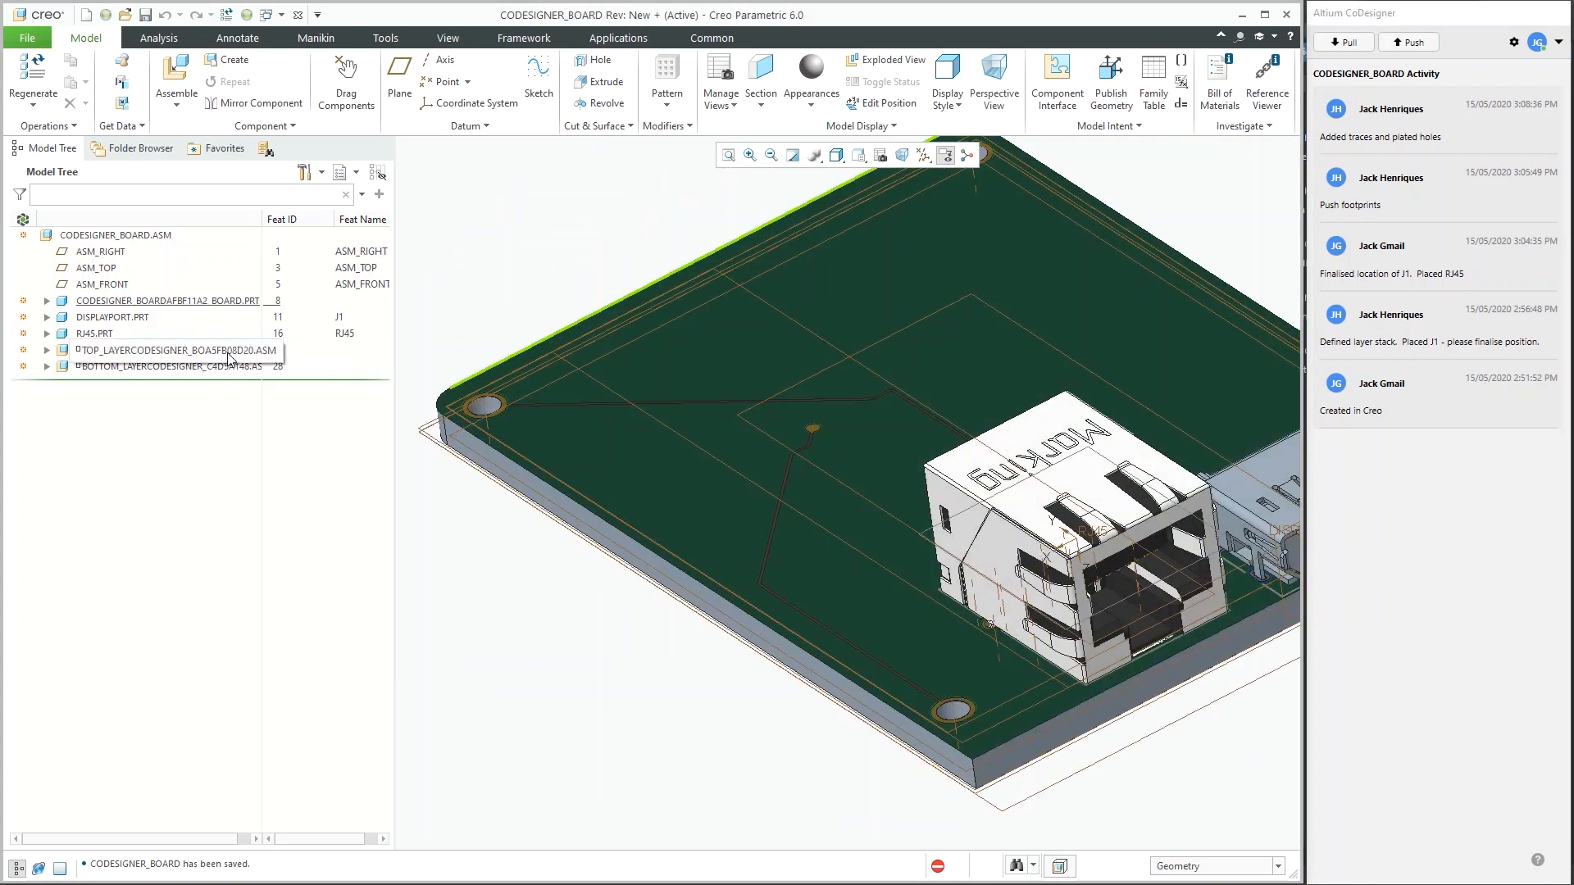
{"action": "left_click", "coordinate": [228, 359]}
{"action": "left_click", "coordinate": [729, 633]}
{"action": "mouse_move", "coordinate": [848, 605]}
{"action": "middle_mouse_down"}
{"action": "mouse_move", "coordinate": [847, 572]}
{"action": "mouse_move", "coordinate": [823, 577]}
{"action": "mouse_move", "coordinate": [848, 600]}
{"action": "middle_mouse_up"}
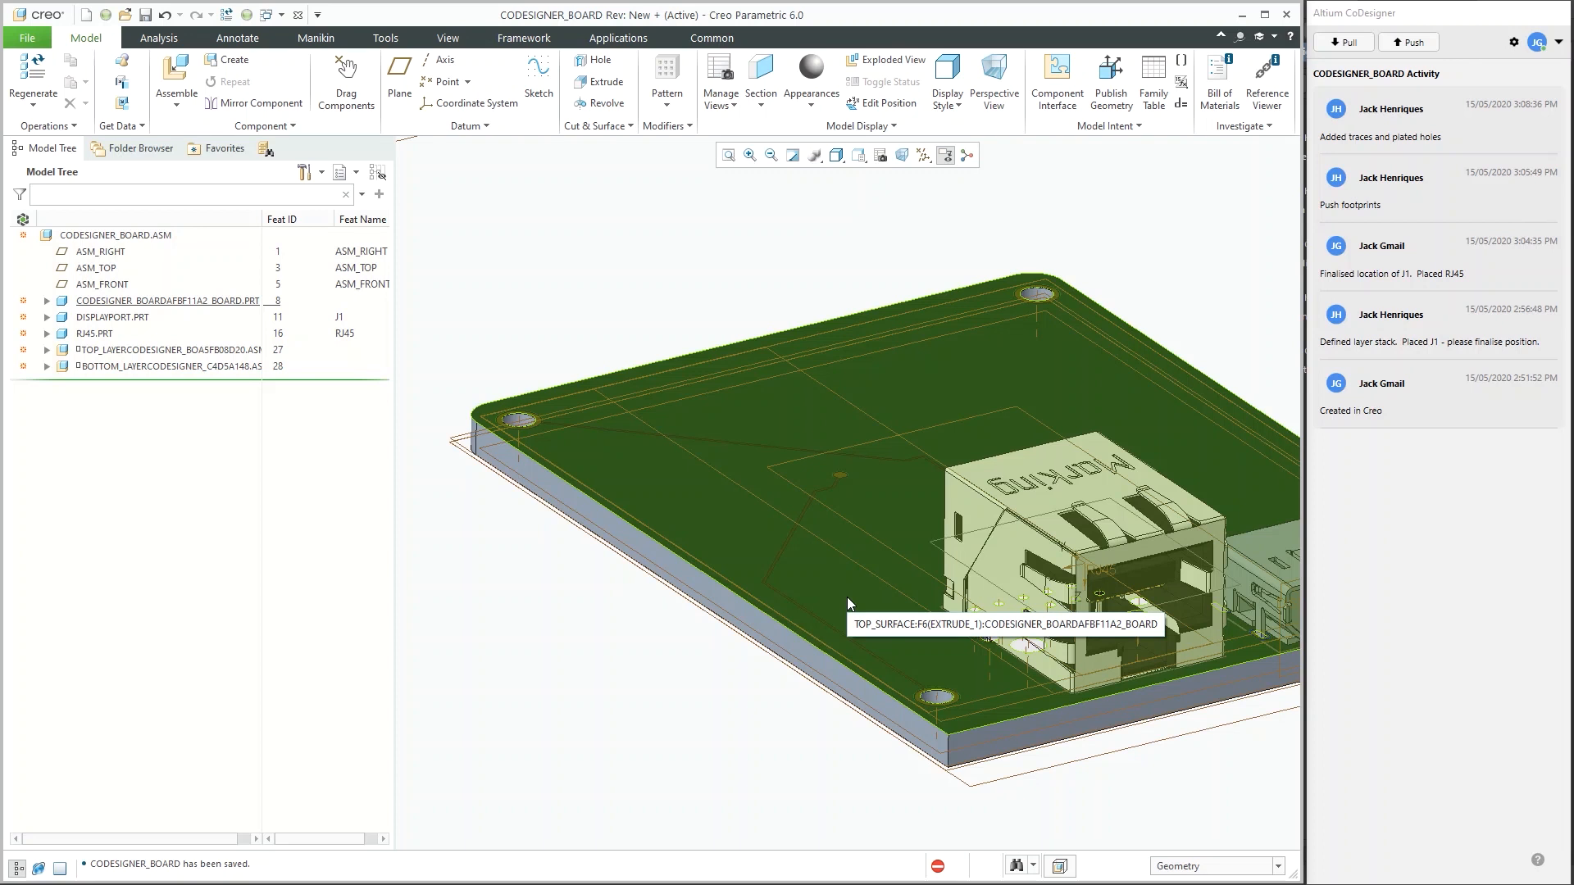
{"action": "left_click", "coordinate": [176, 352]}
{"action": "left_click", "coordinate": [182, 368]}
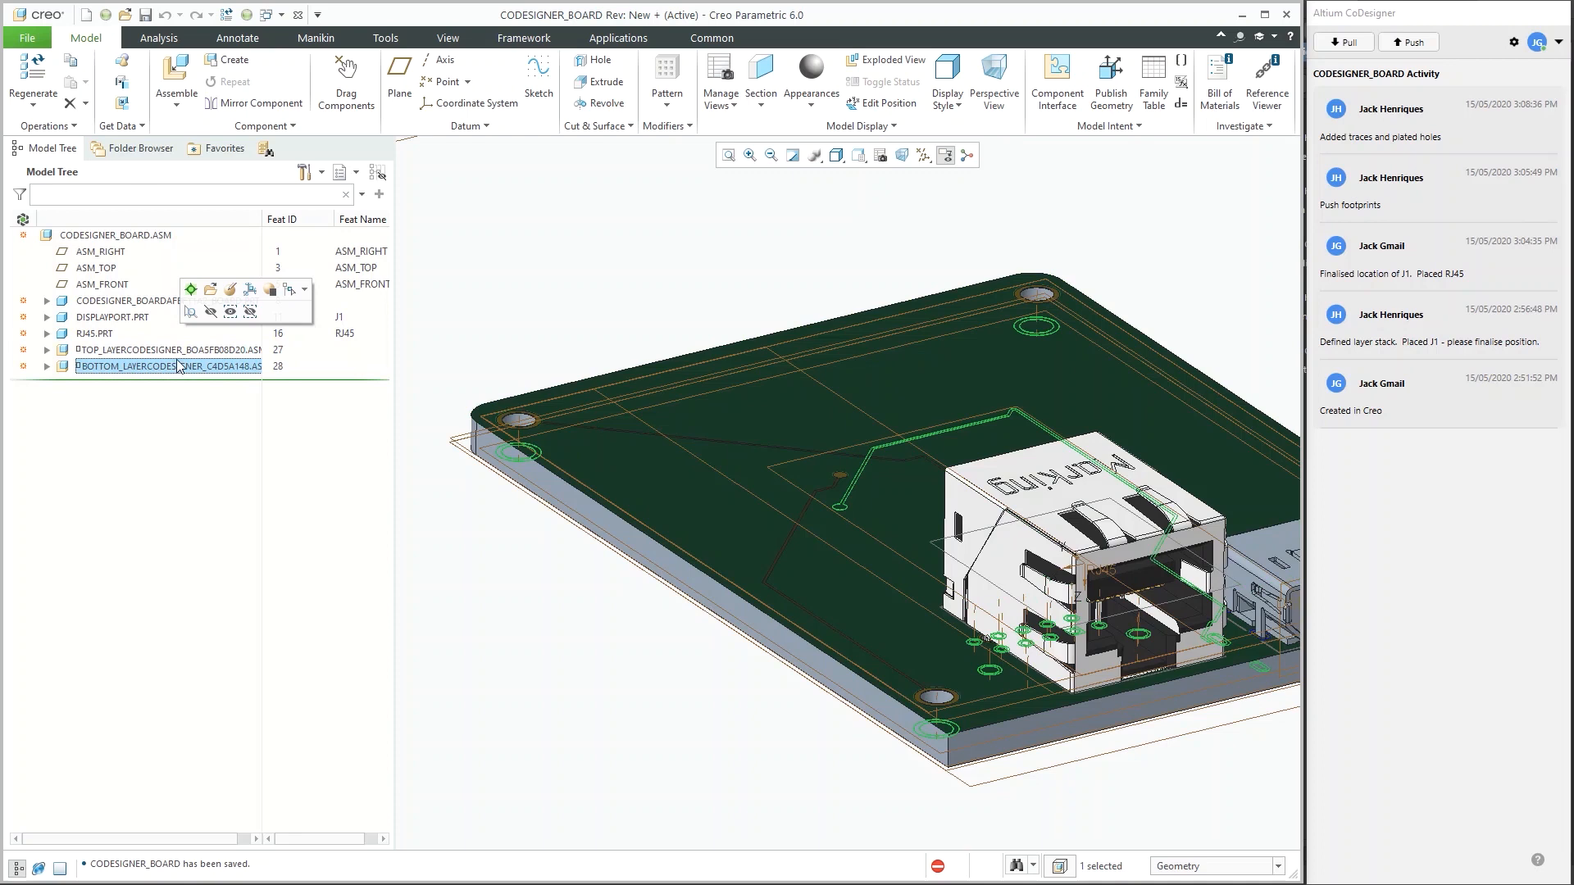
{"action": "scroll", "coordinate": [852, 488], "scroll_direction": "down", "scroll_amount": 5}
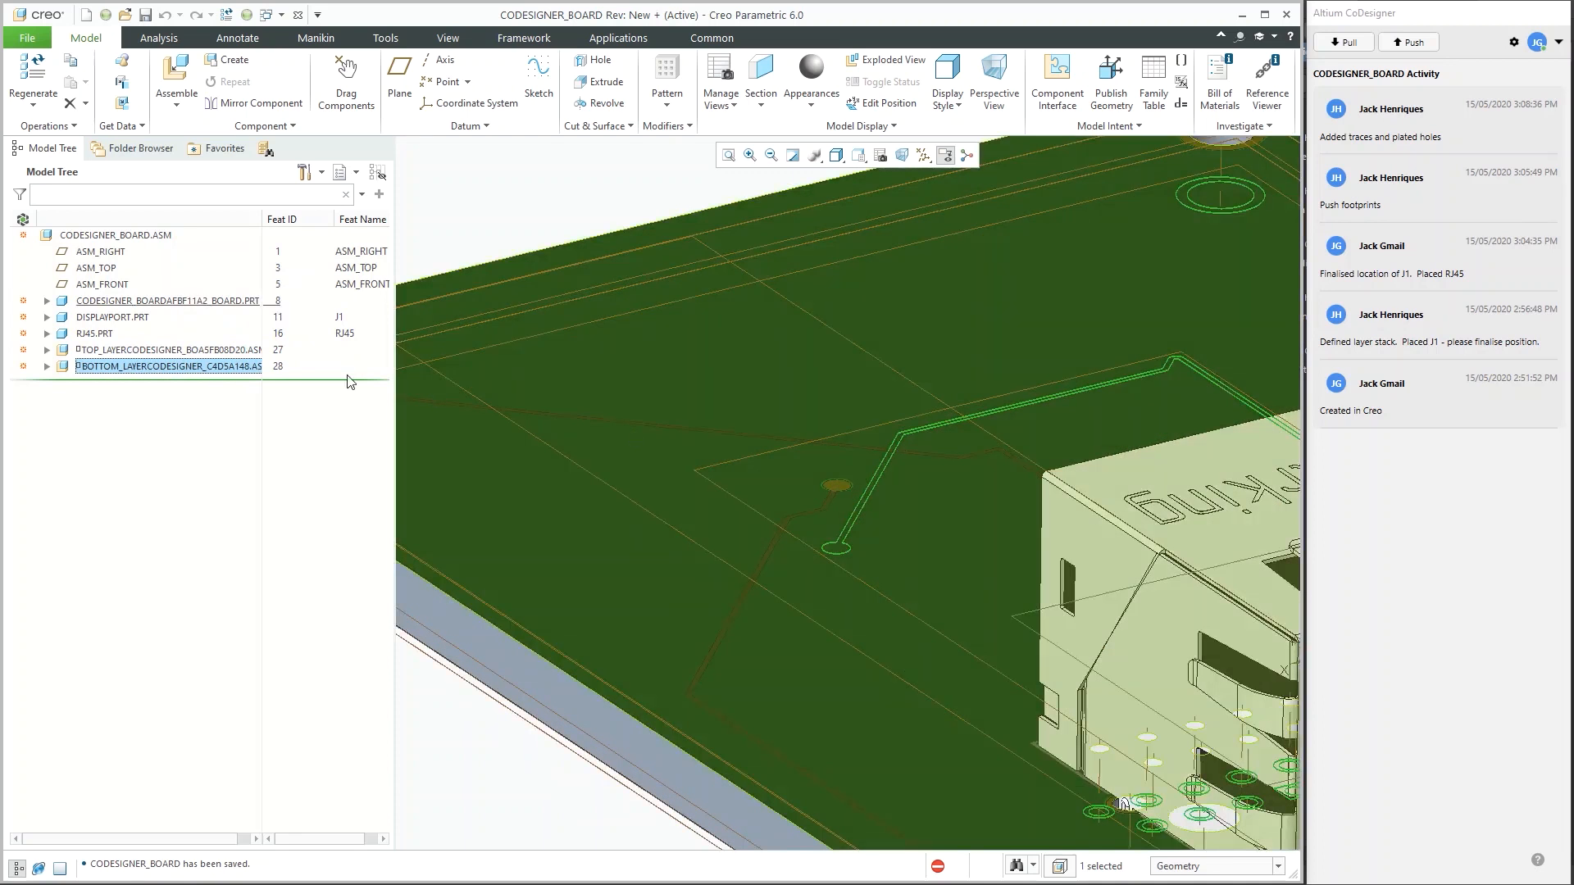
- Open the top layer copper sub-assembly in its own window to inspect it, and view the board inside the enclosure assembly
{"action": "right_click", "coordinate": [244, 353]}
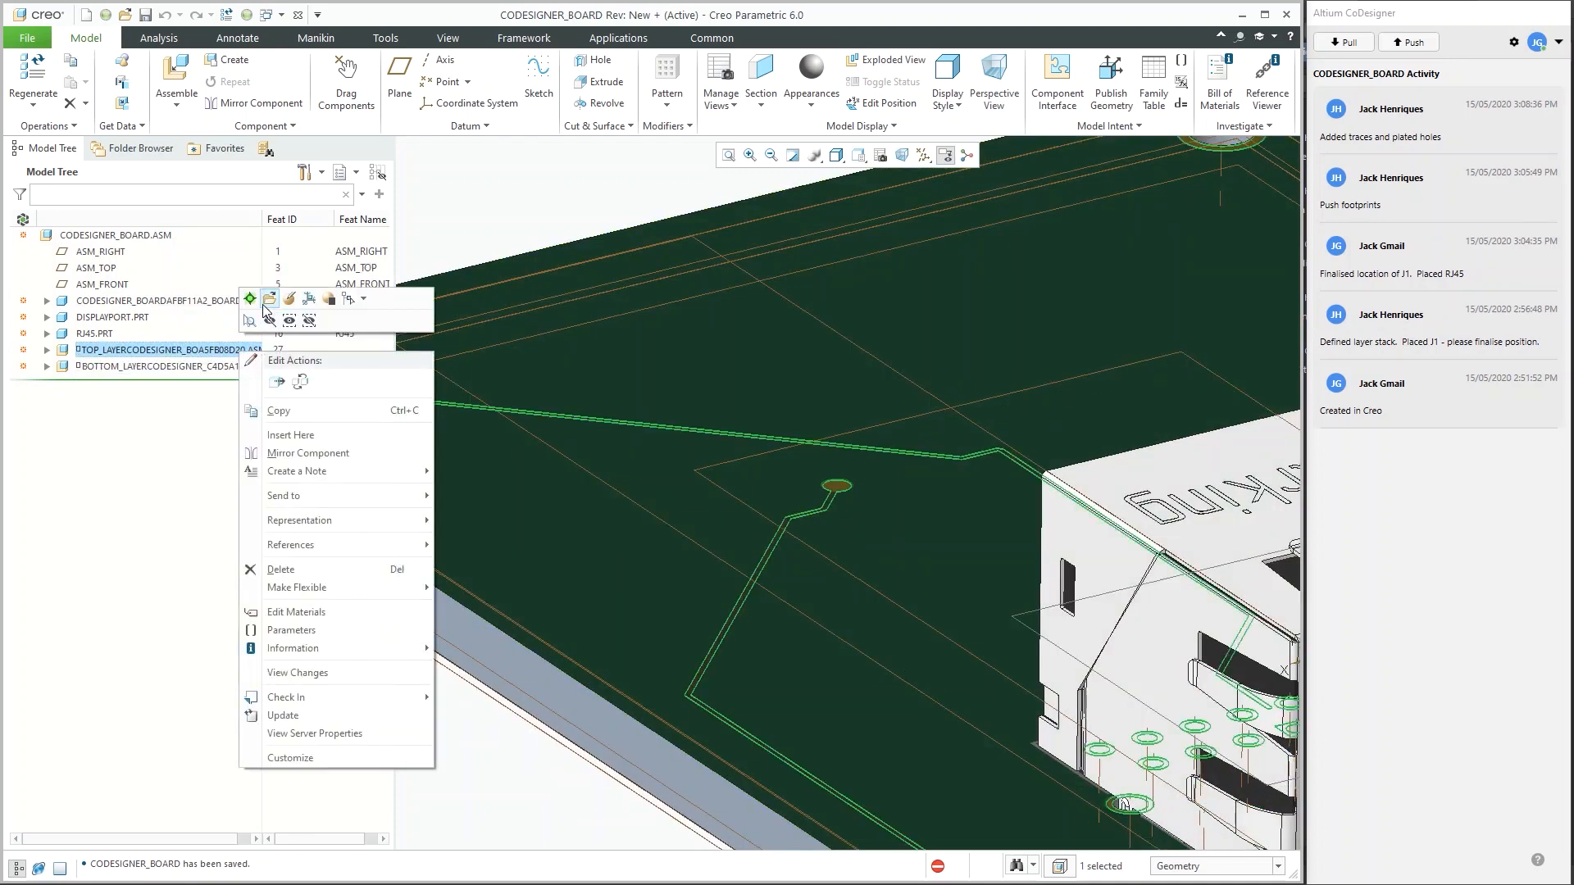
{"action": "left_click", "coordinate": [268, 300]}
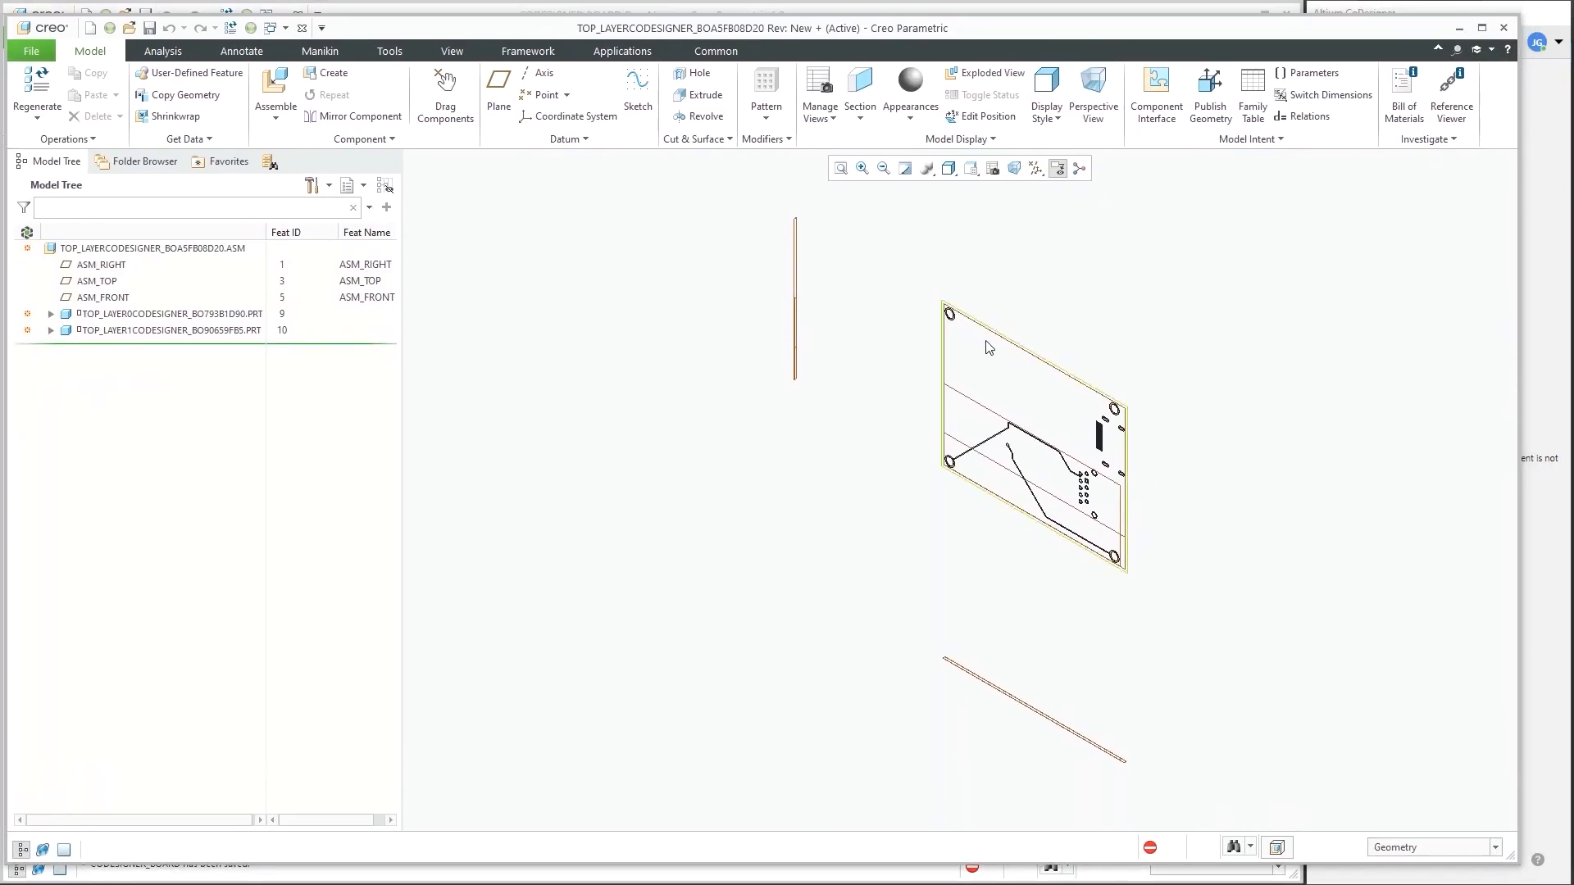
{"action": "scroll", "coordinate": [1142, 527], "scroll_direction": "down", "scroll_amount": 10}
{"action": "middle_click_drag", "start_coordinate": [939, 436], "coordinate": [754, 436]}
{"action": "scroll", "coordinate": [750, 418], "scroll_direction": "up", "scroll_amount": 10}
{"action": "scroll", "coordinate": [785, 474], "scroll_direction": "down", "scroll_amount": 3}
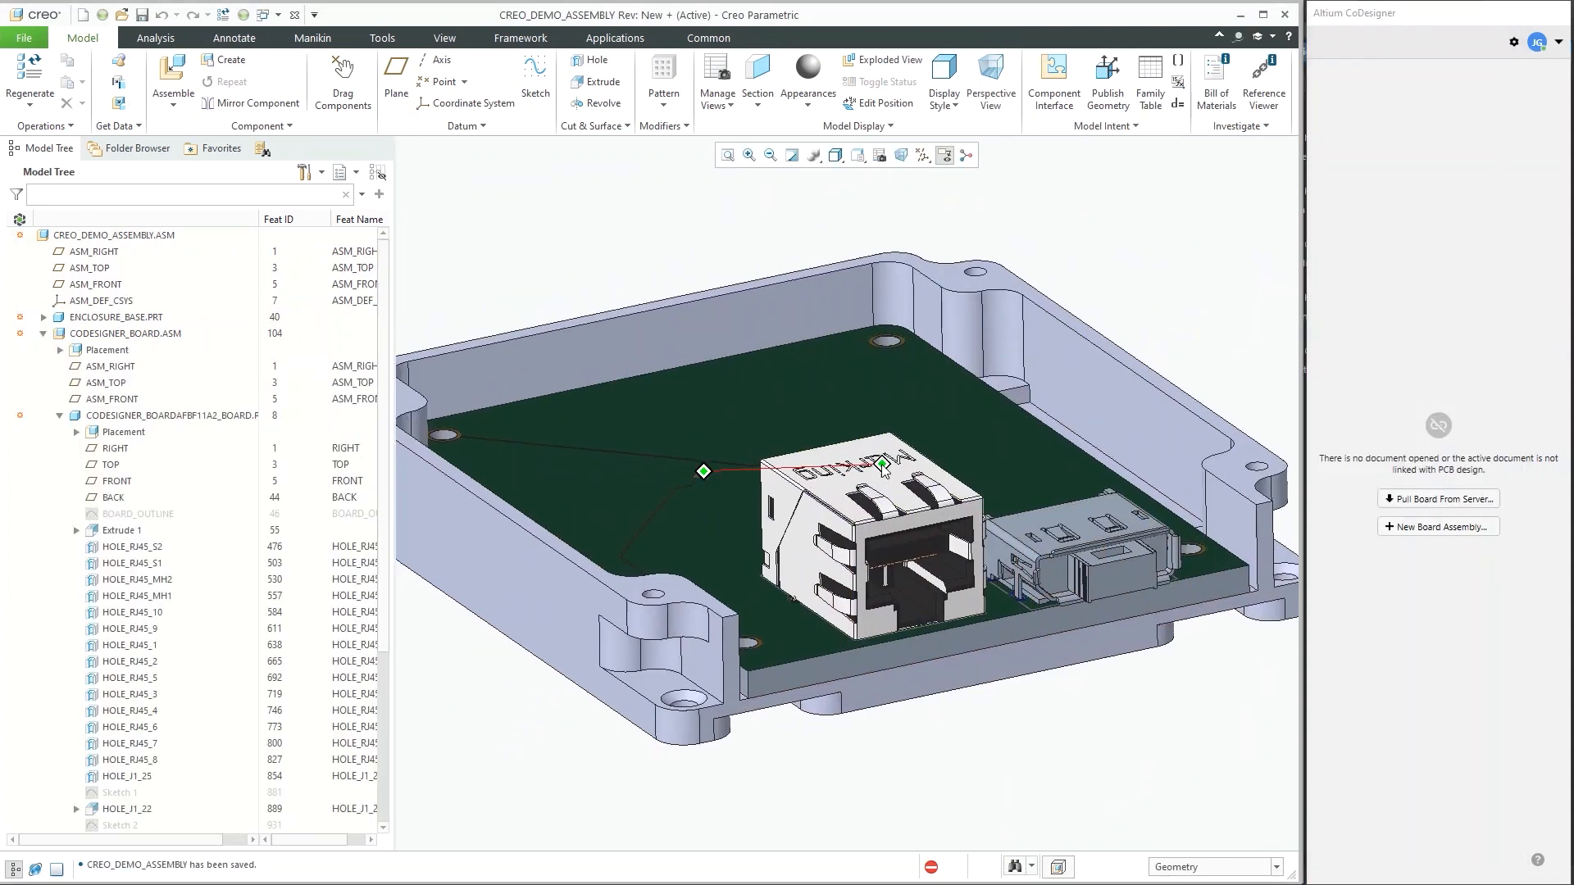
{"action": "scroll", "coordinate": [877, 466], "scroll_direction": "up", "scroll_amount": 1}
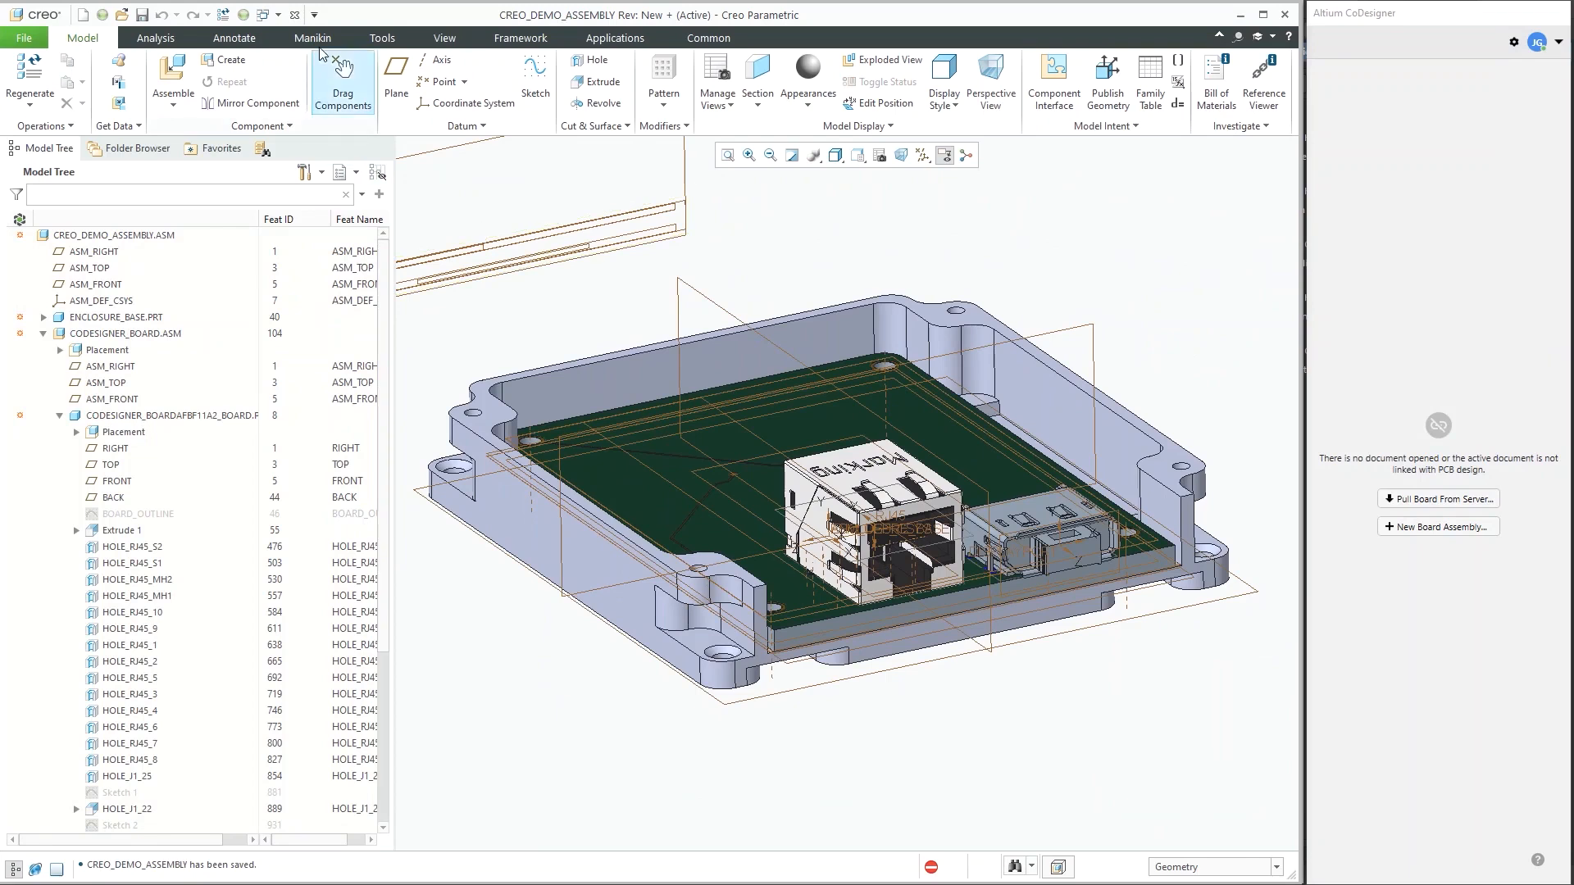
- Return to the CODESIGNER_BOARD assembly and open its board part in a separate window
{"action": "left_click", "coordinate": [278, 15]}
{"action": "left_click", "coordinate": [282, 36]}
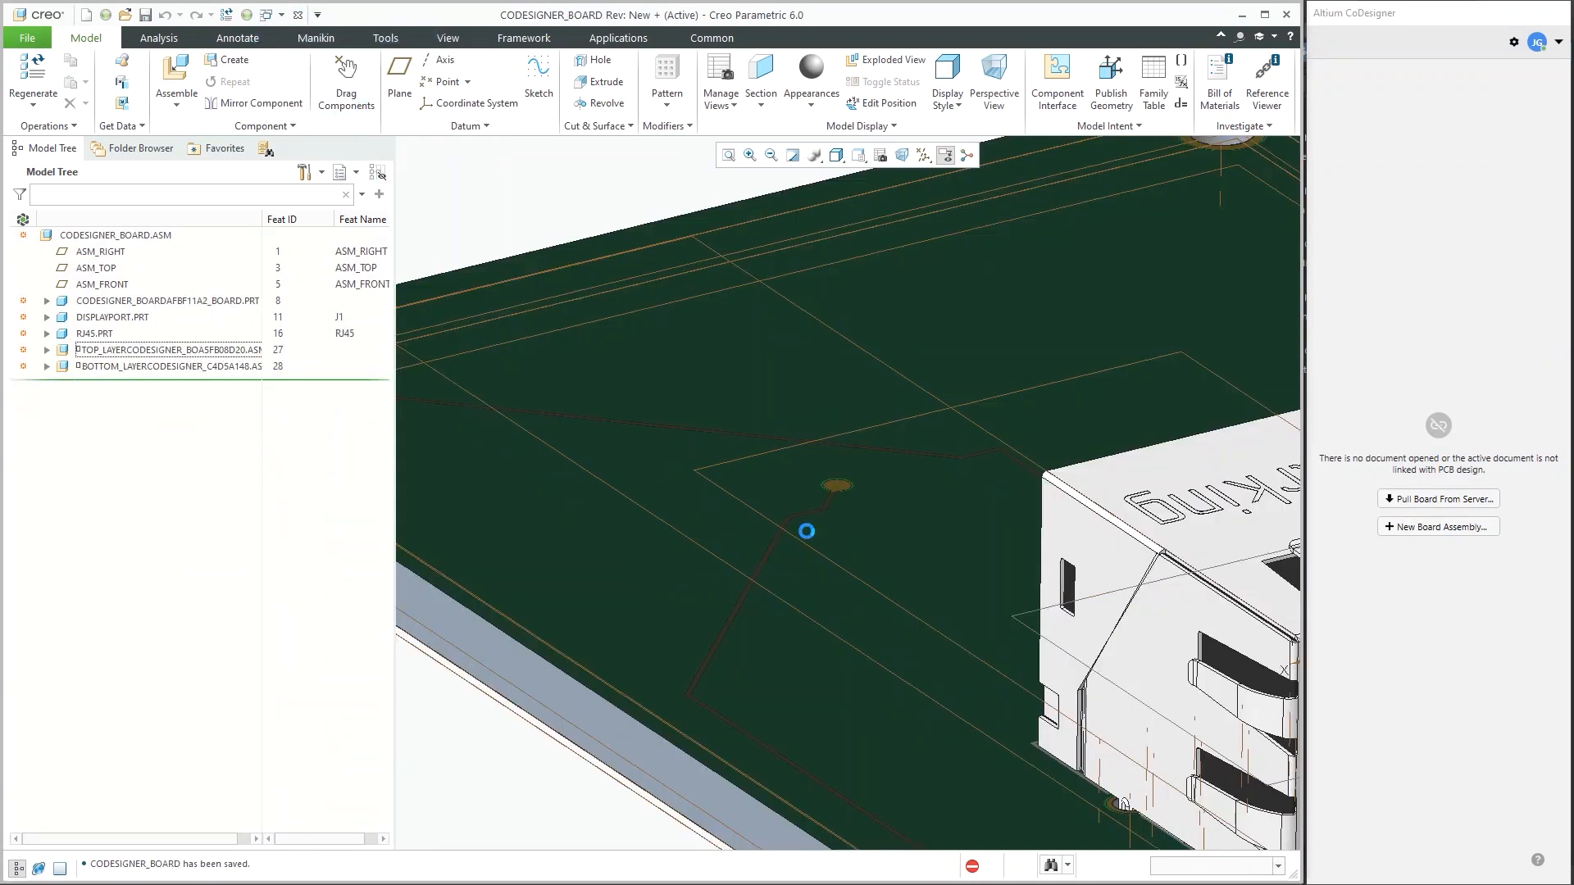
{"action": "right_click", "coordinate": [115, 304]}
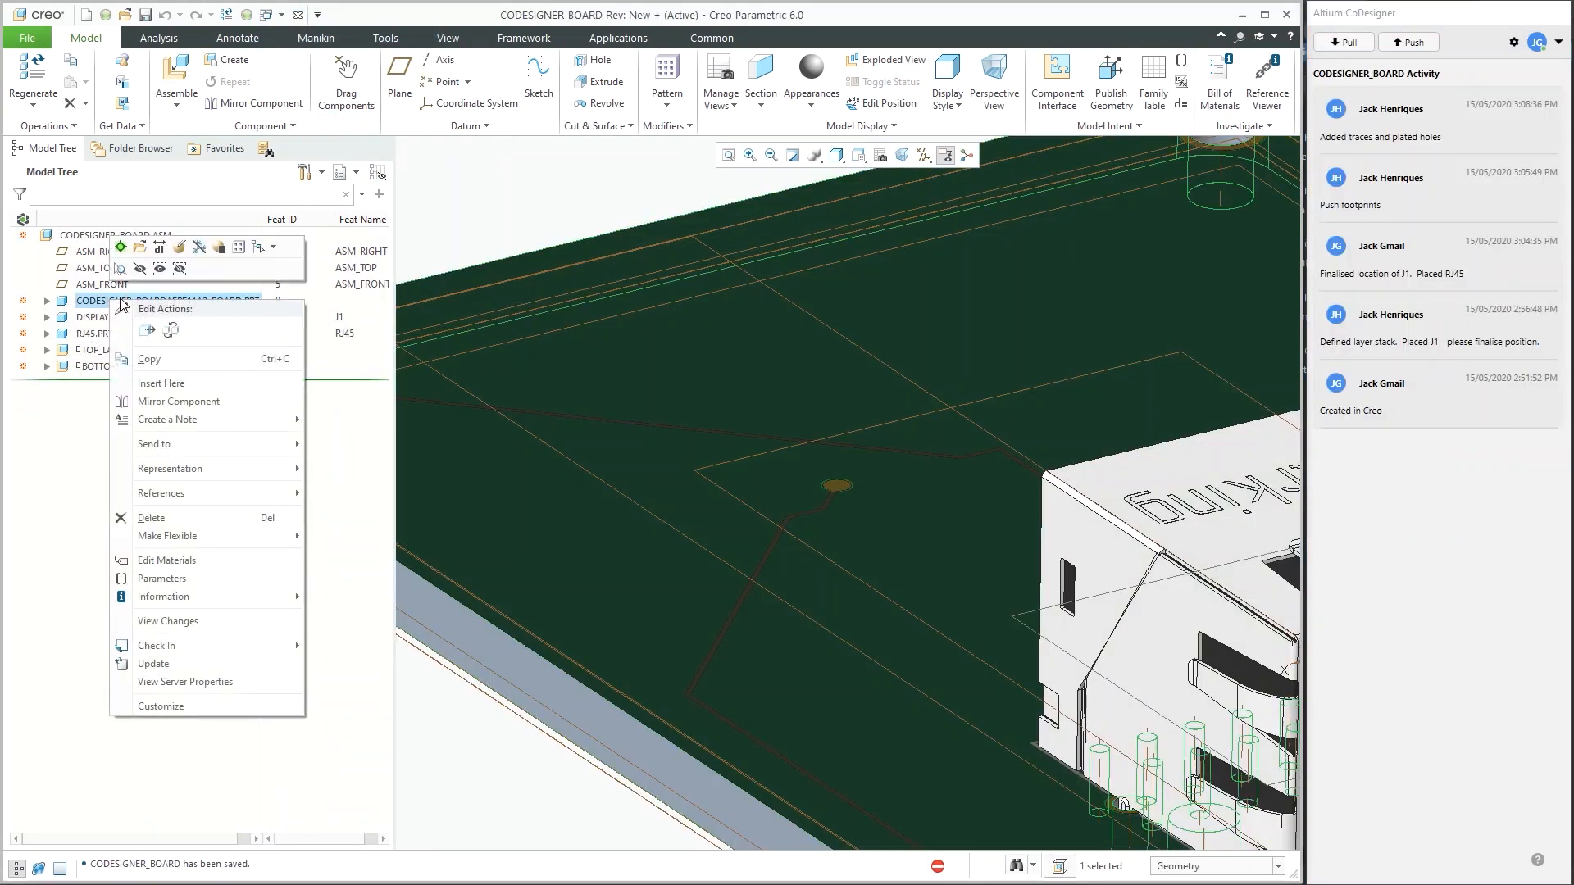
{"action": "left_click", "coordinate": [141, 252]}
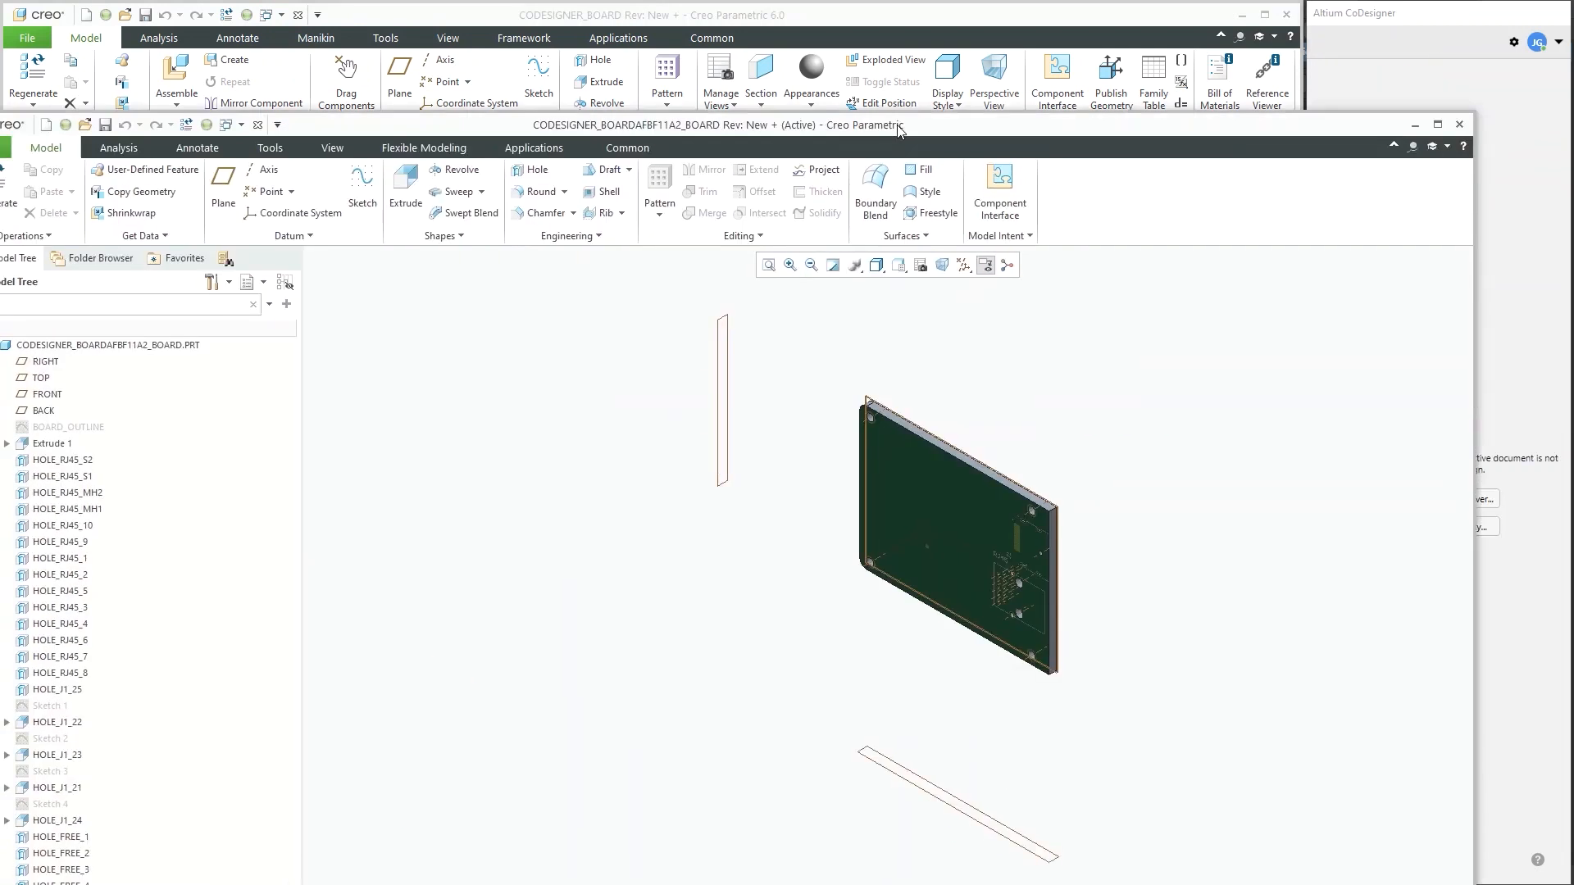
- Examine the traces, holes, pads and silkscreen on both sides of the board part
{"action": "scroll", "coordinate": [1034, 581], "scroll_direction": "up", "scroll_amount": 3}
{"action": "middle_click_drag", "start_coordinate": [1035, 581], "coordinate": [853, 569]}
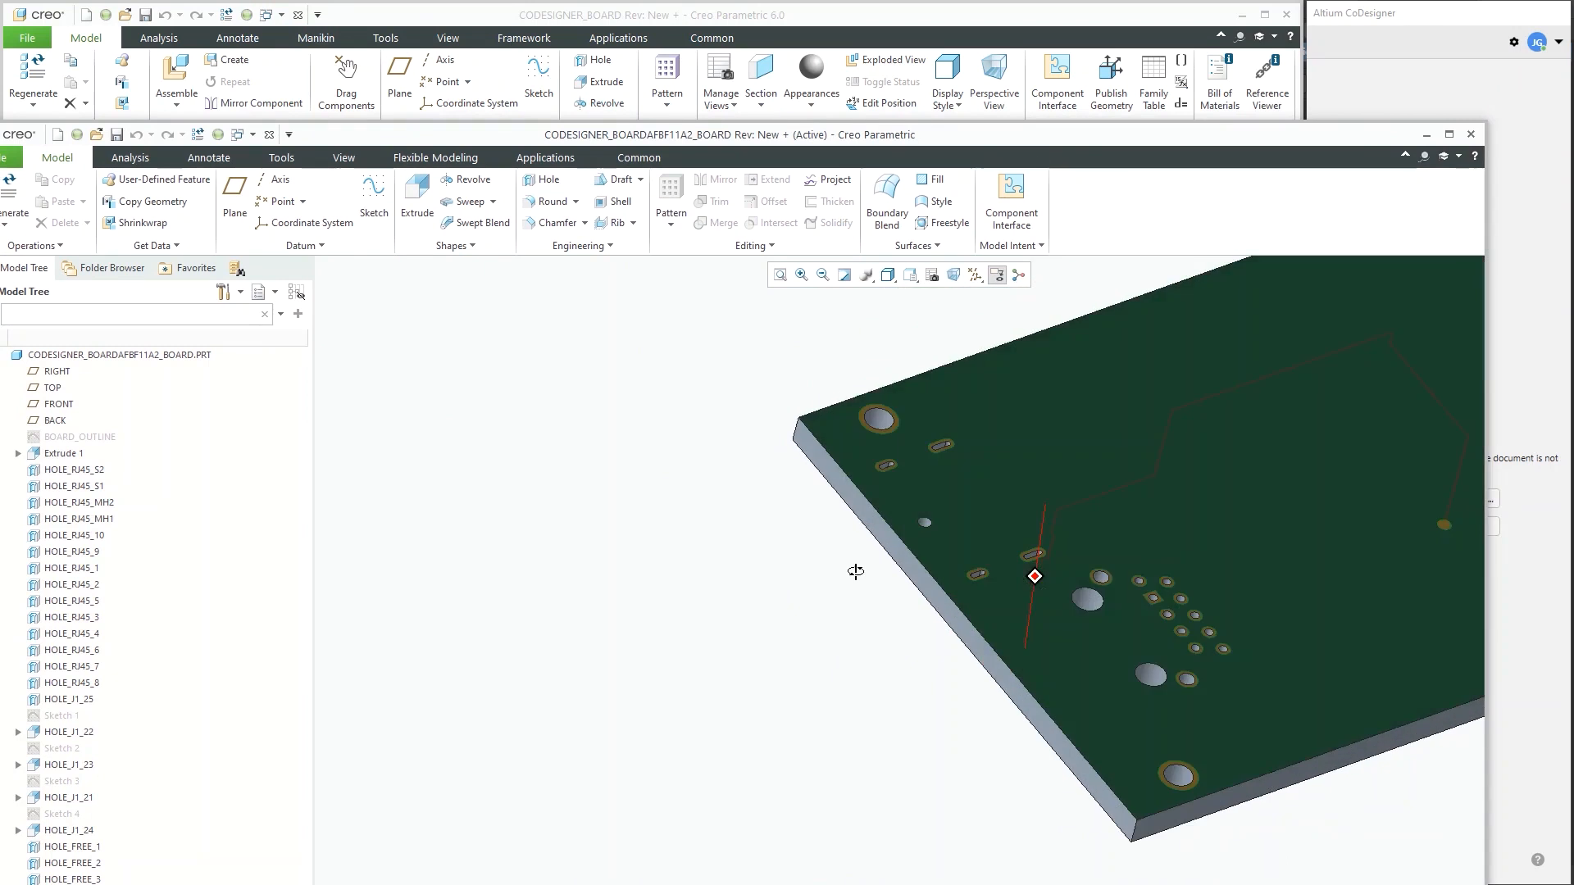
{"action": "middle_click_drag", "start_coordinate": [1093, 629], "coordinate": [794, 564], "text": "shift"}
{"action": "middle_click_drag", "start_coordinate": [794, 564], "coordinate": [763, 496]}
{"action": "scroll", "coordinate": [766, 495], "scroll_direction": "up", "scroll_amount": 4}
{"action": "scroll", "coordinate": [766, 496], "scroll_direction": "down", "scroll_amount": 2}
{"action": "middle_click_drag", "start_coordinate": [1195, 569], "coordinate": [981, 636], "text": "shift"}
{"action": "scroll", "coordinate": [1156, 630], "scroll_direction": "down", "scroll_amount": 1}
{"action": "scroll", "coordinate": [1156, 635], "scroll_direction": "down", "scroll_amount": 3}
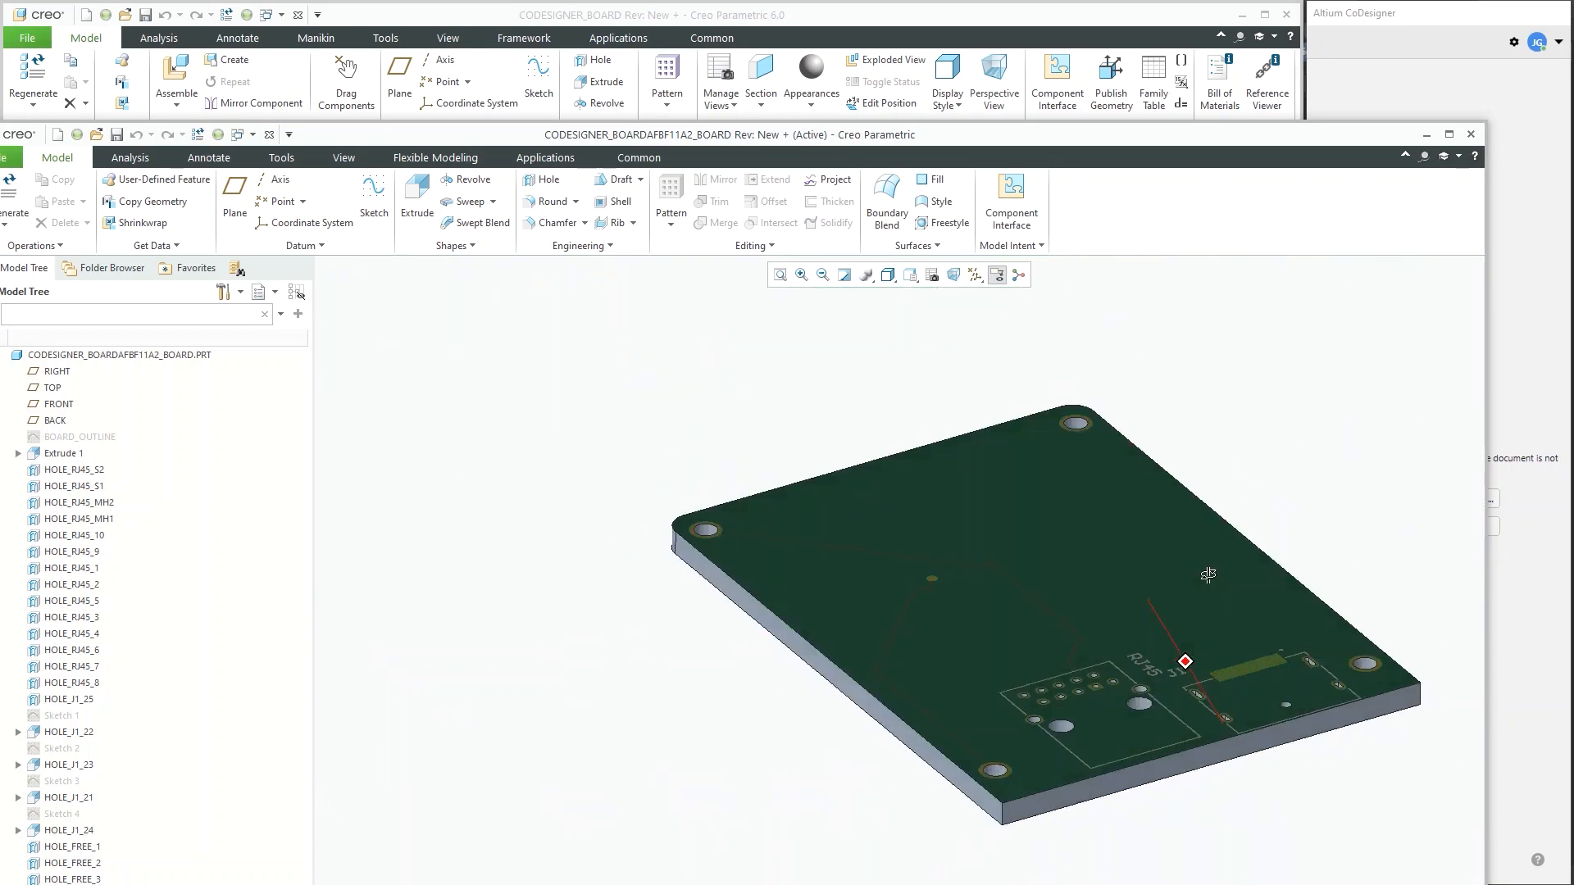
{"action": "scroll", "coordinate": [982, 635], "scroll_direction": "up", "scroll_amount": 4}
{"action": "scroll", "coordinate": [981, 636], "scroll_direction": "up", "scroll_amount": 2}
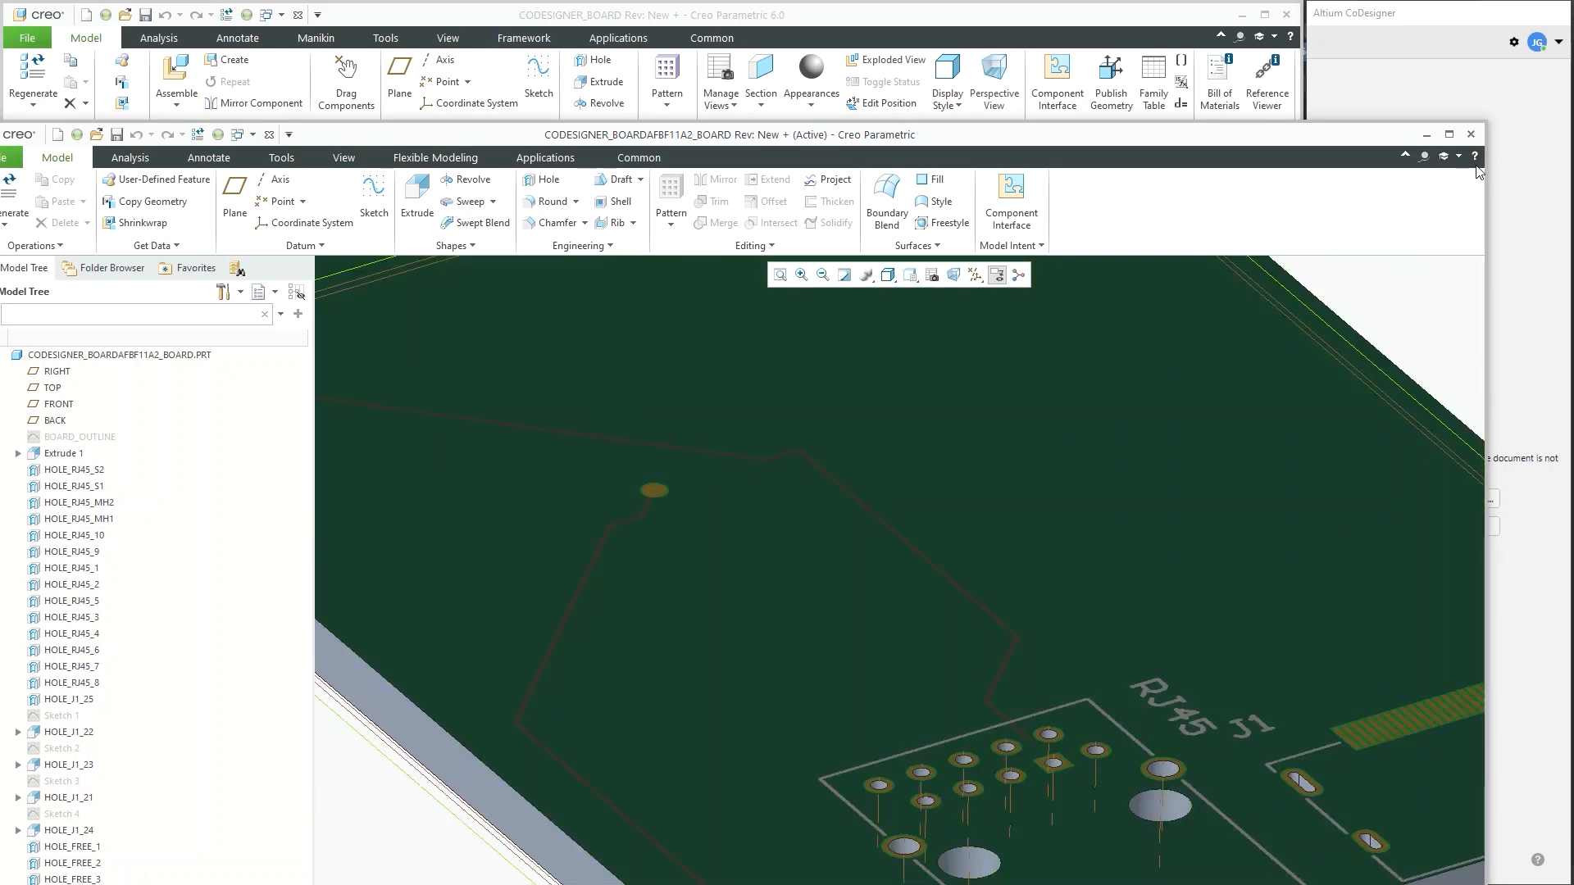
- Close the board part and review the board seated in the enclosure in CREO_DEMO_ASSEMBLY
{"action": "left_click", "coordinate": [1469, 135]}
{"action": "left_click", "coordinate": [964, 698]}
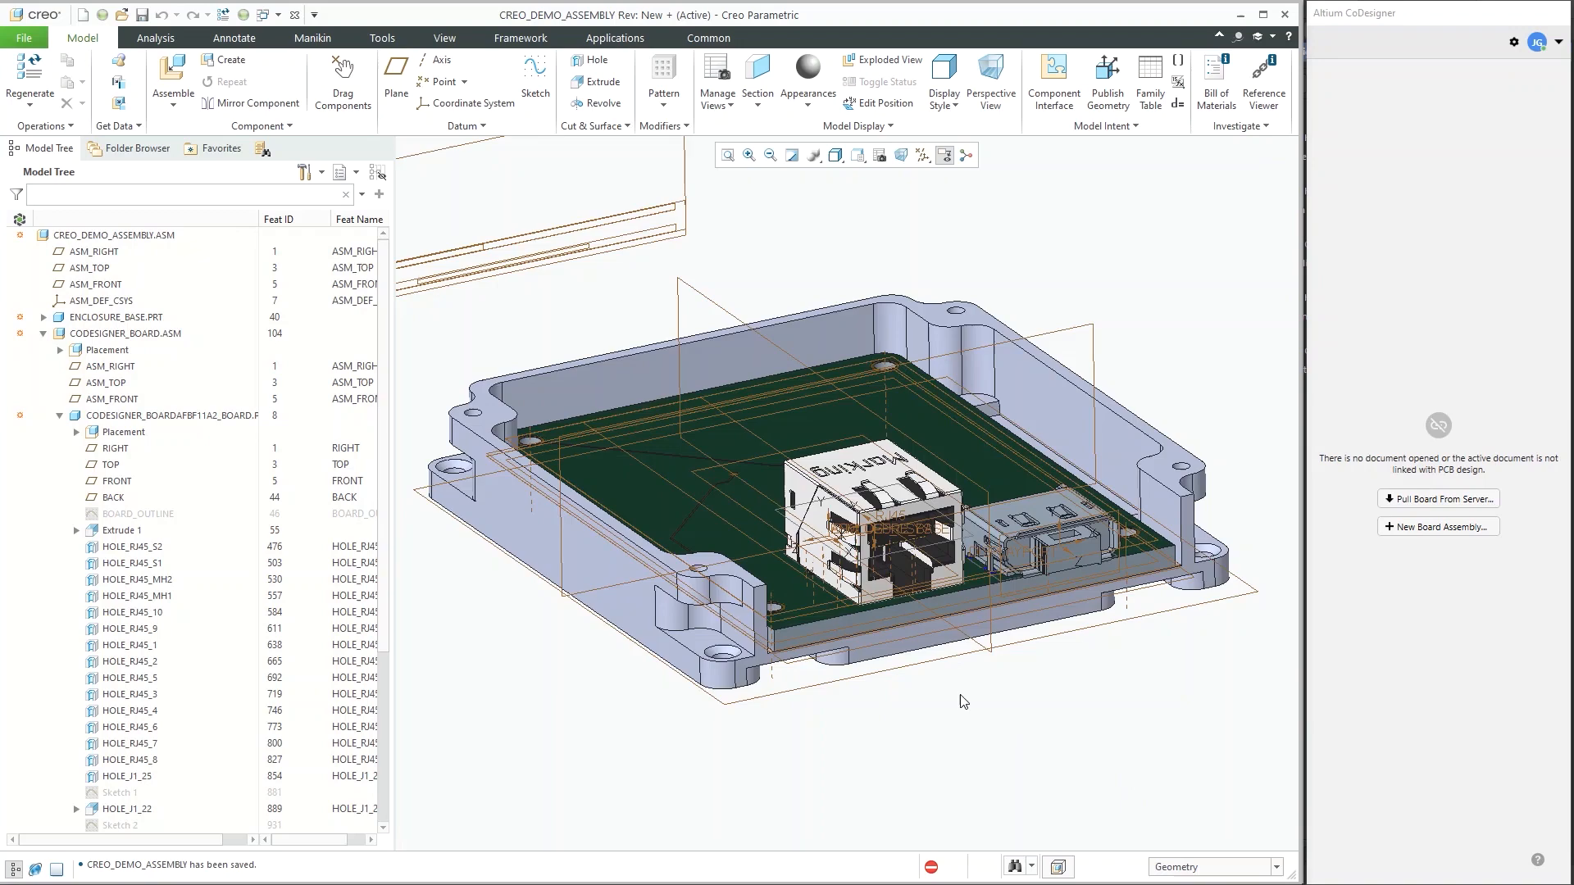
{"action": "mouse_move", "coordinate": [812, 574]}
{"action": "middle_mouse_down"}
{"action": "mouse_move", "coordinate": [779, 606]}
{"action": "mouse_move", "coordinate": [779, 651]}
{"action": "mouse_move", "coordinate": [809, 576]}
{"action": "mouse_move", "coordinate": [773, 612]}
{"action": "mouse_move", "coordinate": [758, 603]}
{"action": "middle_mouse_up"}
{"action": "scroll", "coordinate": [685, 562], "scroll_direction": "up", "scroll_amount": 4}
{"action": "mouse_move", "coordinate": [758, 603]}
{"action": "middle_mouse_down"}
{"action": "mouse_move", "coordinate": [766, 588]}
{"action": "mouse_move", "coordinate": [752, 592]}
{"action": "middle_mouse_up"}
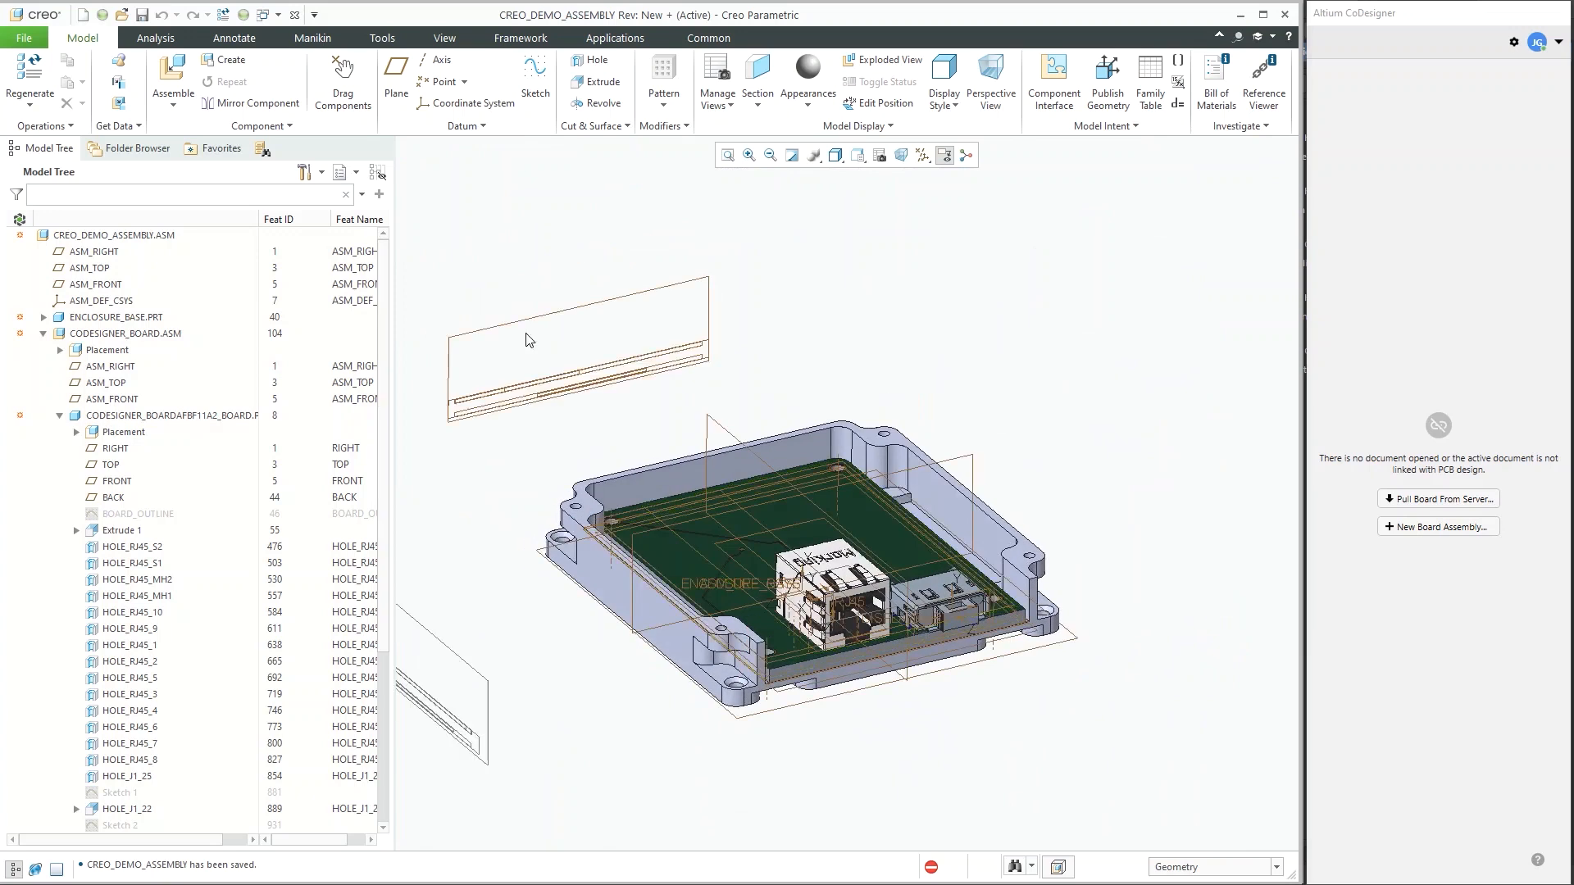